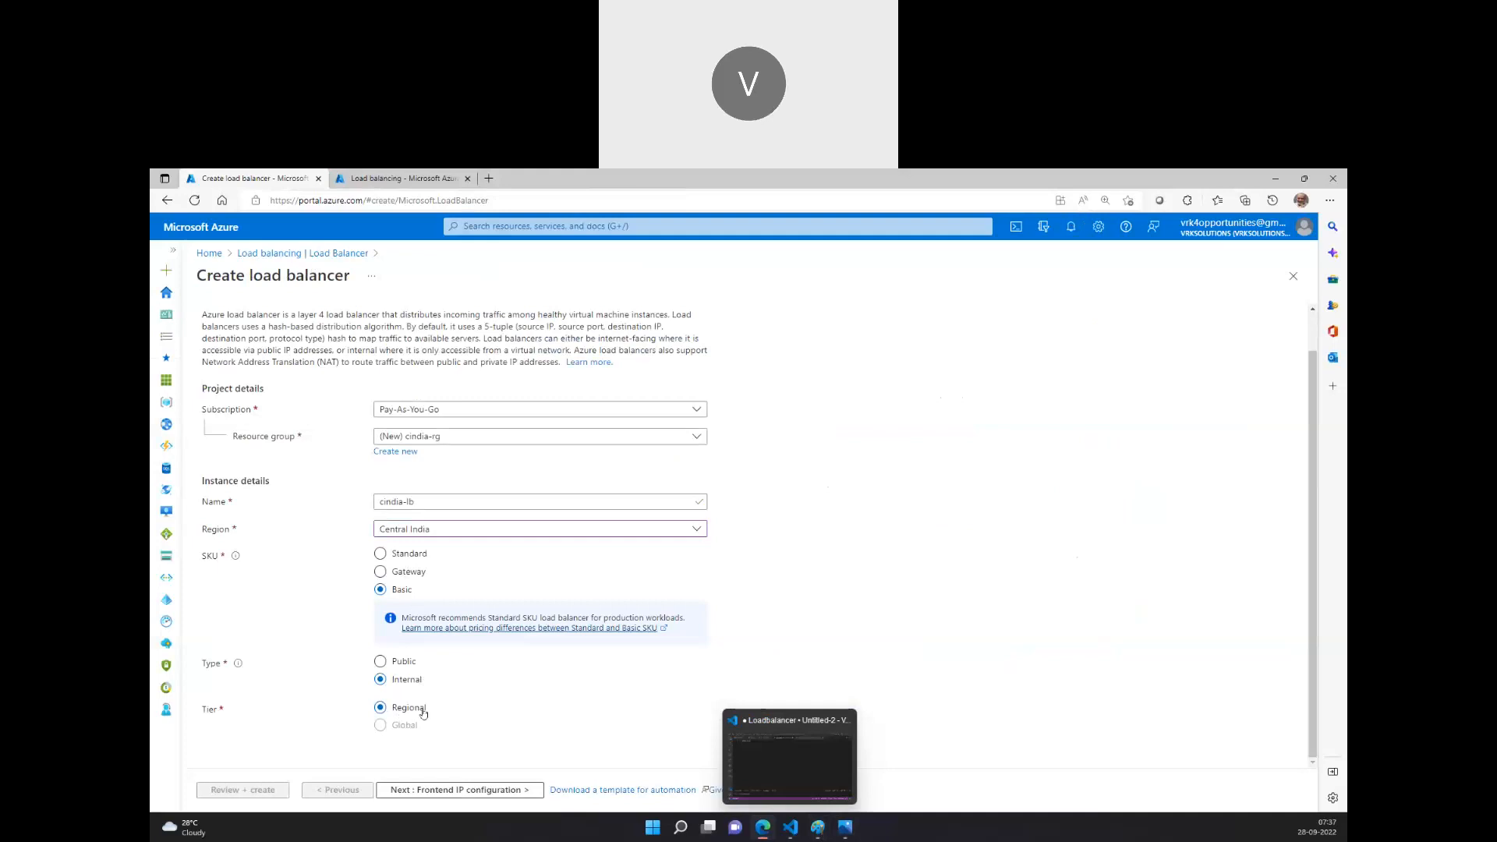
Set the load balancer's SKU to Basic and its type to Public, and proceed to the frontend IP configuration.
left_click(397, 554)
left_click(381, 661)
left_click(380, 590)
left_click(411, 792)
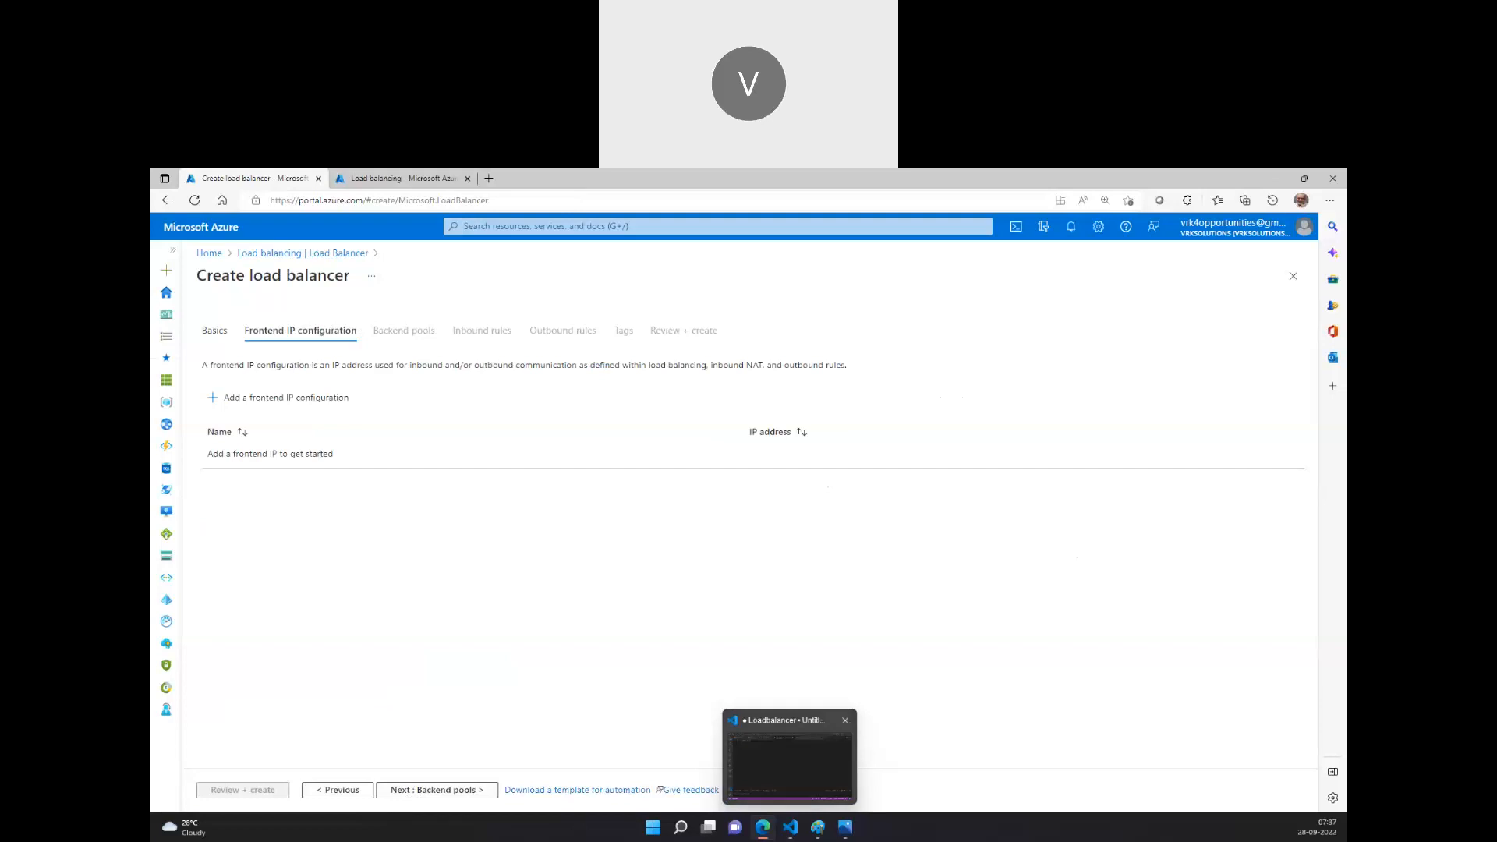
Review the front end config in the Paint diagram and revisit the load balancer's basic settings in the Azure portal.
left_click(828, 836)
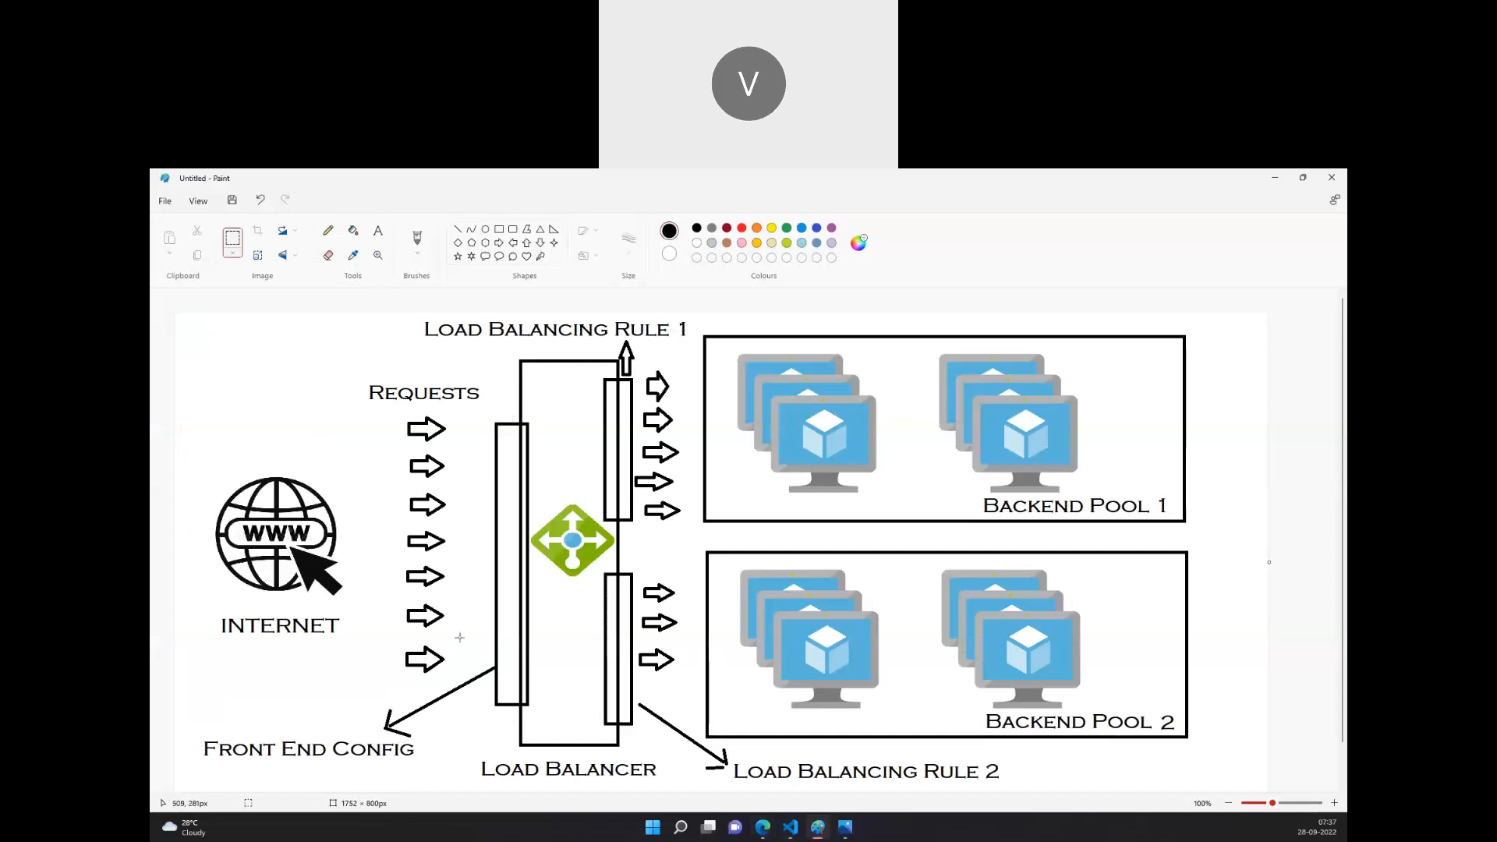
left_click(764, 829)
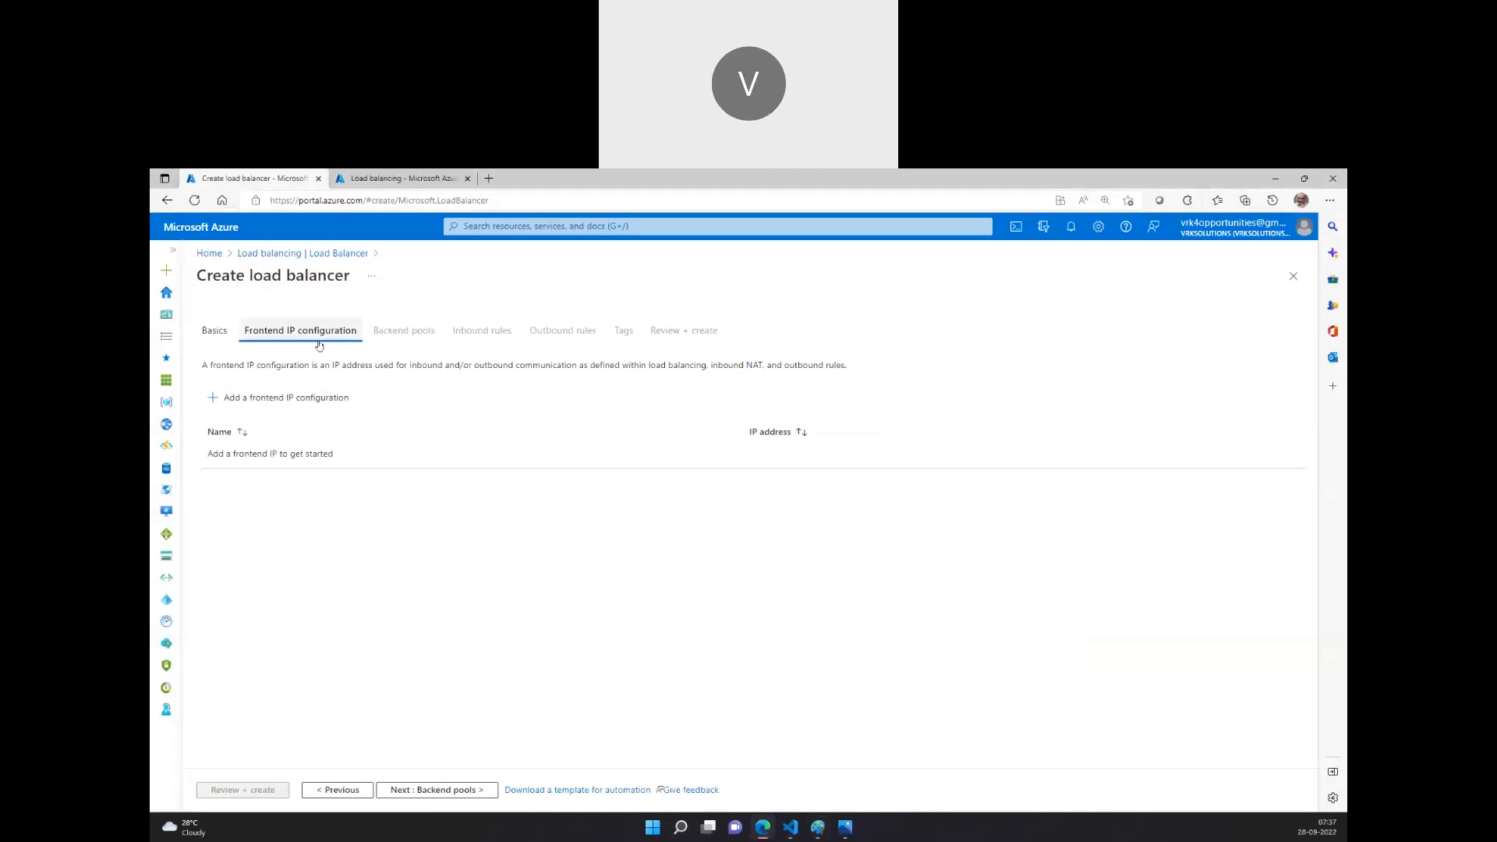
left_click(287, 399)
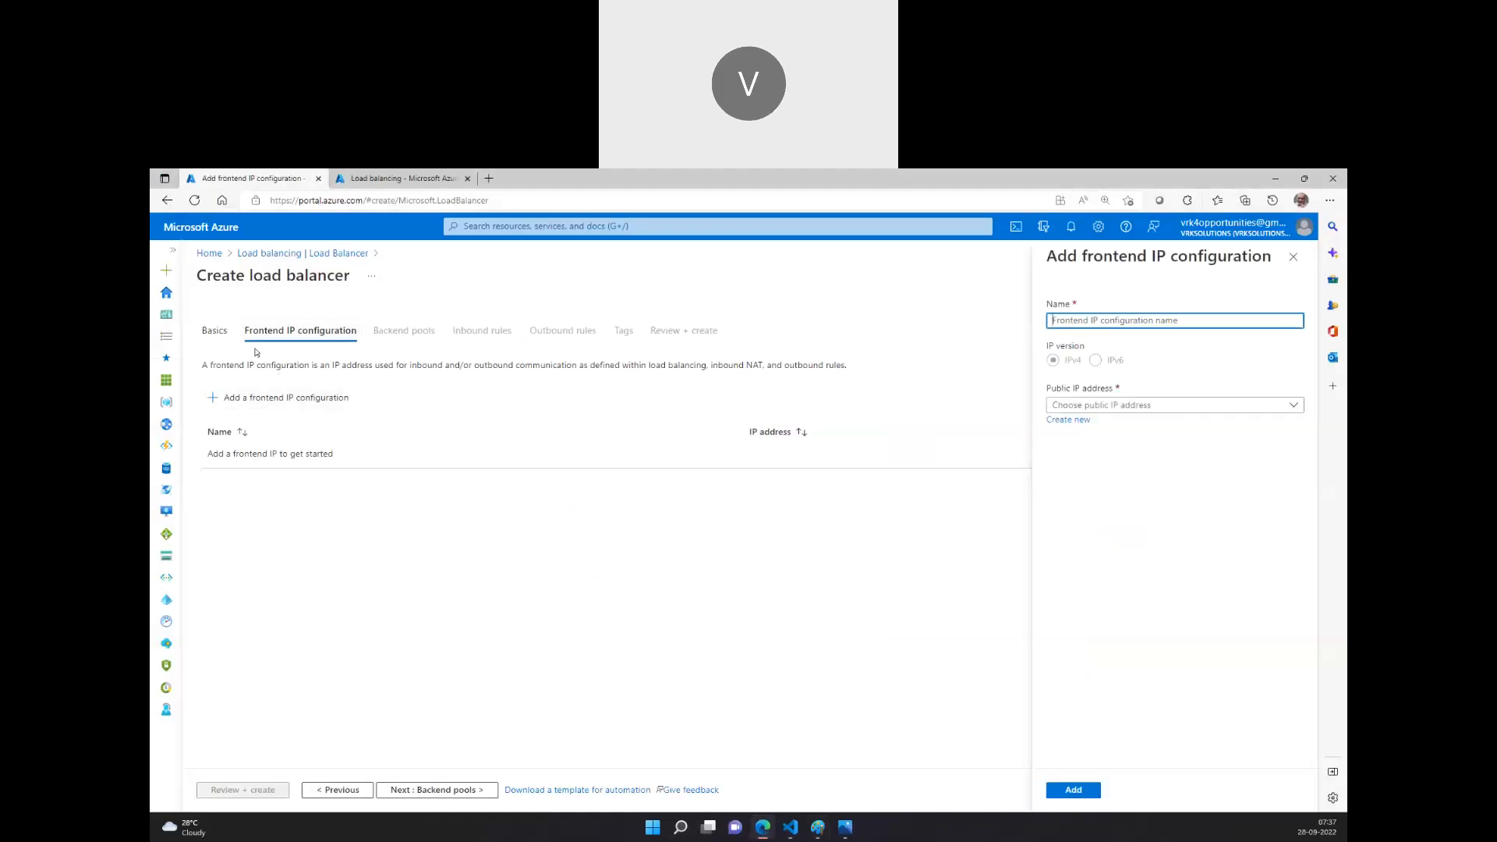
left_click(215, 331)
left_click(426, 792)
Start a new frontend IP configuration and name it cindia-lb-frntend-ip.
left_click(261, 400)
type("cindia-lb-pip")
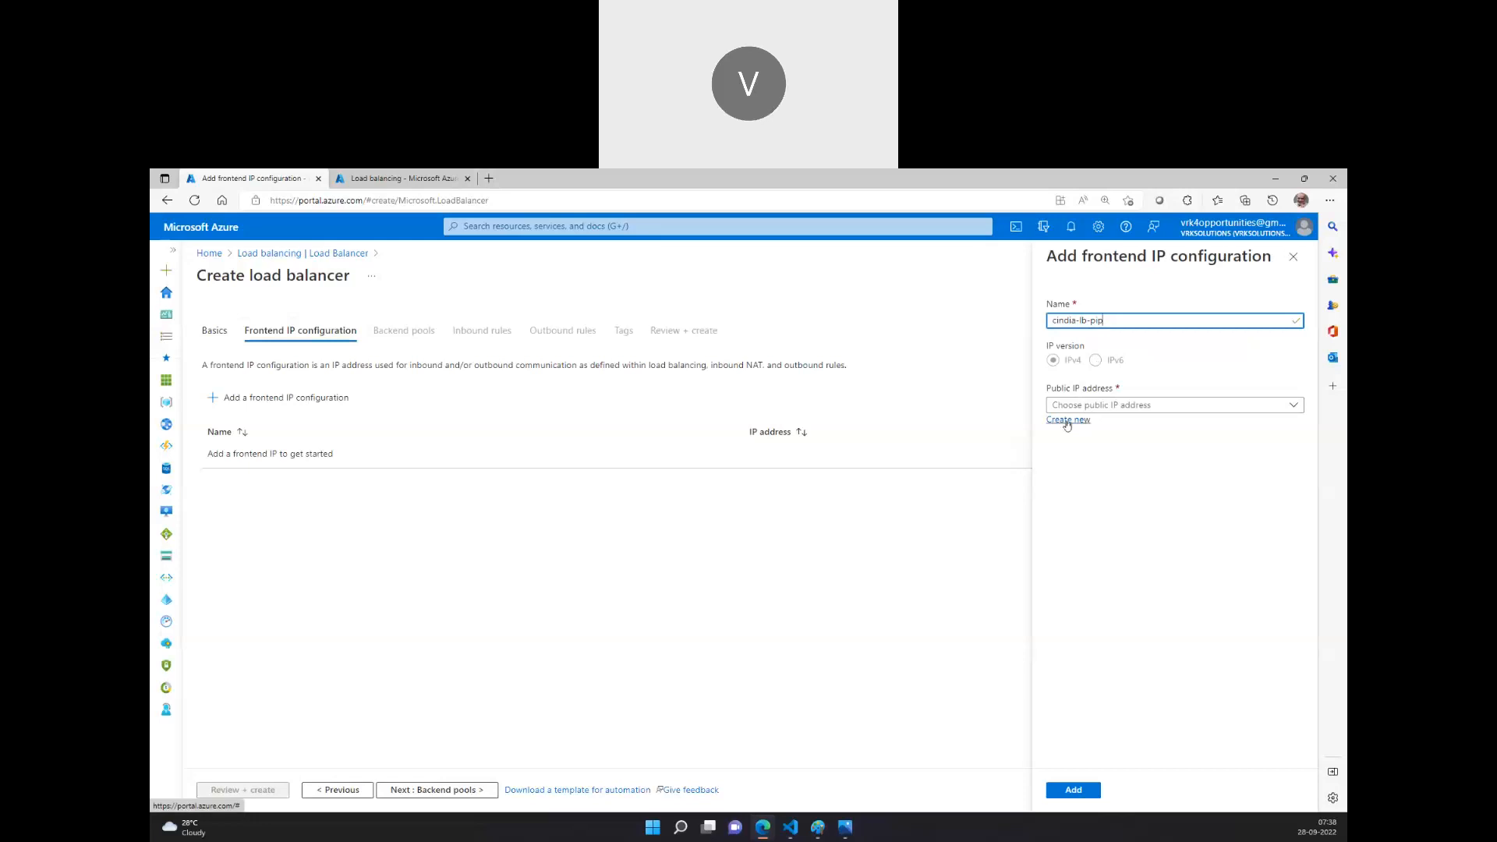
key("shift+Left")
key("shift+Left")
key("shift+Left")
type("frntend")
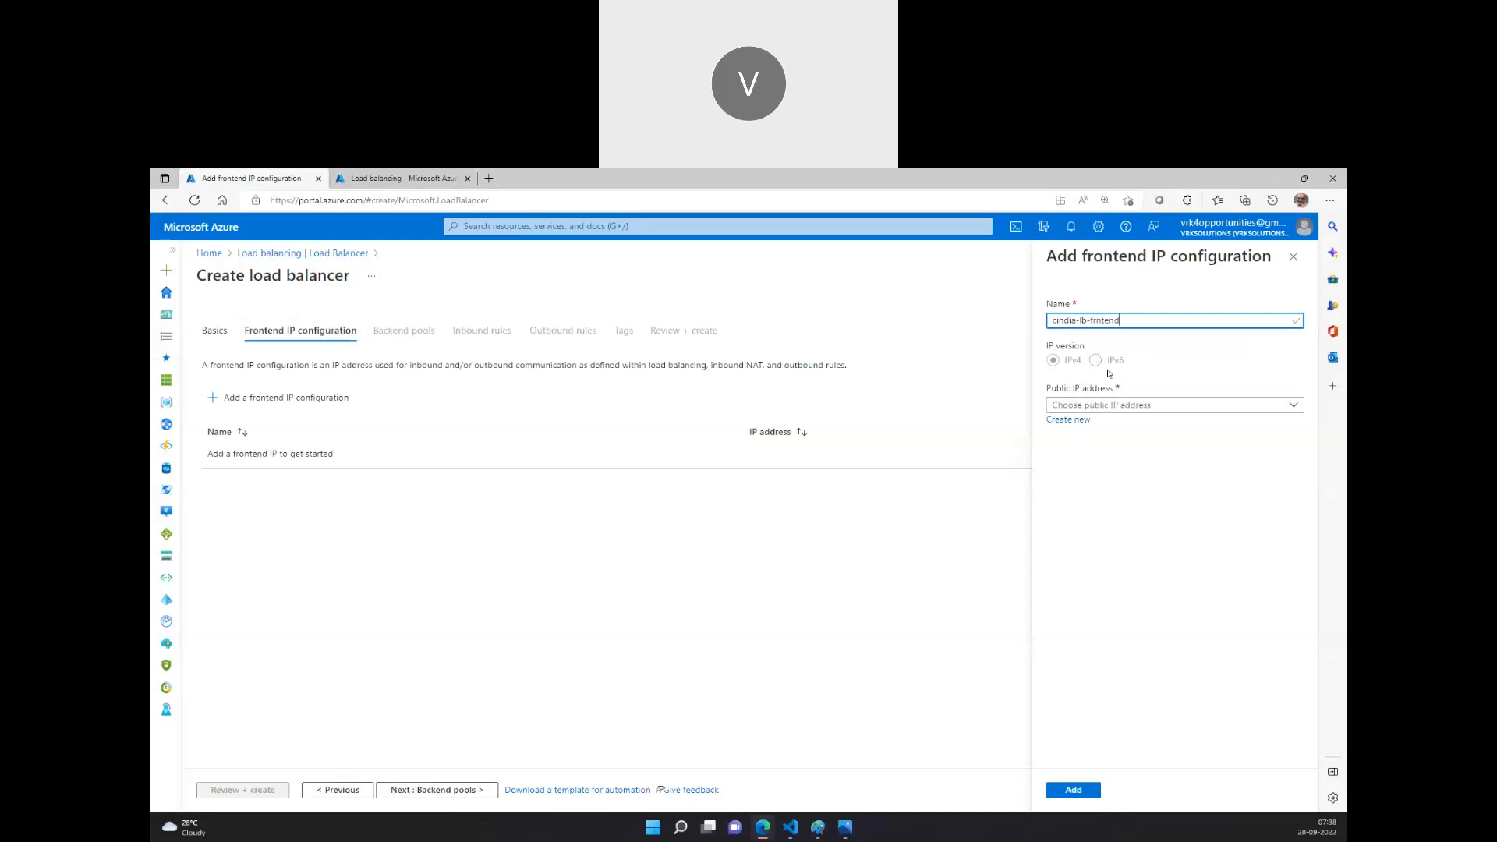
type("ip")
key("BackSpace")
key("BackSpace")
type("-ip")
Create a public IP address named cindia-pip with dynamic assignment and add the frontend IP configuration.
left_click(1070, 421)
type("cin")
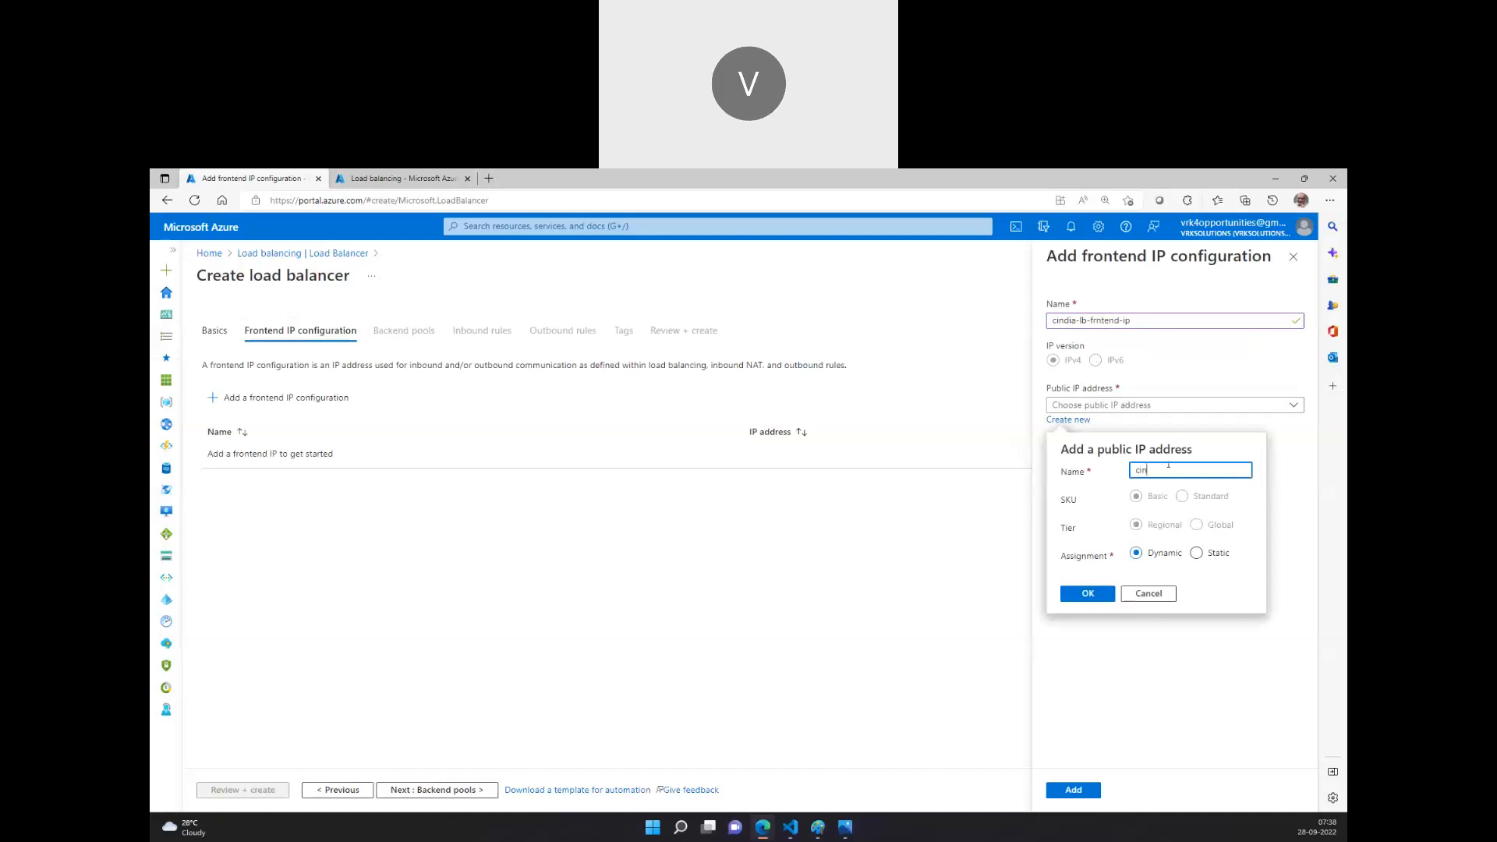
type("dia-pip")
left_click(1080, 599)
left_click(1071, 789)
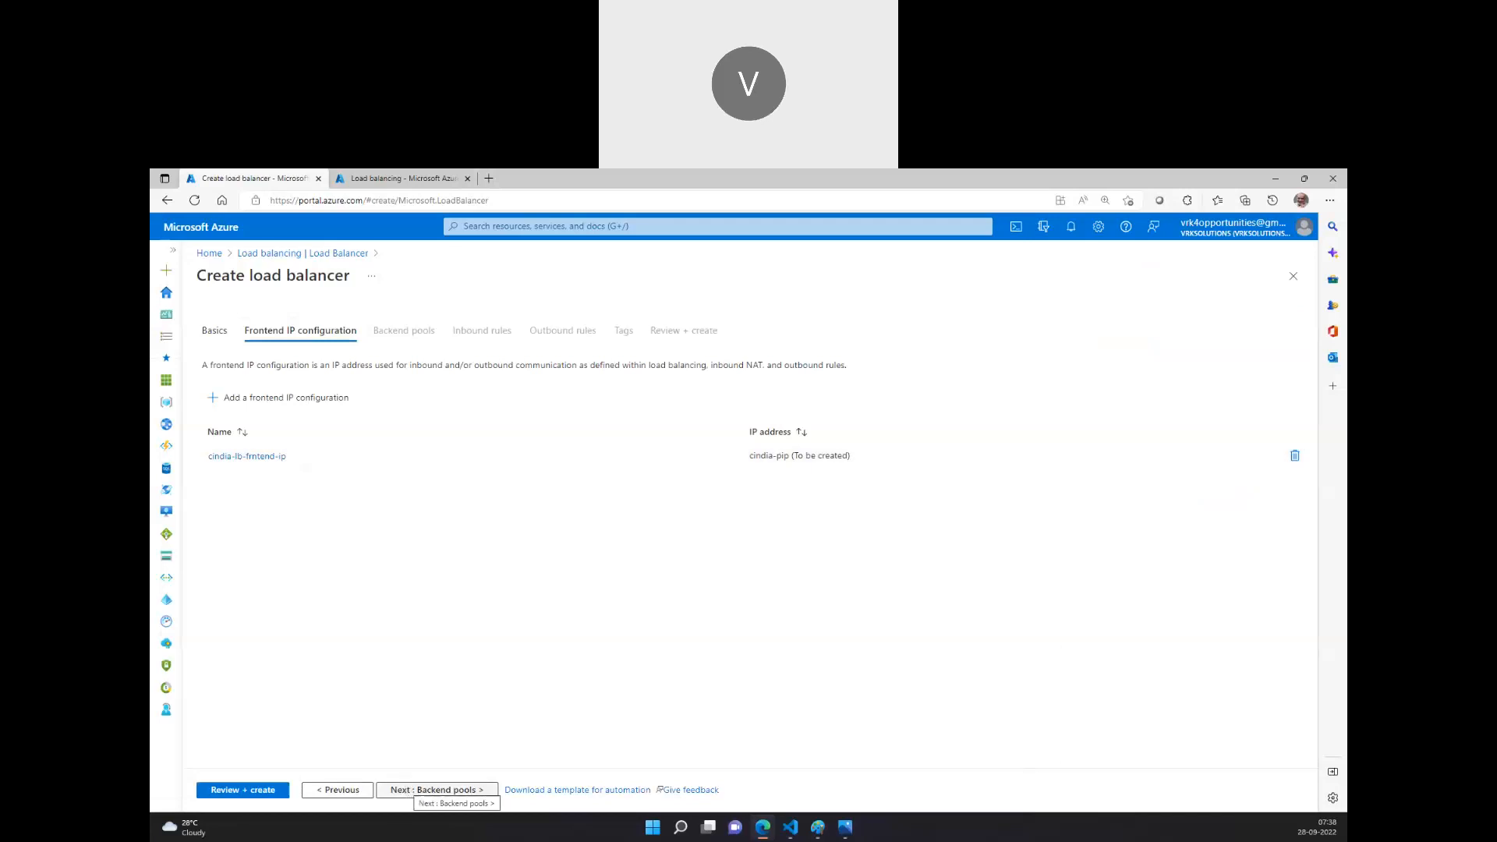
Check the backend pools in the Paint diagram and open the load balancer's backend pools settings in the Azure portal.
left_click(817, 828)
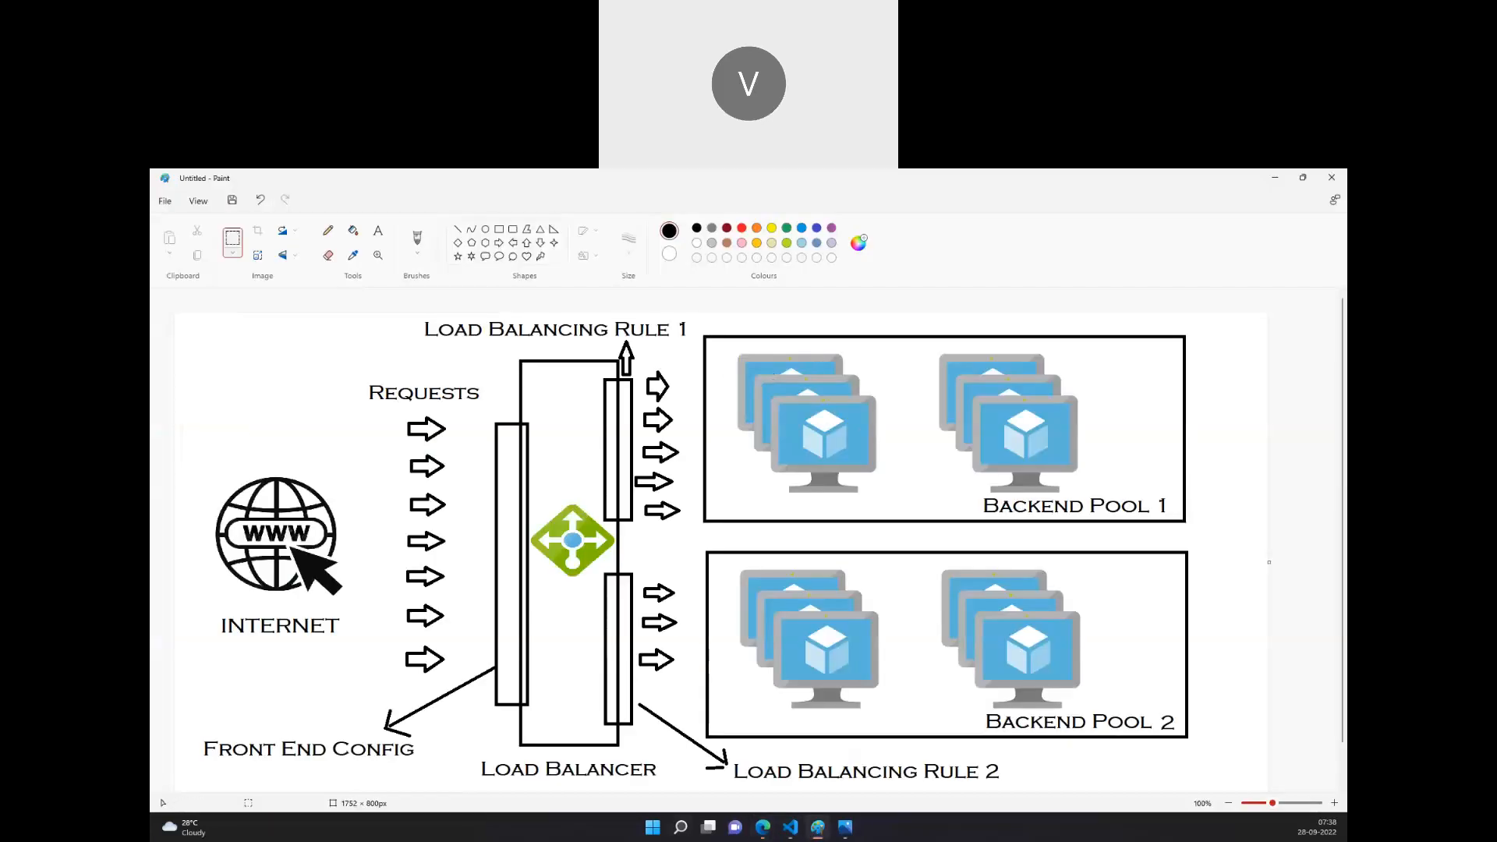
left_click(763, 827)
left_click(375, 330)
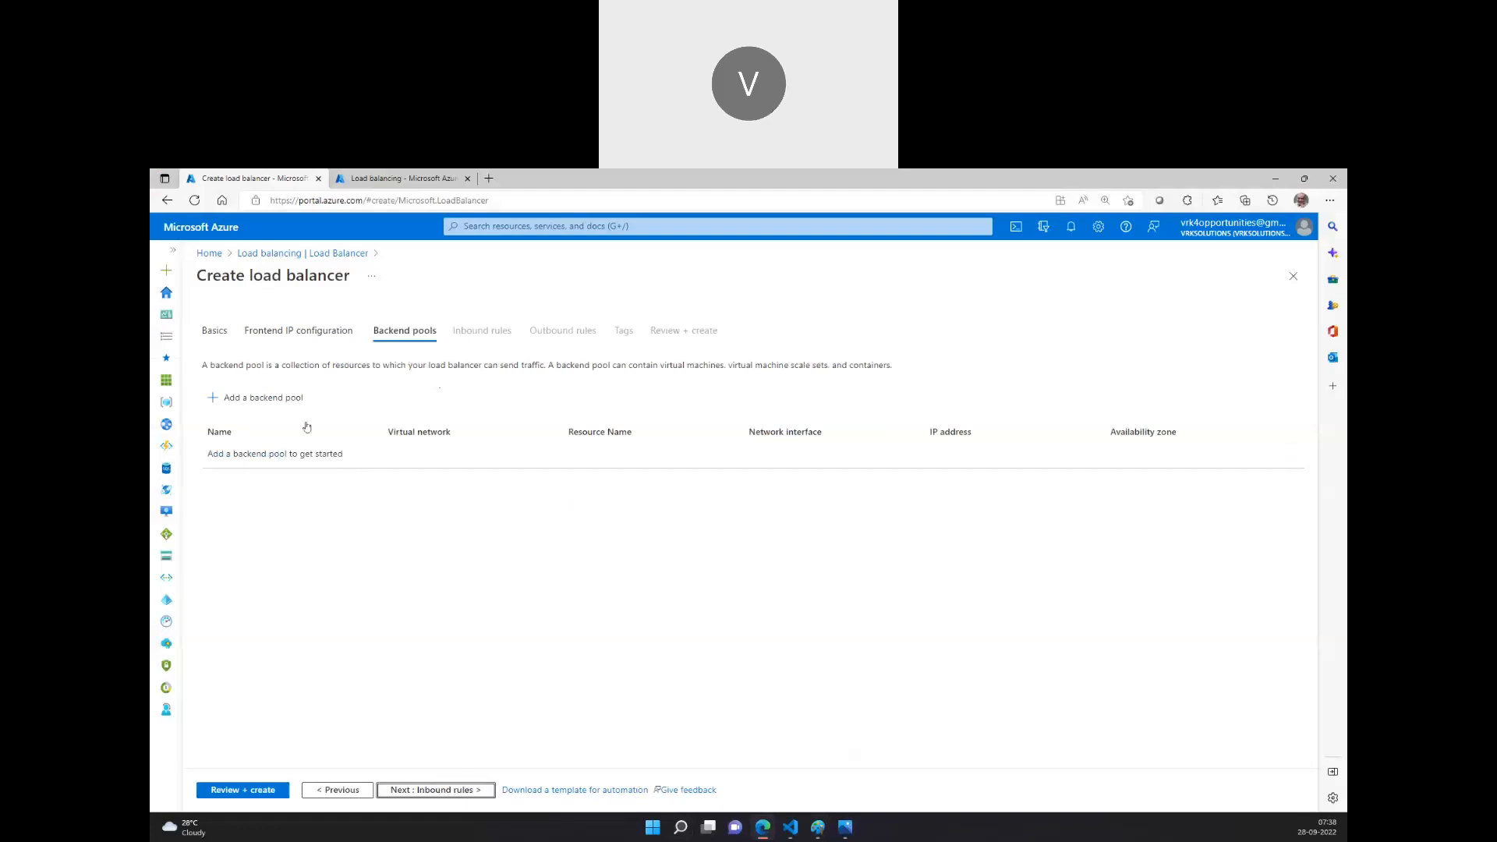
Add a backend pool named bpool01 without selecting a virtual network, and save it.
left_click(267, 403)
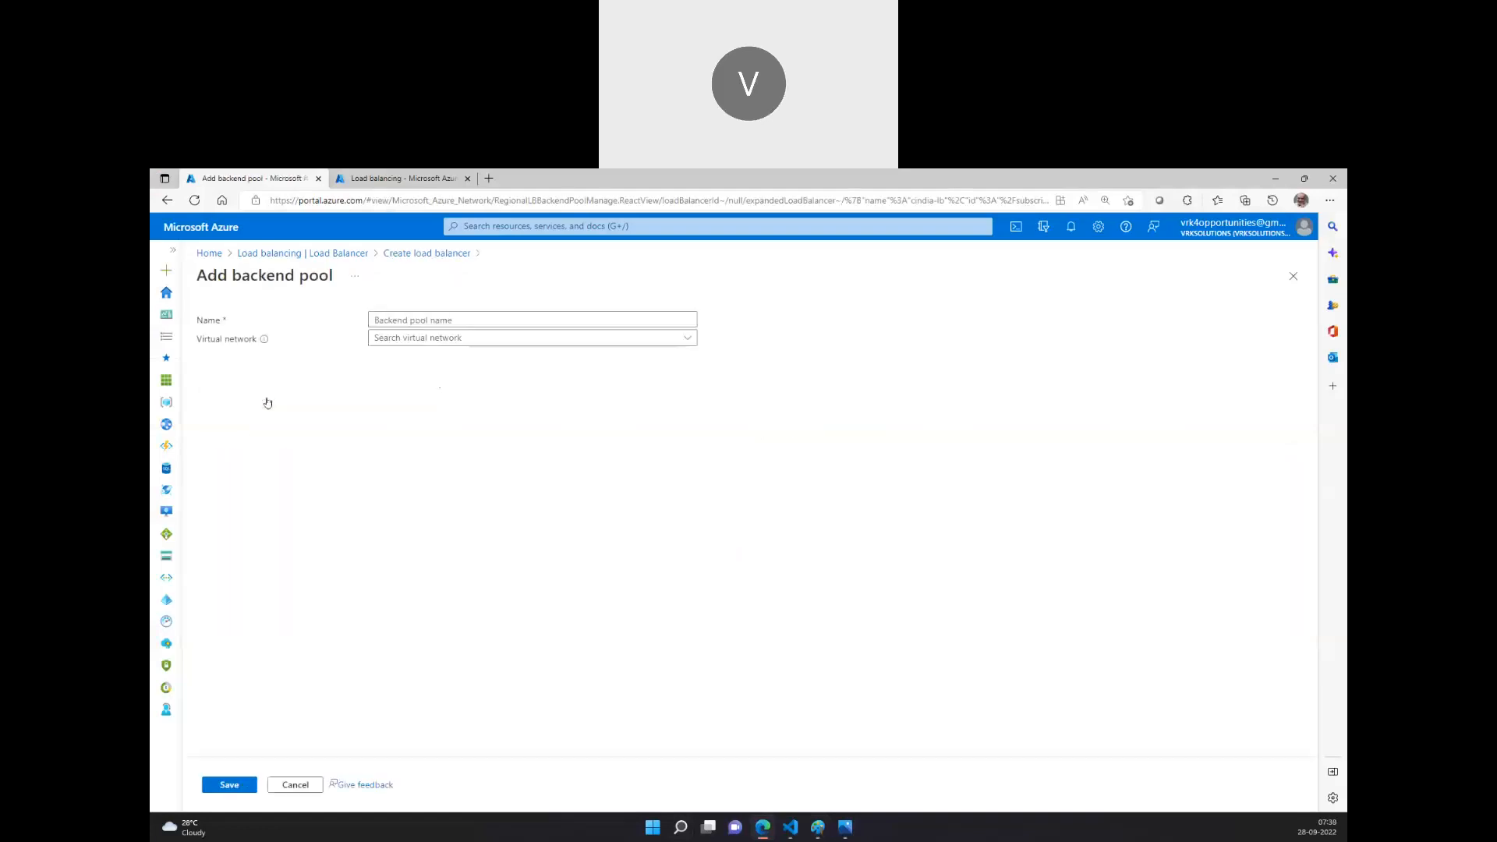
left_click(460, 320)
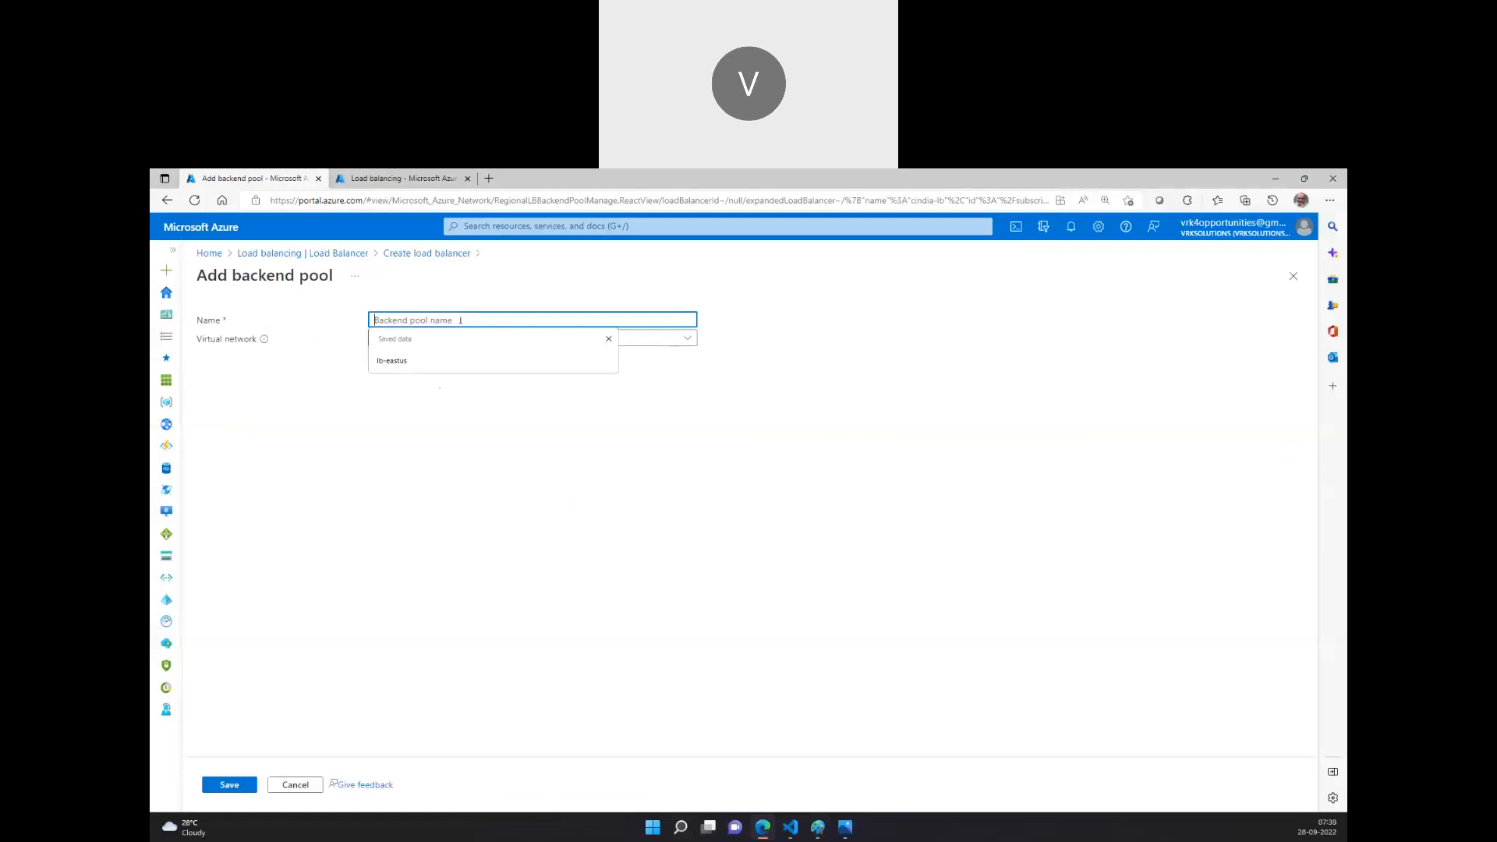
type("lb")
key("ctrl+a")
type("backend")
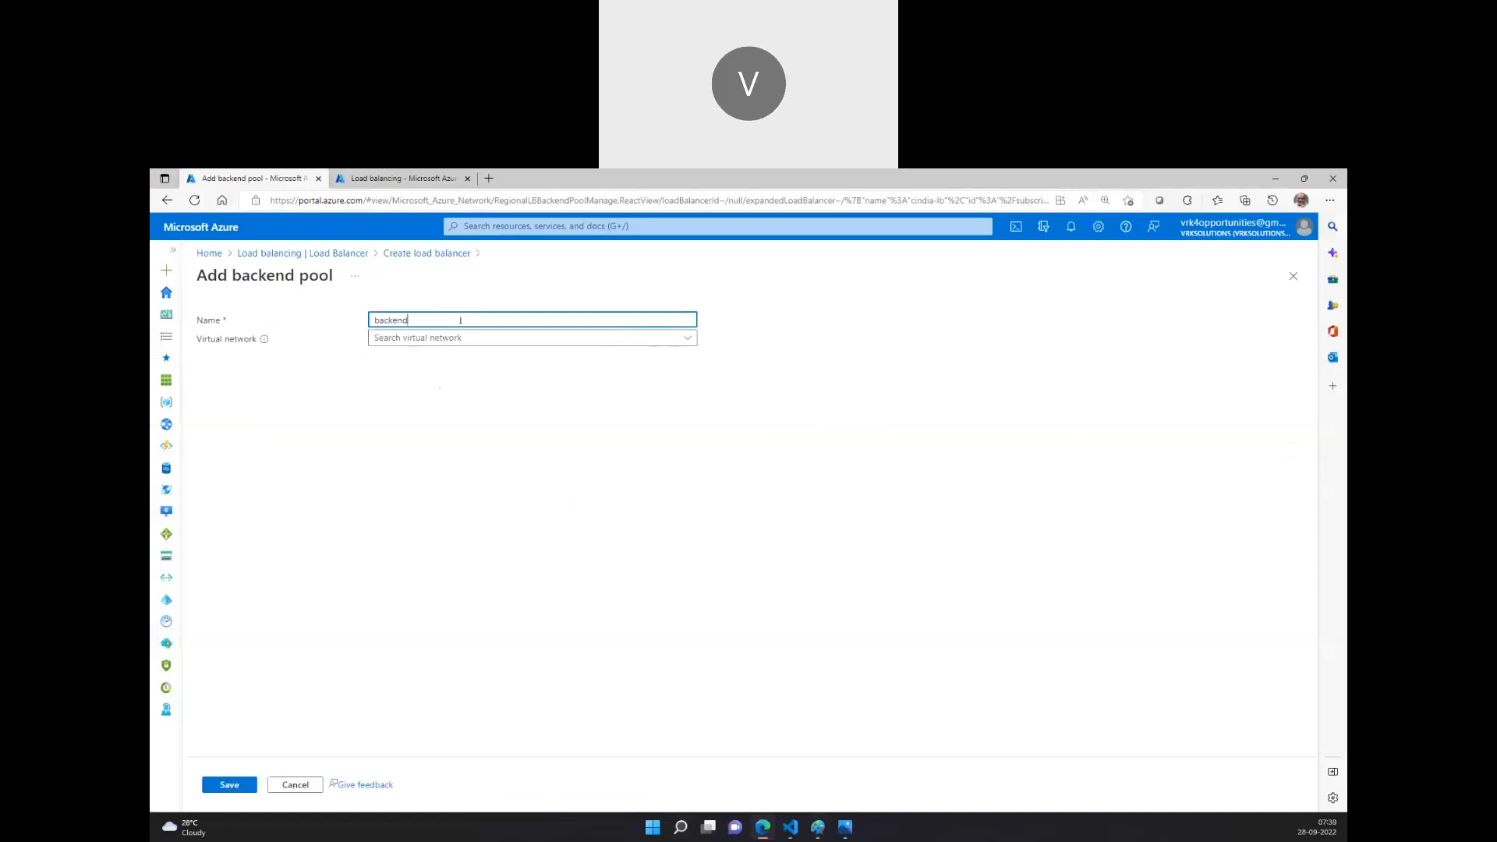
key("BackSpace")
key("BackSpace")
key("BackSpace")
key("BackSpace")
key("BackSpace")
type("pool01")
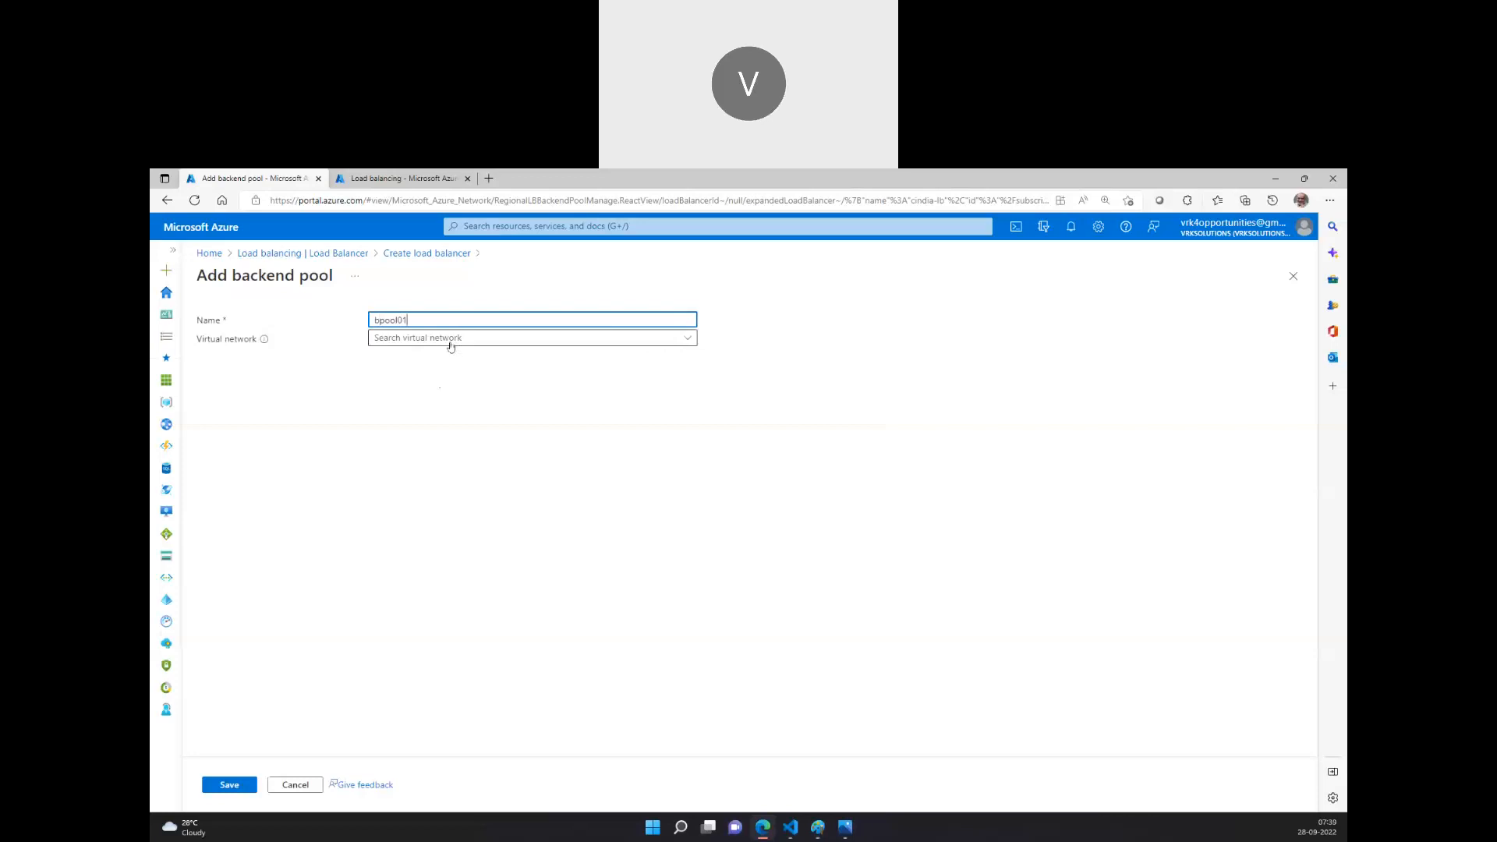
left_click(450, 343)
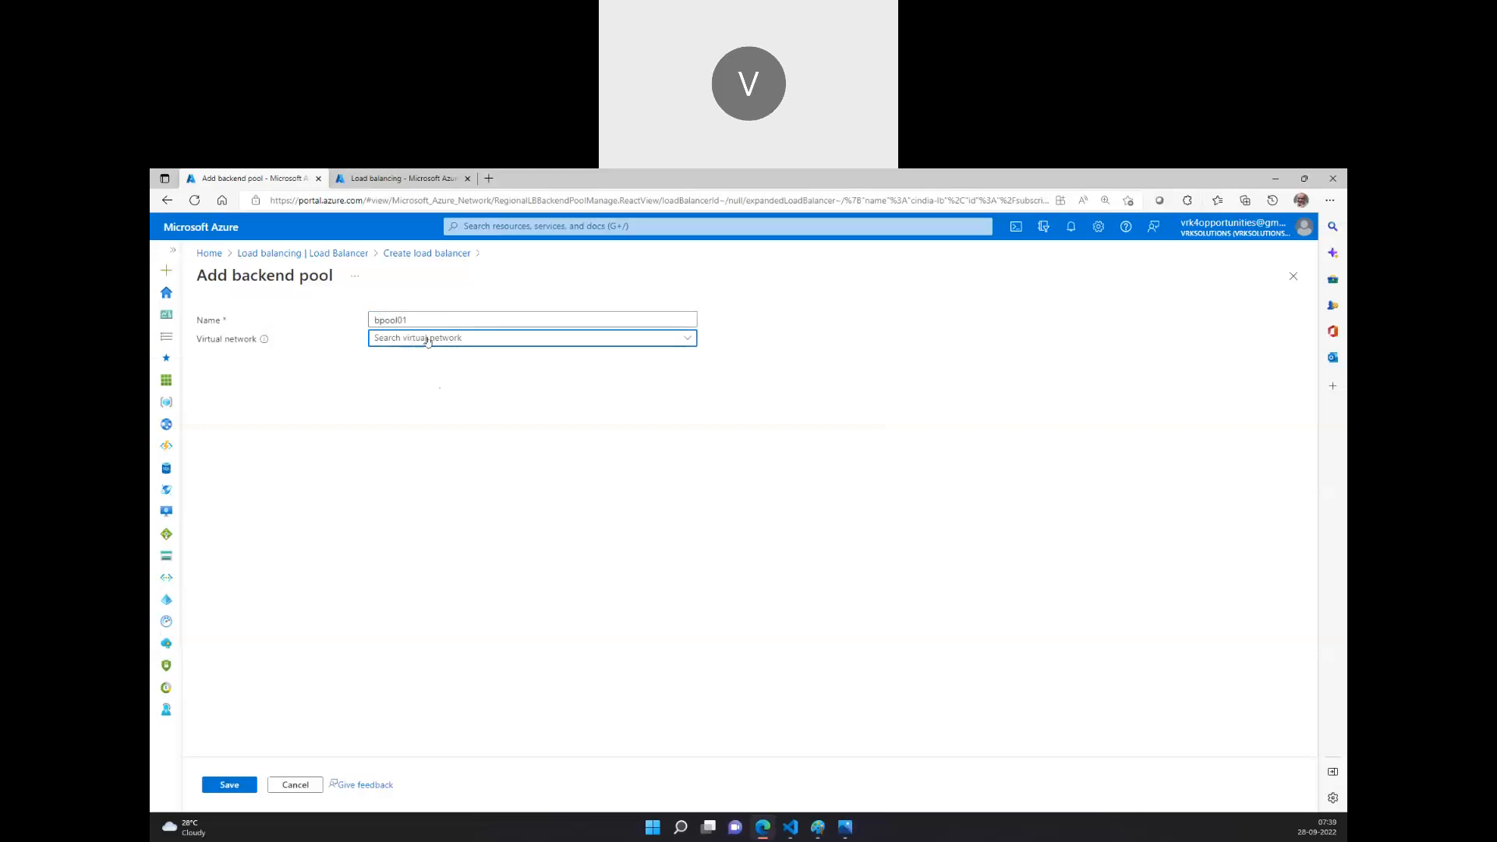
left_click(246, 786)
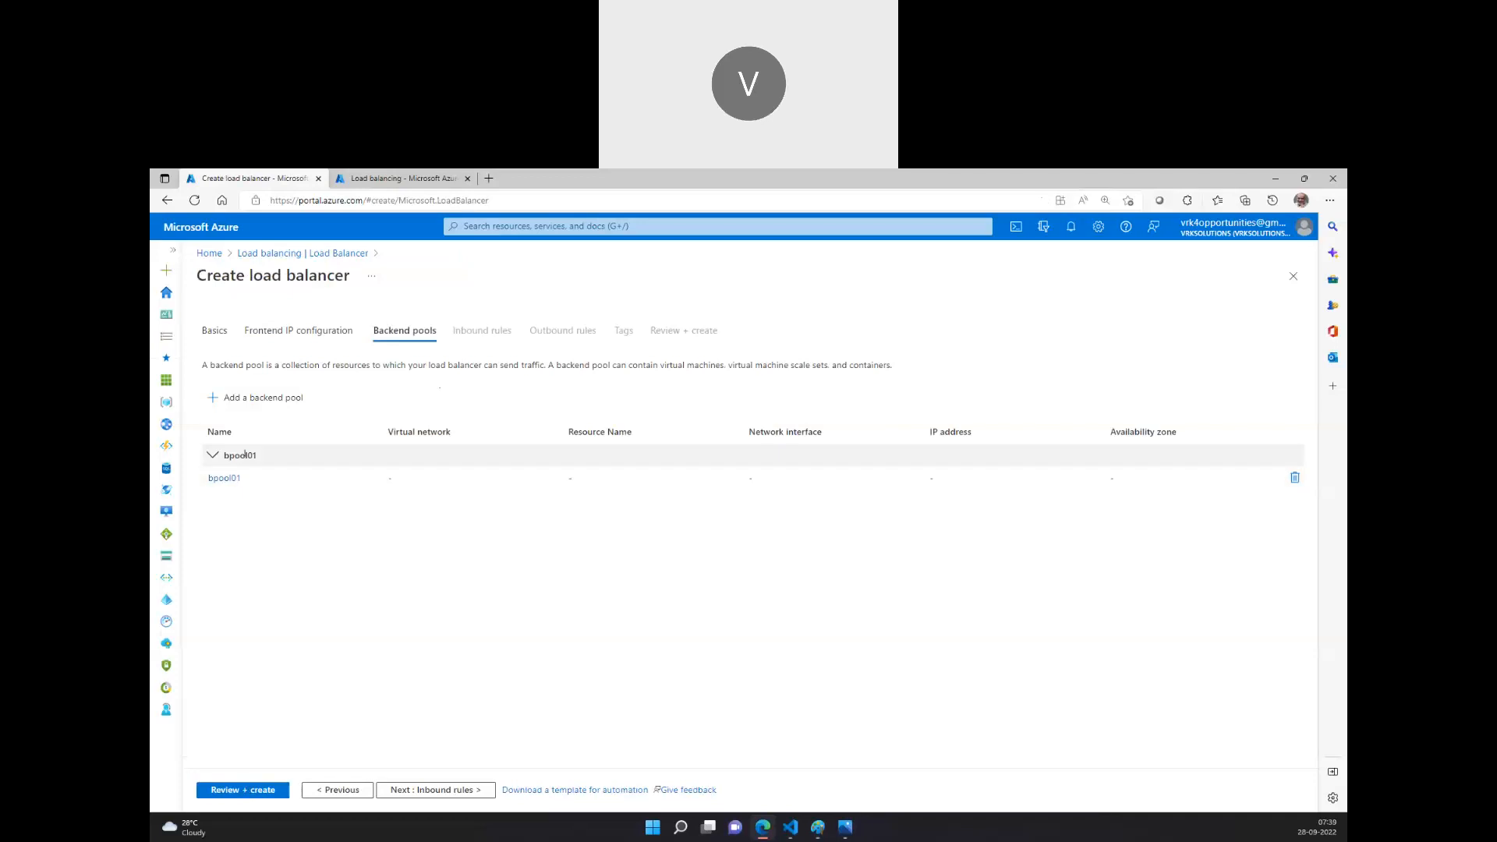
Proceed to the inbound rules, check the load balancing rules in the Paint diagram and return to the Azure portal.
left_click(420, 789)
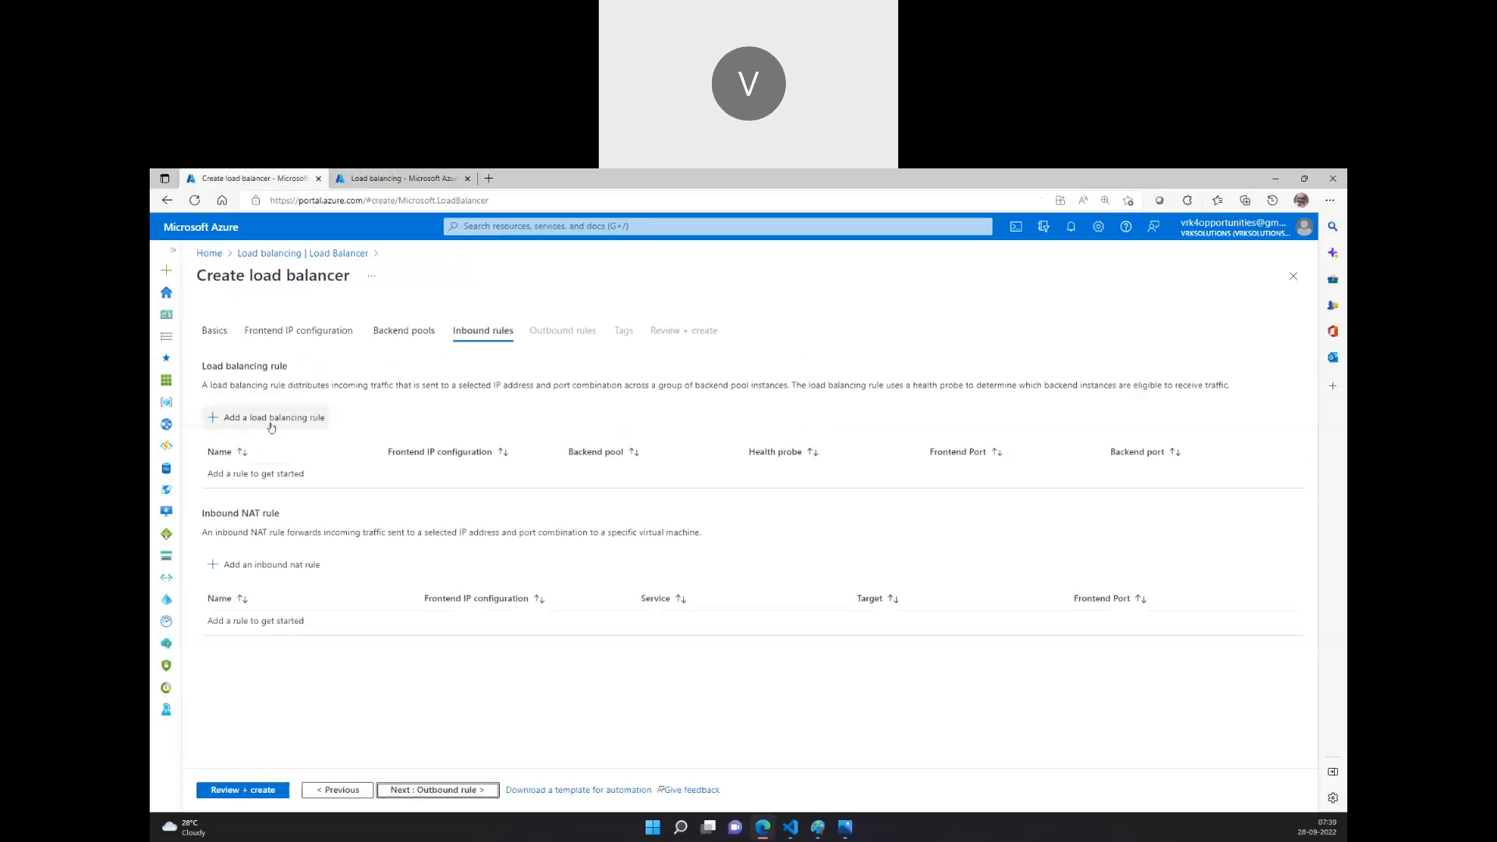
left_click(816, 830)
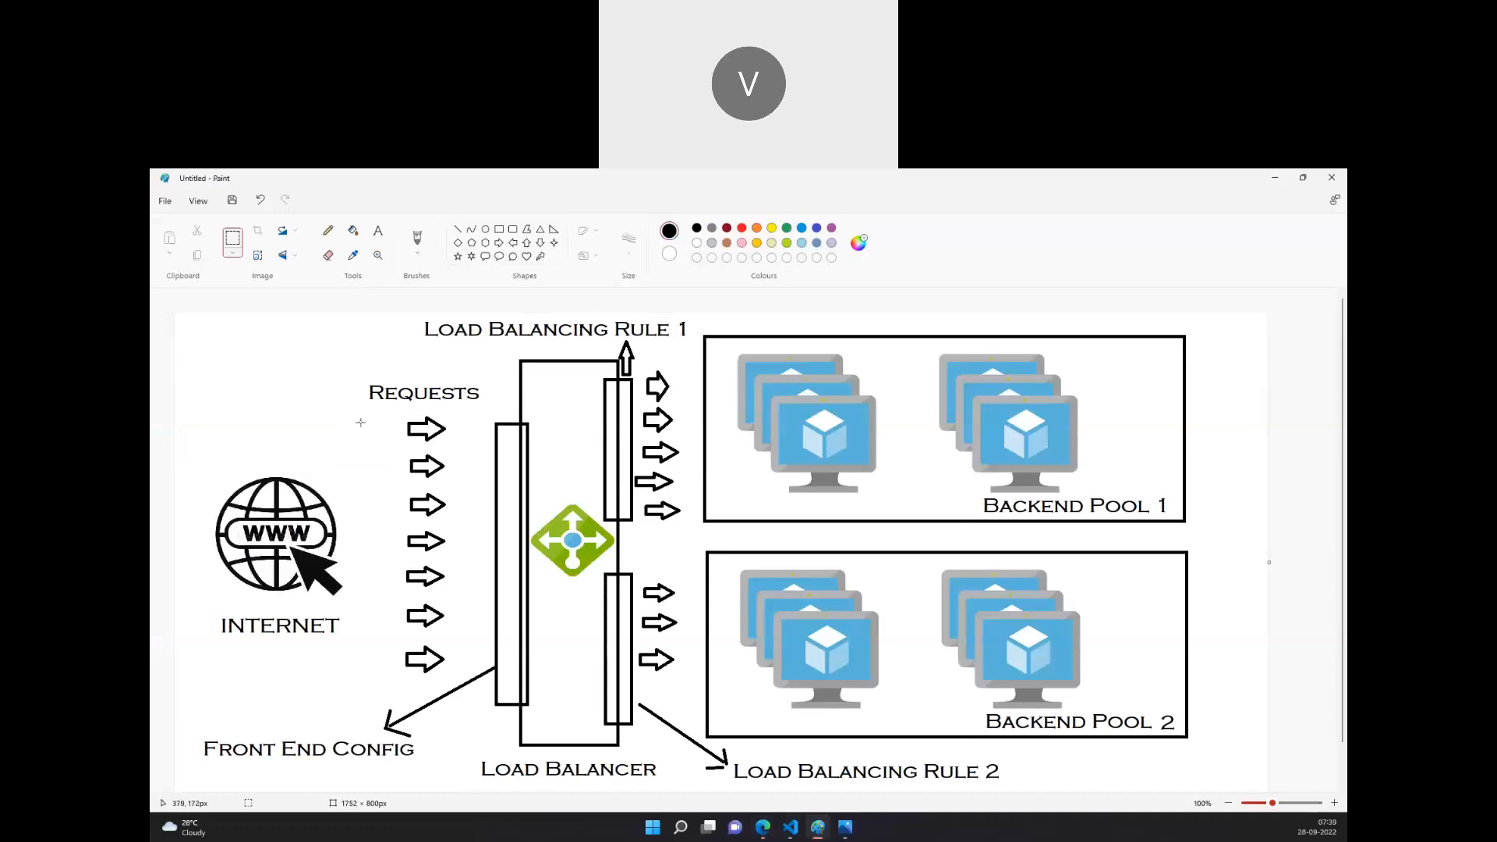
left_click(763, 828)
Start a load balancing rule named http-rule with frontend IP cindia-lb-frntend-ip and backend pool bpool01.
left_click(260, 423)
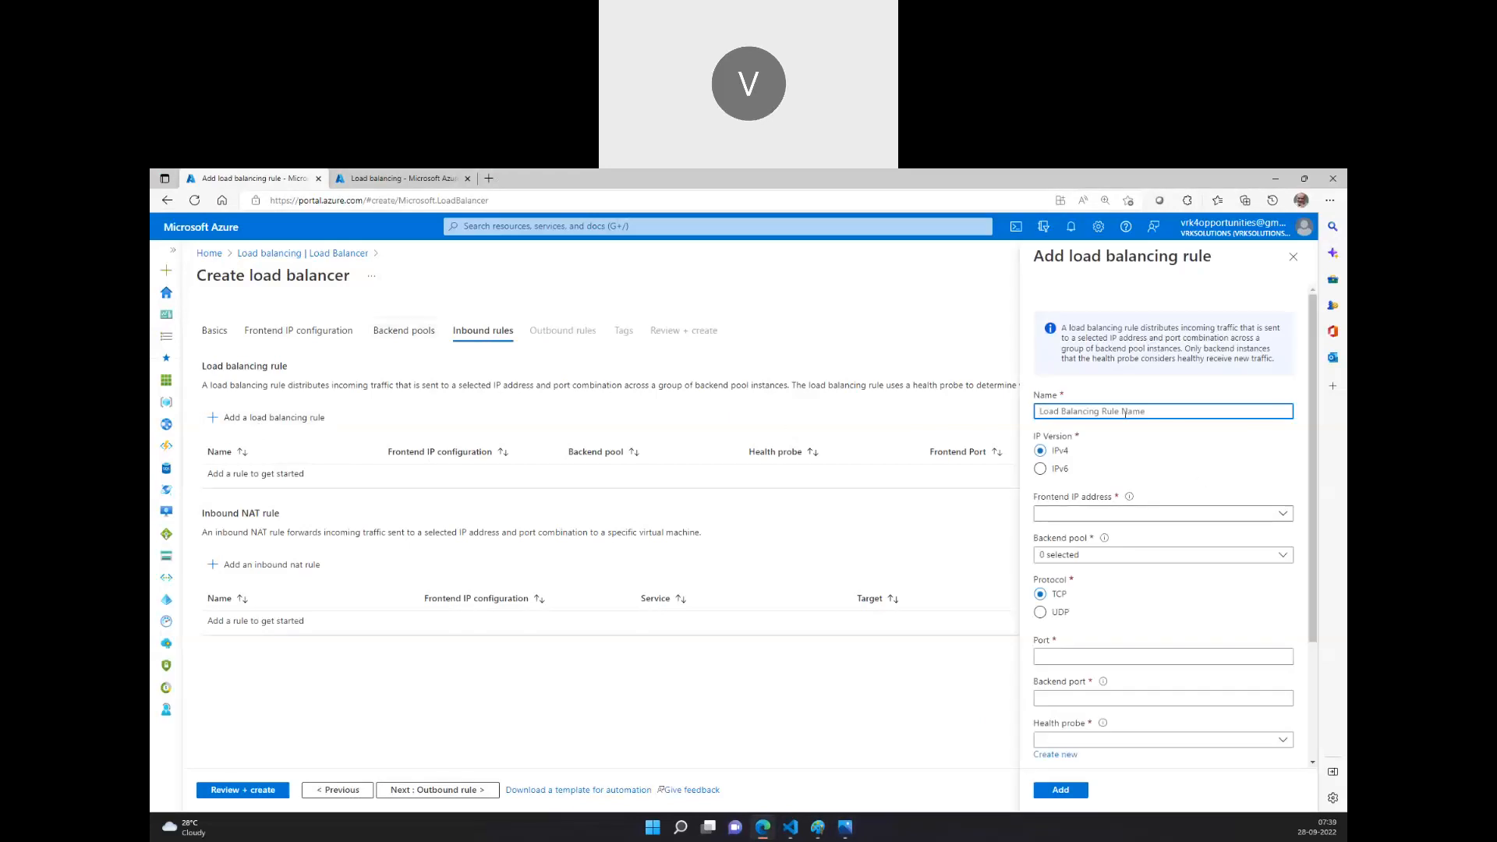
type("http-rule-")
left_click(1105, 513)
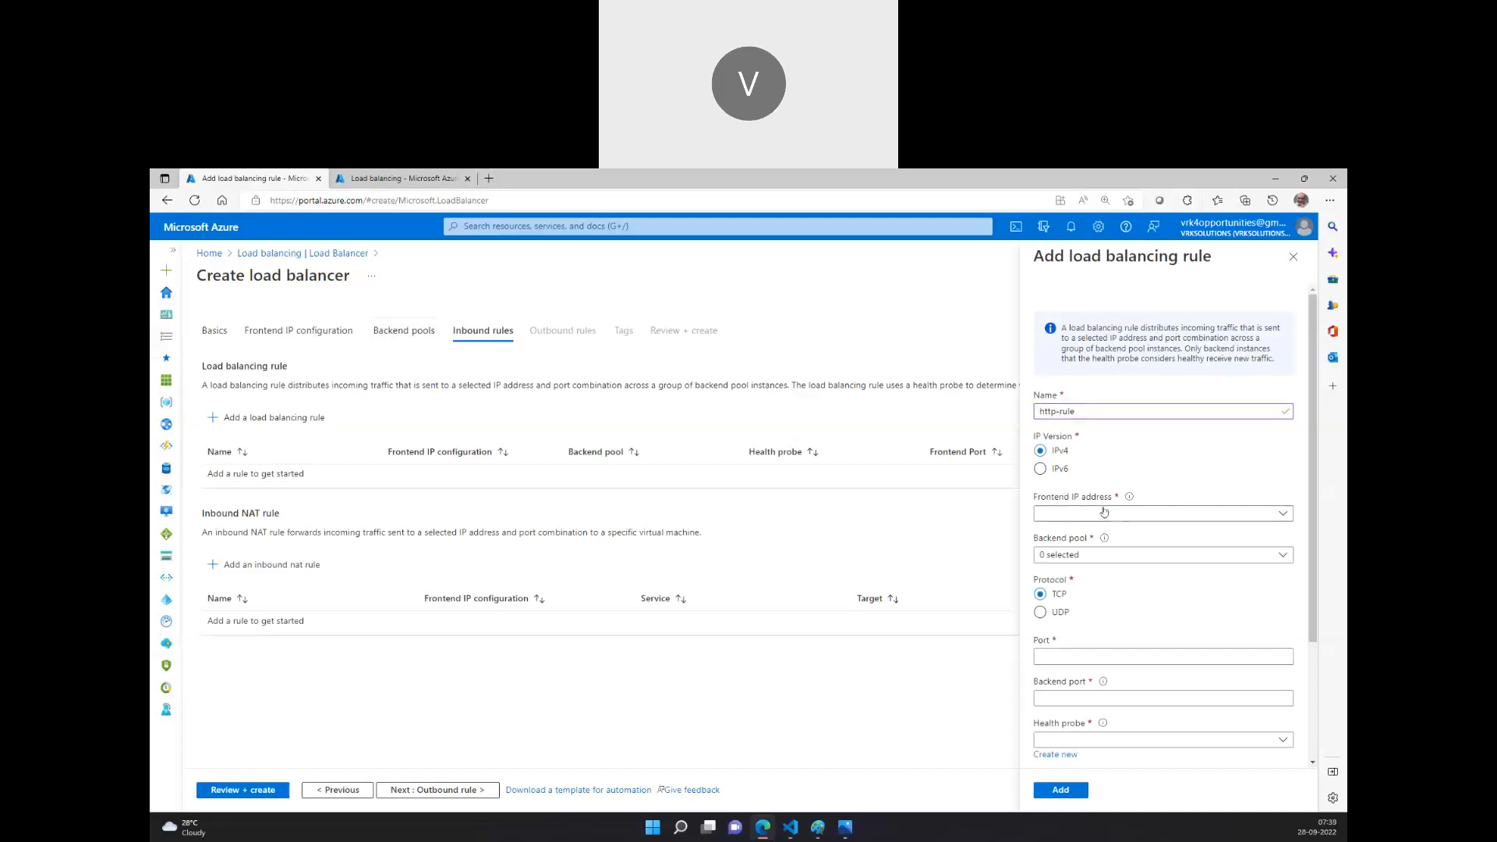
left_click(1086, 515)
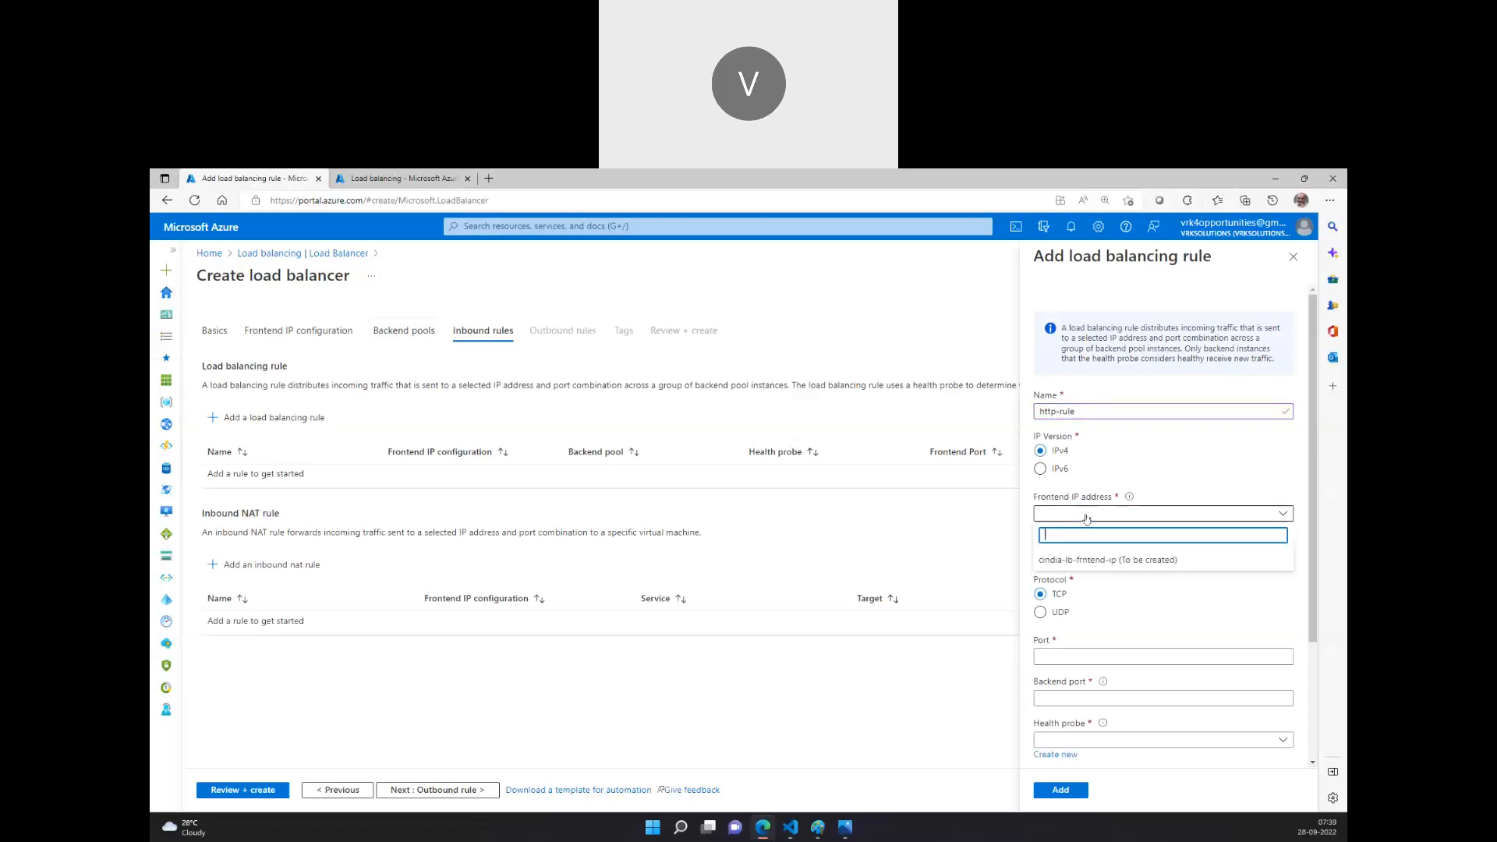
left_click(1078, 560)
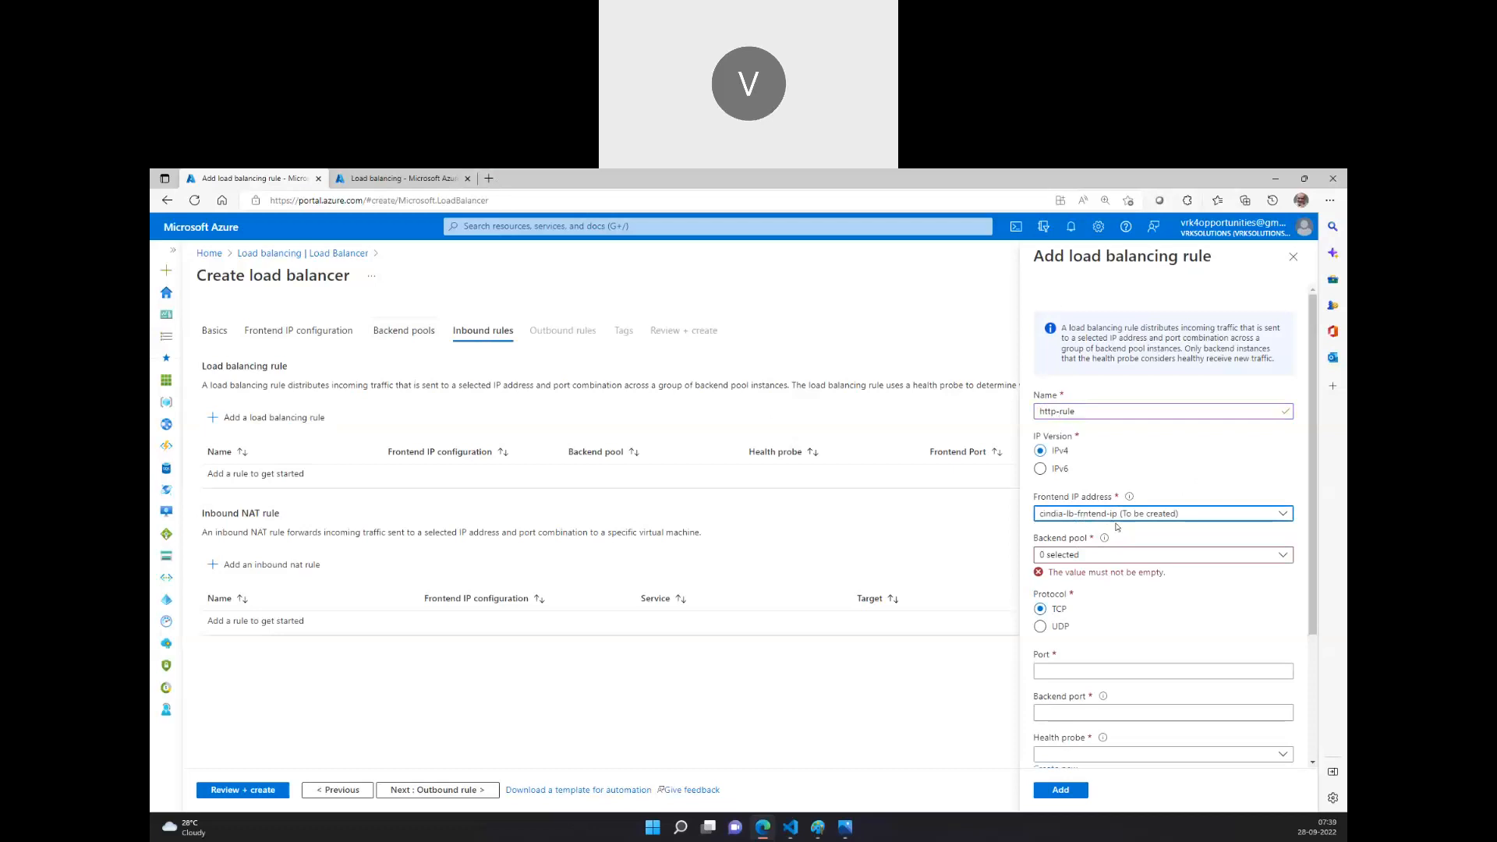
left_click(1112, 557)
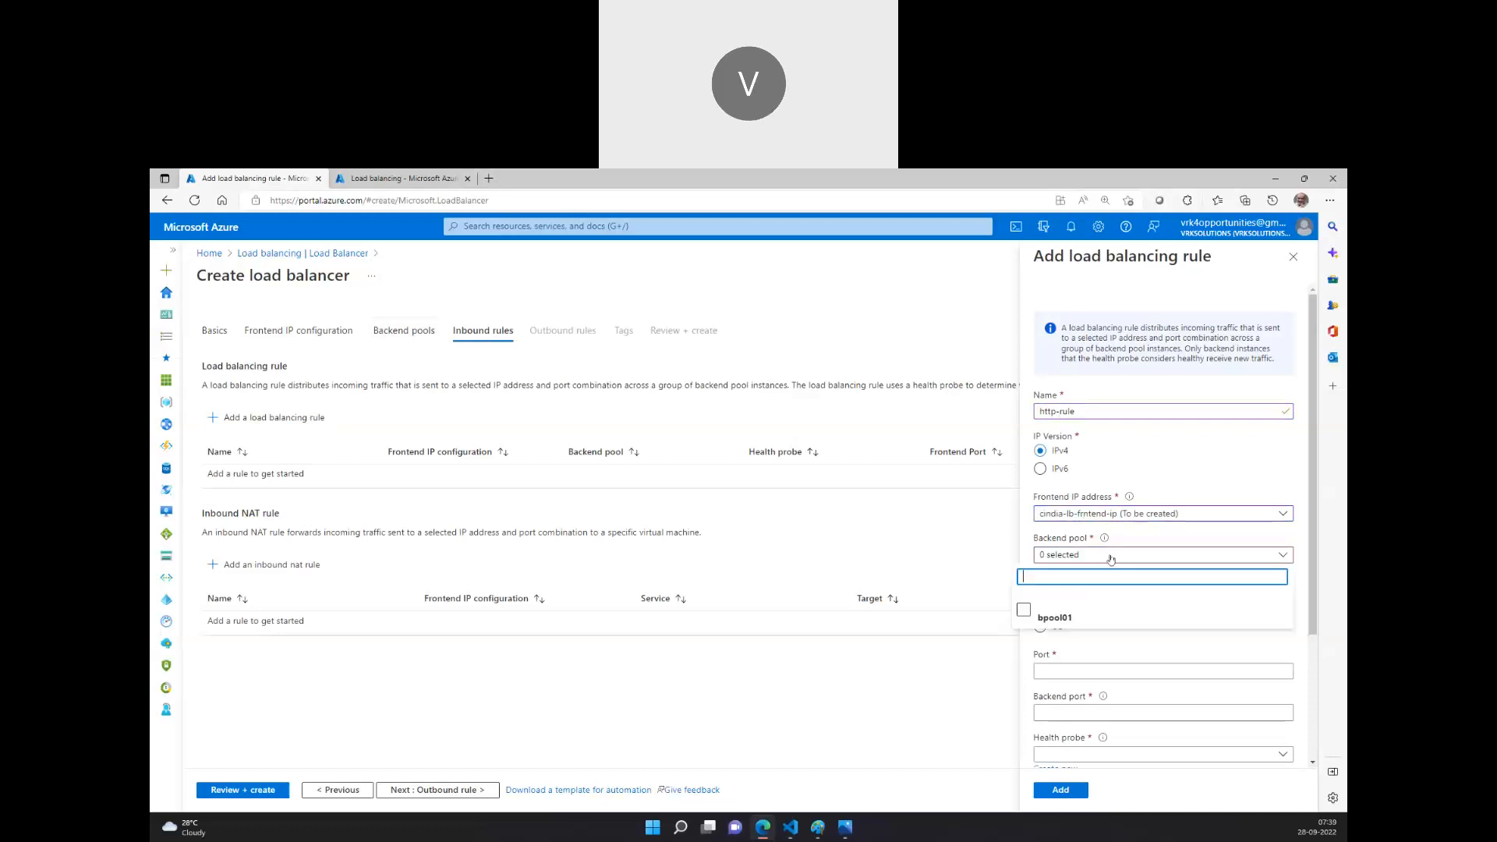
left_click(1042, 614)
left_click(1087, 638)
Set the rule's port and backend port to 80 and add the load balancing rule.
scroll(1111, 577, "down", 2)
left_click(1123, 509)
scroll(1123, 501, "up", 1)
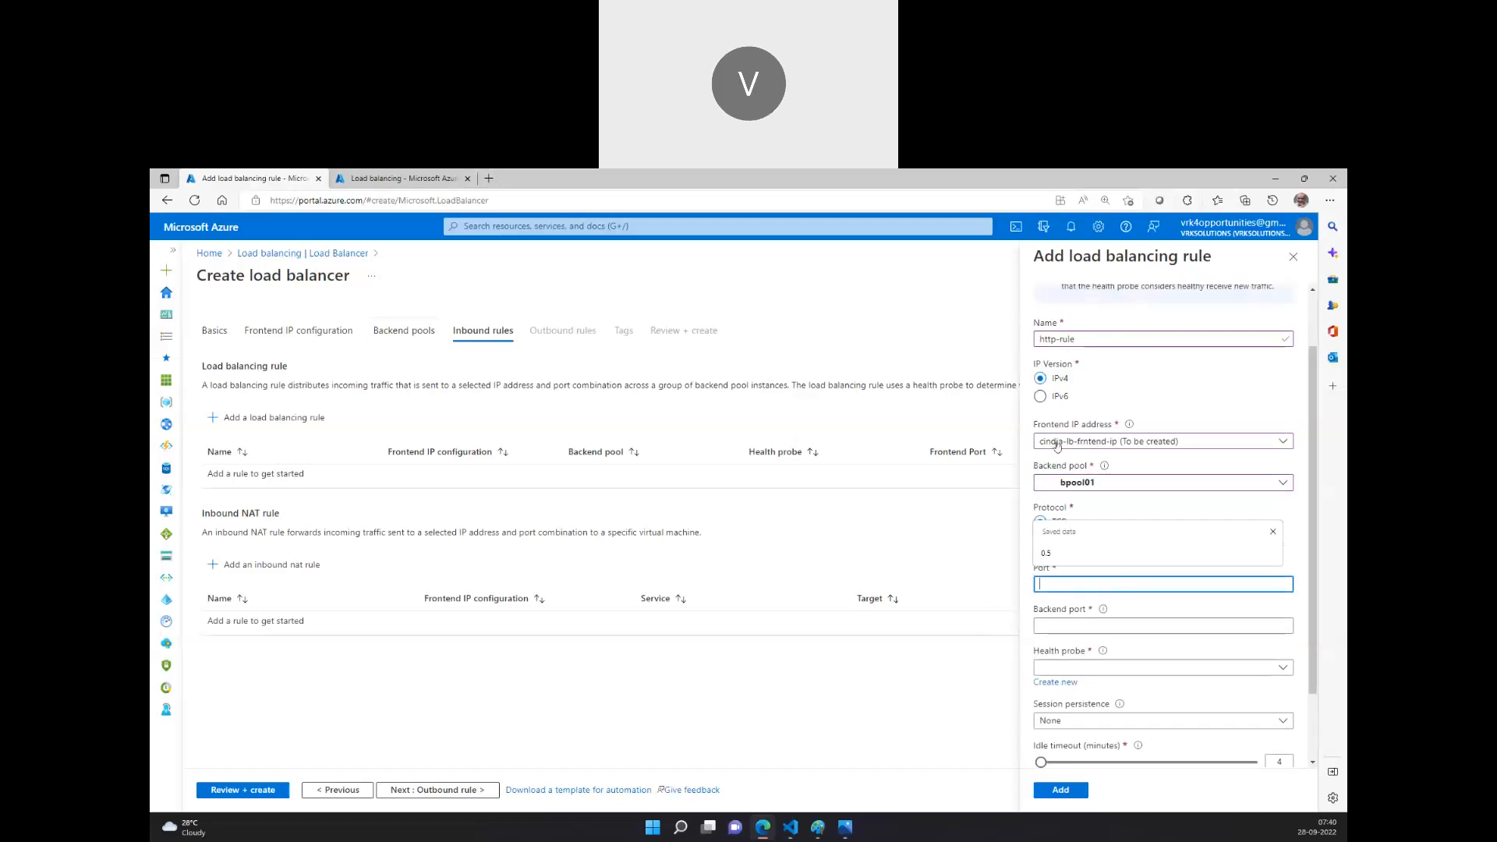
type("80")
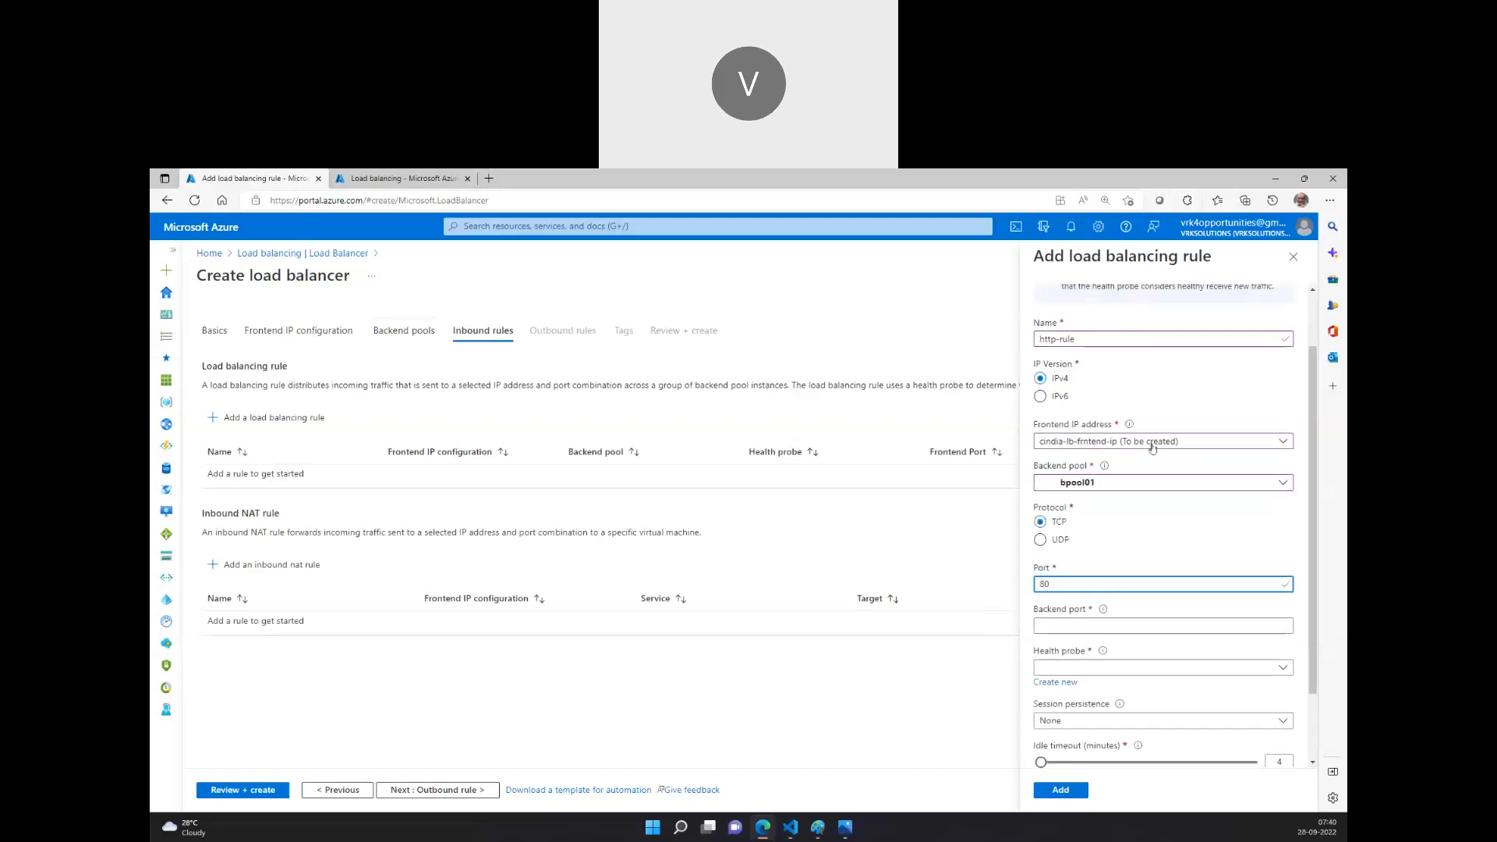
left_click(1147, 567)
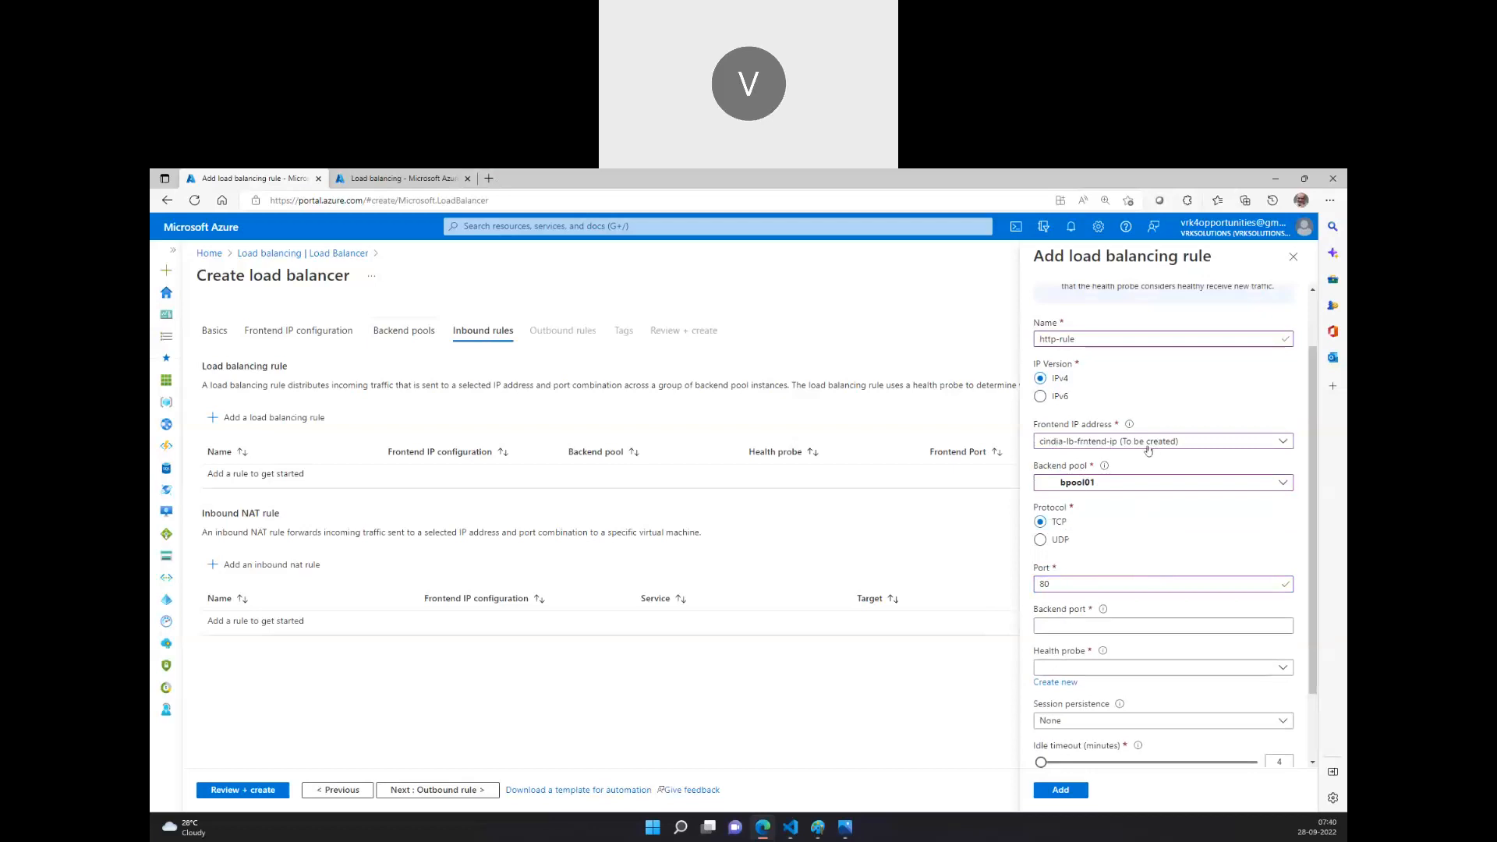
scroll(1075, 598, "down", 1)
left_click(1065, 545)
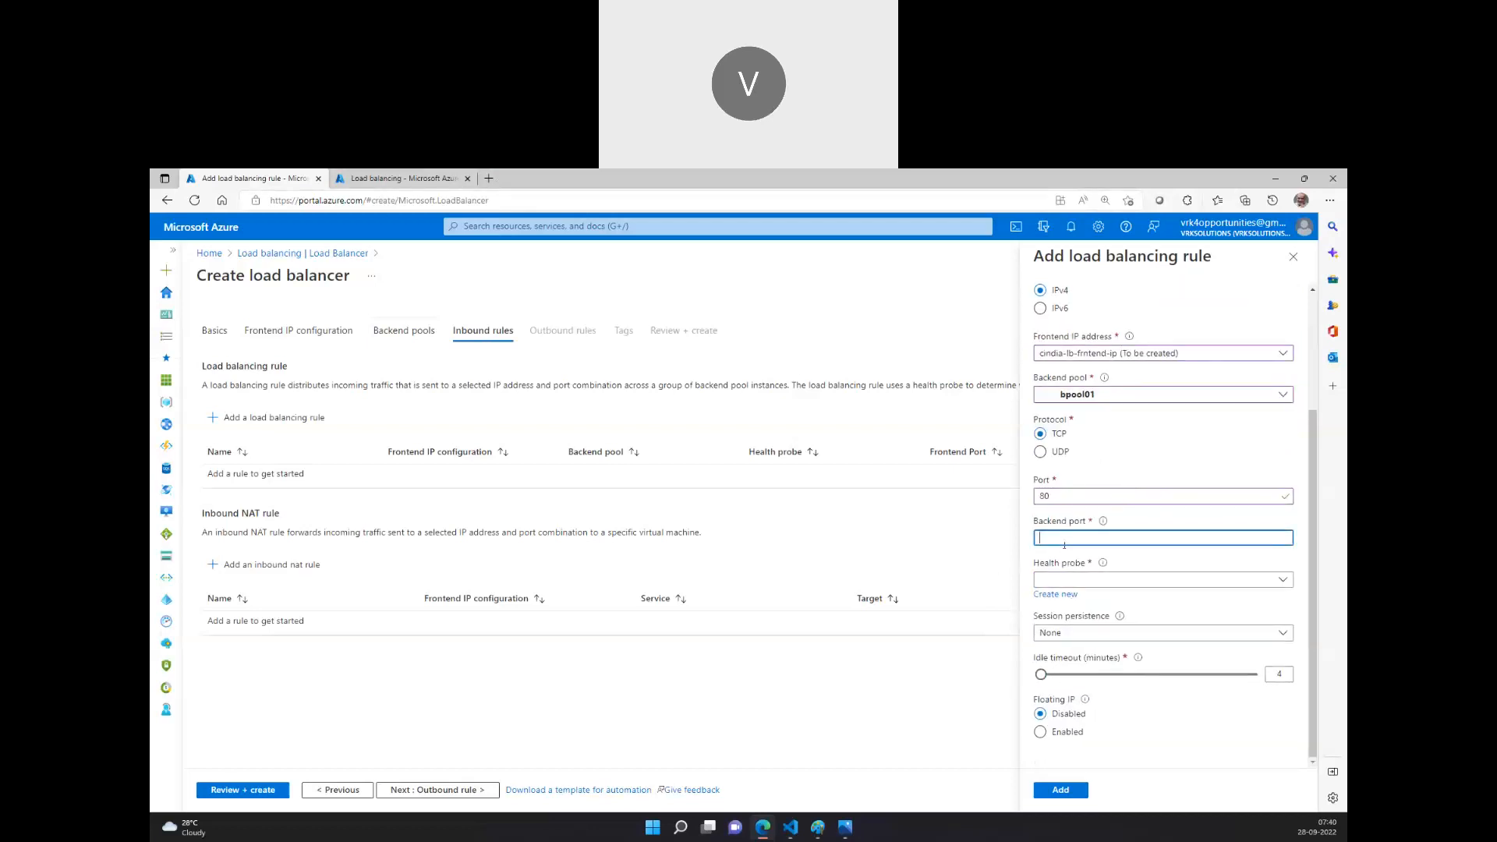
type("80")
mouse_move(845, 826)
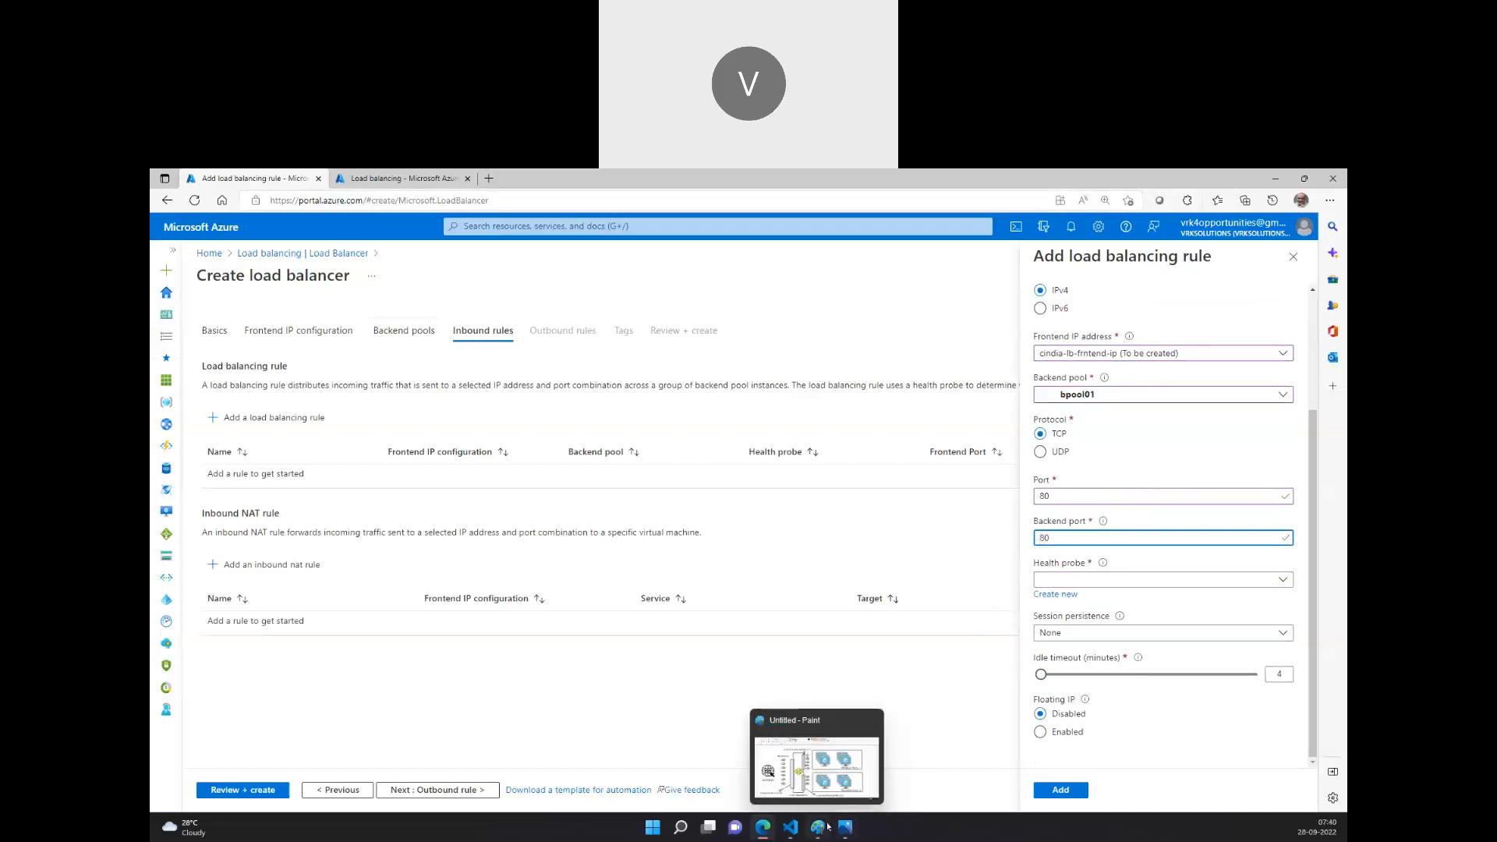
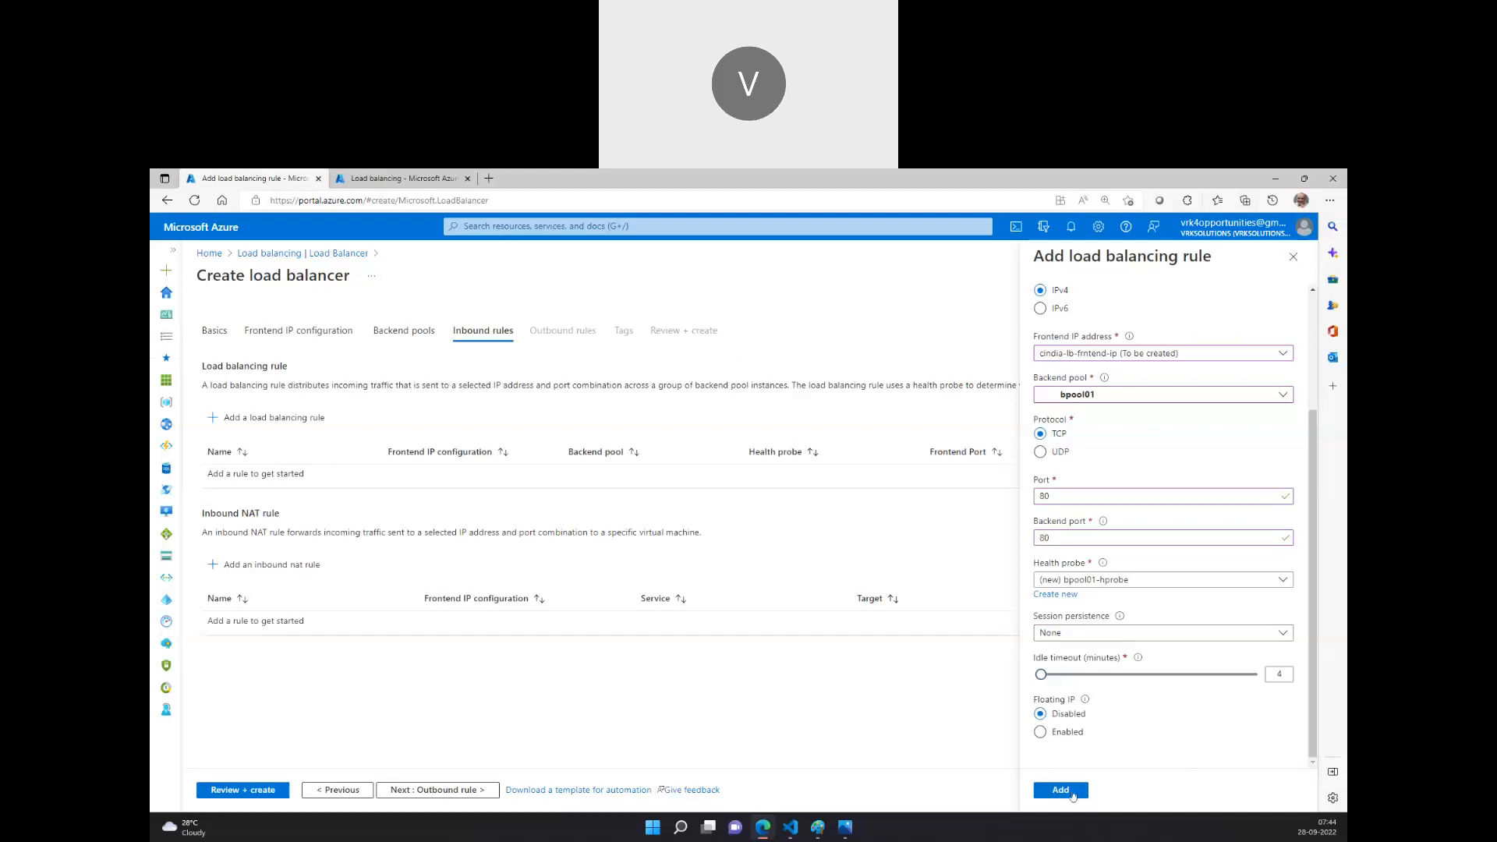
left_click(1067, 790)
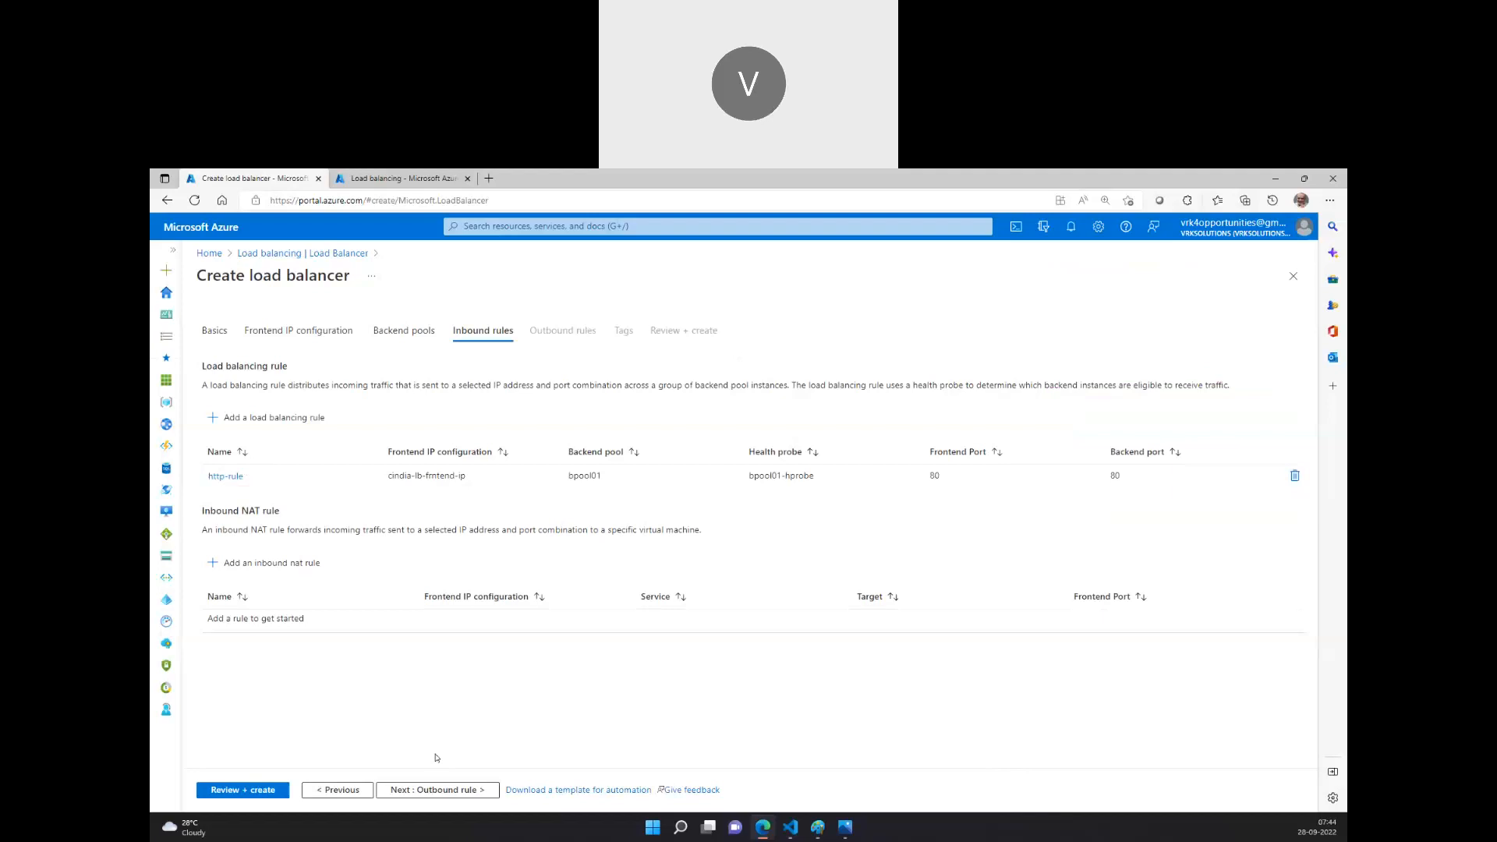
Leave the outbound rules empty, validate the configuration and create the load balancer.
left_click(448, 792)
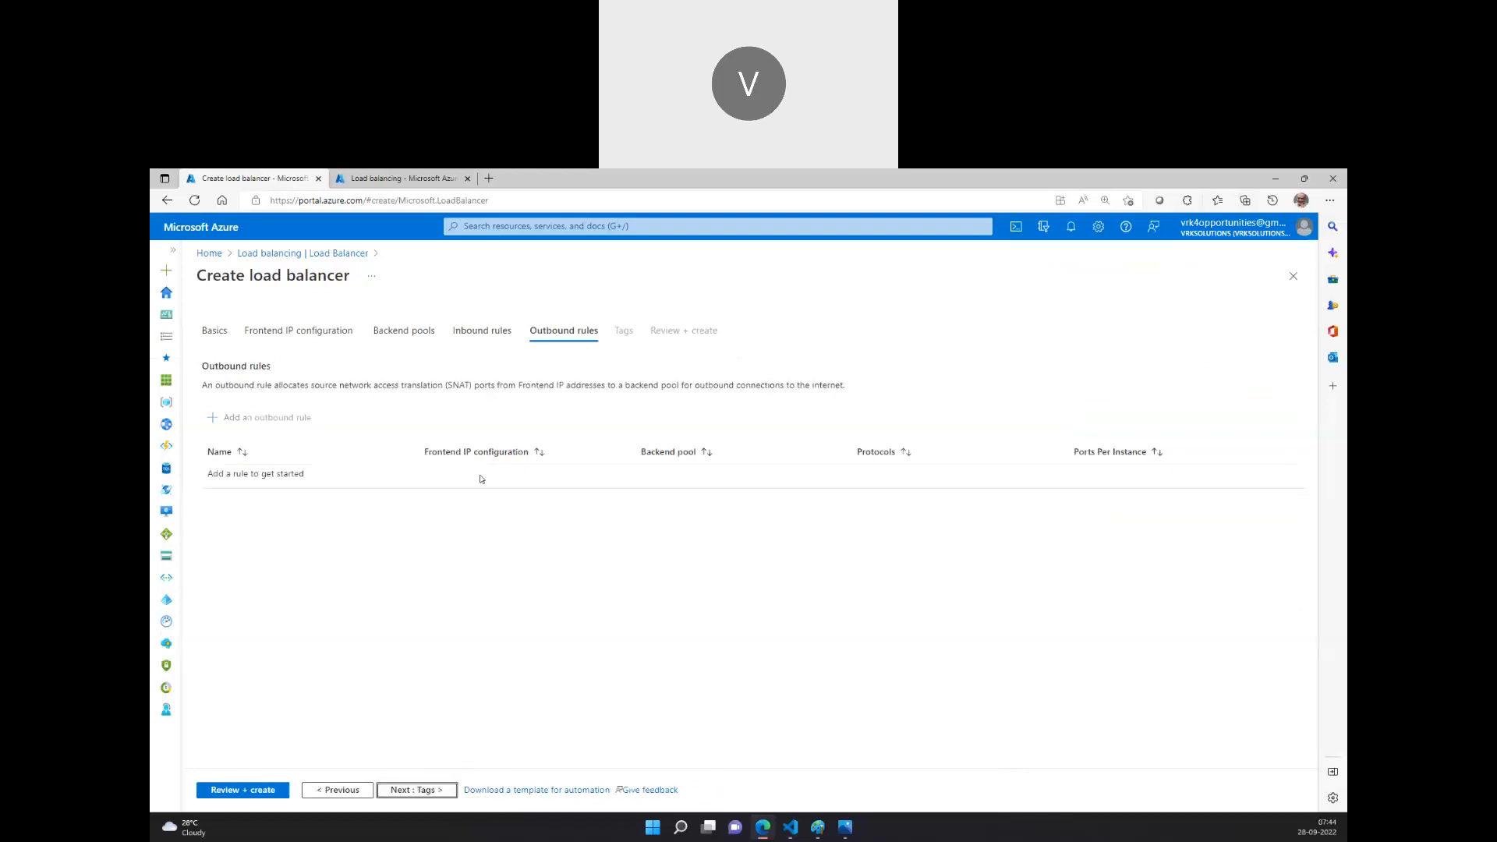
left_click(337, 790)
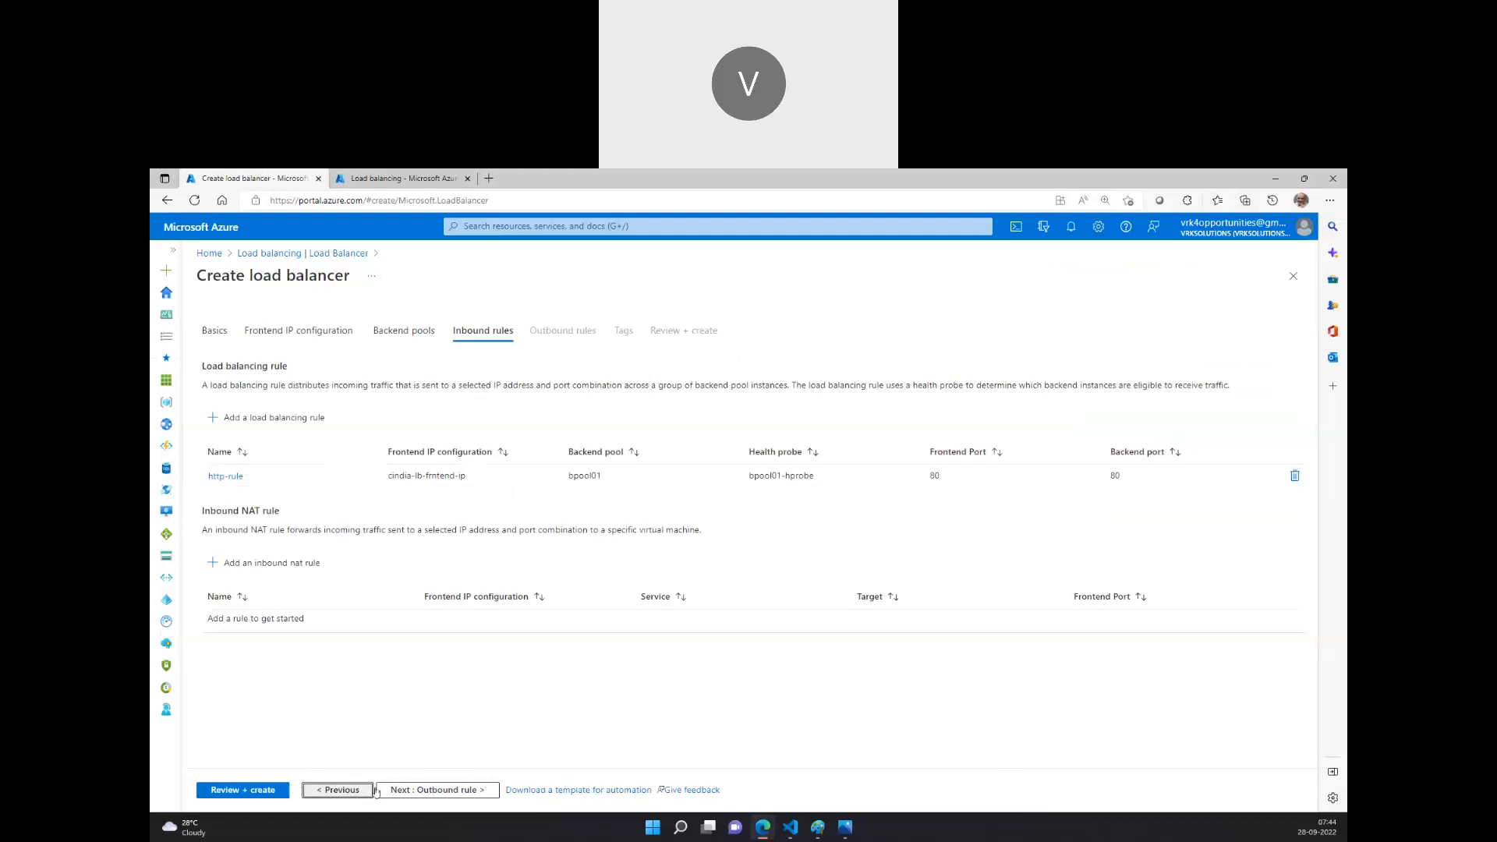
left_click(439, 791)
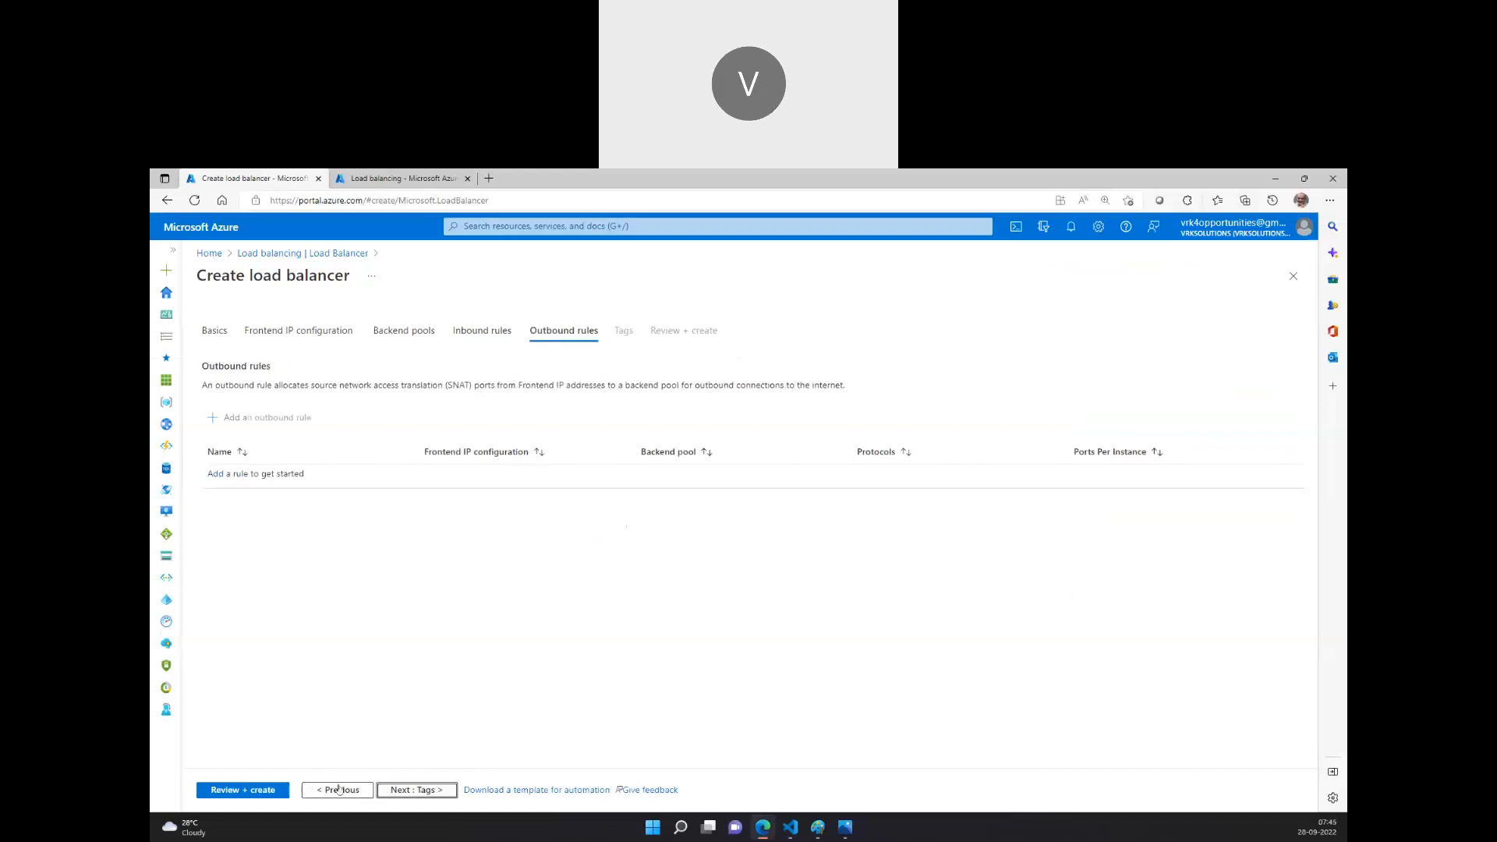
left_click(264, 791)
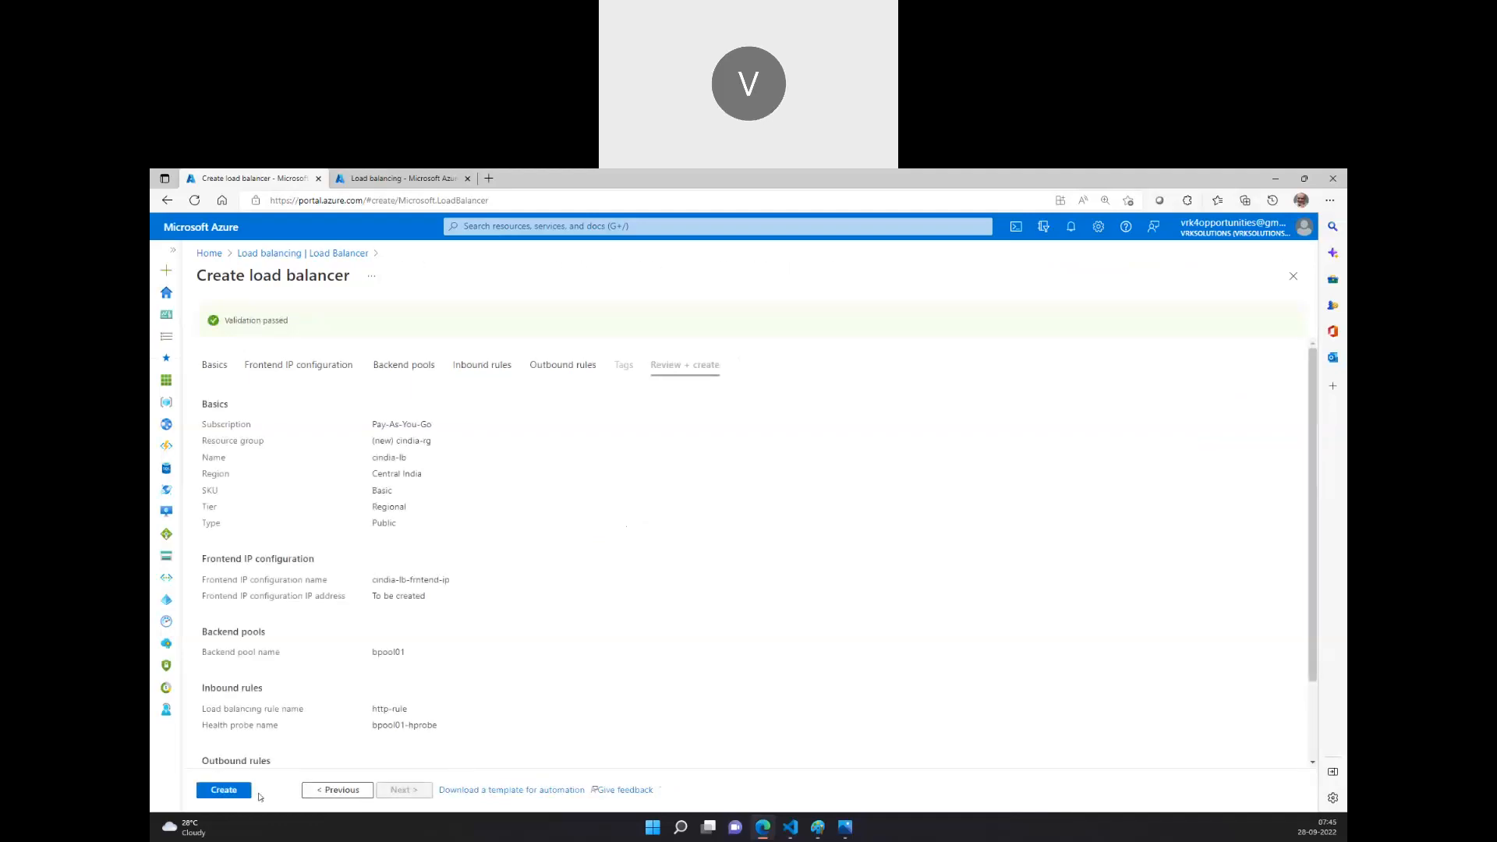
left_click(239, 795)
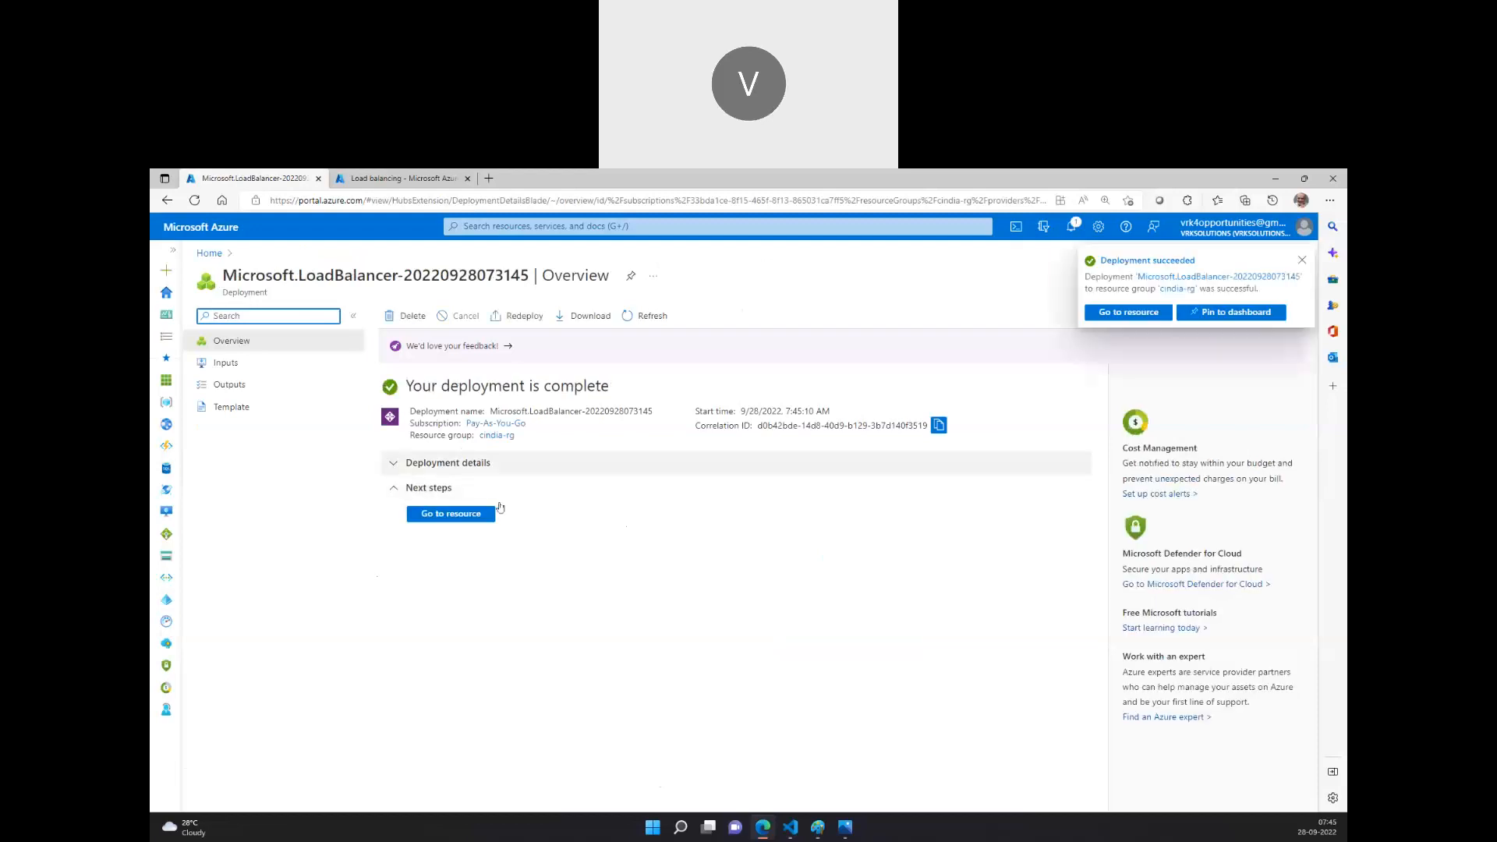
Open the deployed cindia-lb, review its frontend IP configuration and compare it with the Paint and architecture diagrams before returning to the Azure portal.
left_click(472, 517)
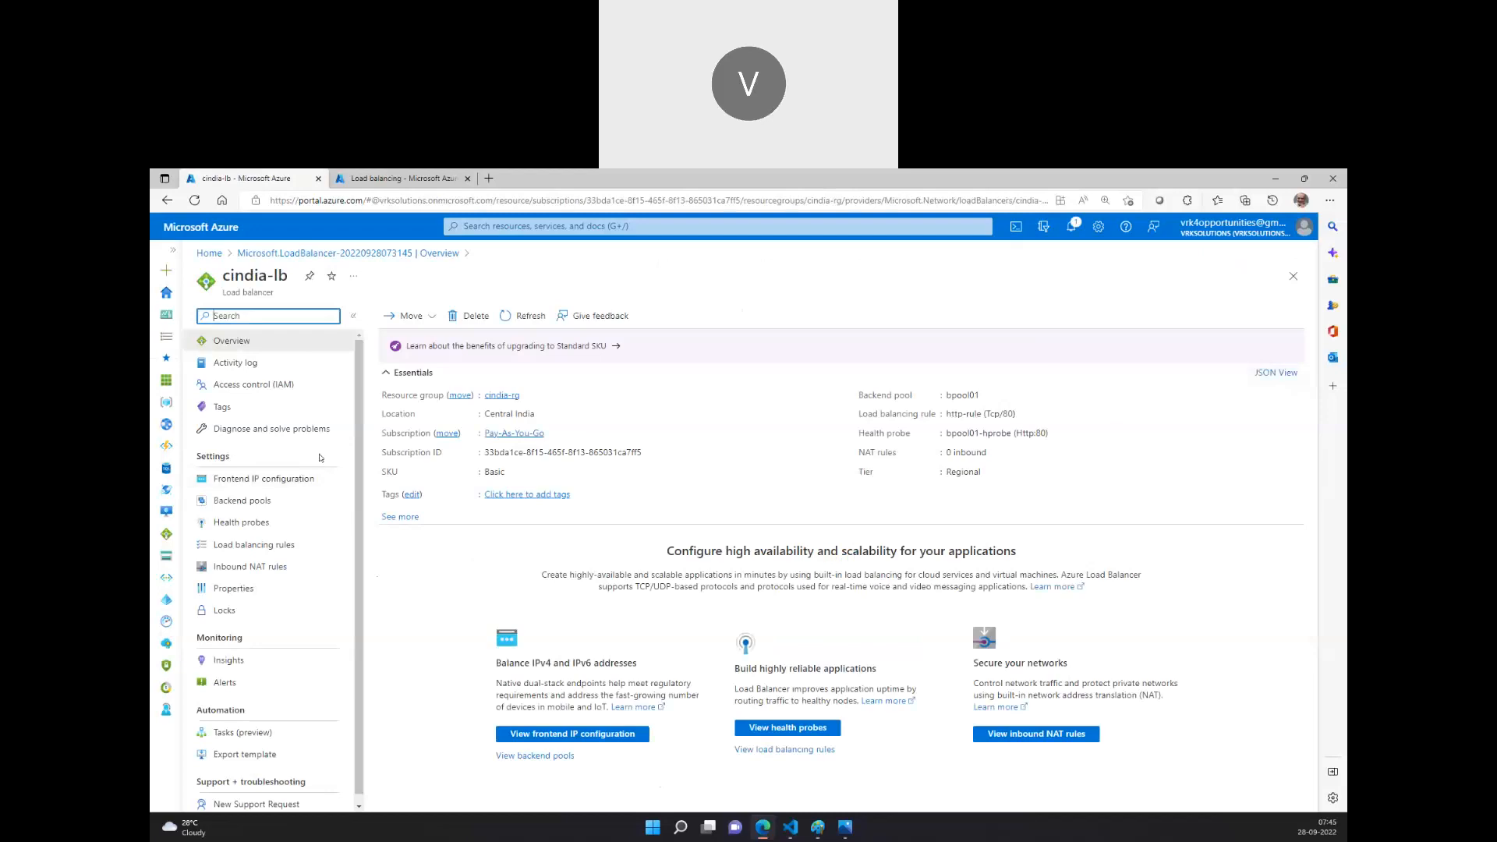
left_click(271, 480)
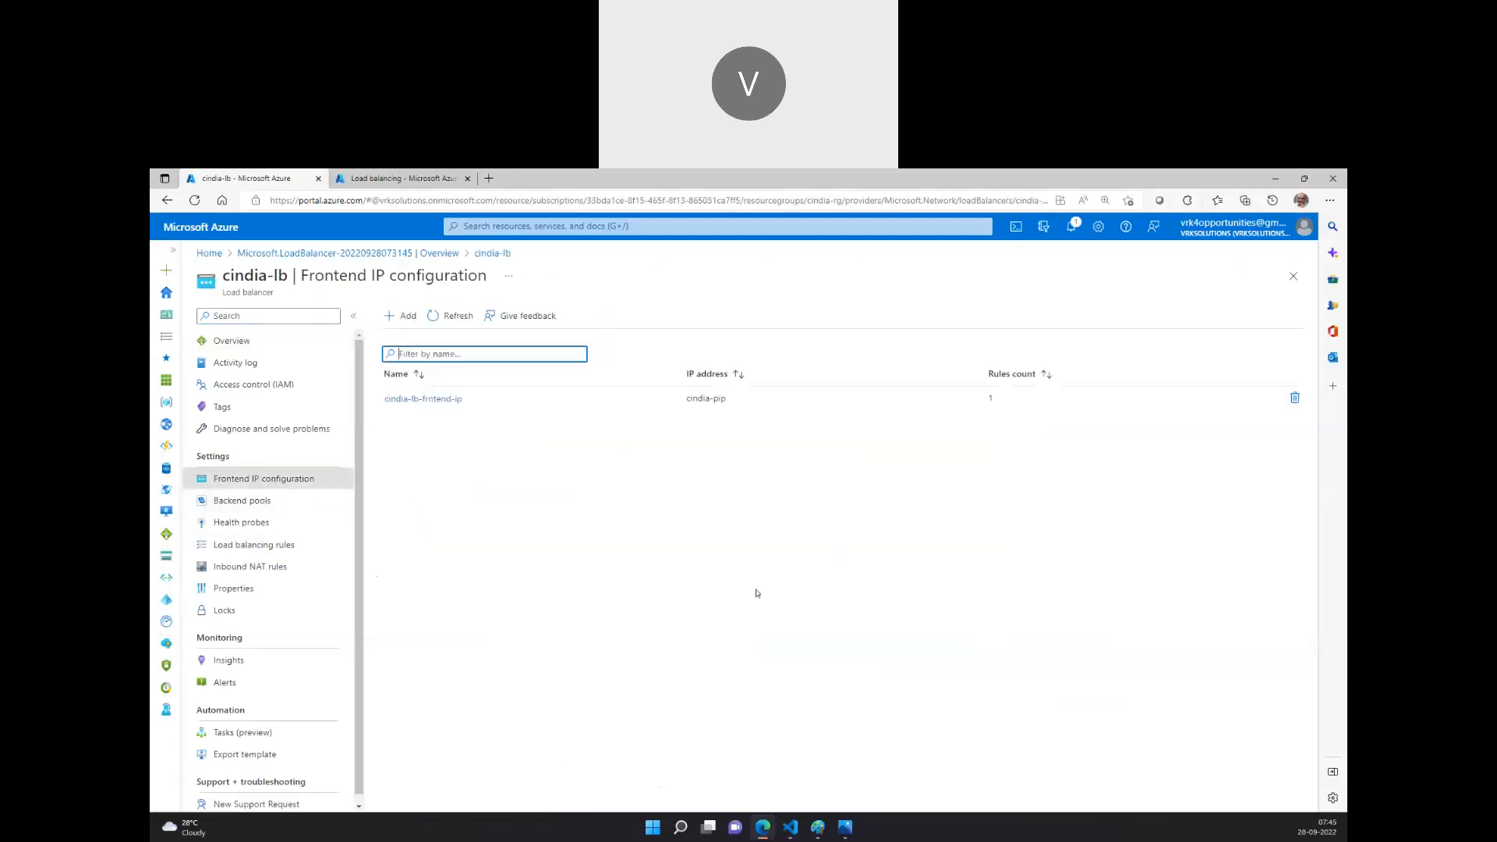
left_click(817, 826)
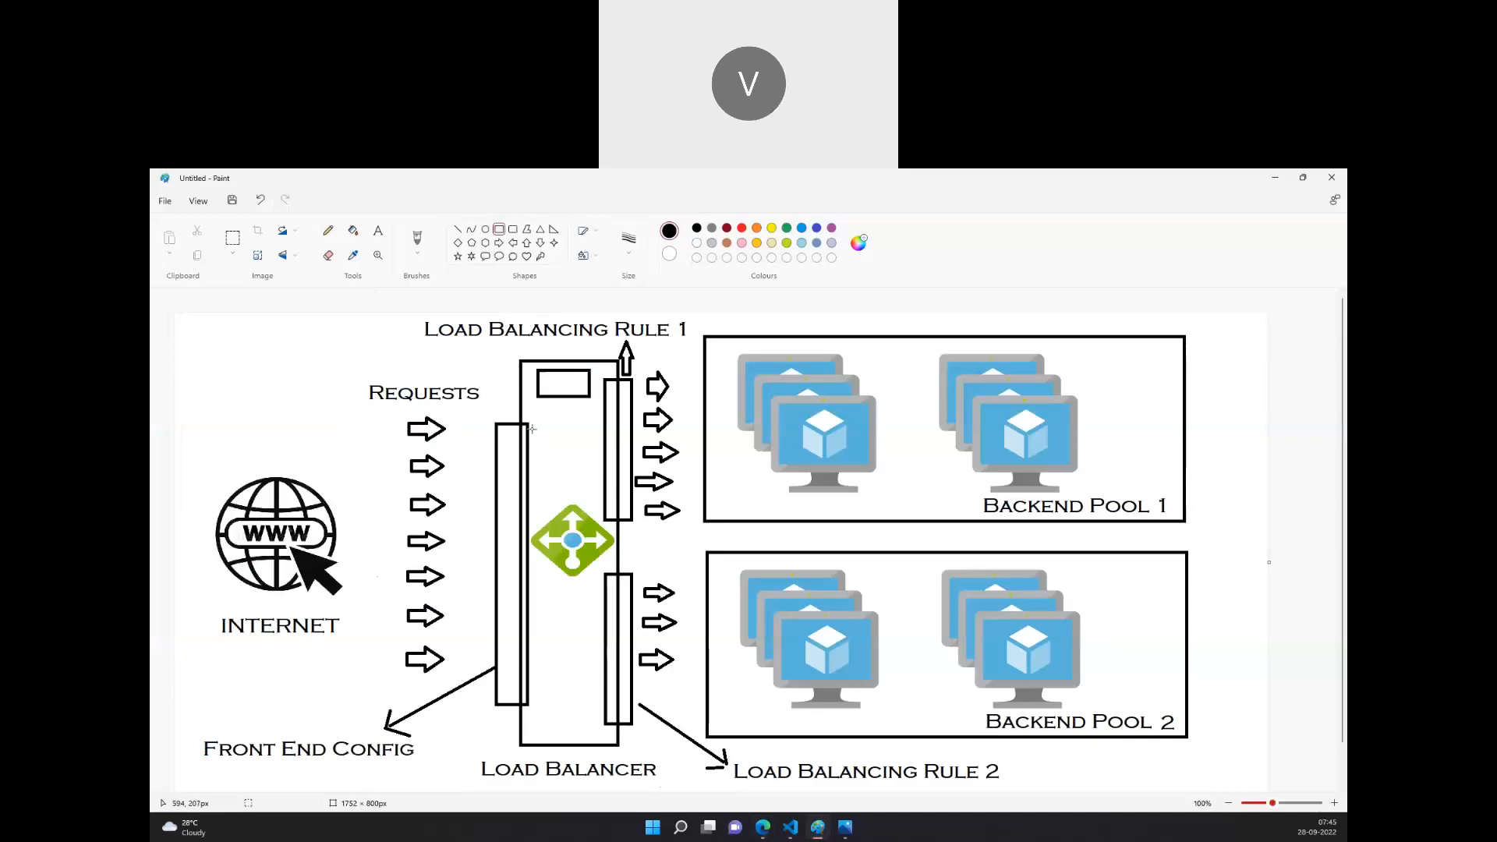
left_click(844, 828)
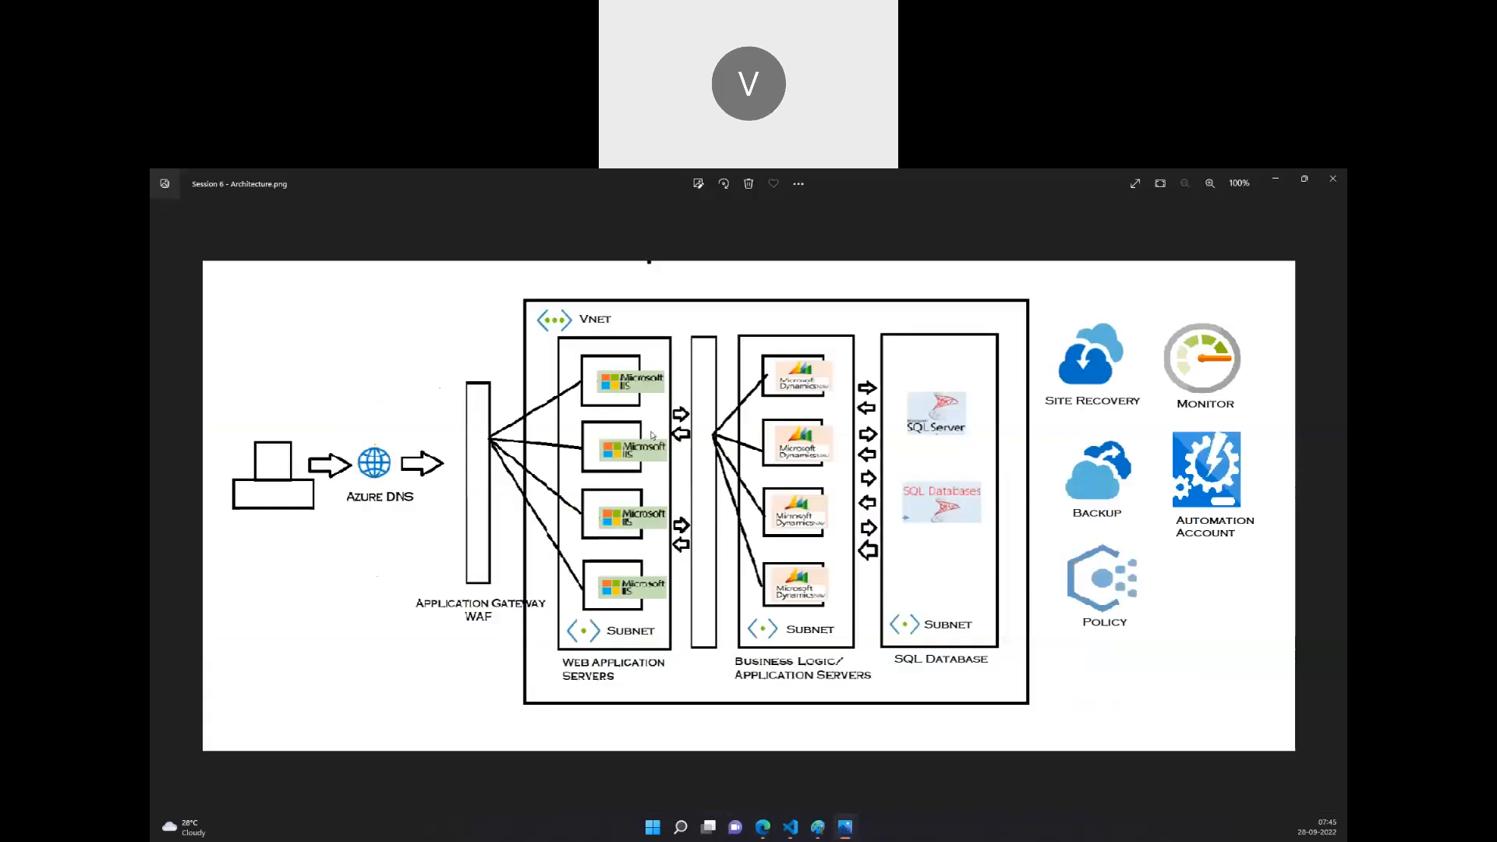
left_click(818, 827)
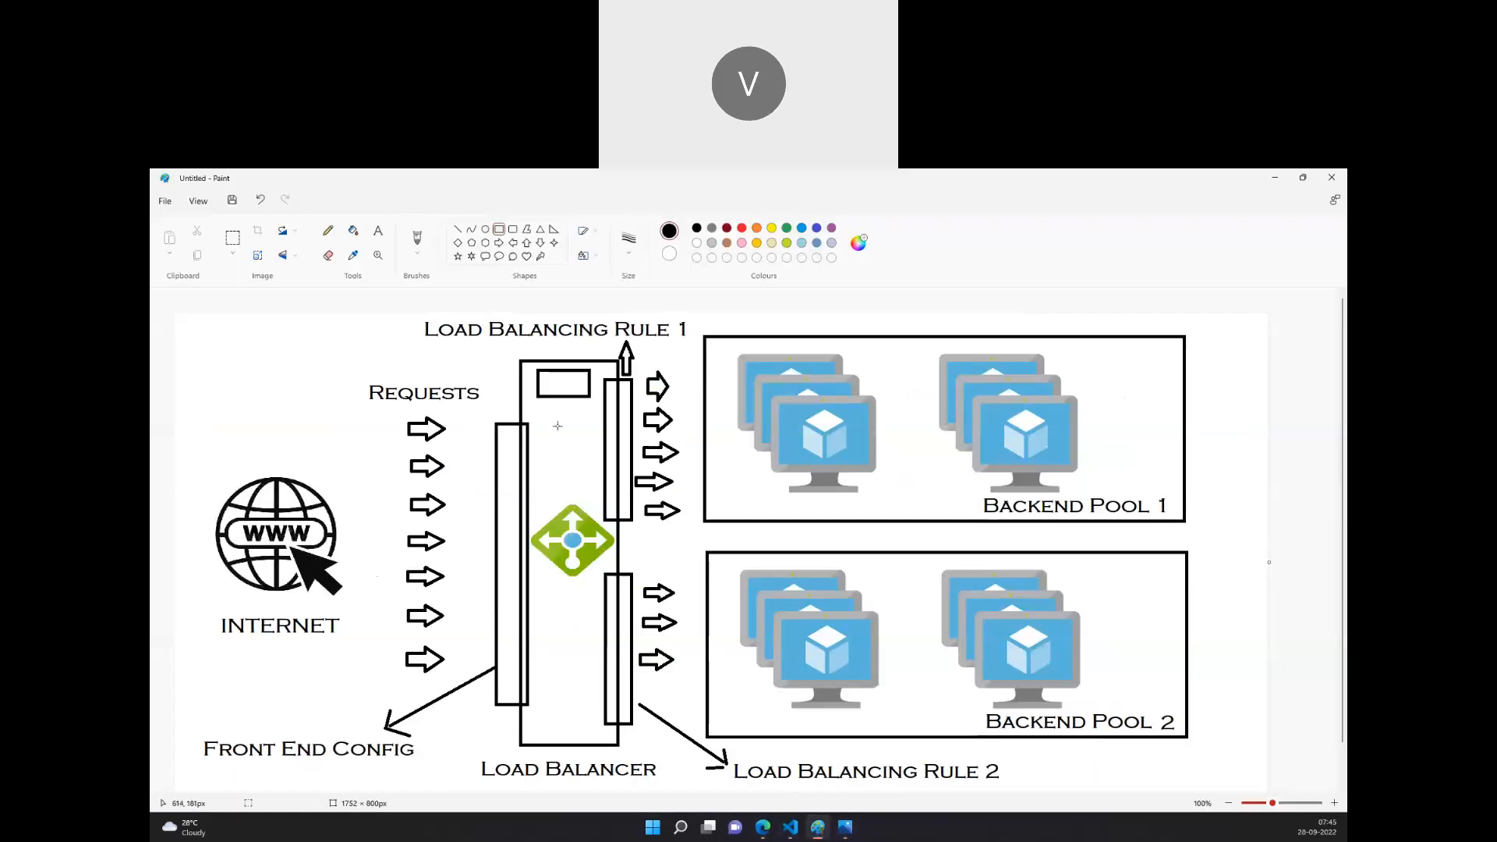
left_click(770, 831)
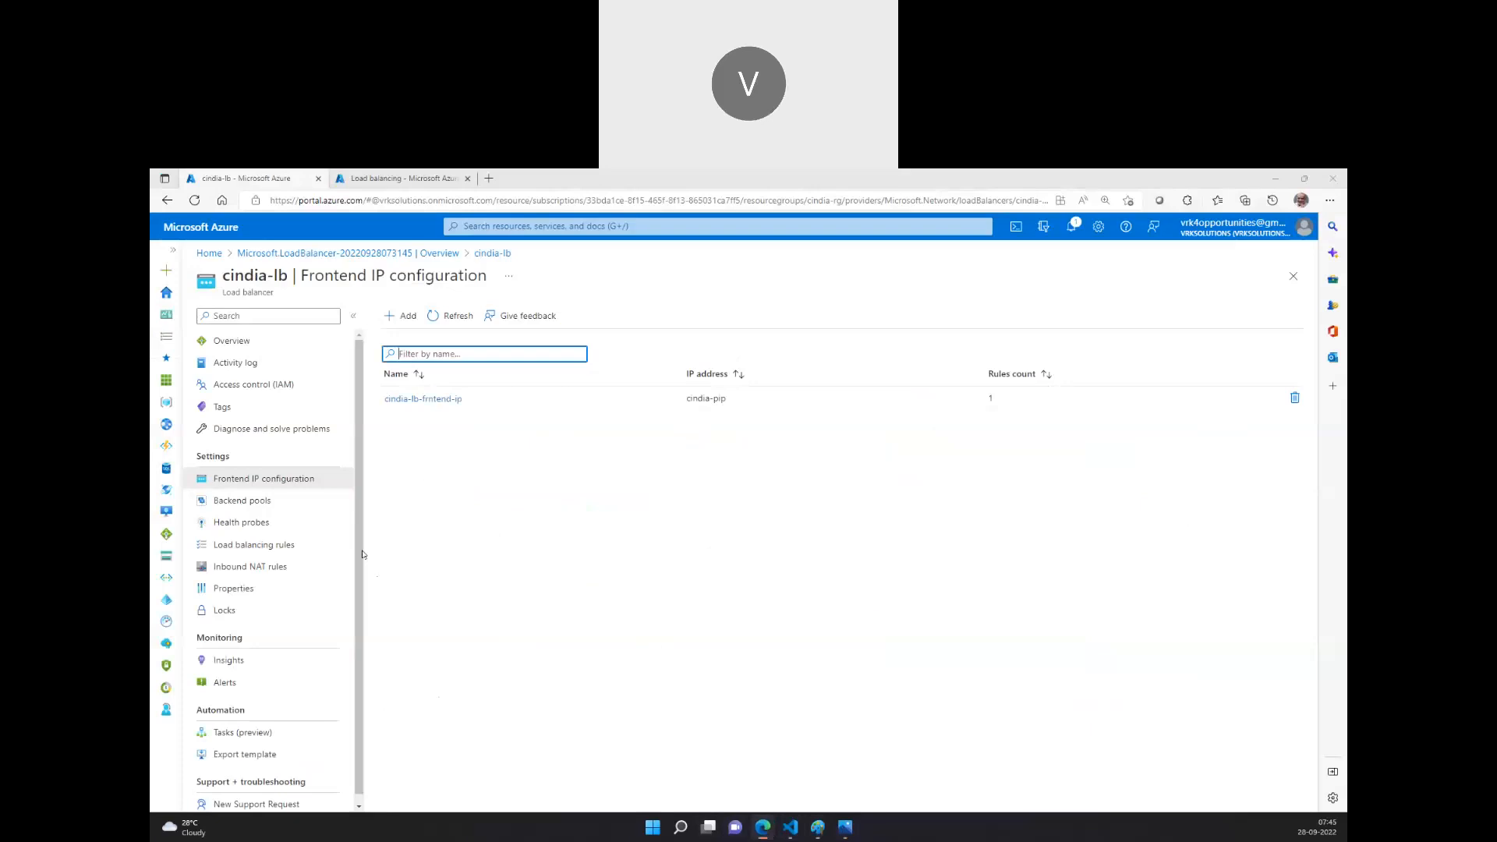
Review cindia-lb's backend pools against the Paint diagram and inspect the virtual network and rule usage of bpool01.
left_click(294, 508)
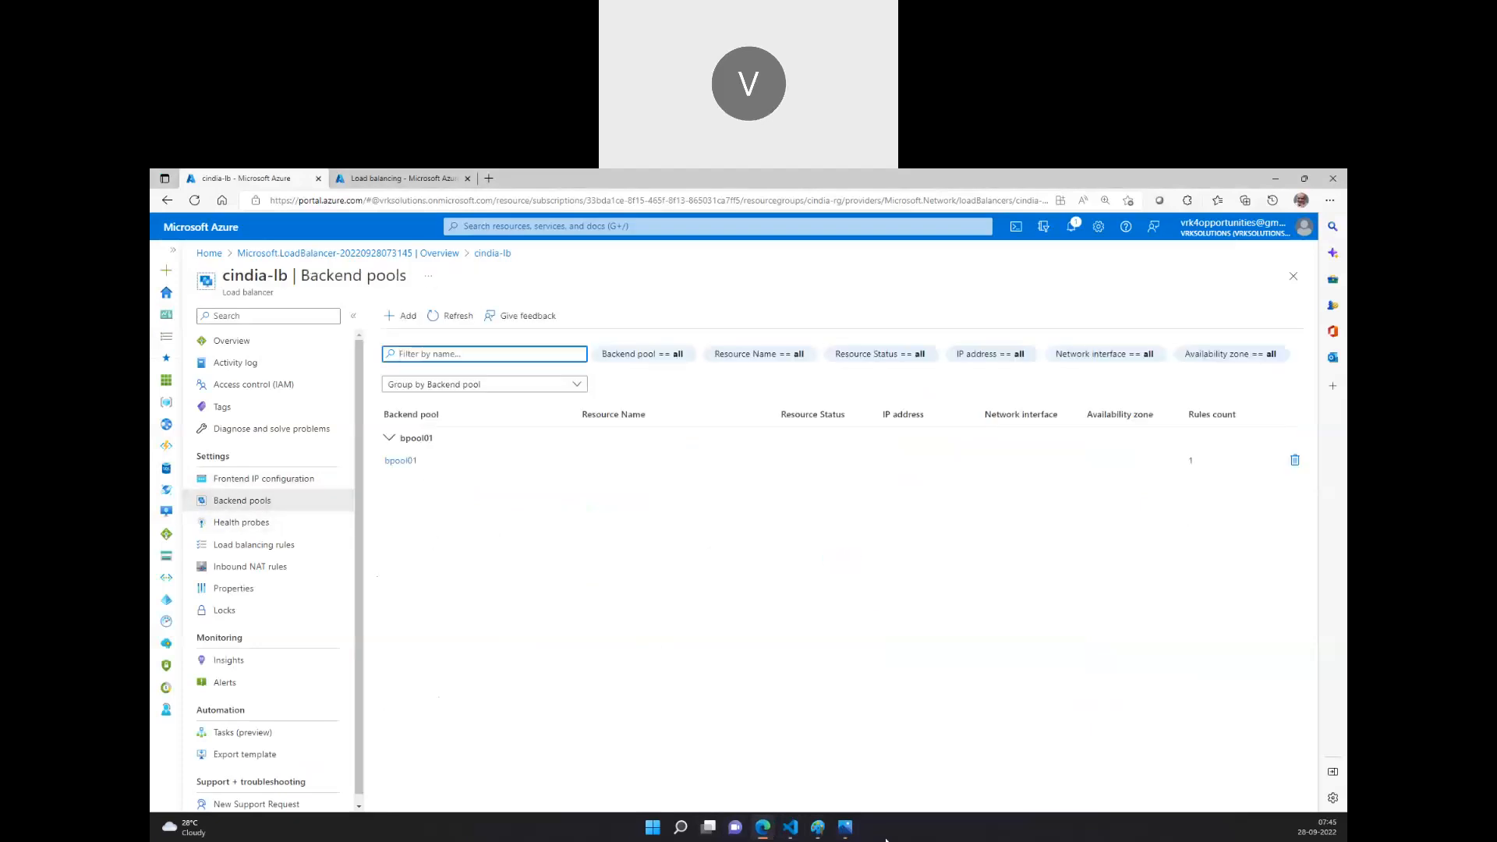
left_click(818, 826)
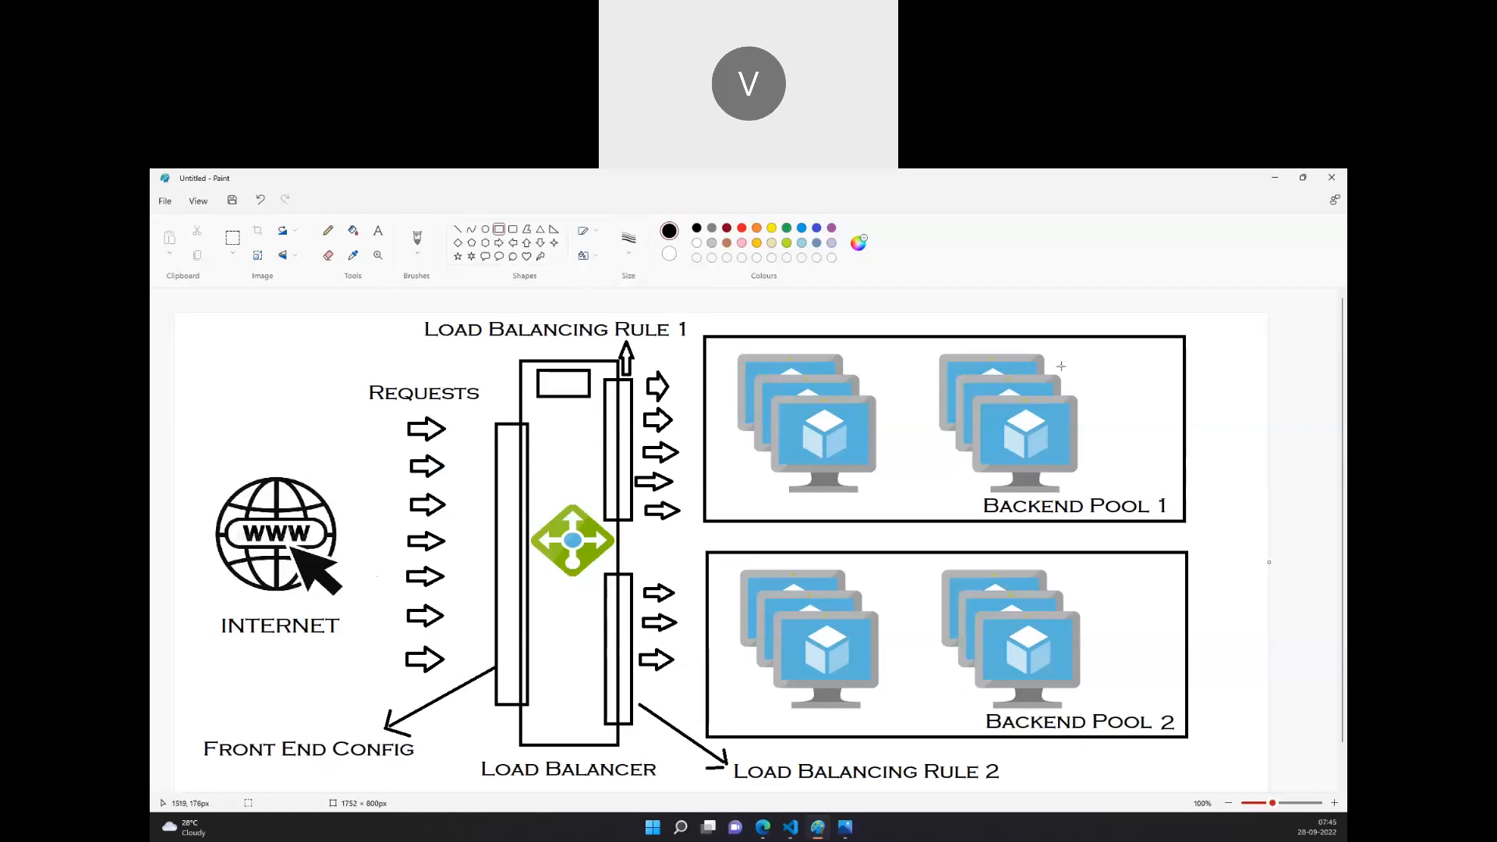
left_click(766, 832)
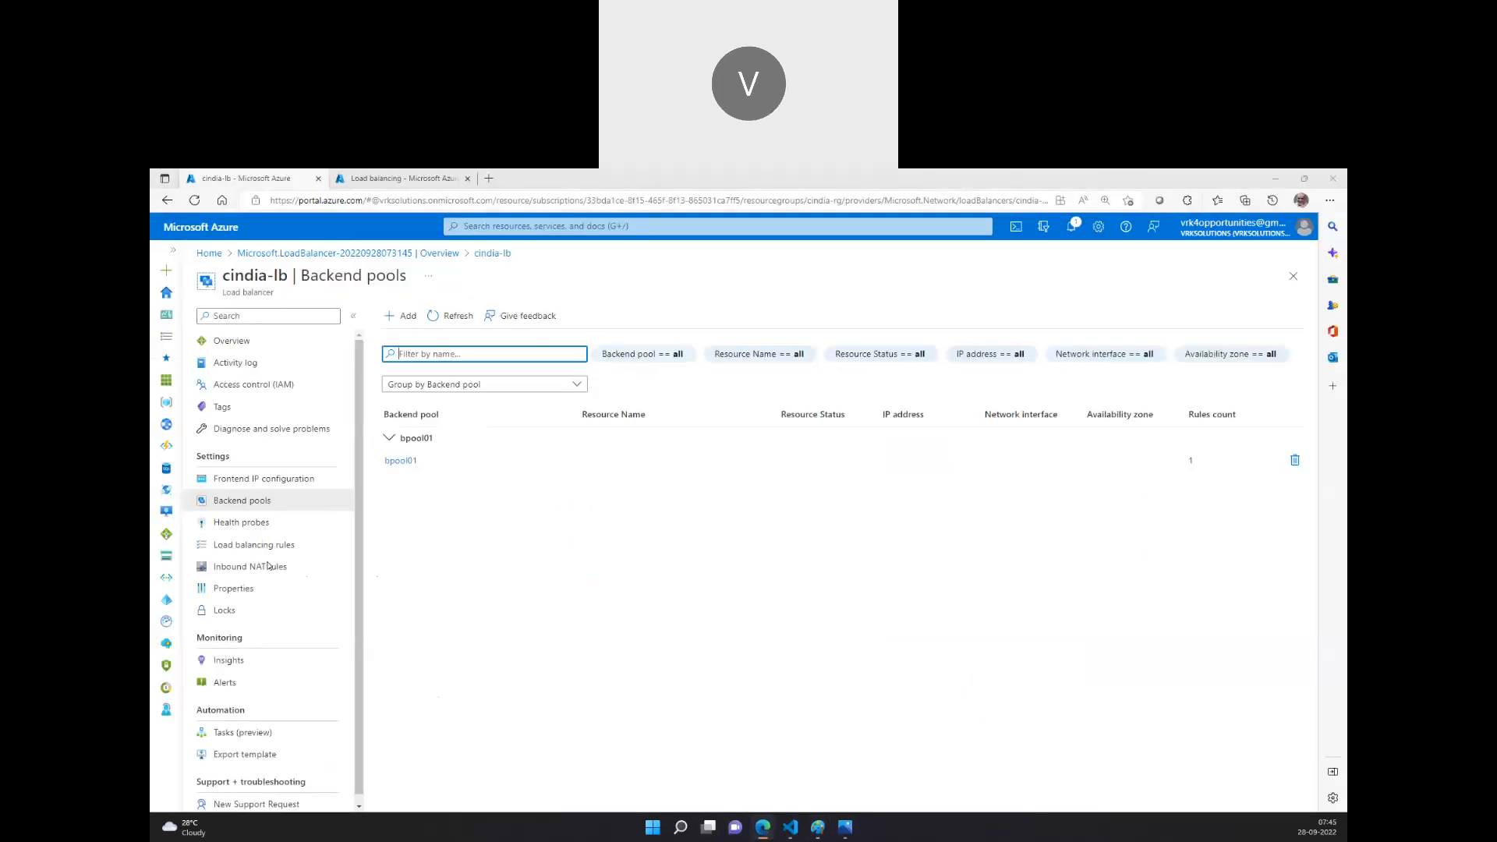
left_click(401, 461)
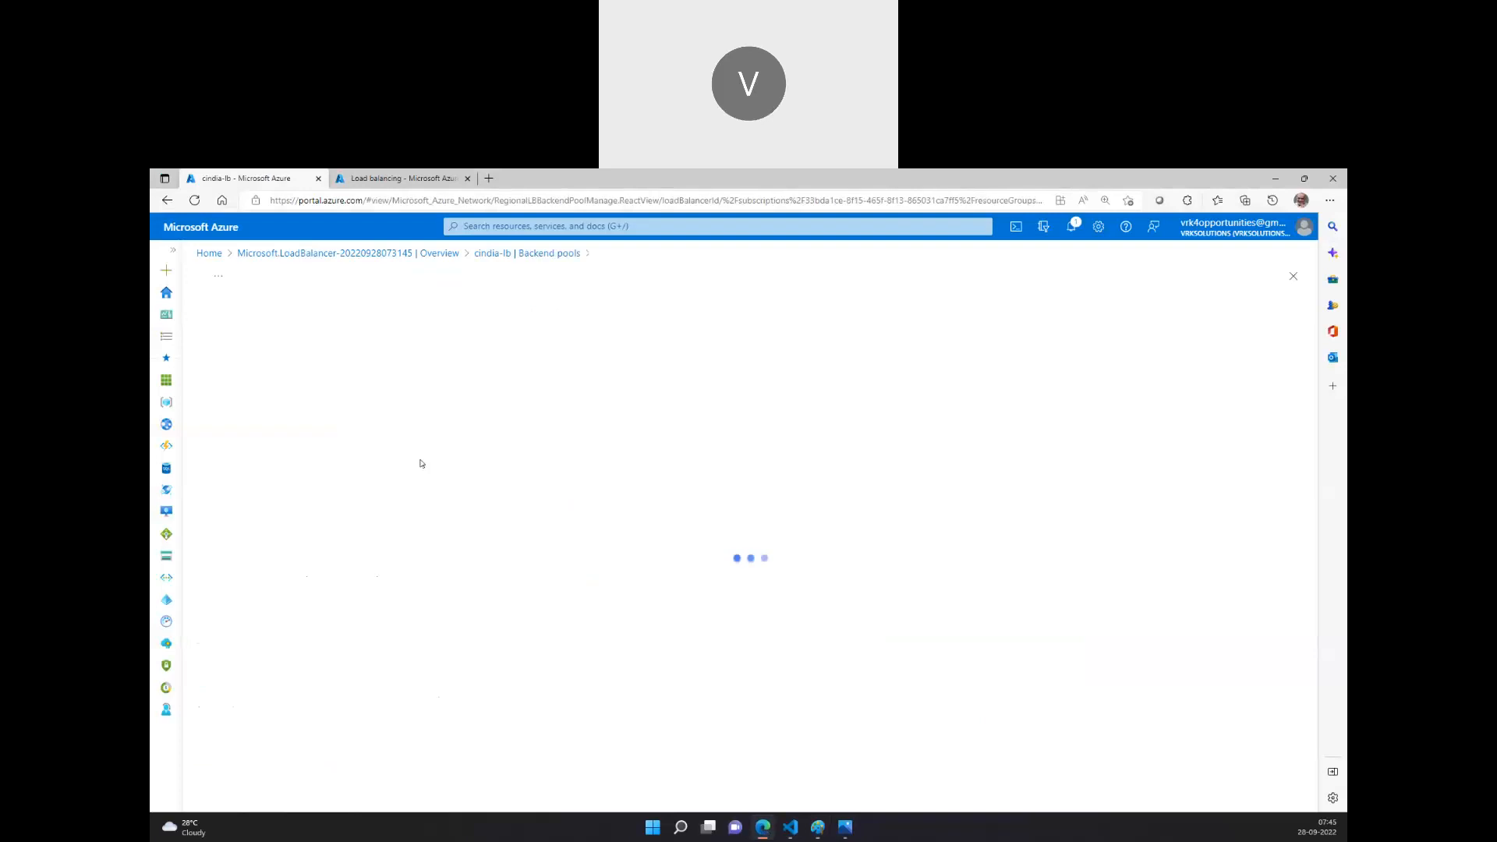
left_click(391, 342)
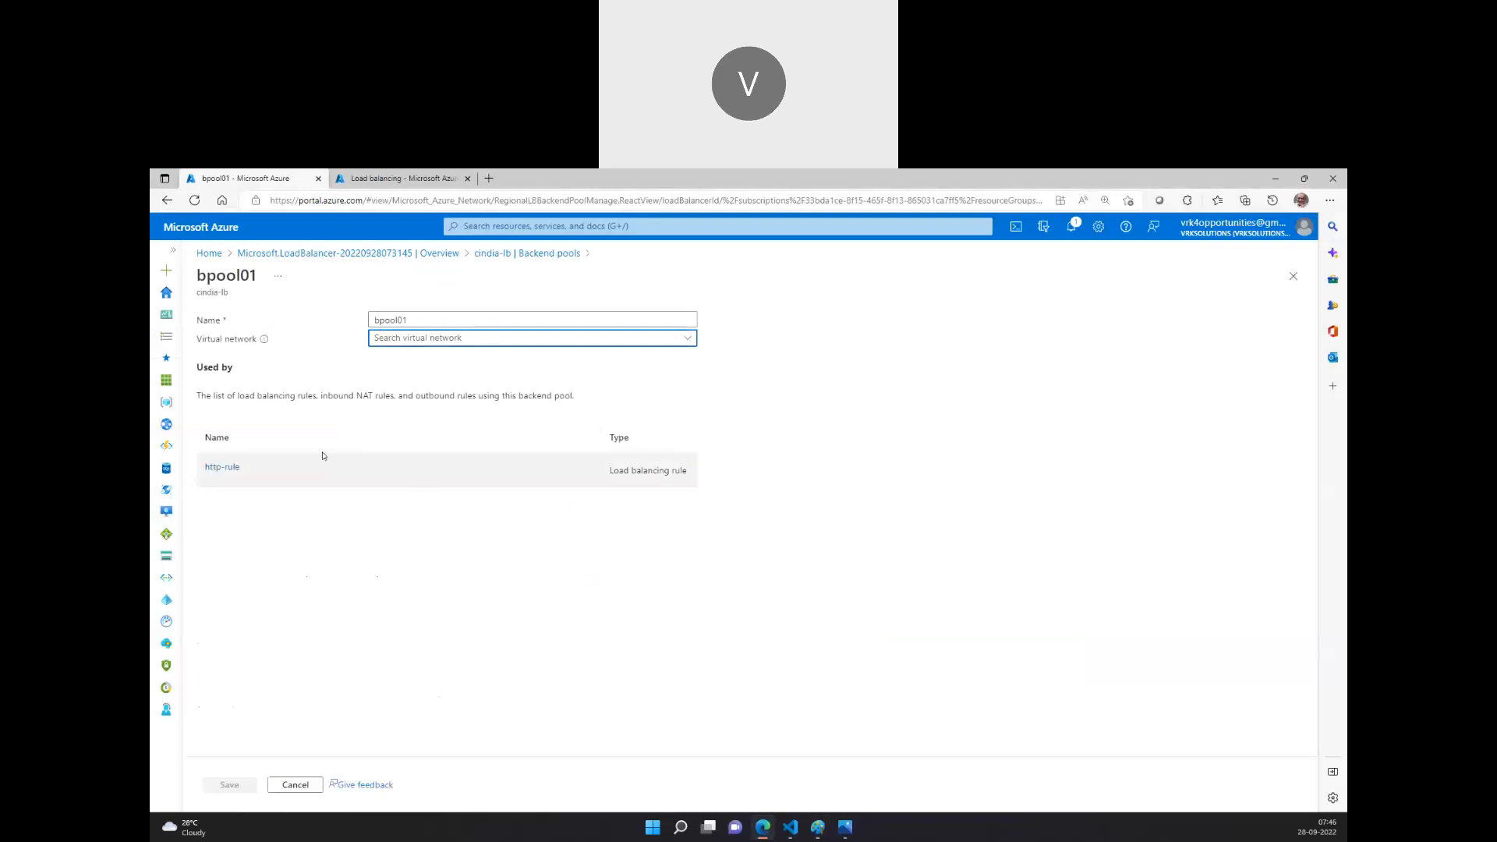
left_click(489, 253)
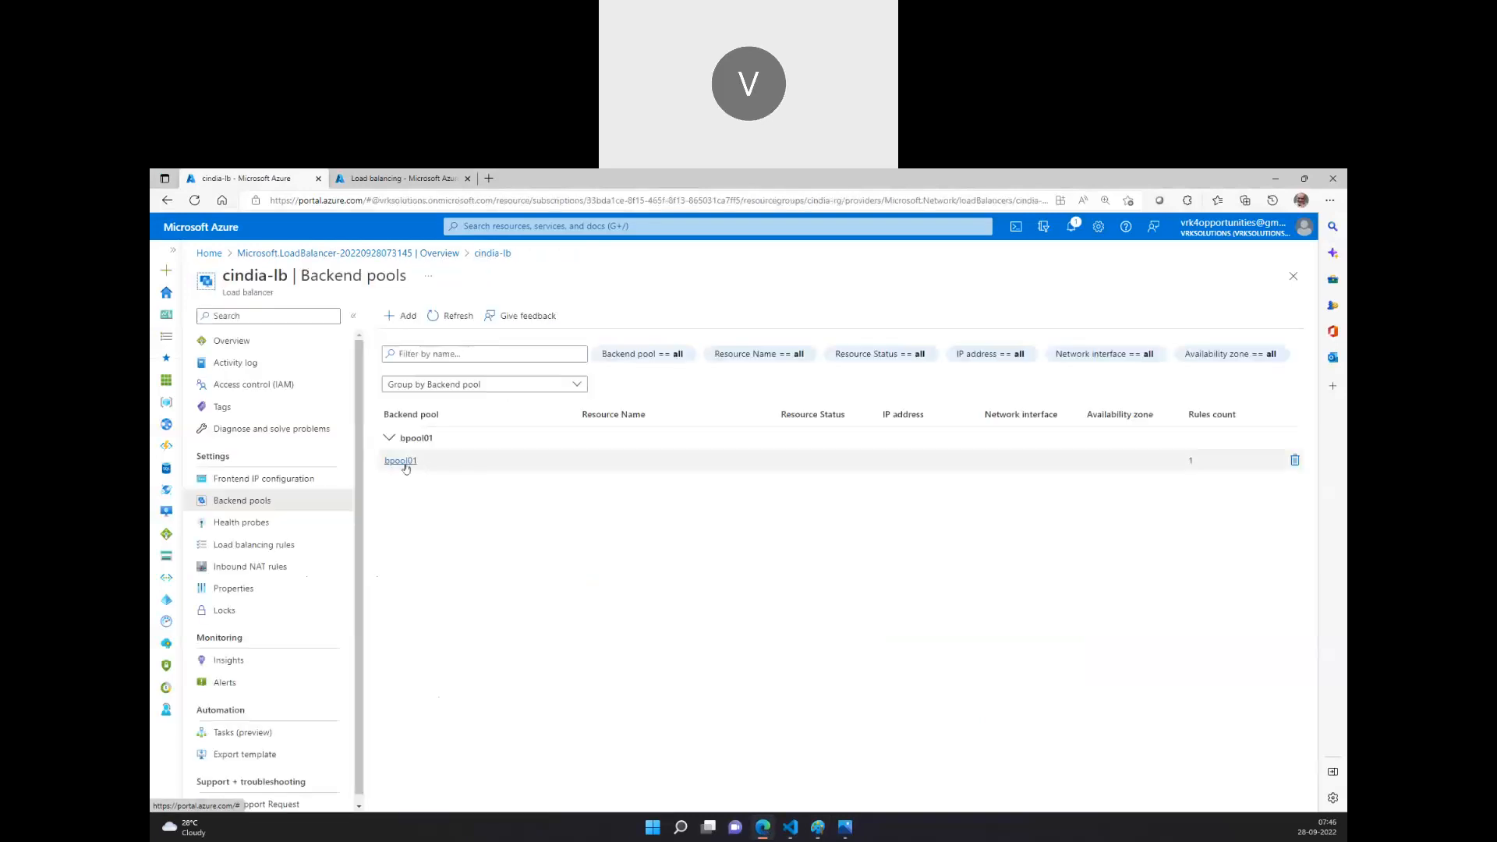
Examine cindia-lb's health probes, check them against the architecture image and the Paint diagram, and return to the Azure portal.
left_click(260, 524)
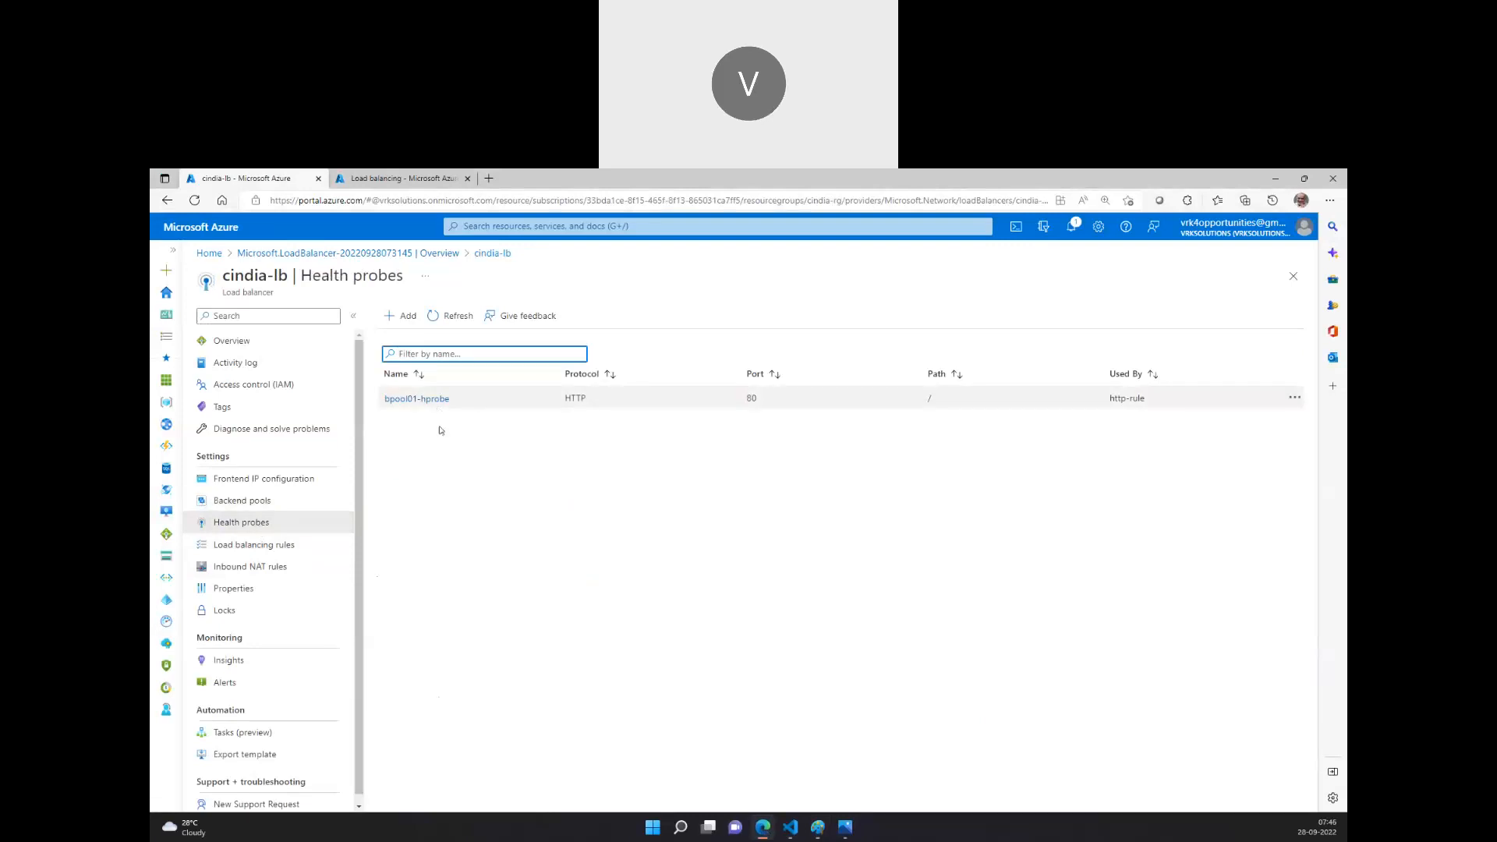
left_click(847, 827)
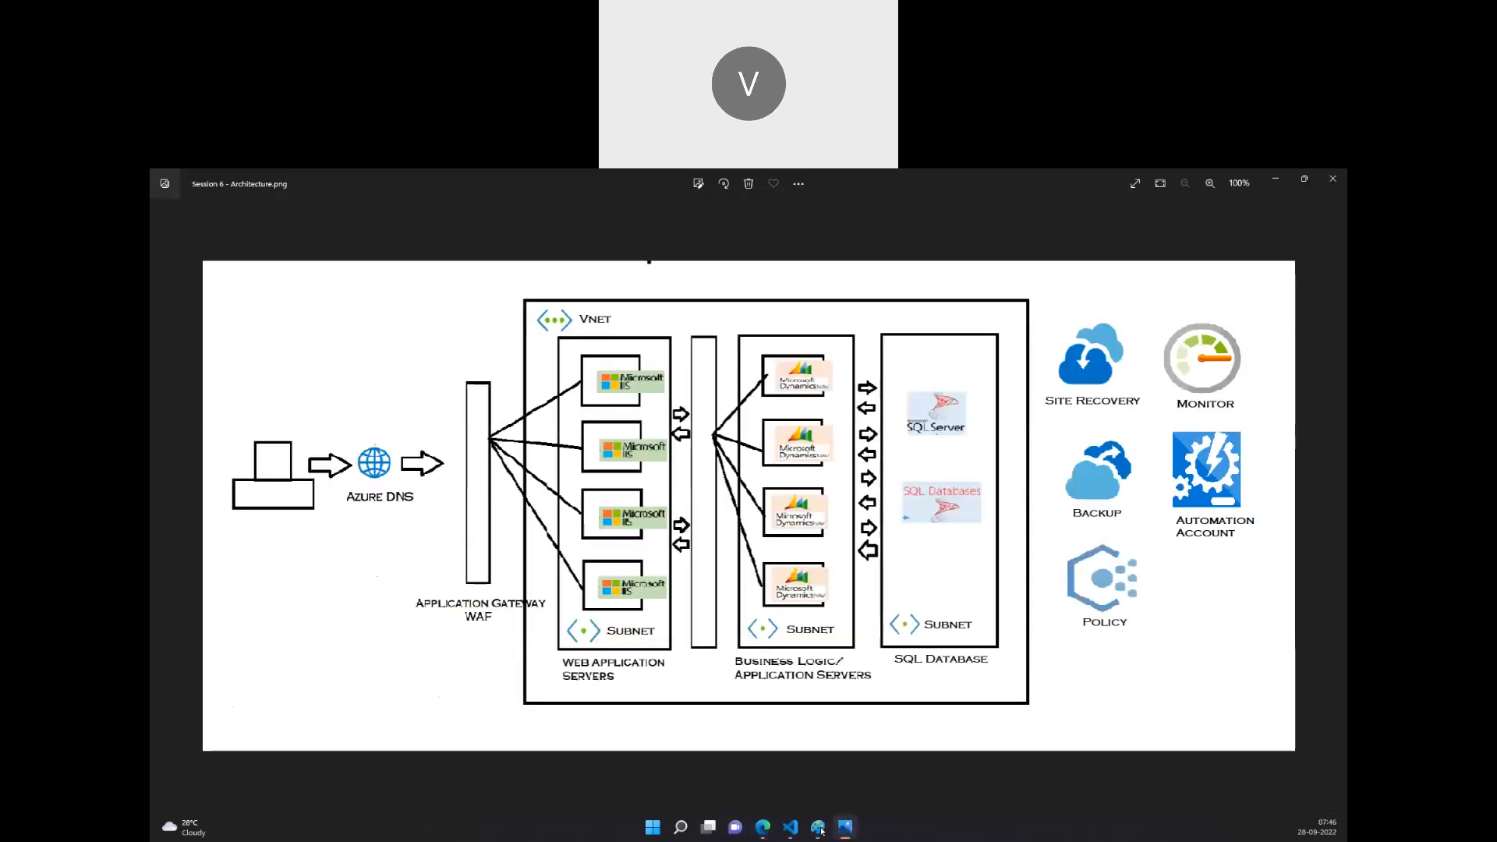
left_click(818, 828)
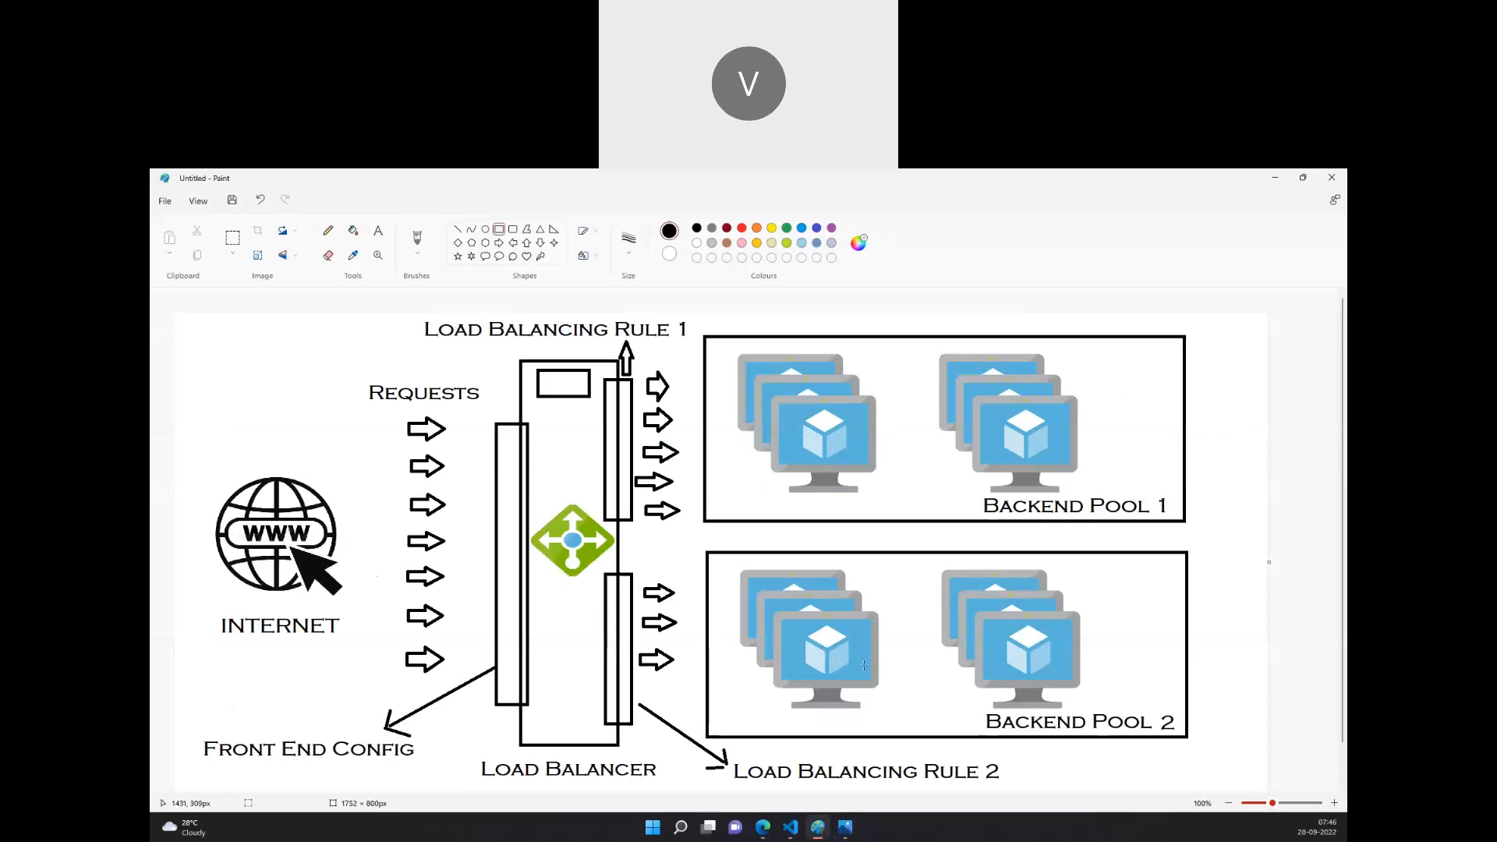
left_click(771, 832)
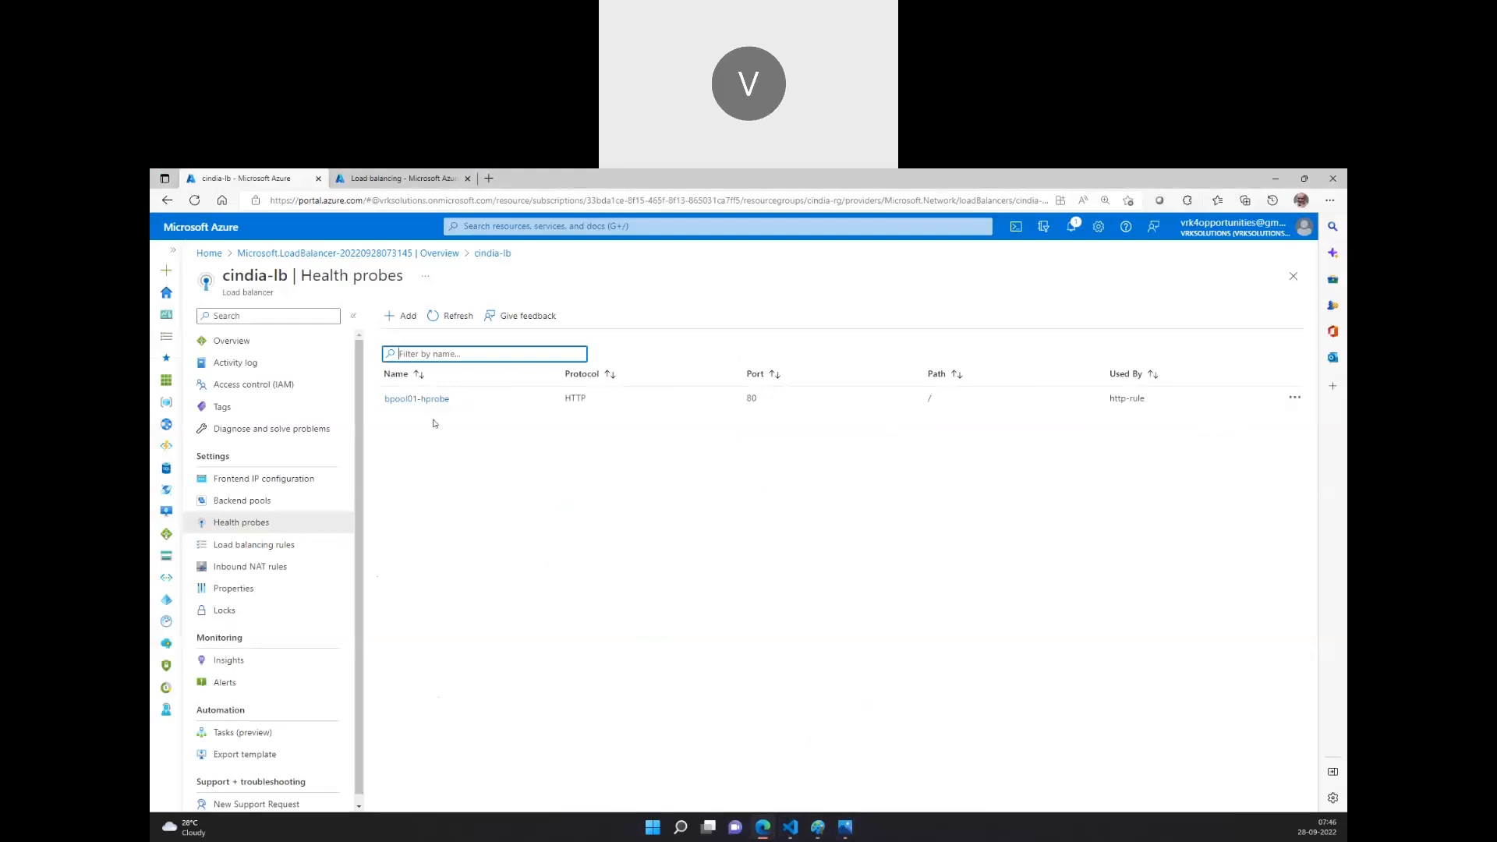
Review cindia-lb's load balancing rules and inbound NAT rules, referring to the Paint diagram for each and returning to the Azure portal.
left_click(288, 540)
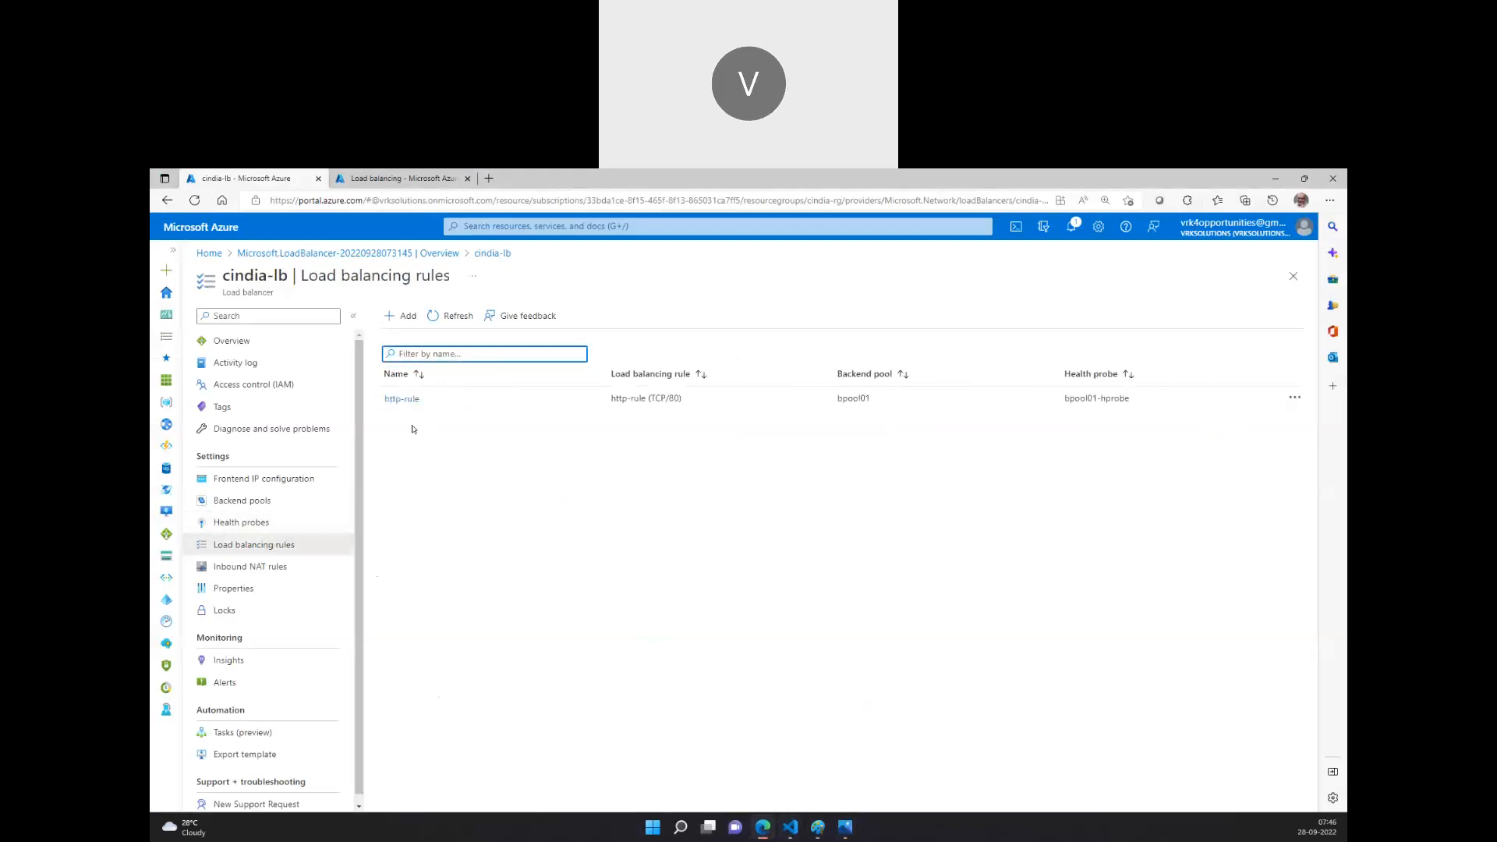
left_click(817, 828)
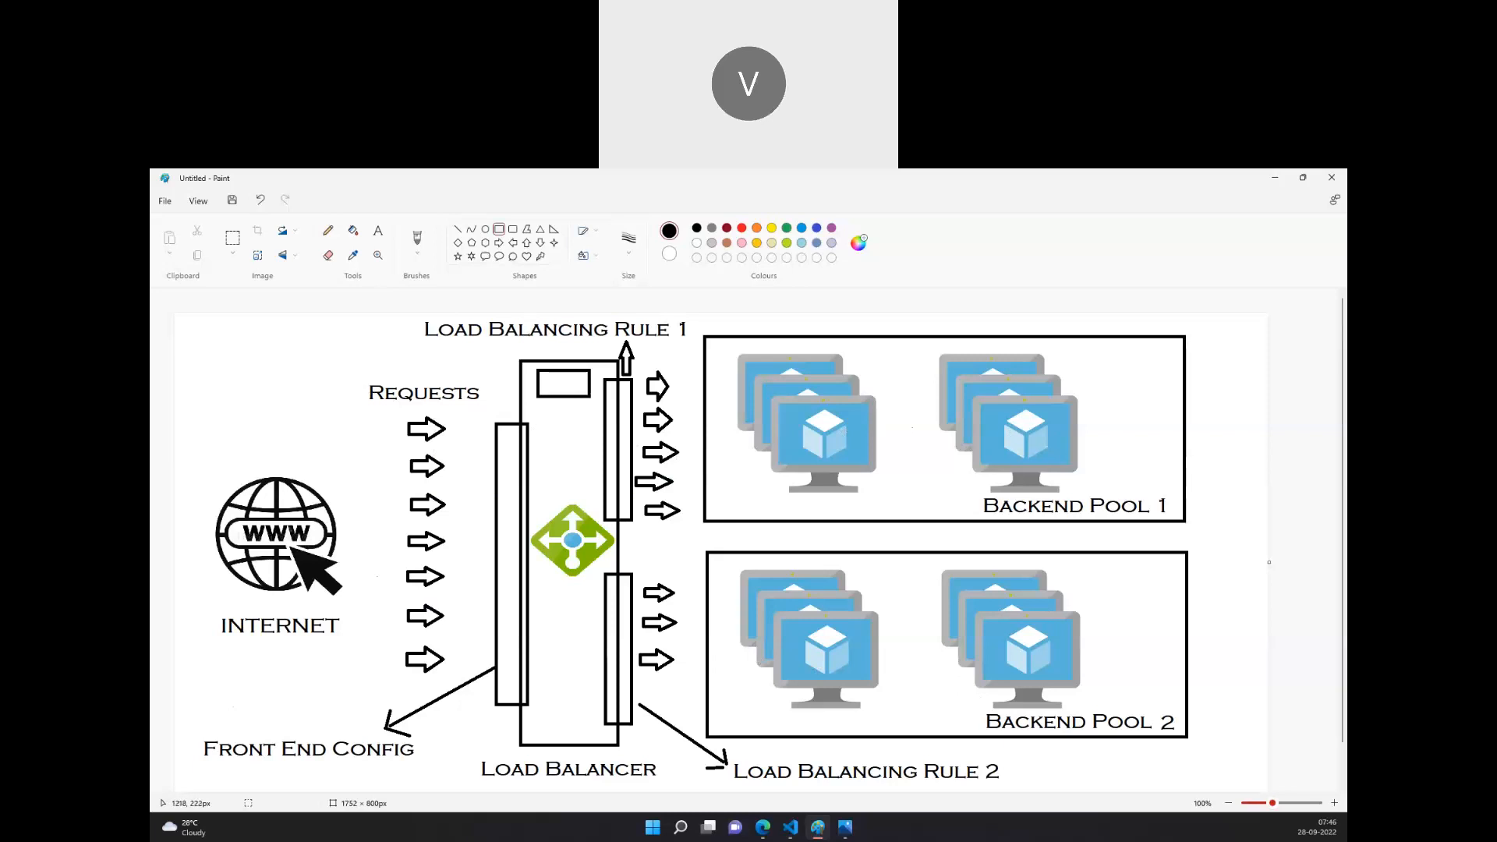
left_click(760, 832)
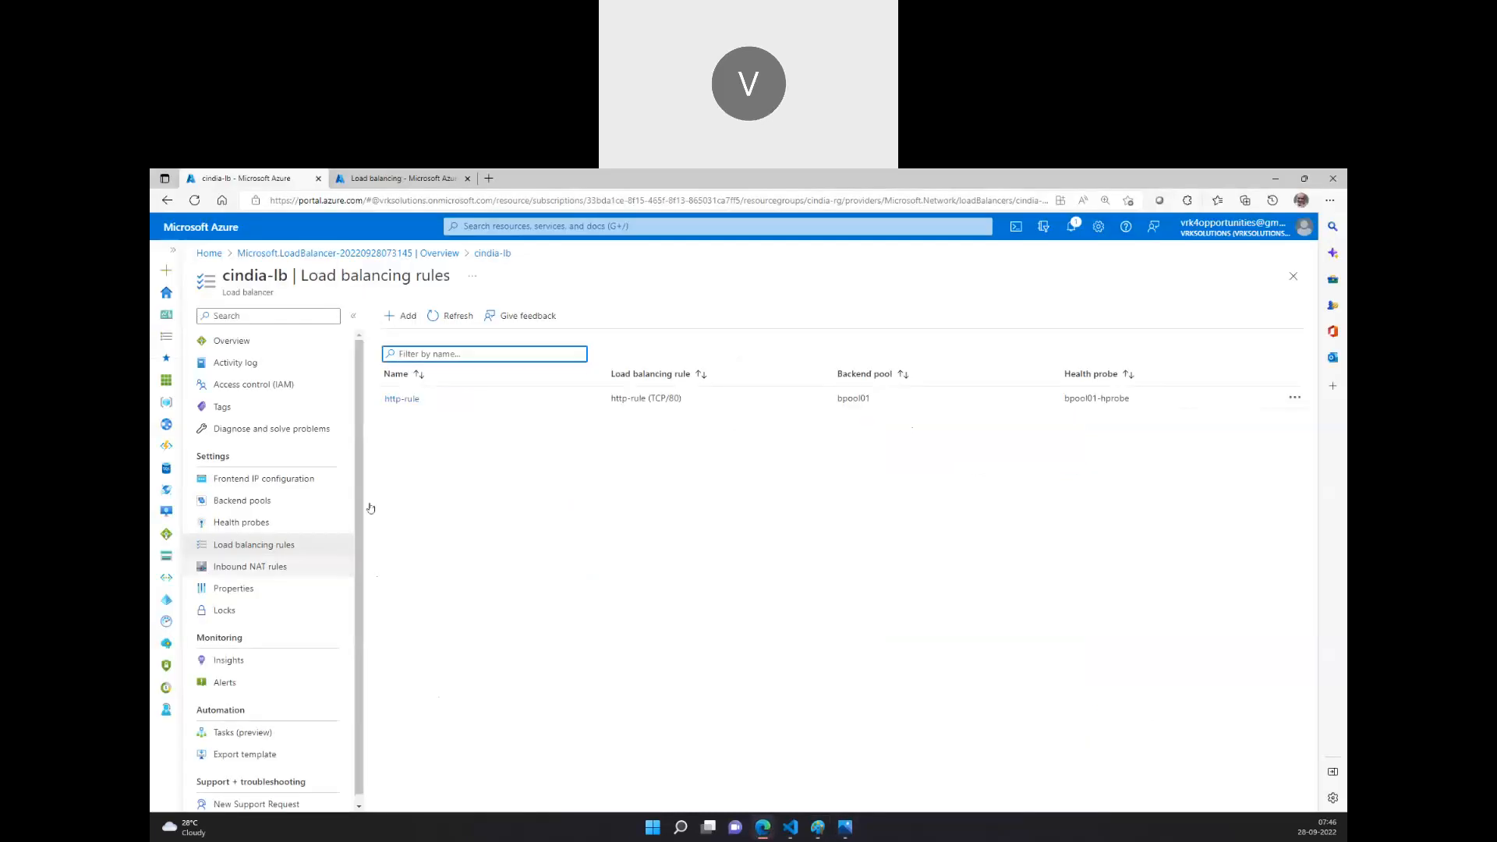
left_click(269, 569)
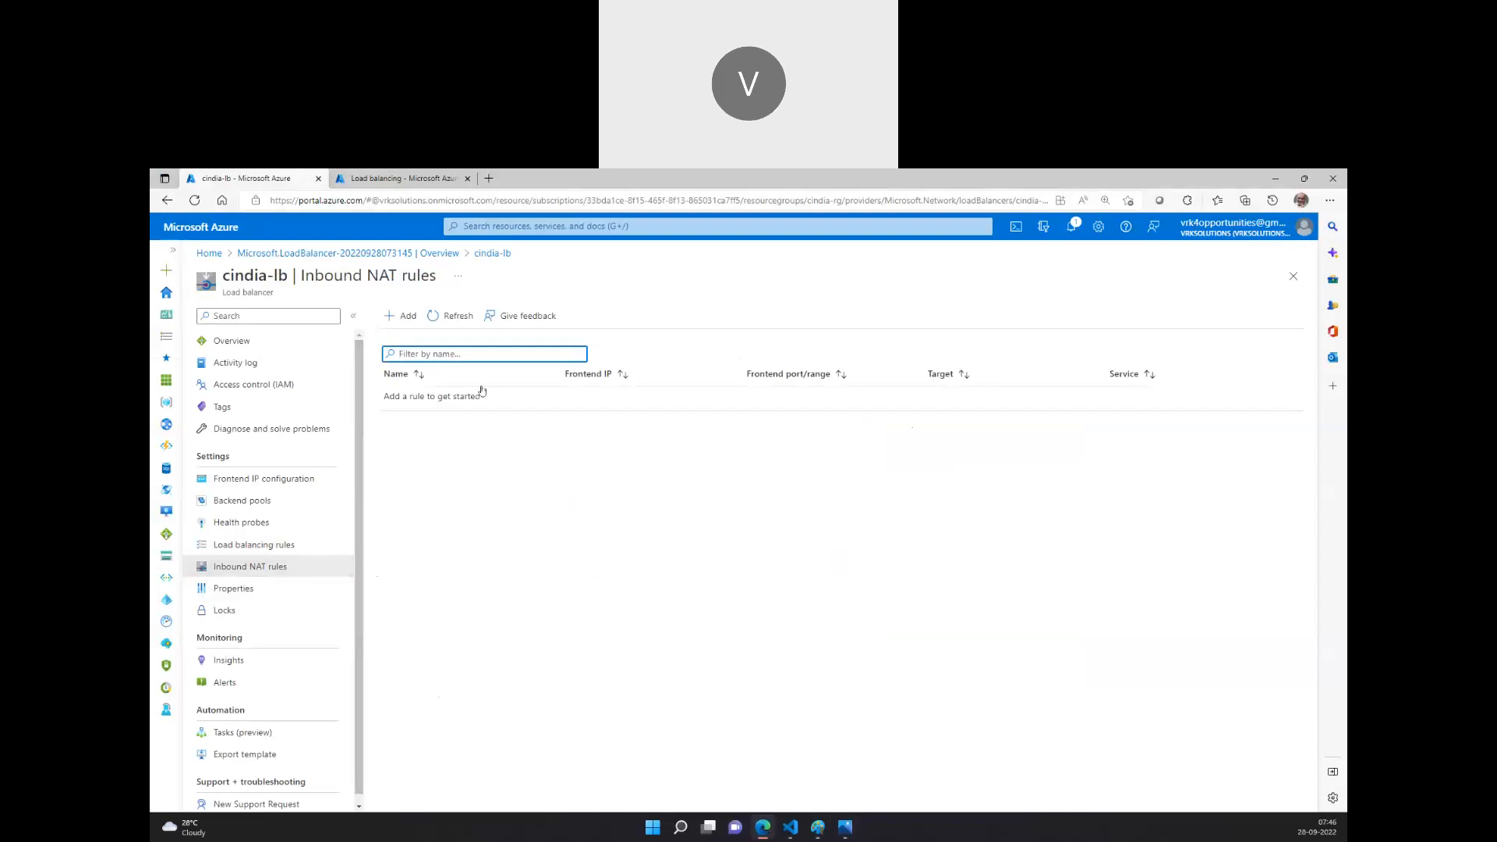
left_click(817, 831)
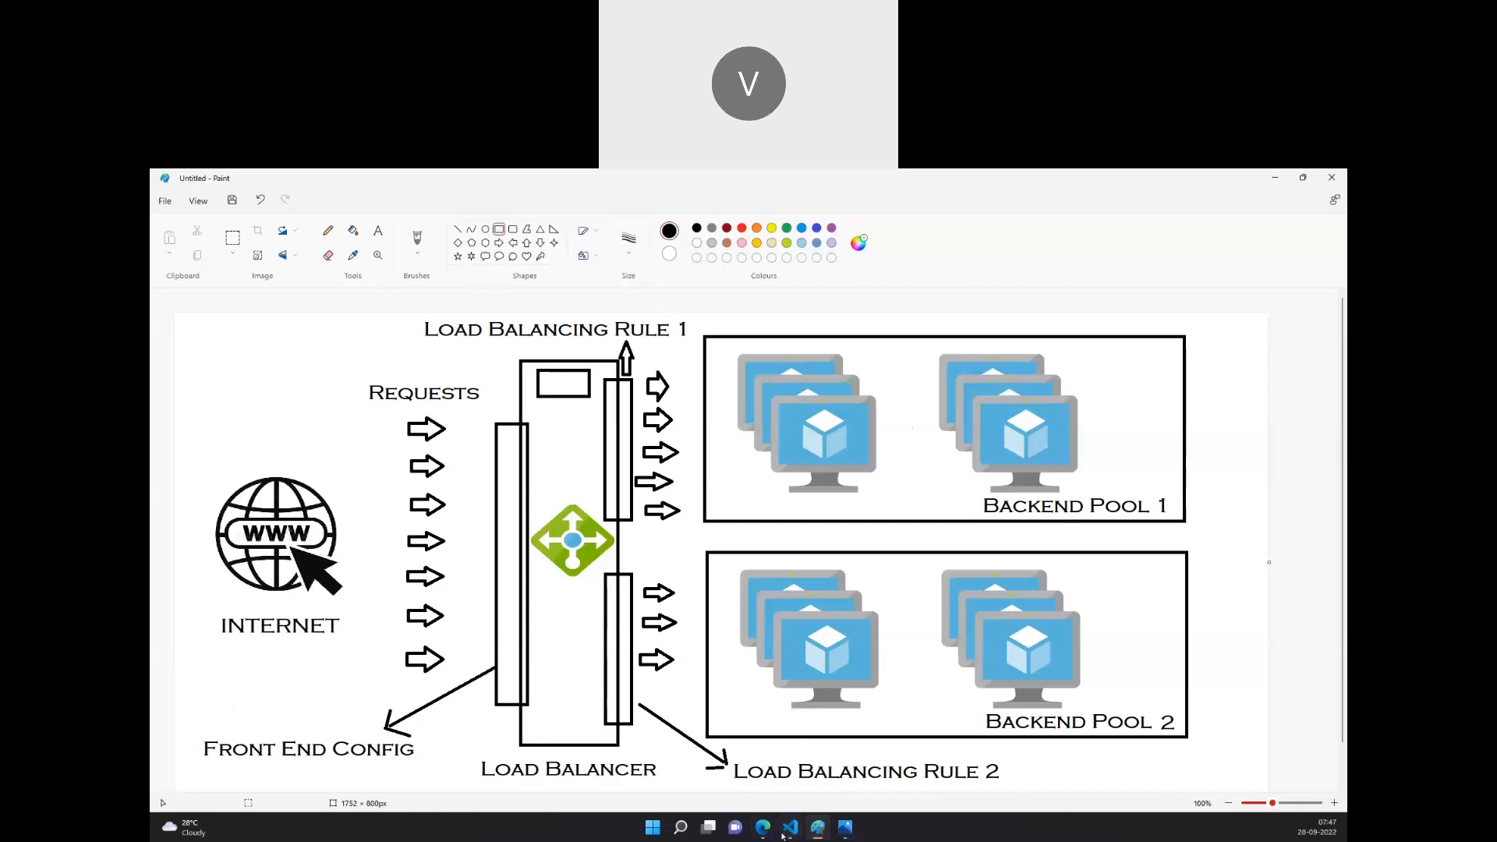
left_click(763, 826)
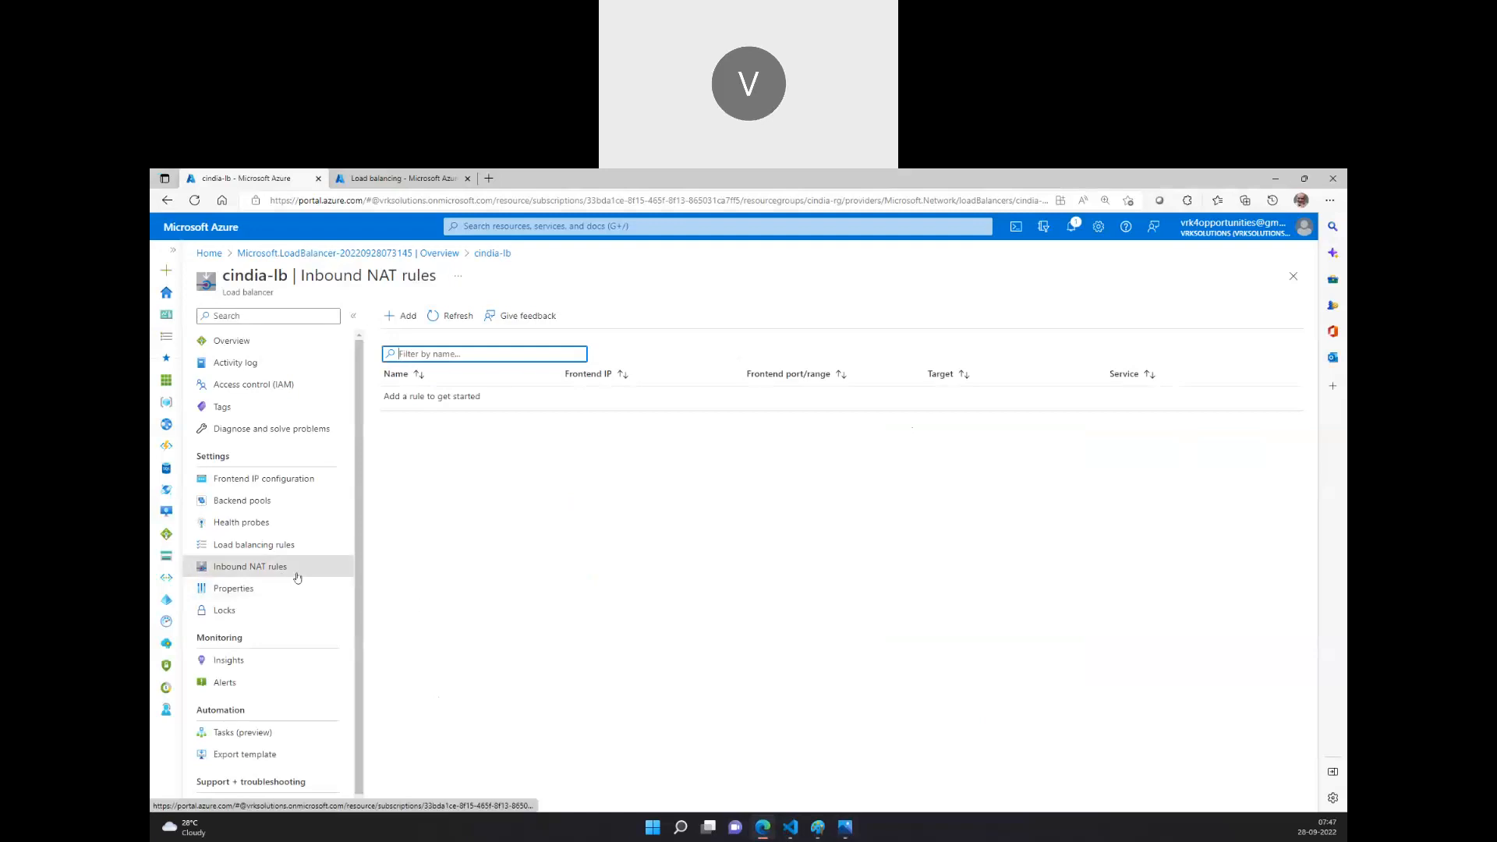
Go back over cindia-lb's load balancing rules, health probes and backend pools.
left_click(268, 543)
left_click(249, 523)
left_click(249, 500)
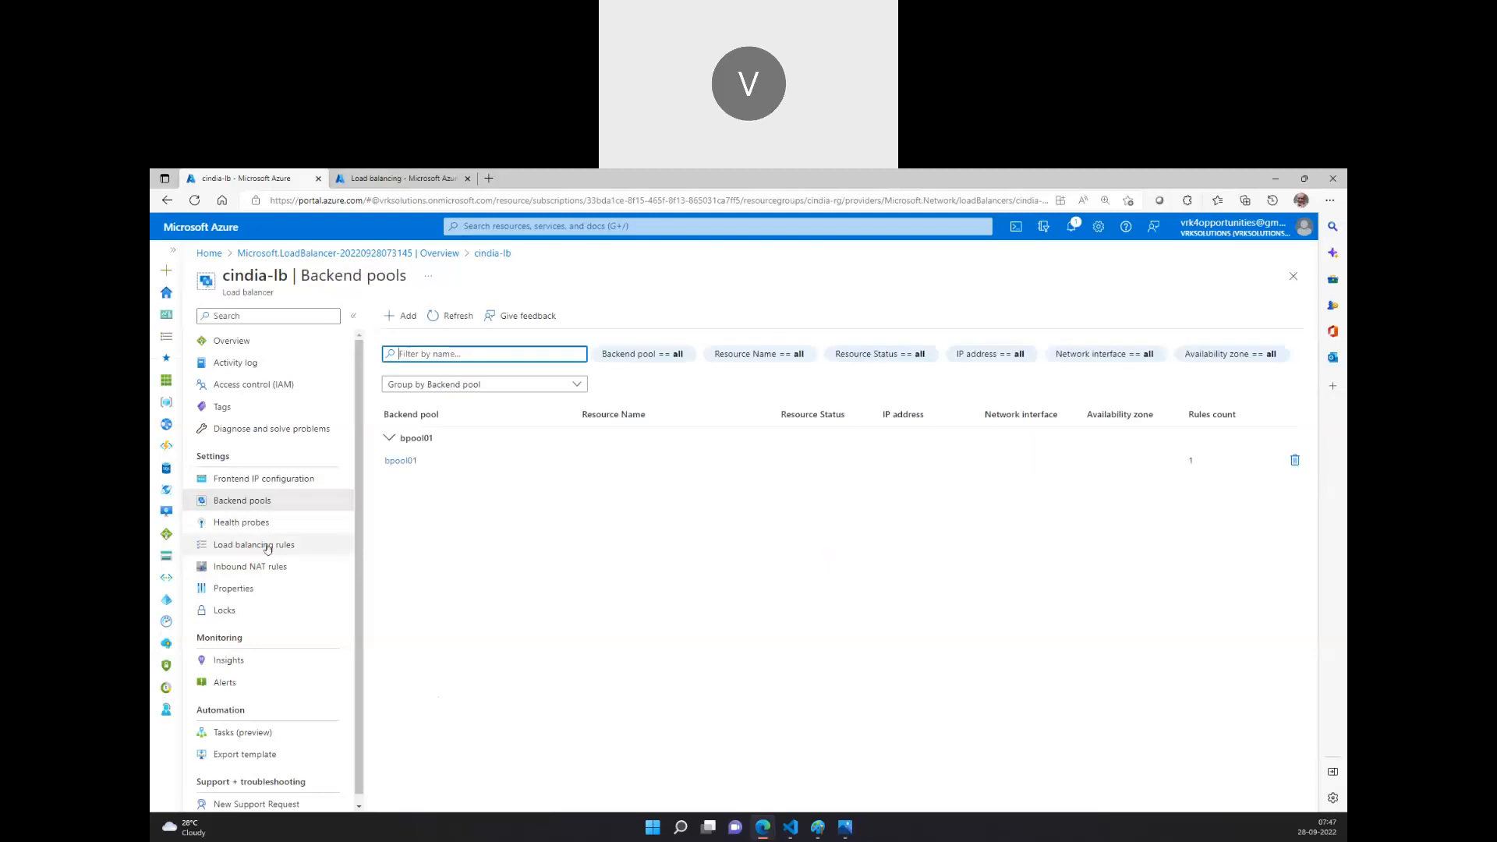
left_click(268, 546)
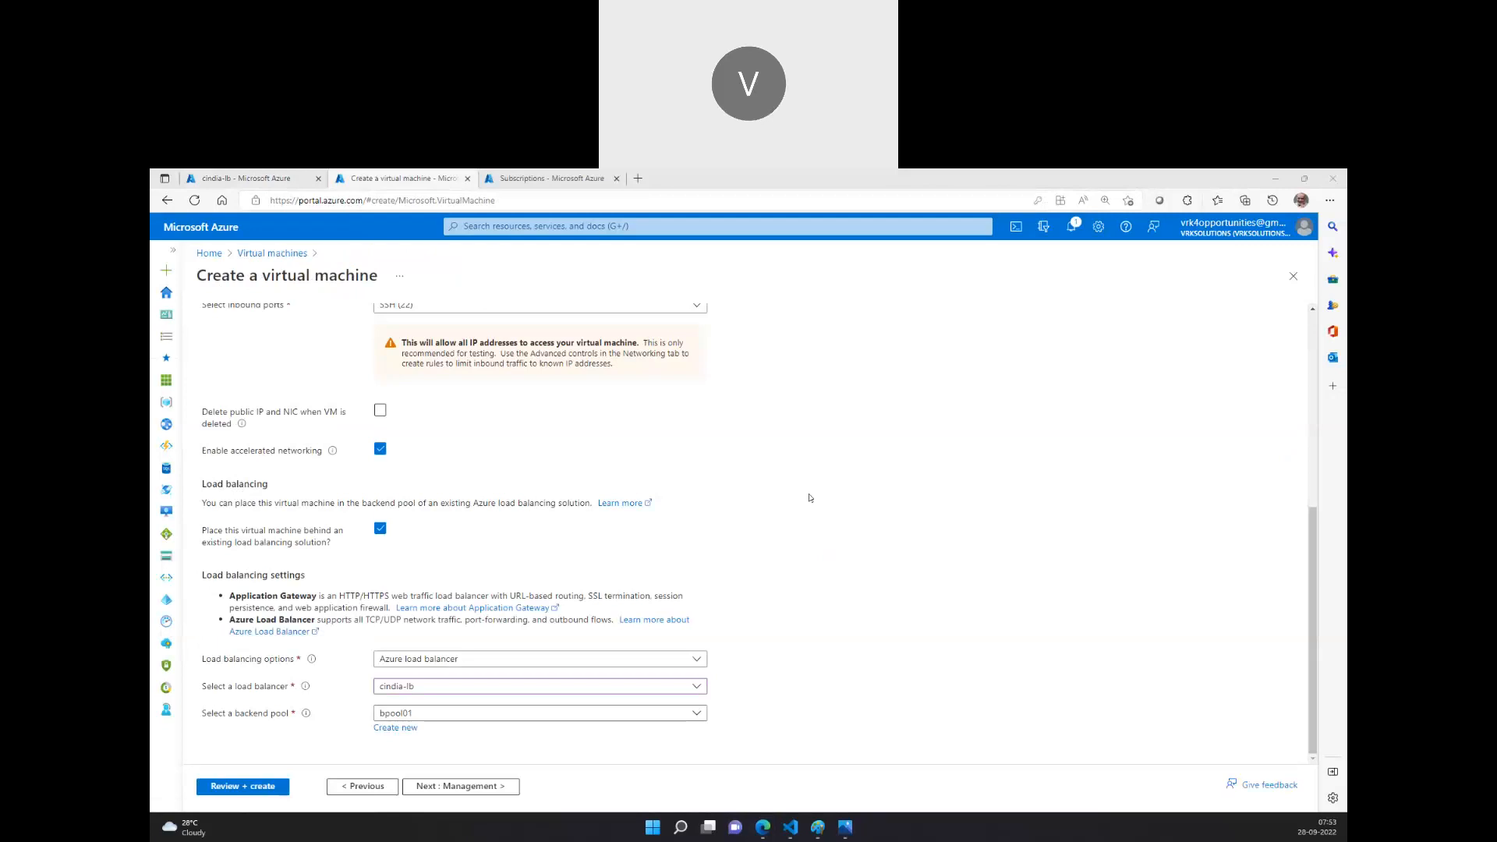
Review the basic settings of the virtual machine apache01, including its image, size, administrator account and inbound ports.
scroll(477, 506, "up", 5)
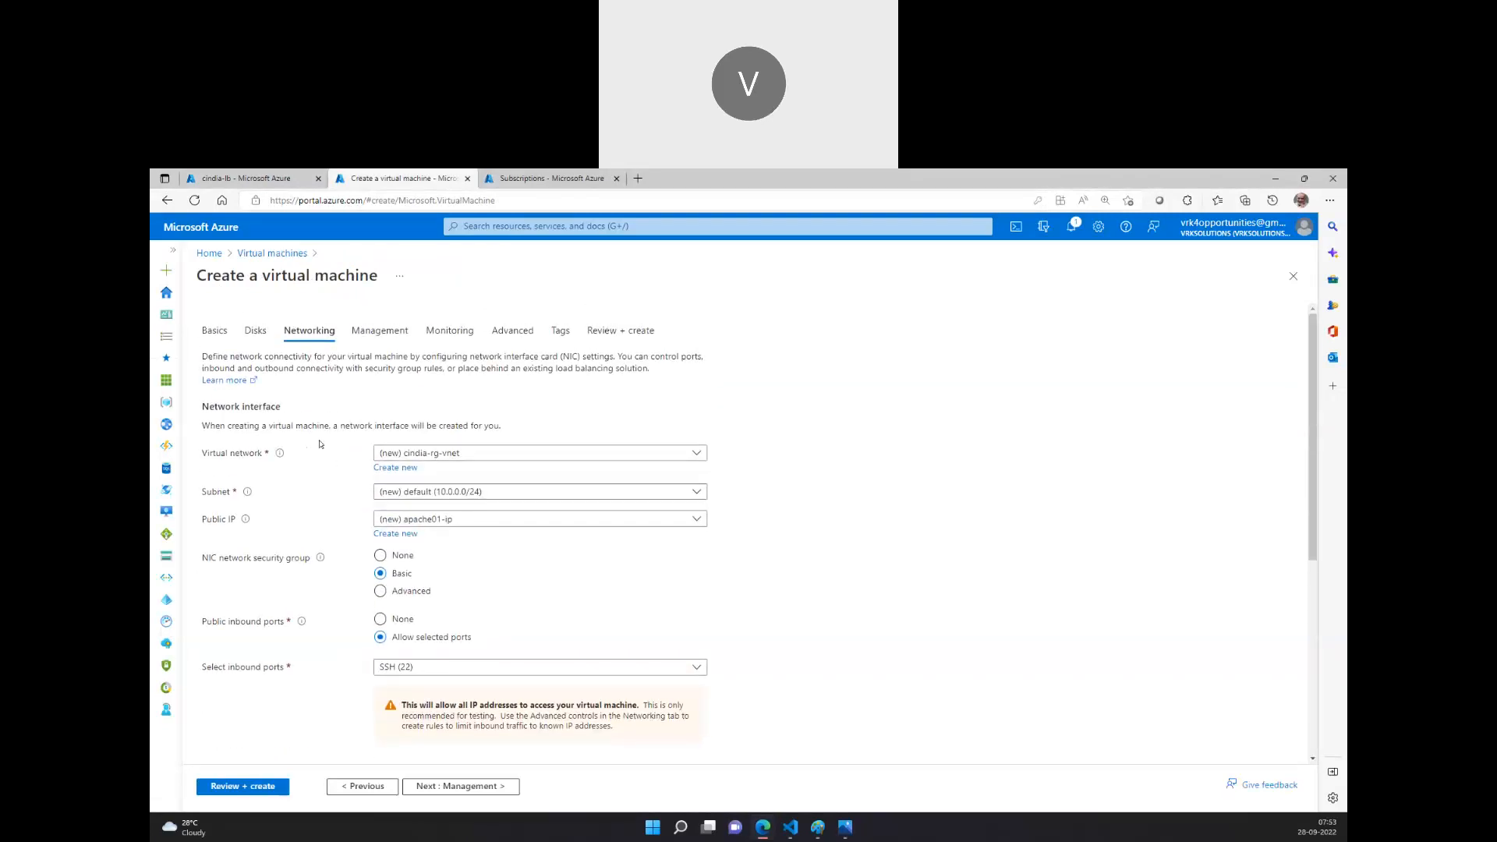
left_click(229, 331)
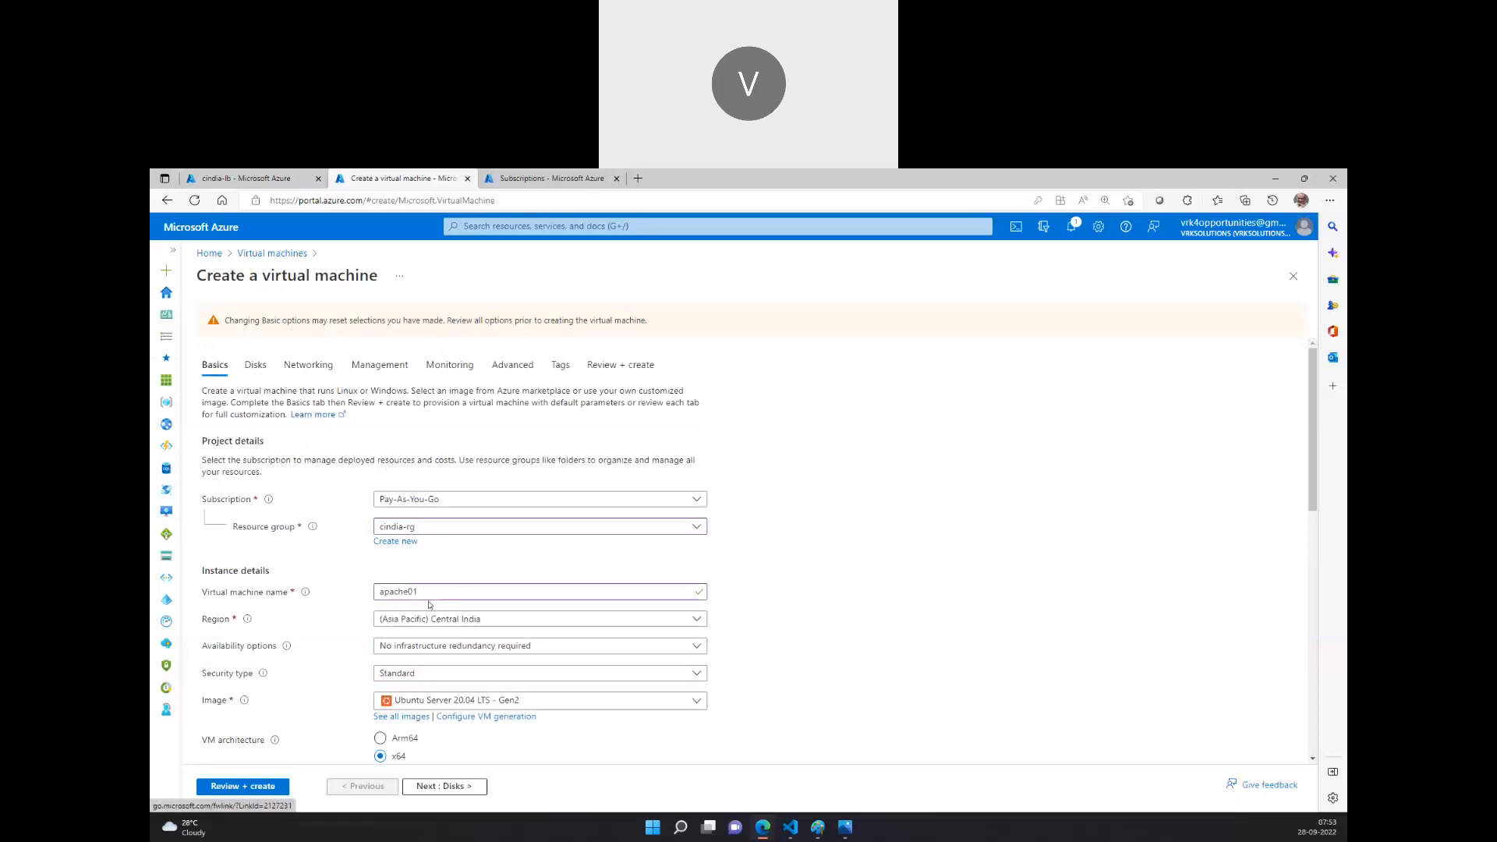
scroll(435, 616, "down", 5)
scroll(435, 616, "down", 1)
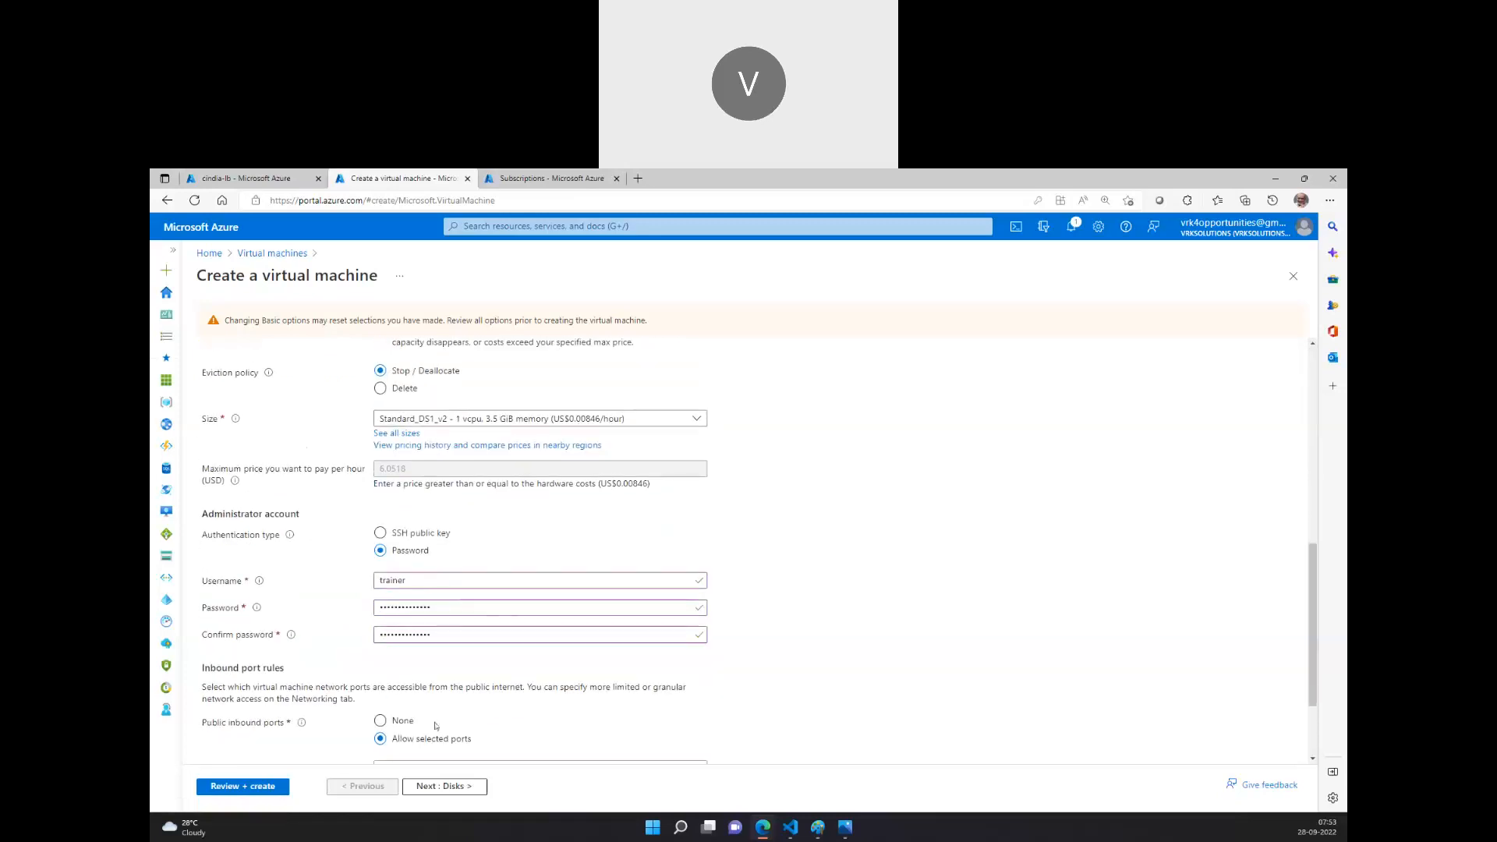
scroll(445, 712, "up", 8)
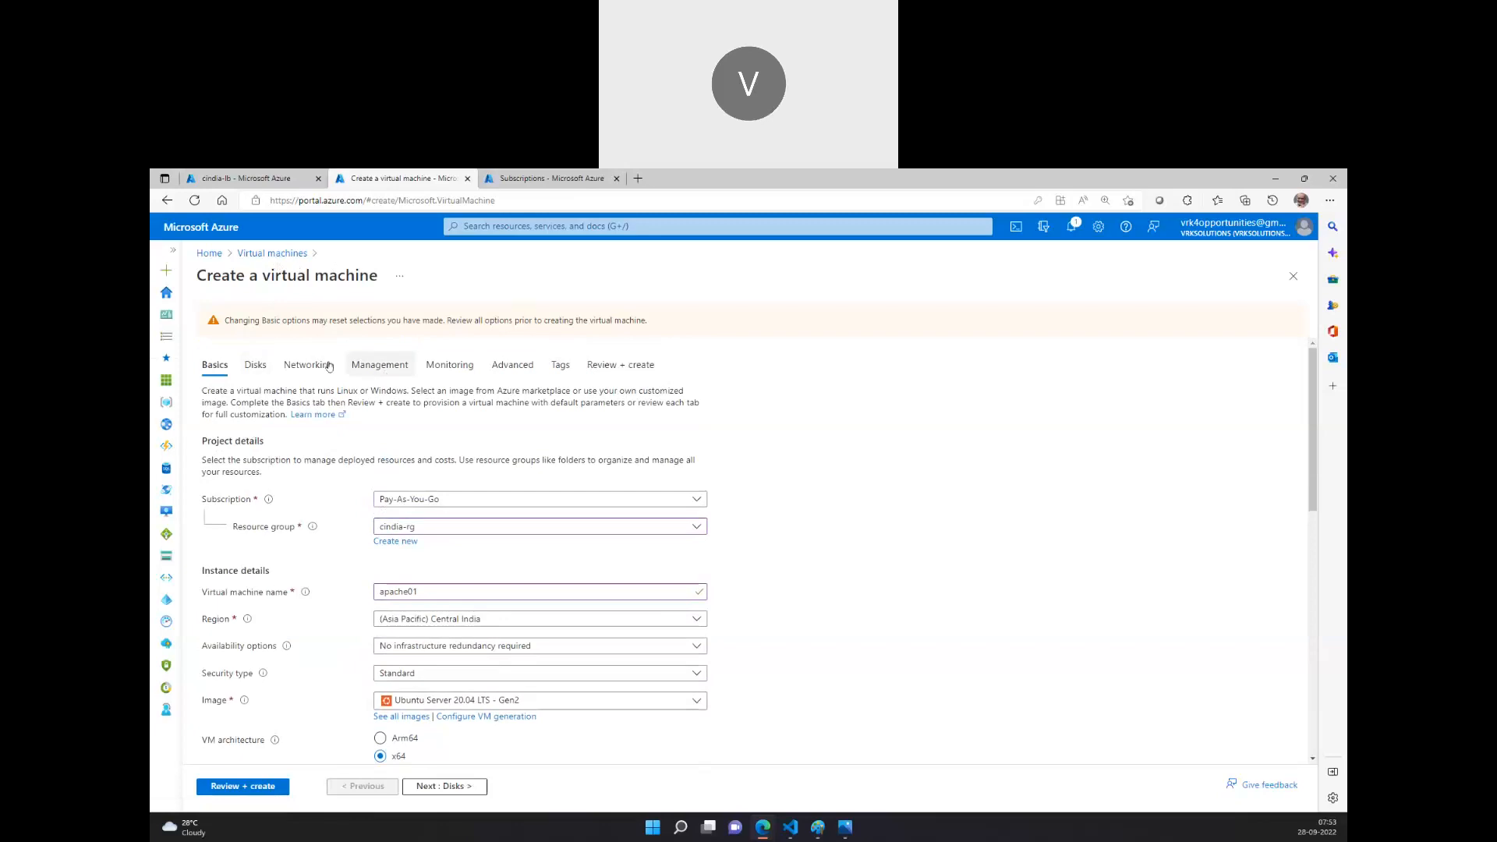
Review apache01's networking and load balancing settings and return to its basic settings.
left_click(294, 366)
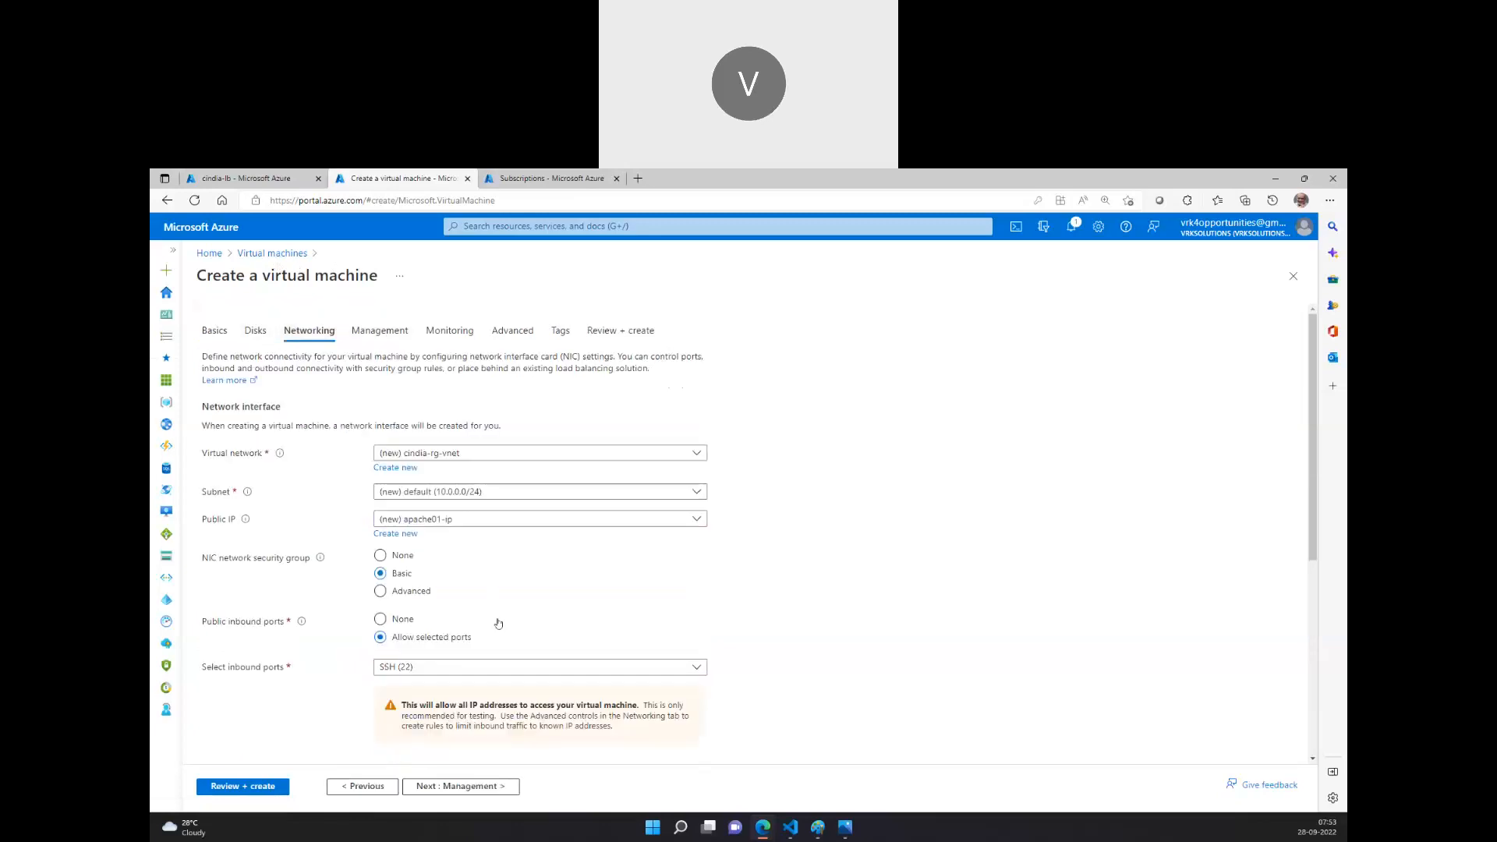
scroll(496, 616, "down", 8)
scroll(491, 613, "up", 8)
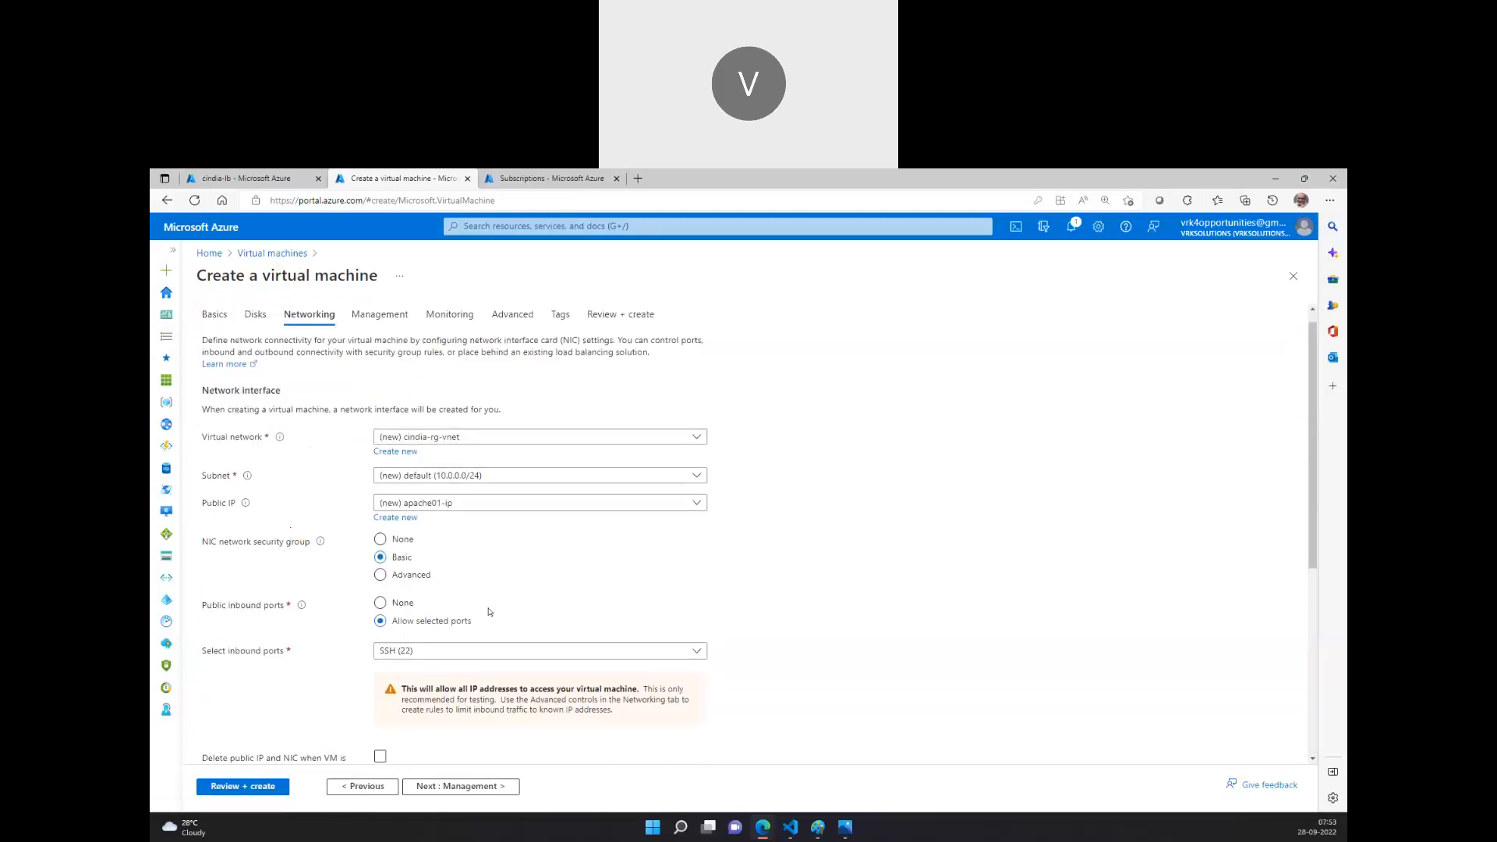
left_click(215, 315)
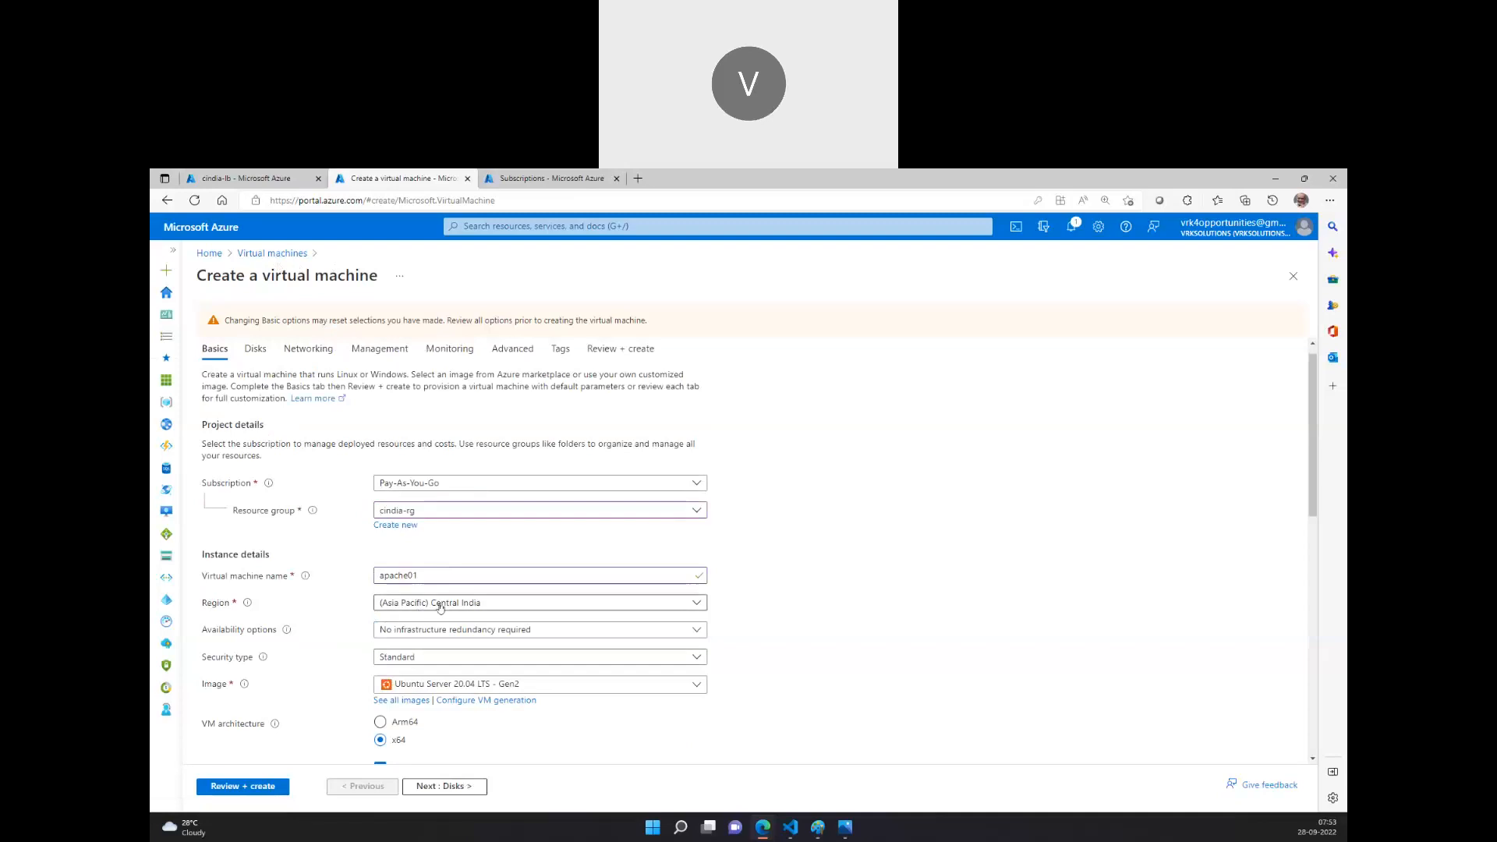
Clear and re-enable load balancing for apache01, choosing the Azure load balancer cindia-lb with backend pool bpool01.
left_click(330, 355)
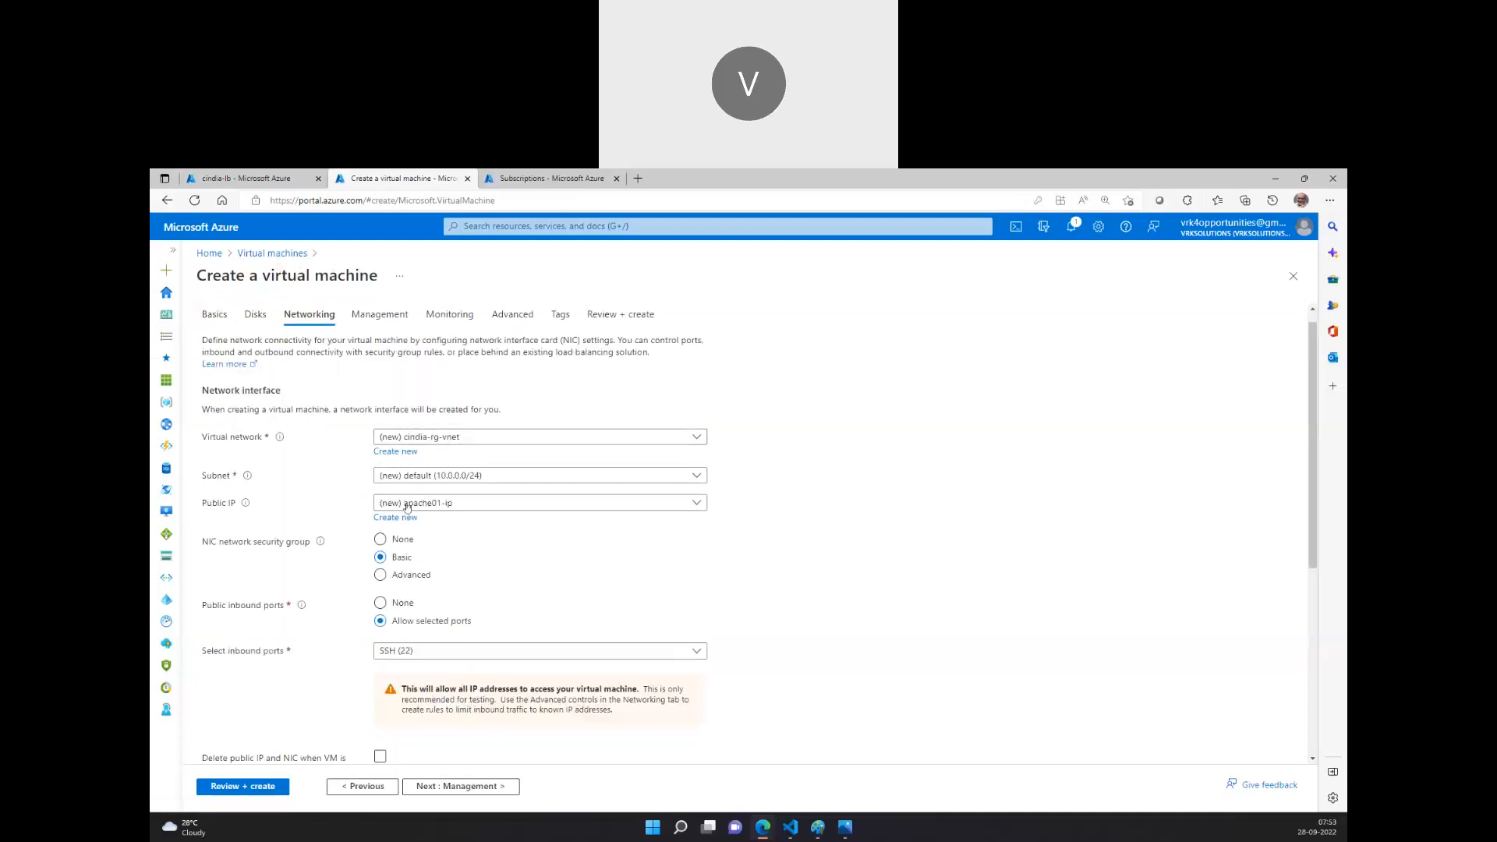
scroll(425, 600, "down", 5)
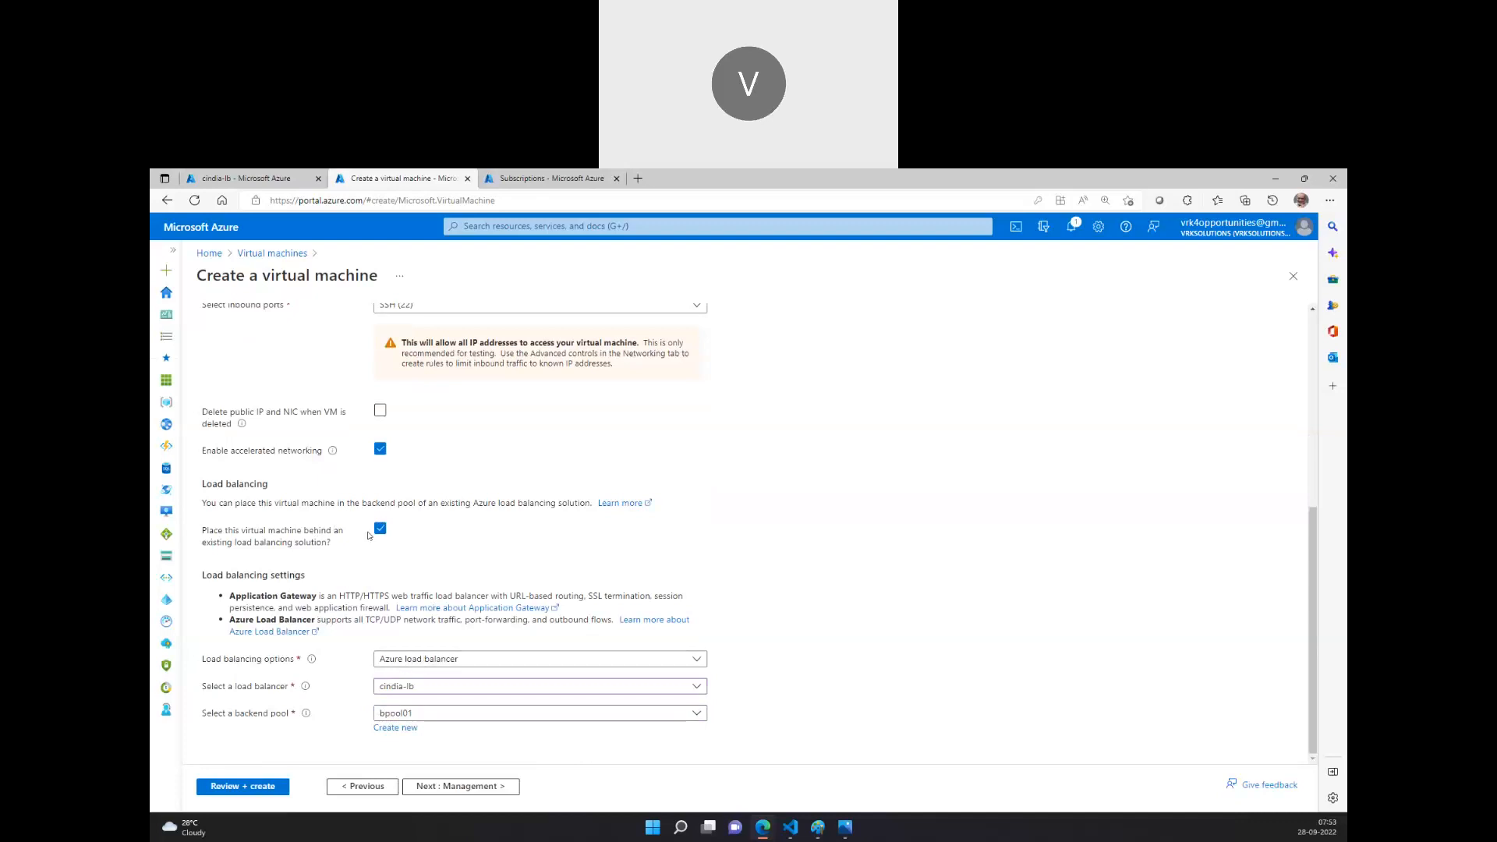
left_click(379, 530)
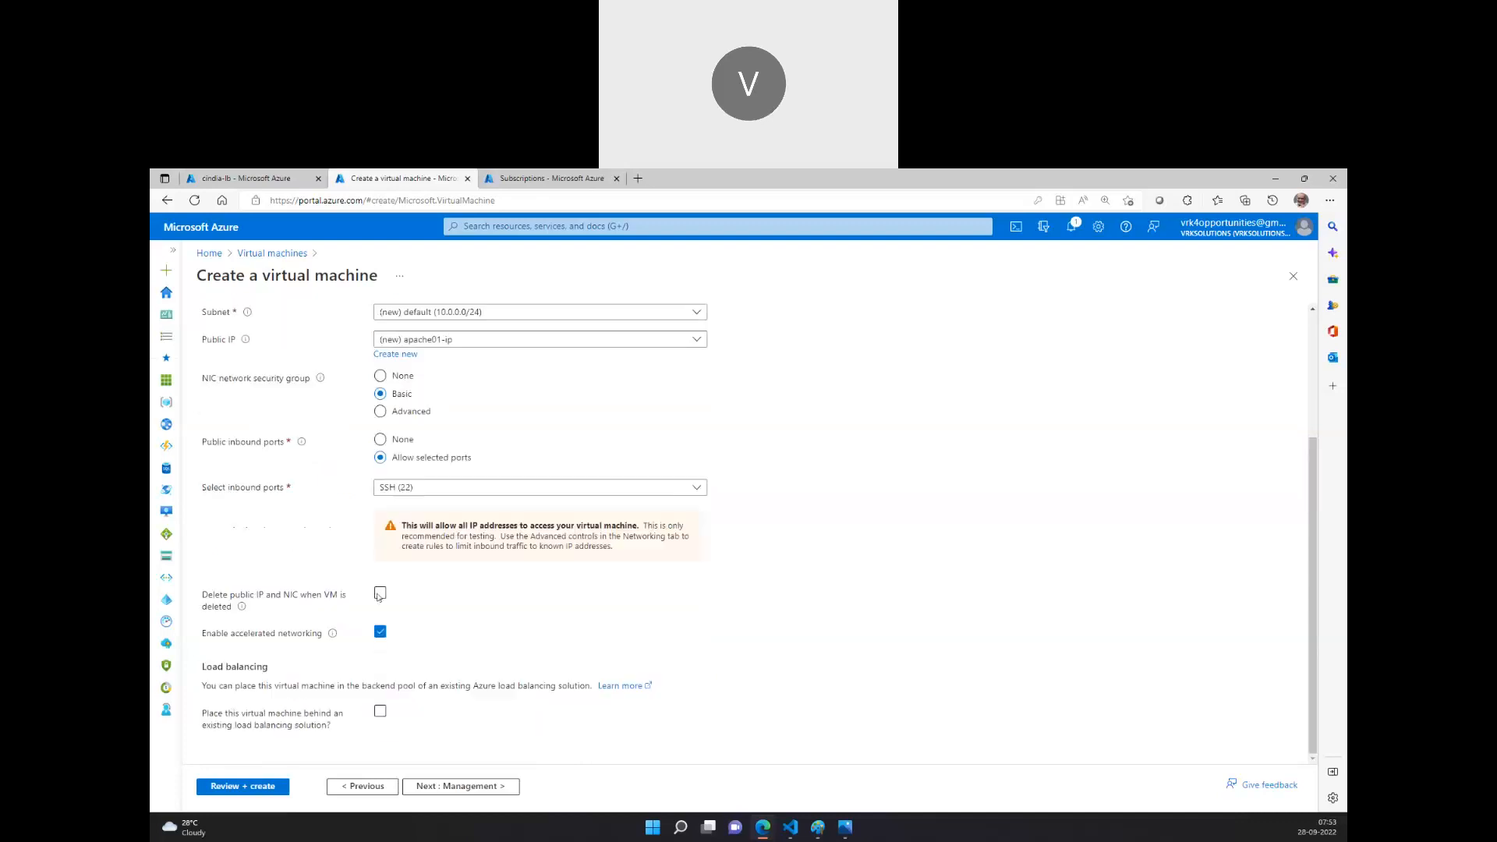
left_click(379, 713)
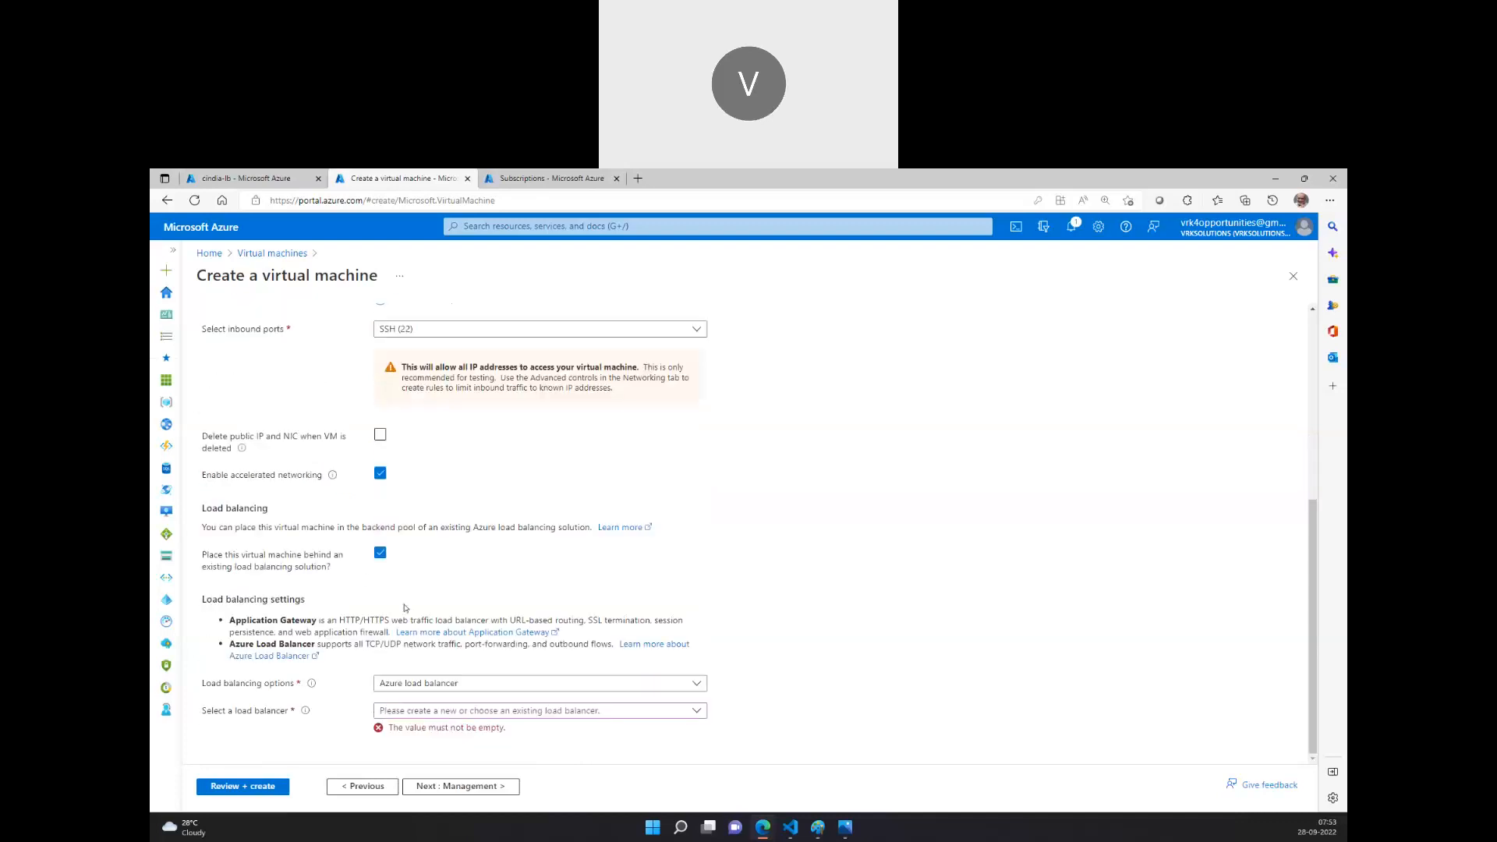
left_click(403, 683)
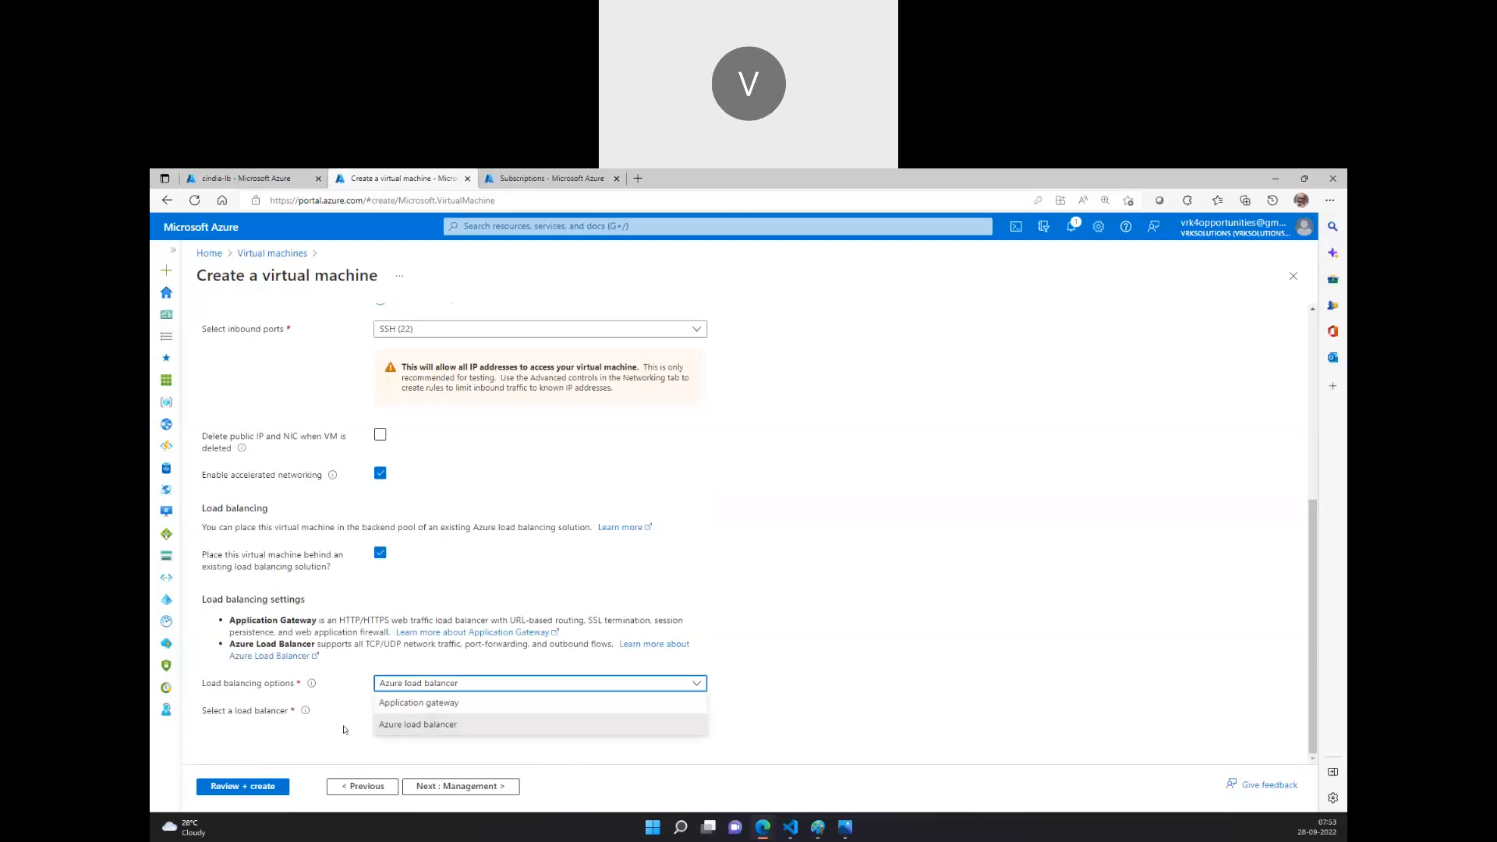
left_click(404, 726)
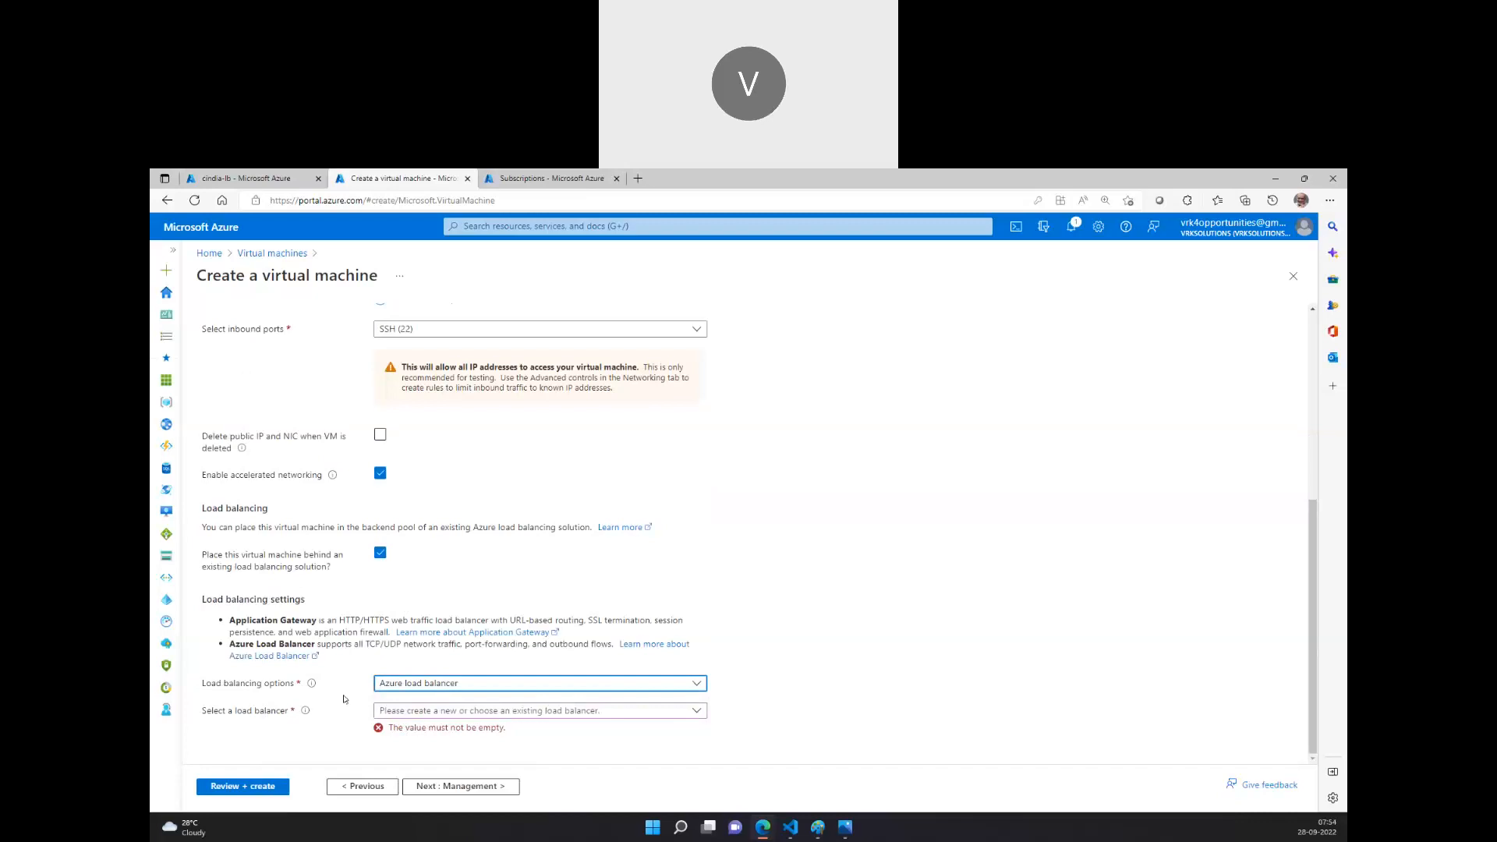
left_click(437, 711)
left_click(404, 652)
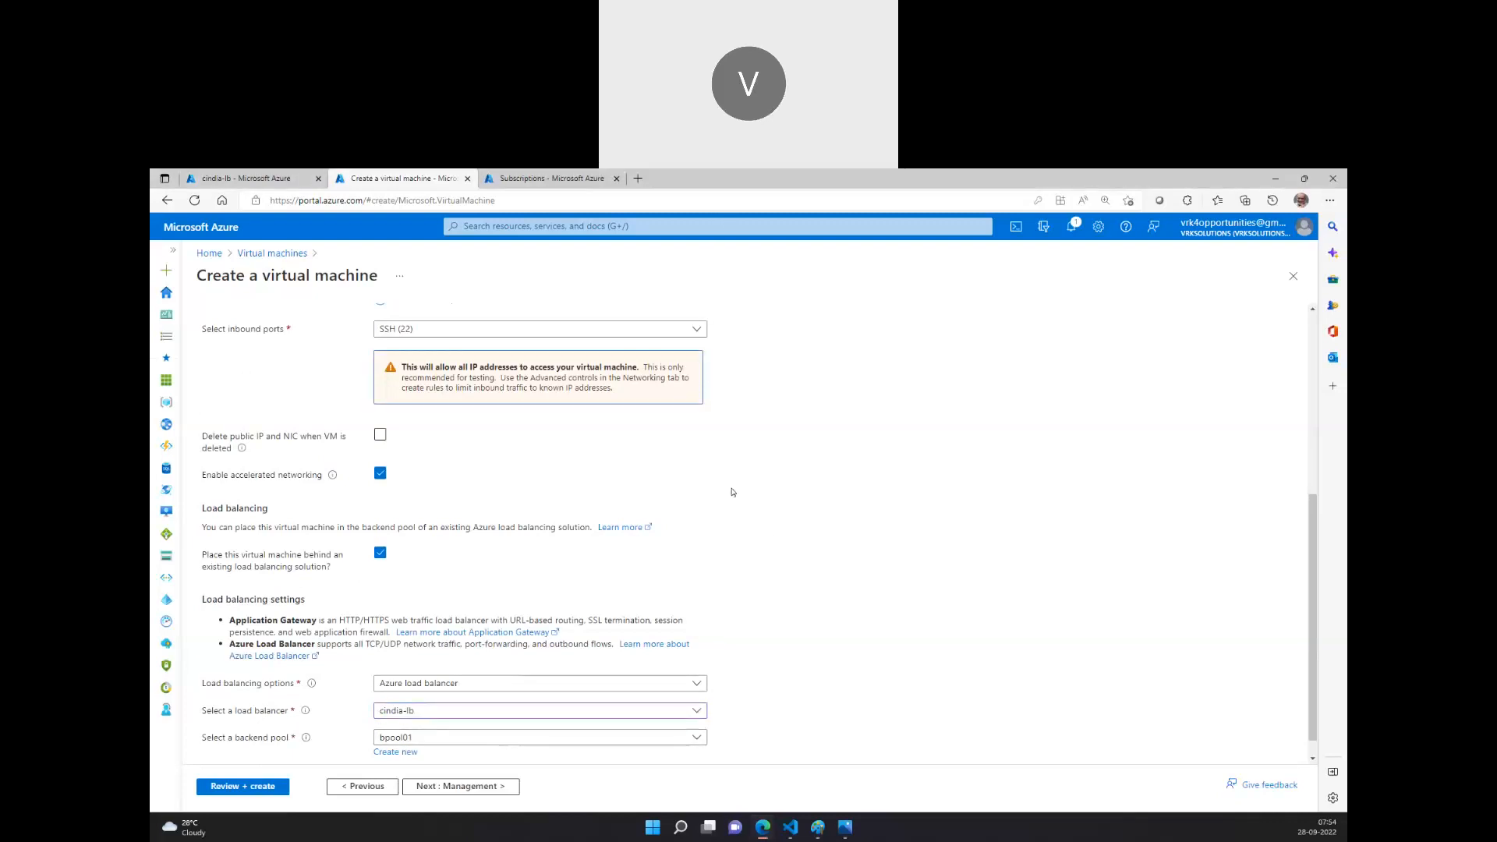
Set apache01's public IP to None and check the rest of its networking settings.
scroll(733, 491, "up", 4)
left_click(696, 519)
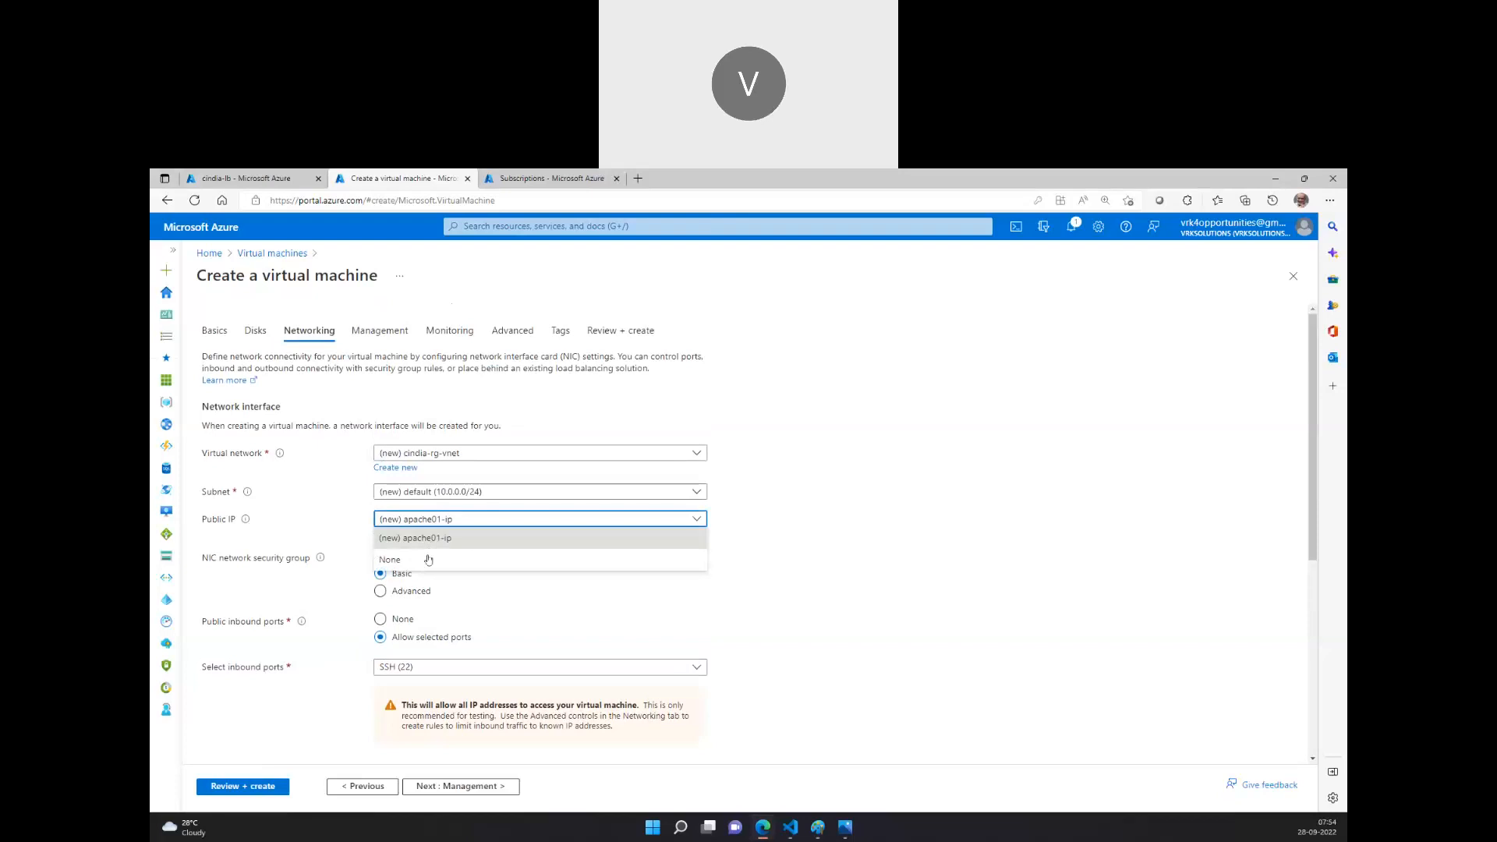
left_click(678, 538)
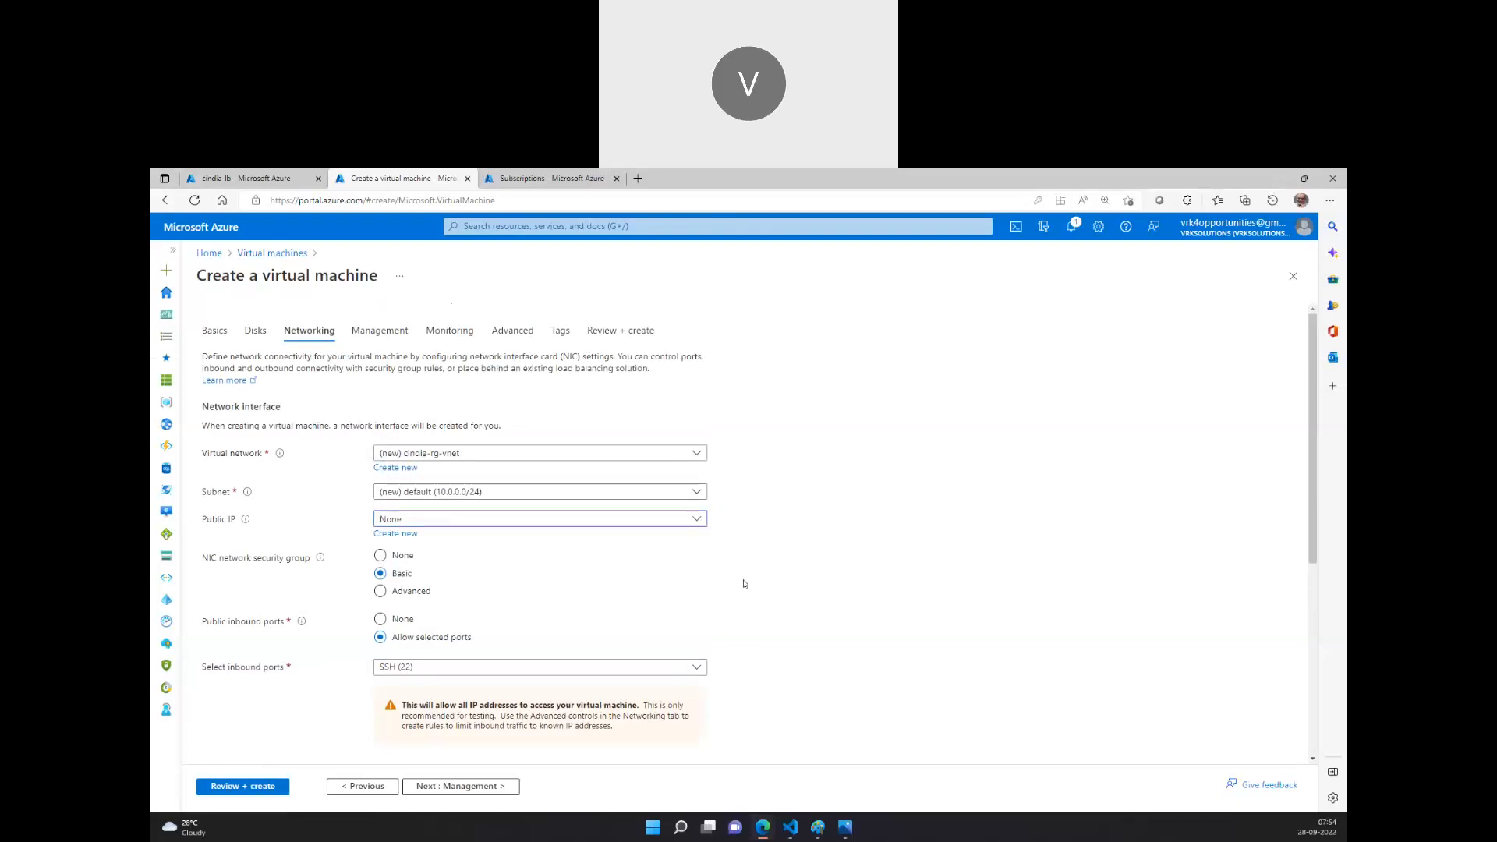
scroll(468, 518, "down", 4)
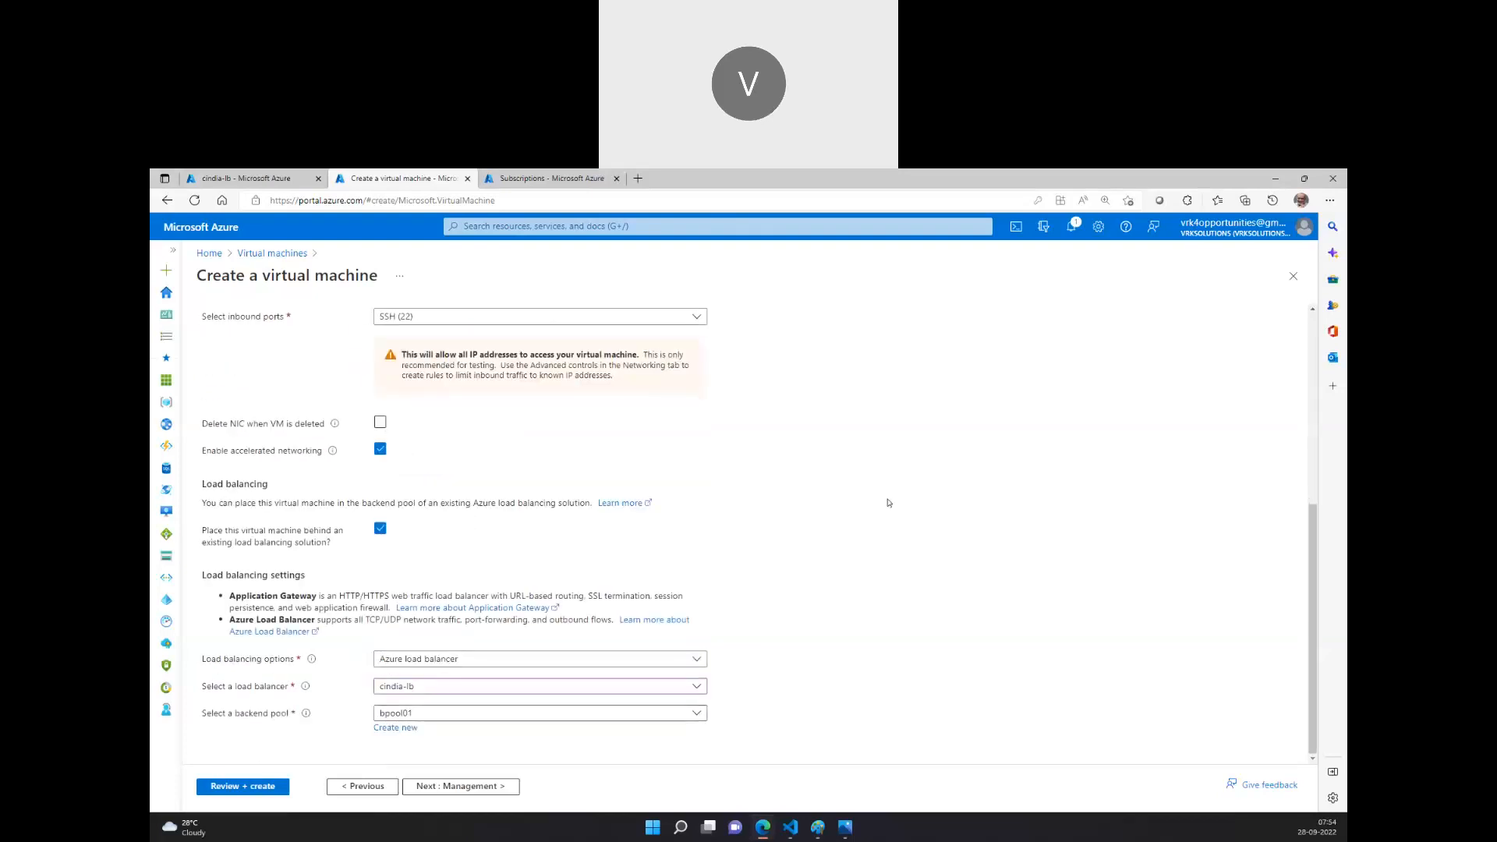
scroll(852, 409, "up", 5)
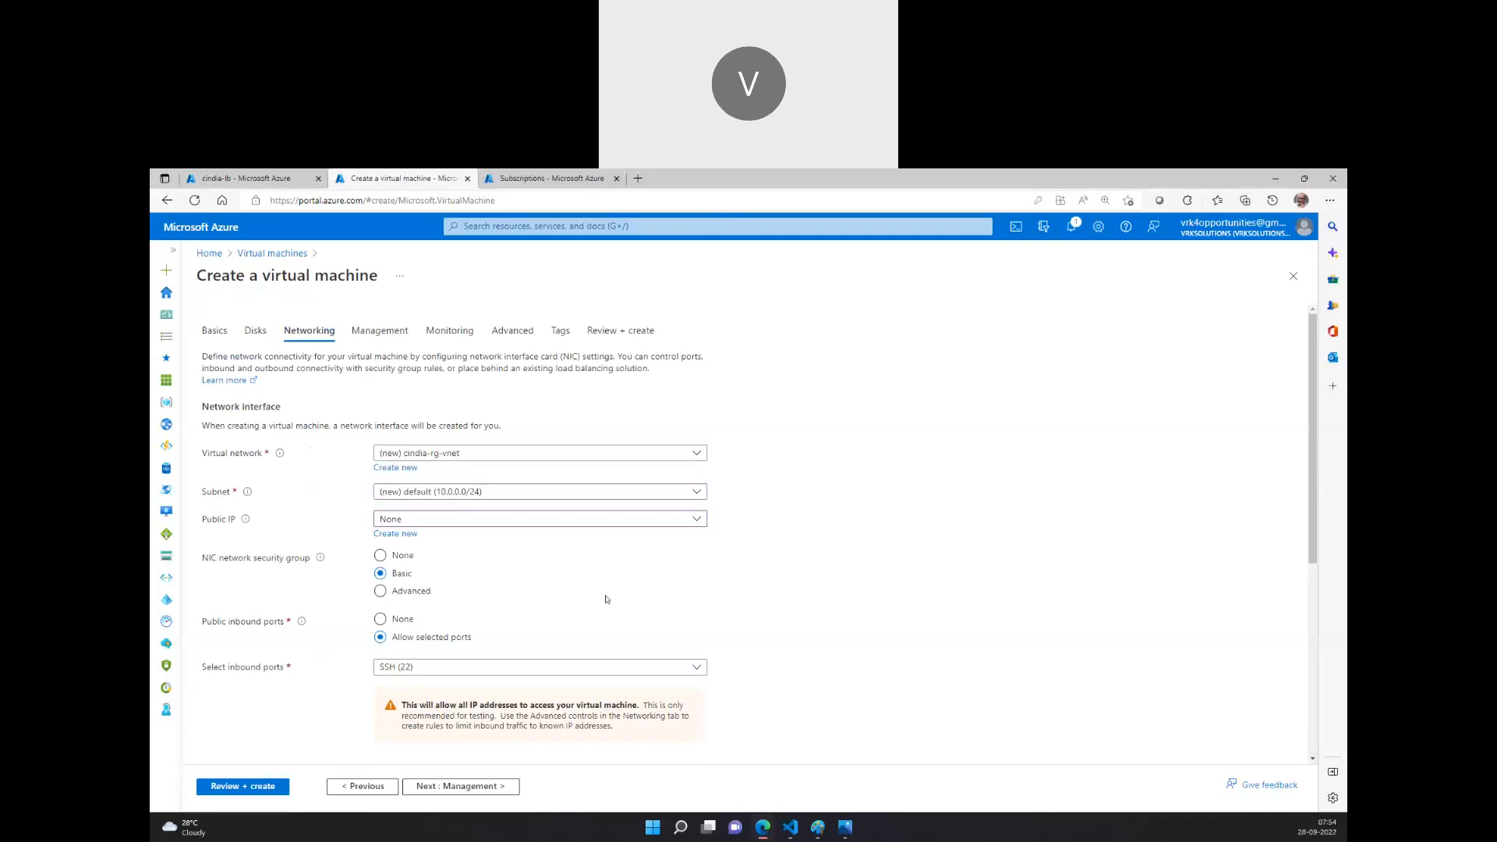
scroll(605, 601, "down", 5)
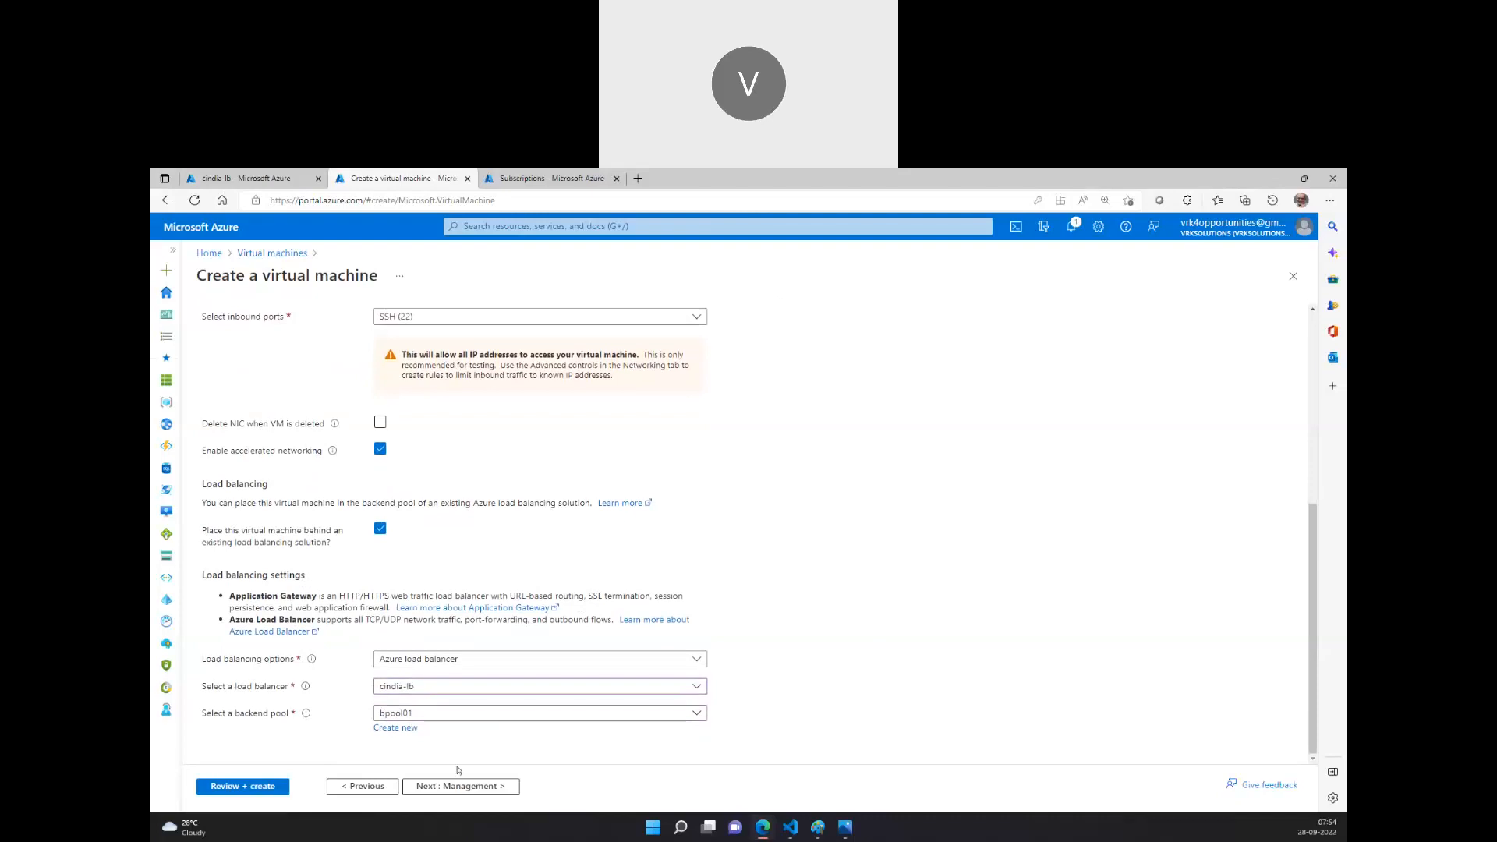
Disable boot diagnostics for apache01 and look over its management options.
left_click(460, 786)
left_click(456, 788)
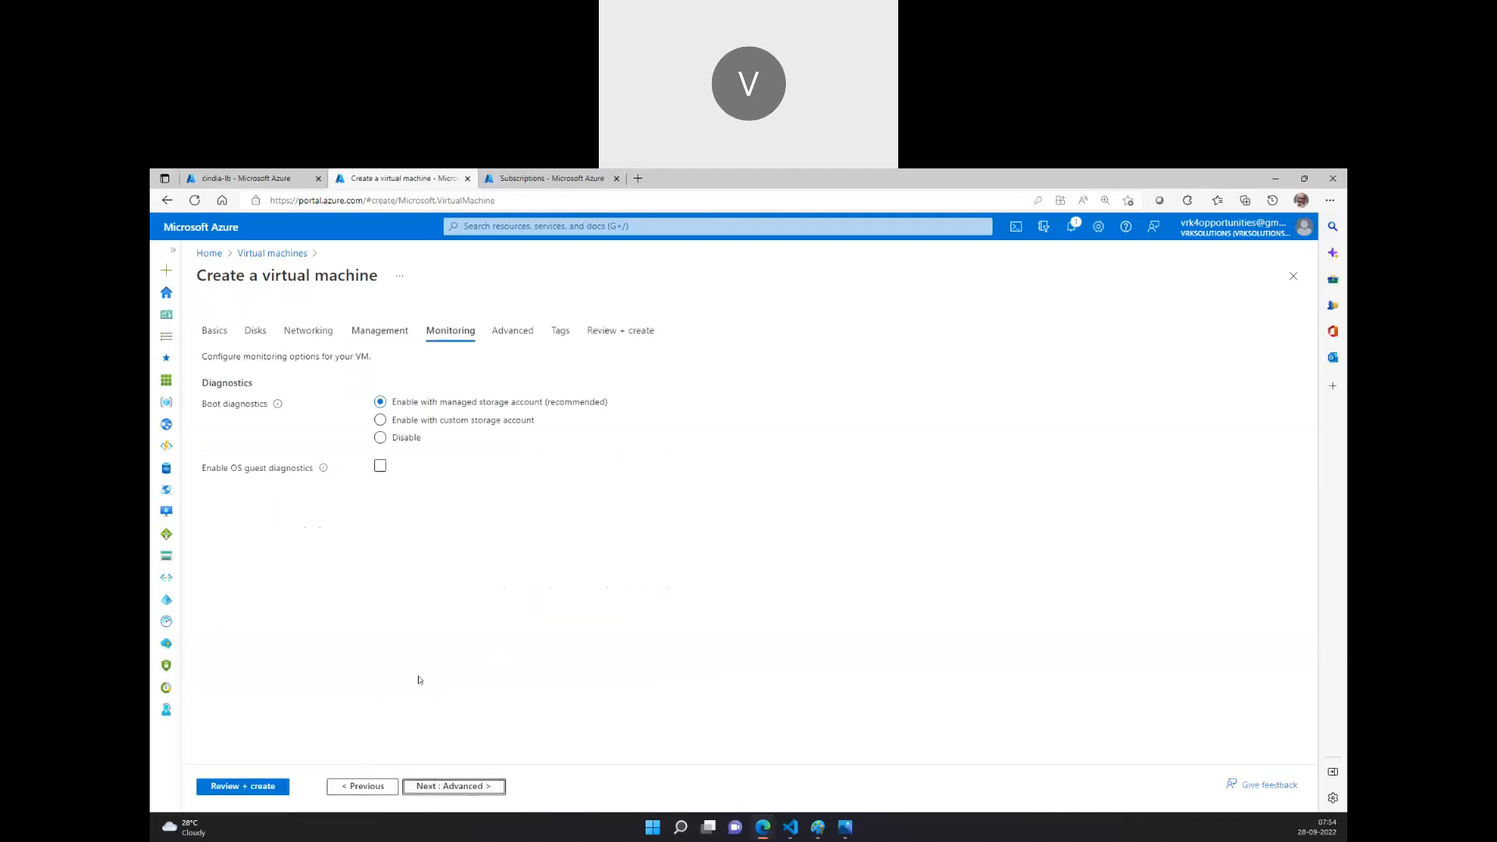
left_click(404, 436)
left_click(399, 333)
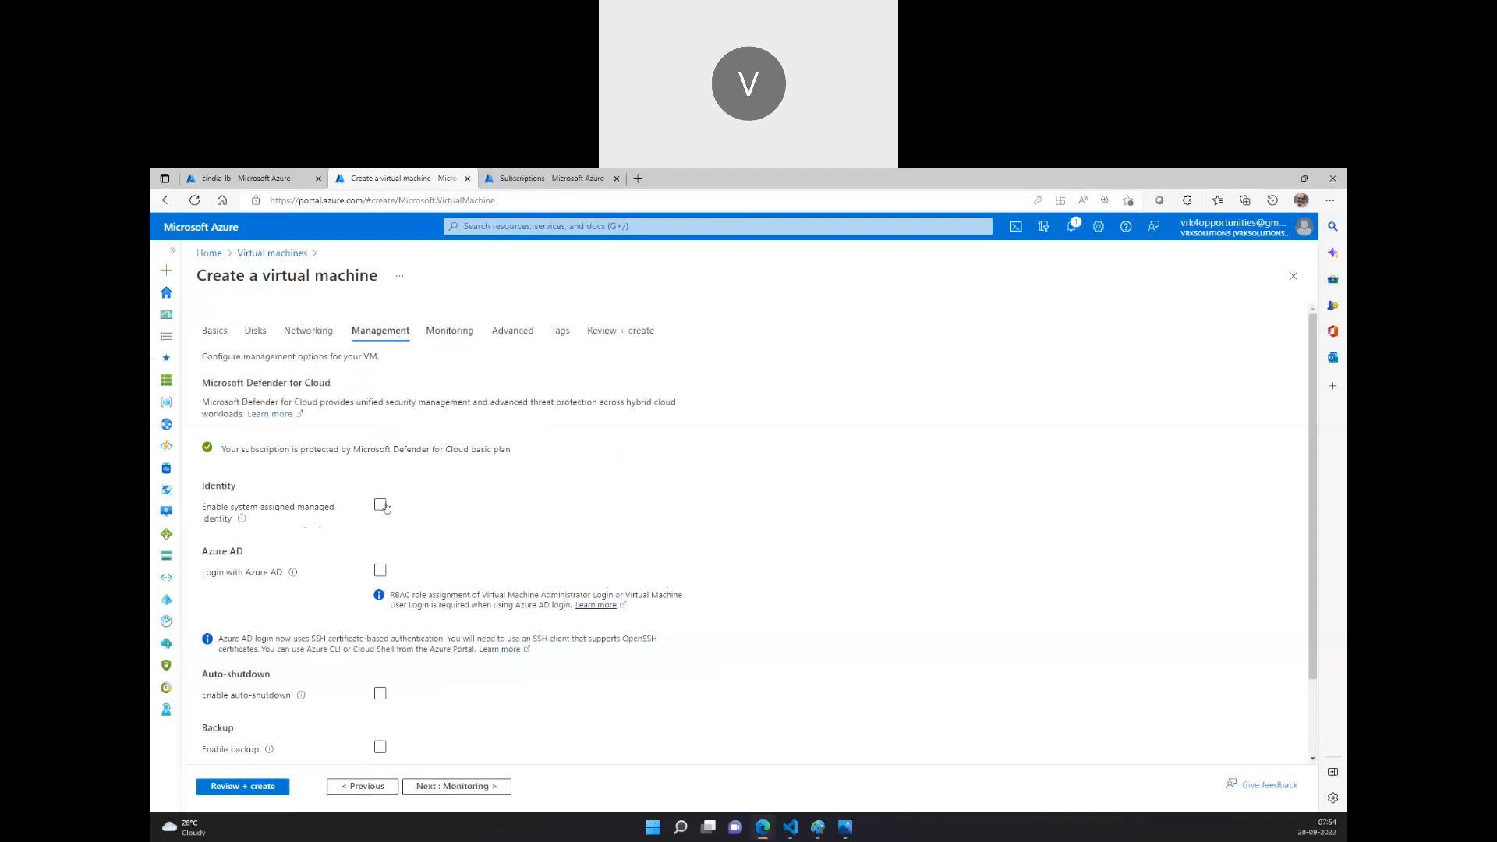
Enable deleting the NIC when apache01 is deleted and check its disk options.
left_click(309, 333)
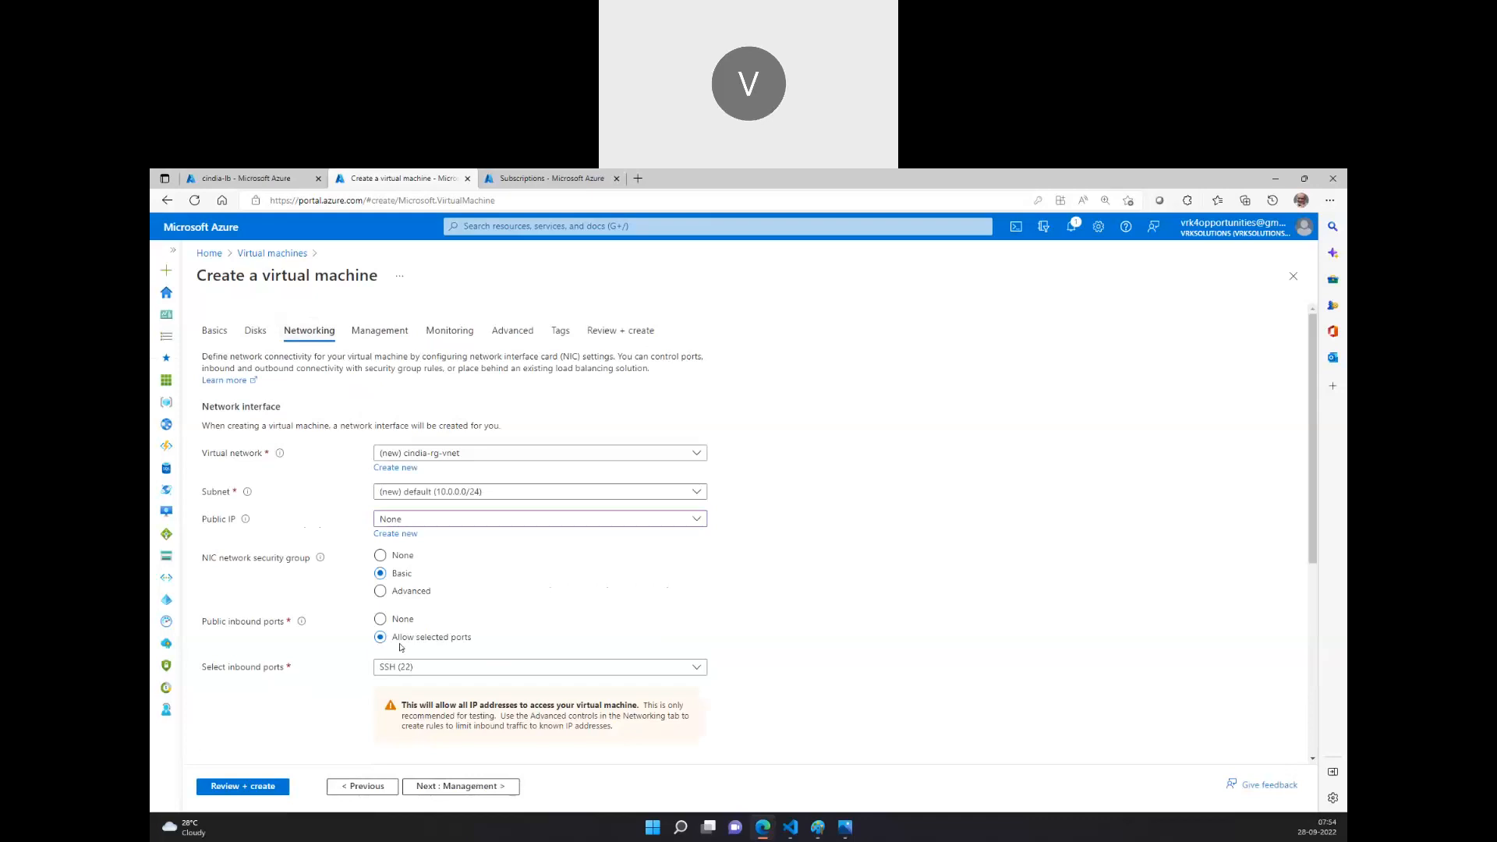
scroll(399, 650, "down", 4)
left_click(380, 496)
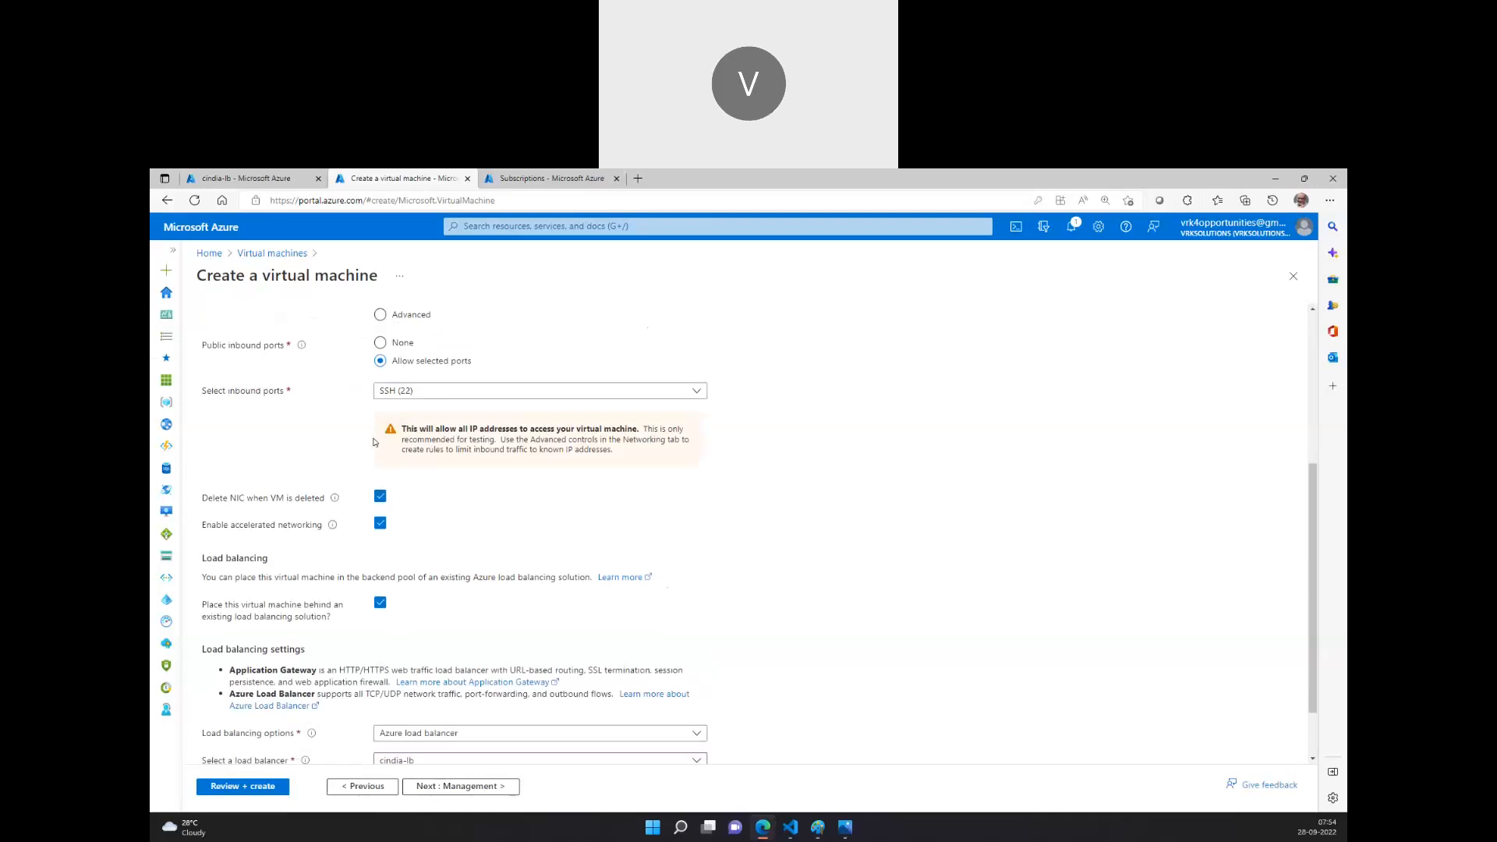
scroll(373, 442, "up", 4)
left_click(256, 330)
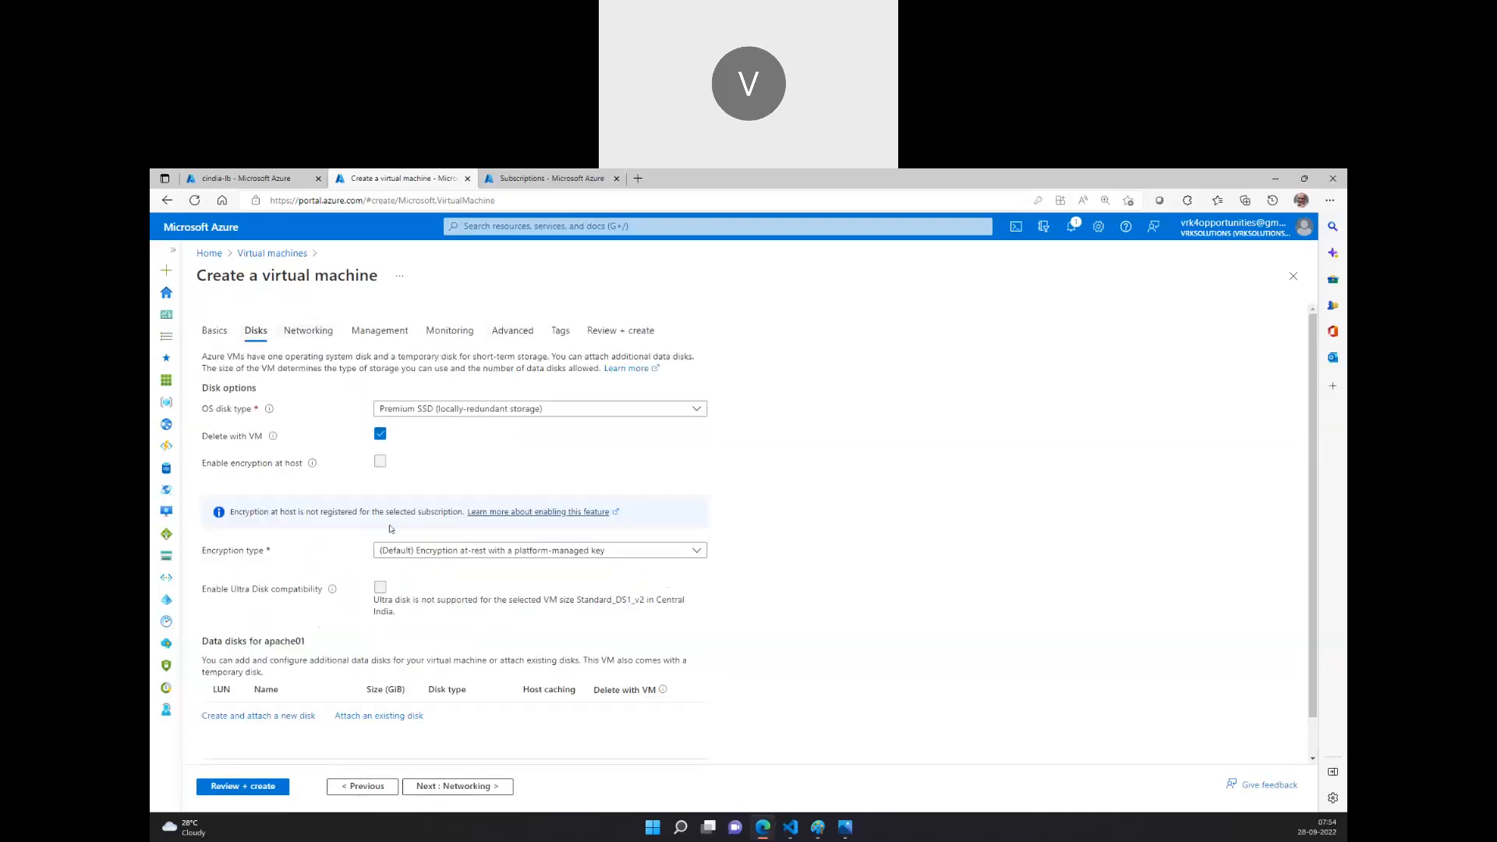
Check the validation summary, then set apache01's public IP back to the new address apache01-ip.
left_click(602, 332)
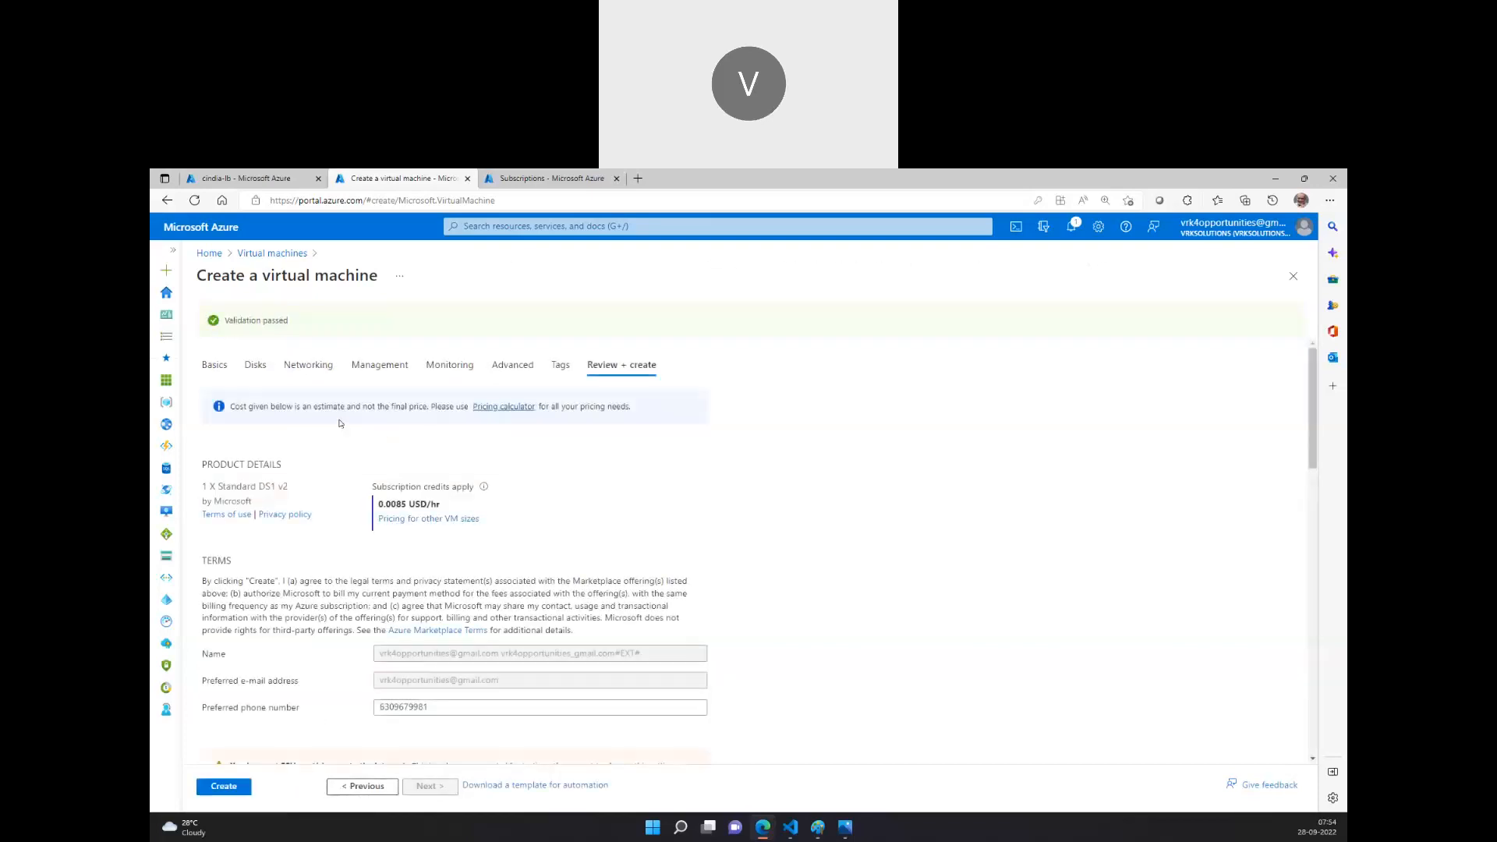
left_click(319, 365)
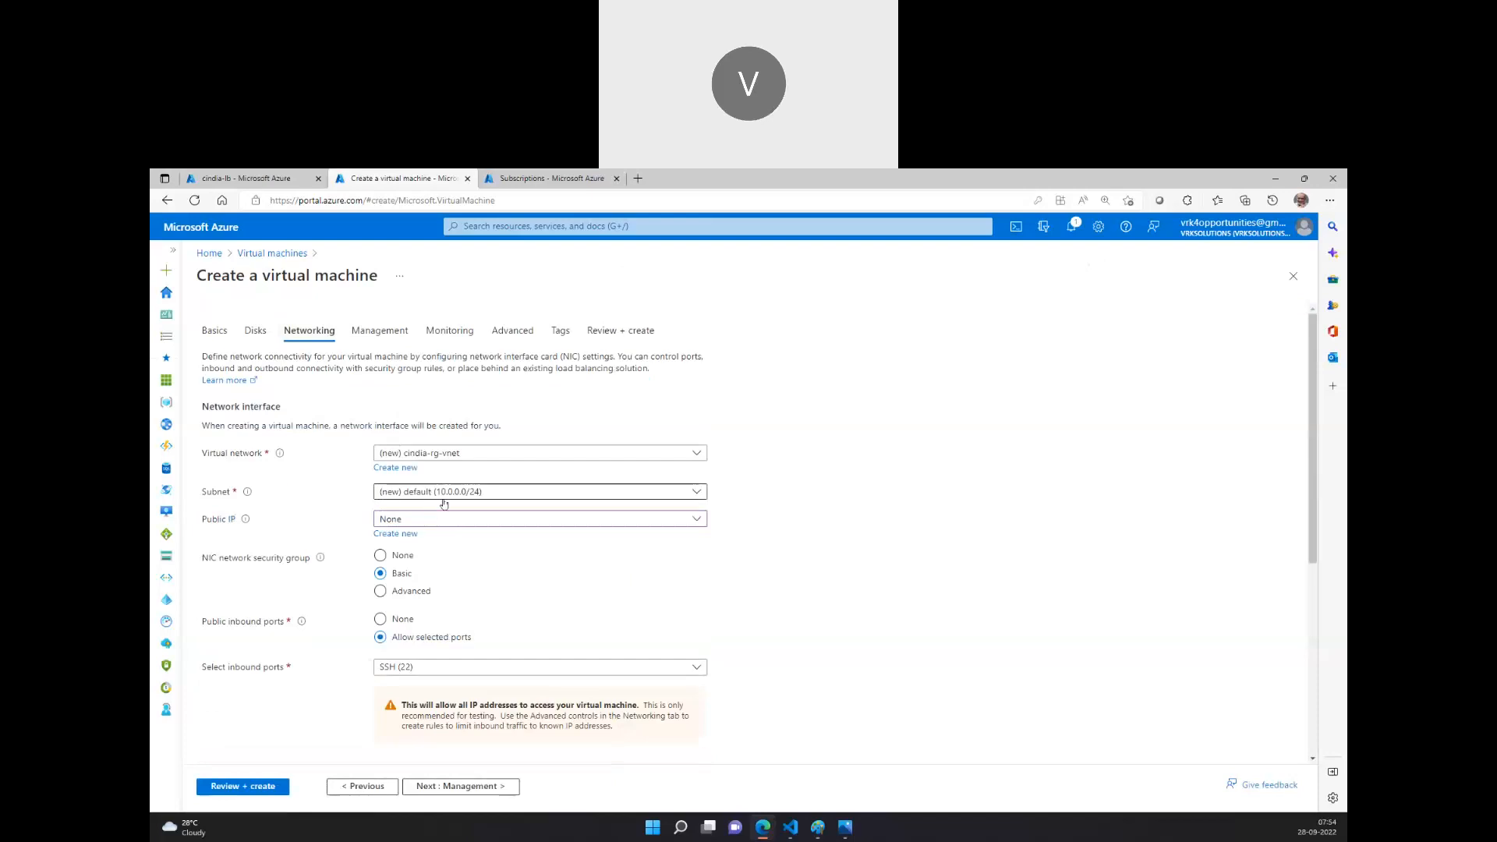
left_click(443, 519)
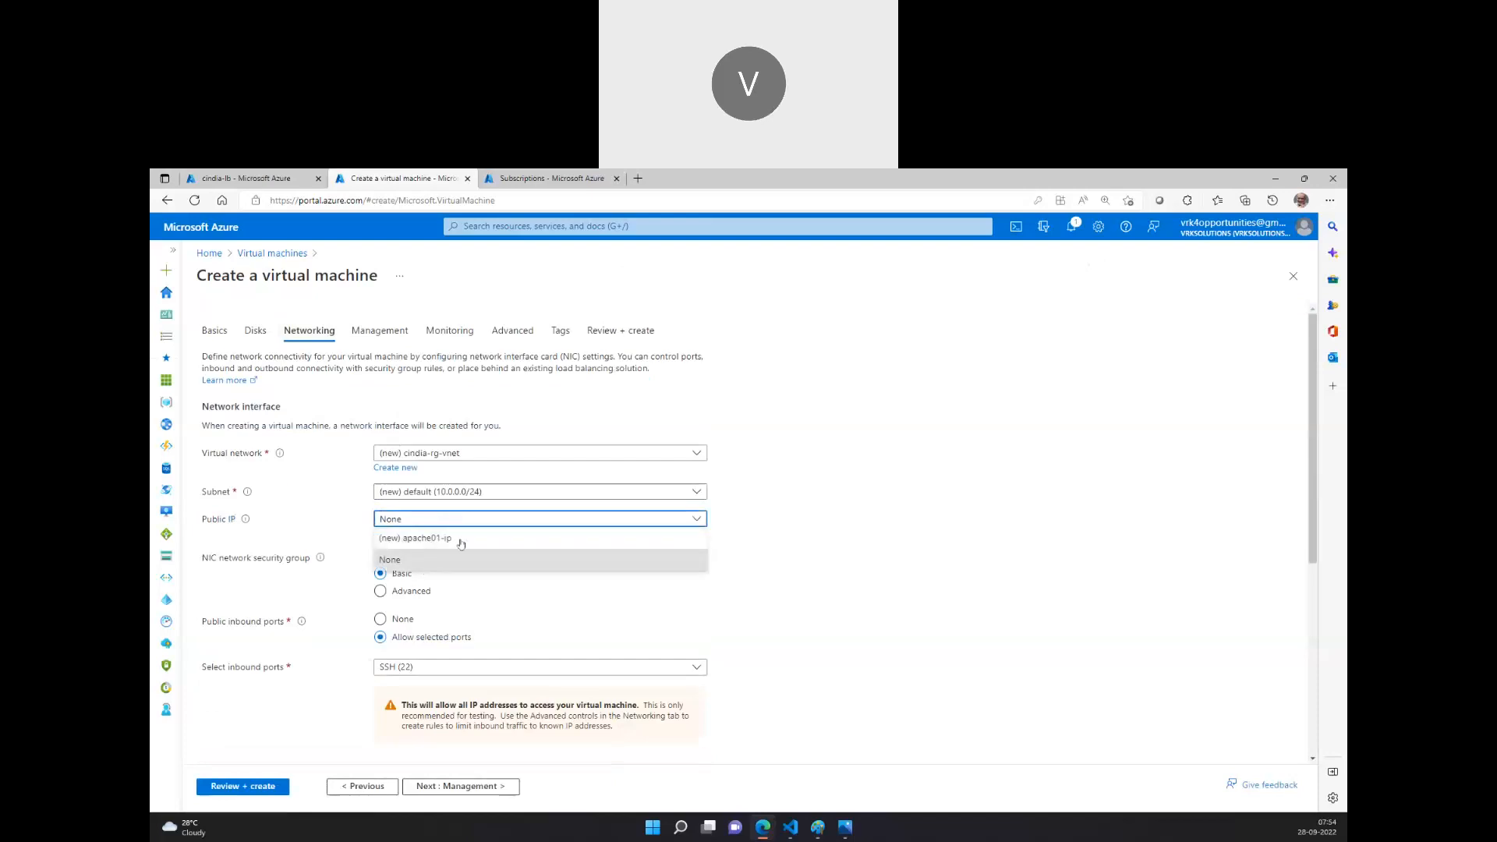
left_click(421, 538)
Validate apache01's configuration, review its summary and create the virtual machine.
left_click(268, 792)
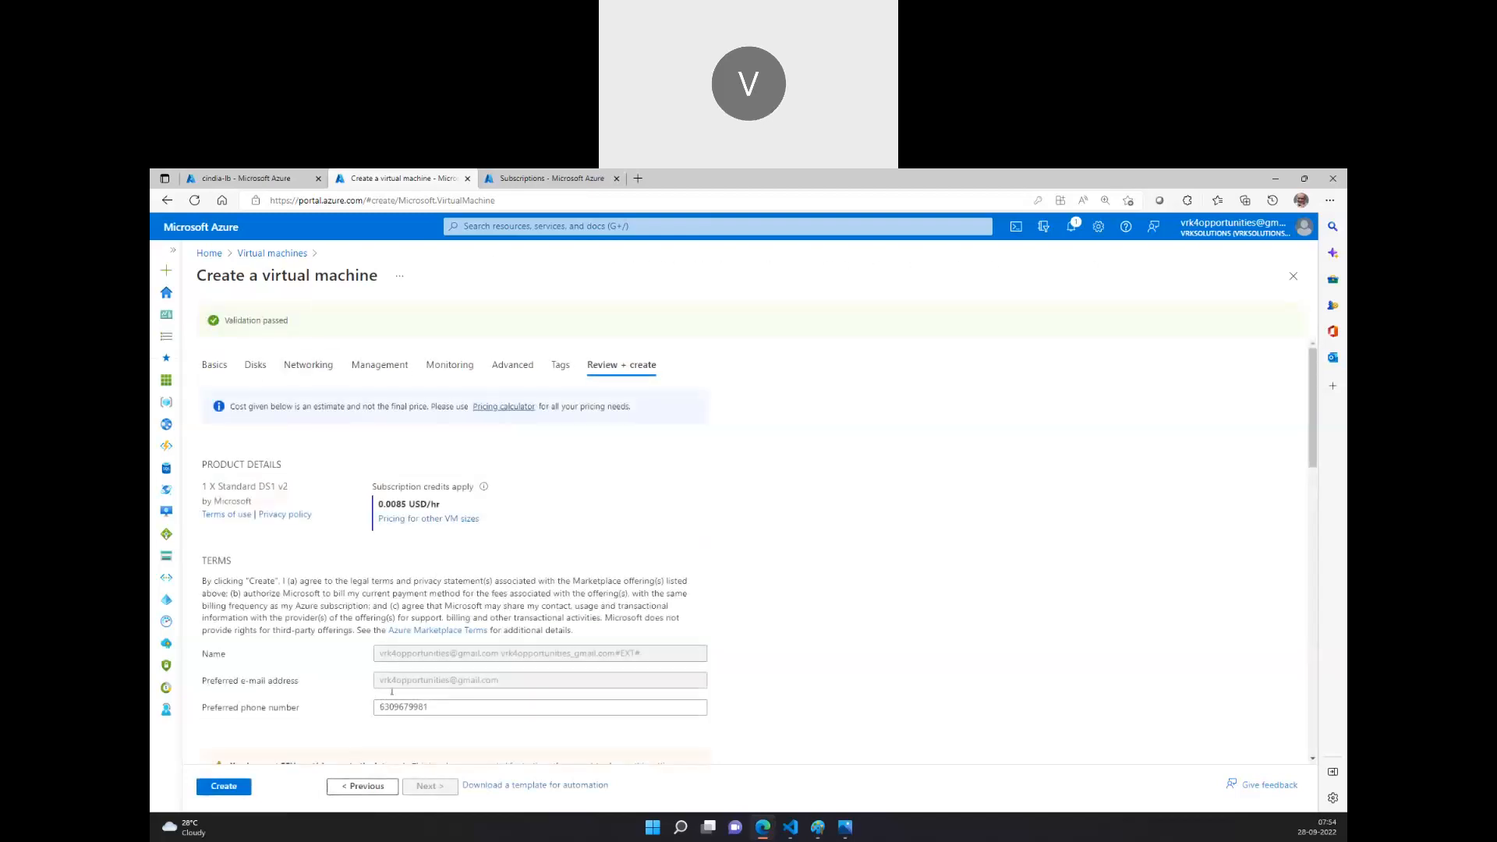
scroll(392, 691, "down", 7)
scroll(391, 692, "up", 7)
left_click(236, 793)
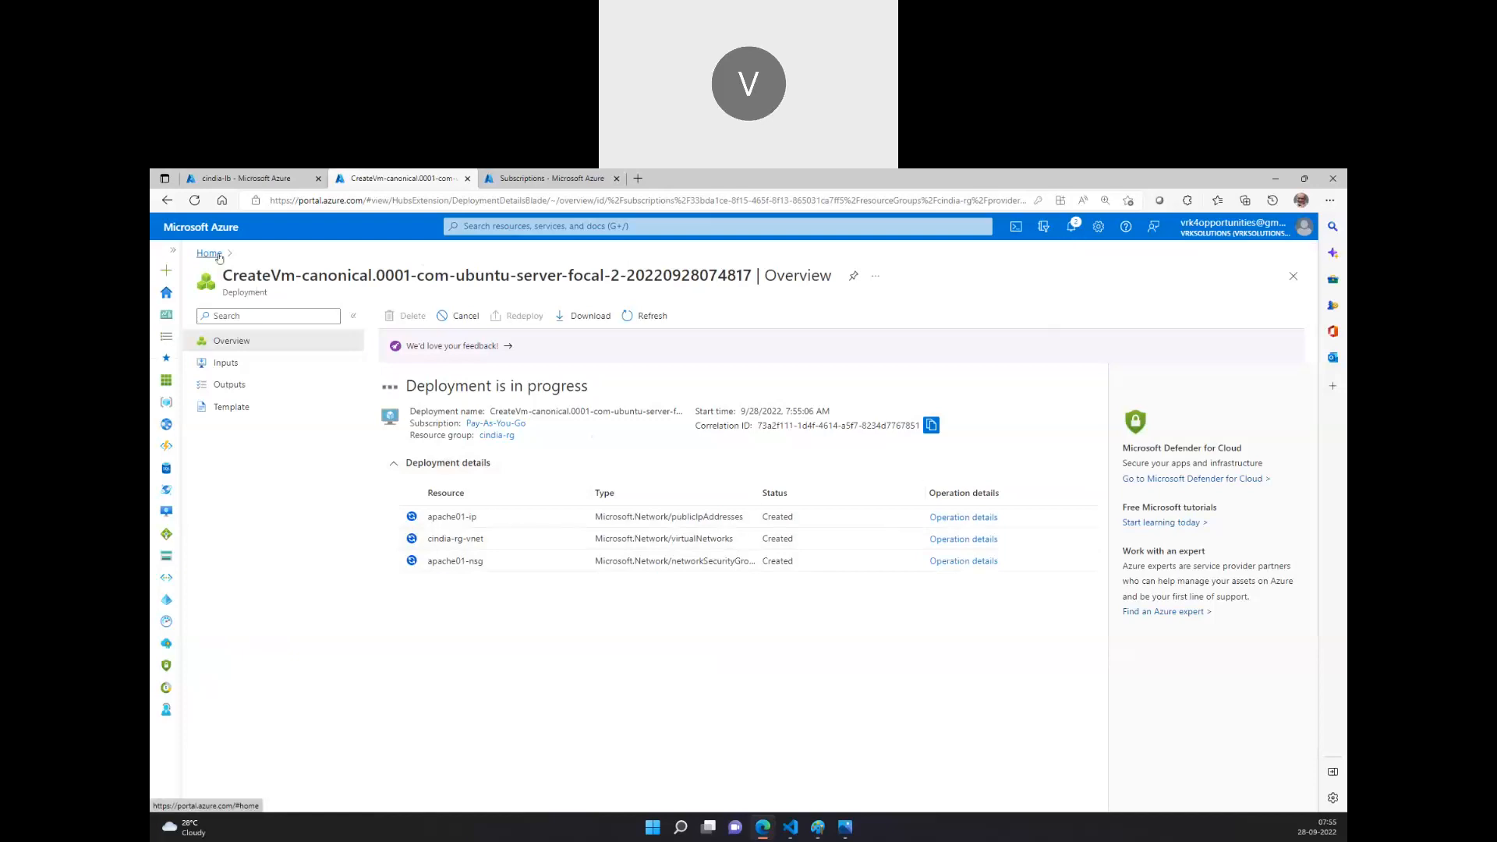
Refer to the load balancer diagram in Paint, return to the Azure portal and start another Azure virtual machine.
left_click(813, 830)
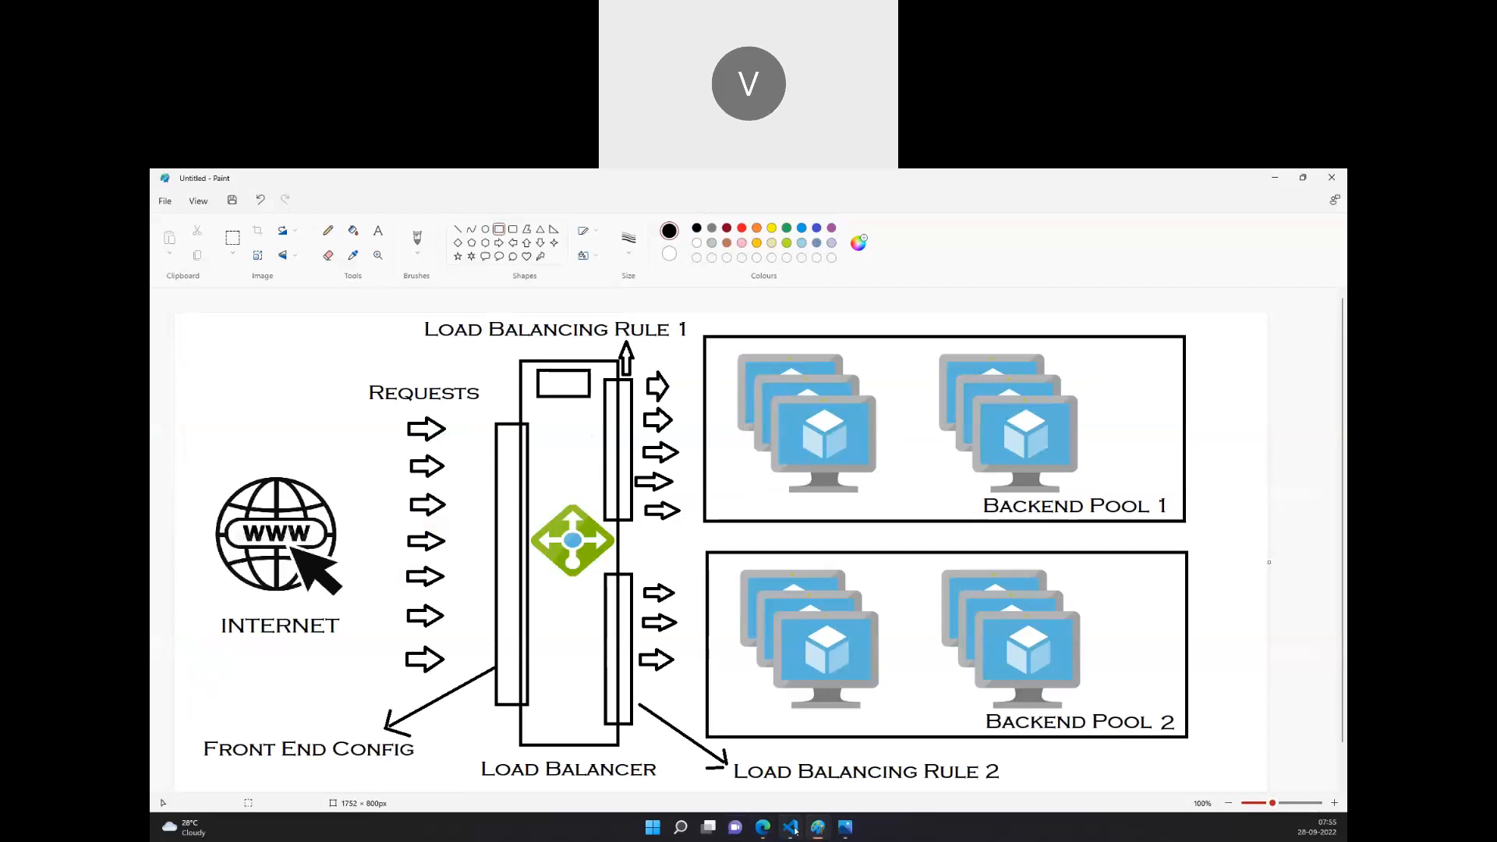
left_click(762, 826)
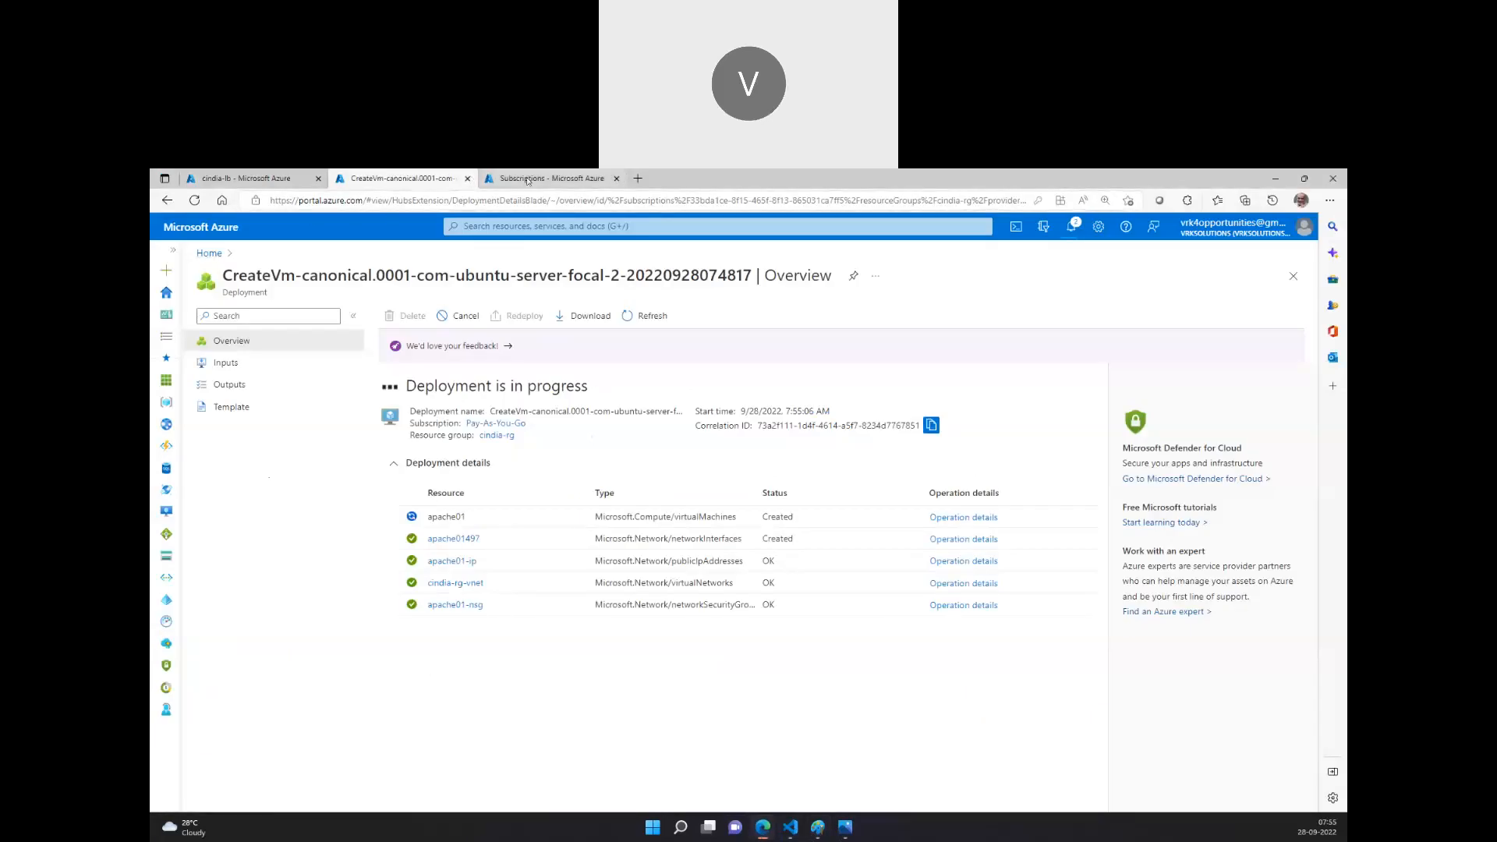
left_click(210, 255)
left_click(488, 303)
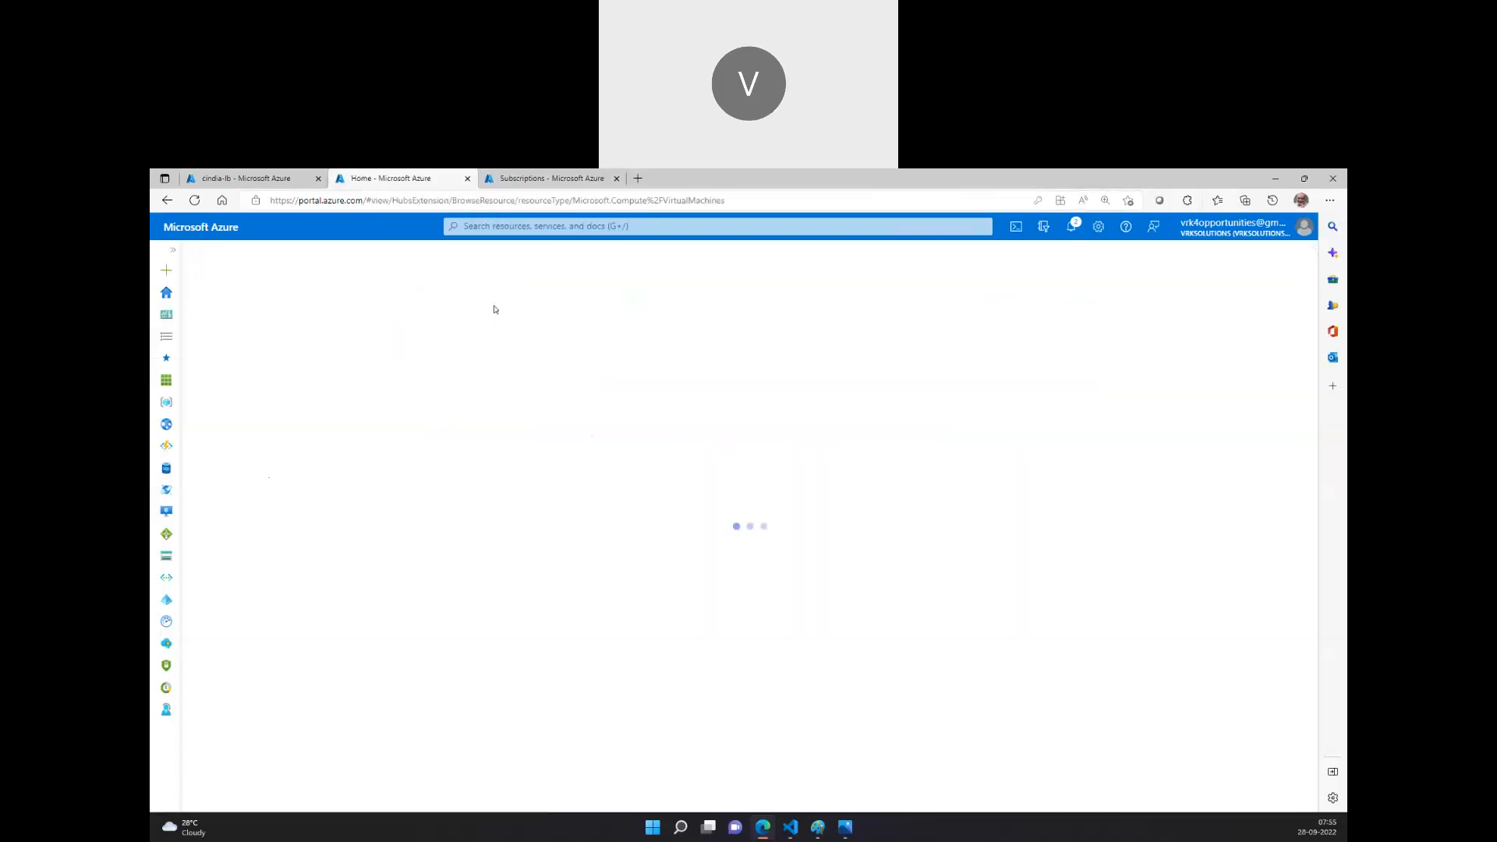
left_click(218, 312)
left_click(246, 340)
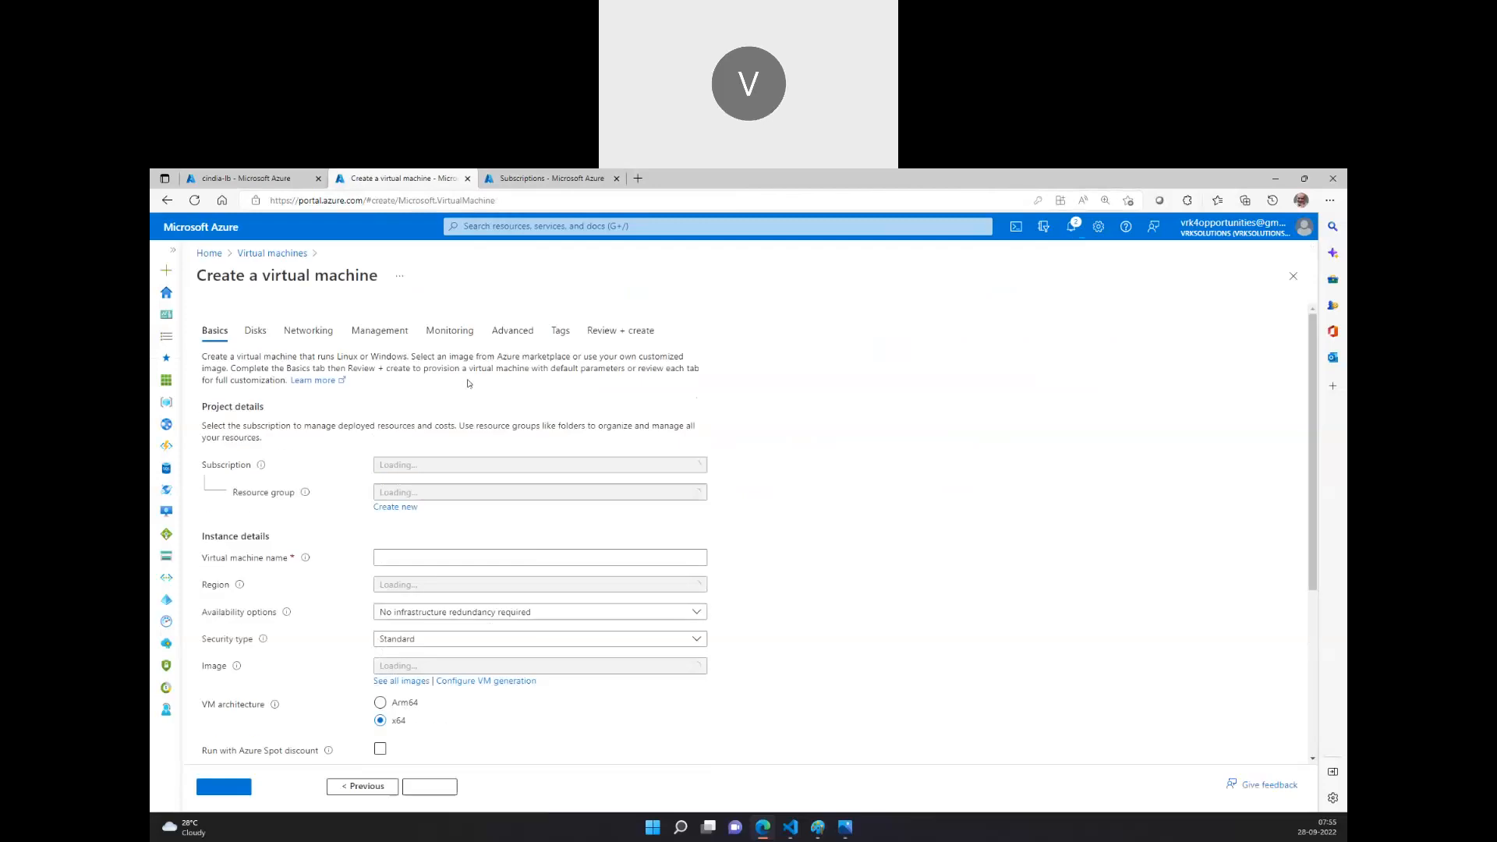
Assign the new virtual machine to resource group cindia-rg and name it nginx01.
left_click(421, 492)
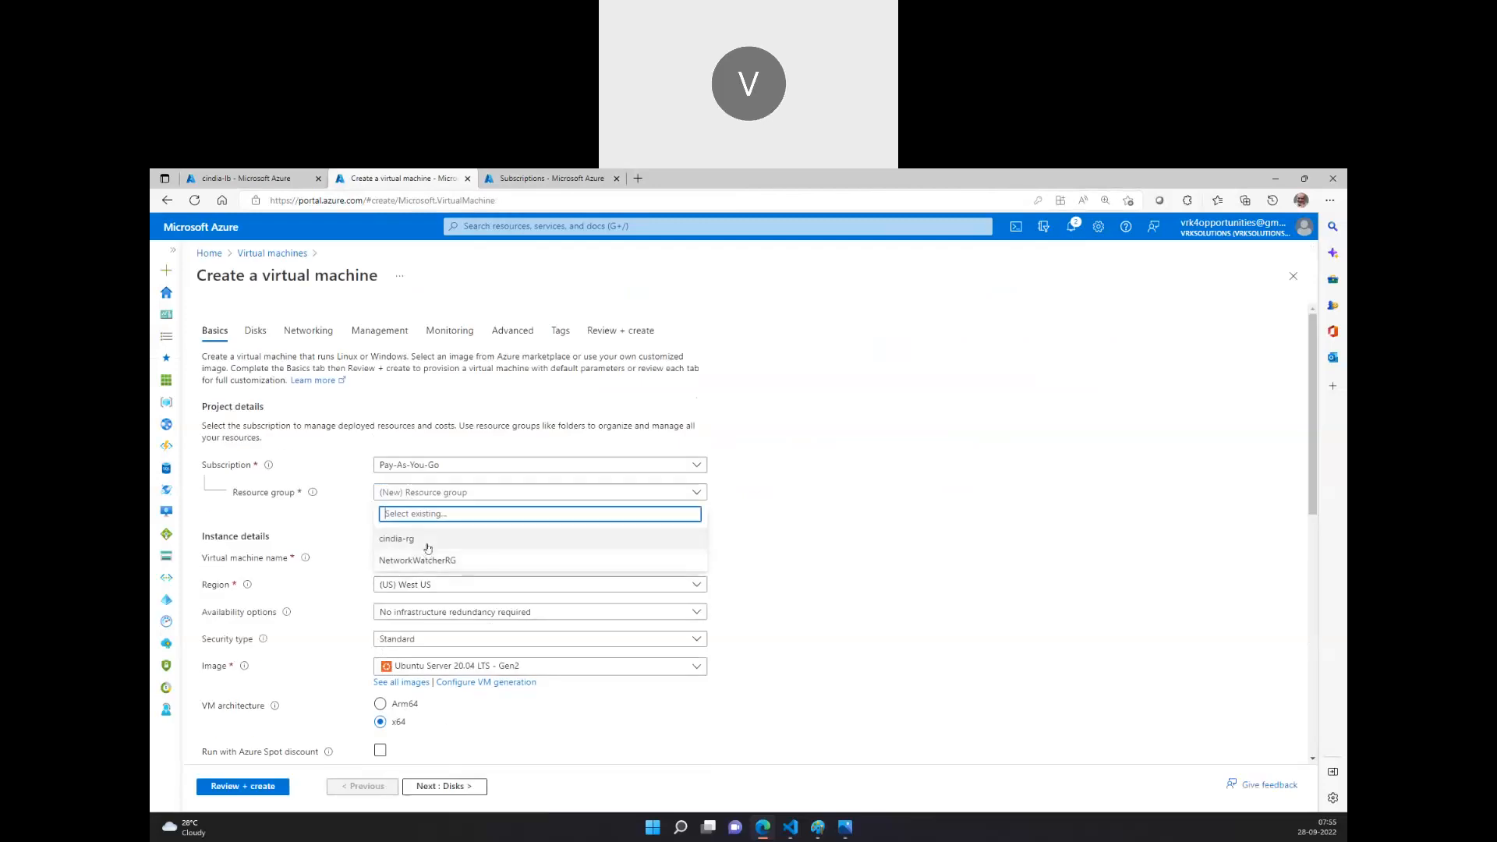
left_click(424, 539)
left_click(424, 558)
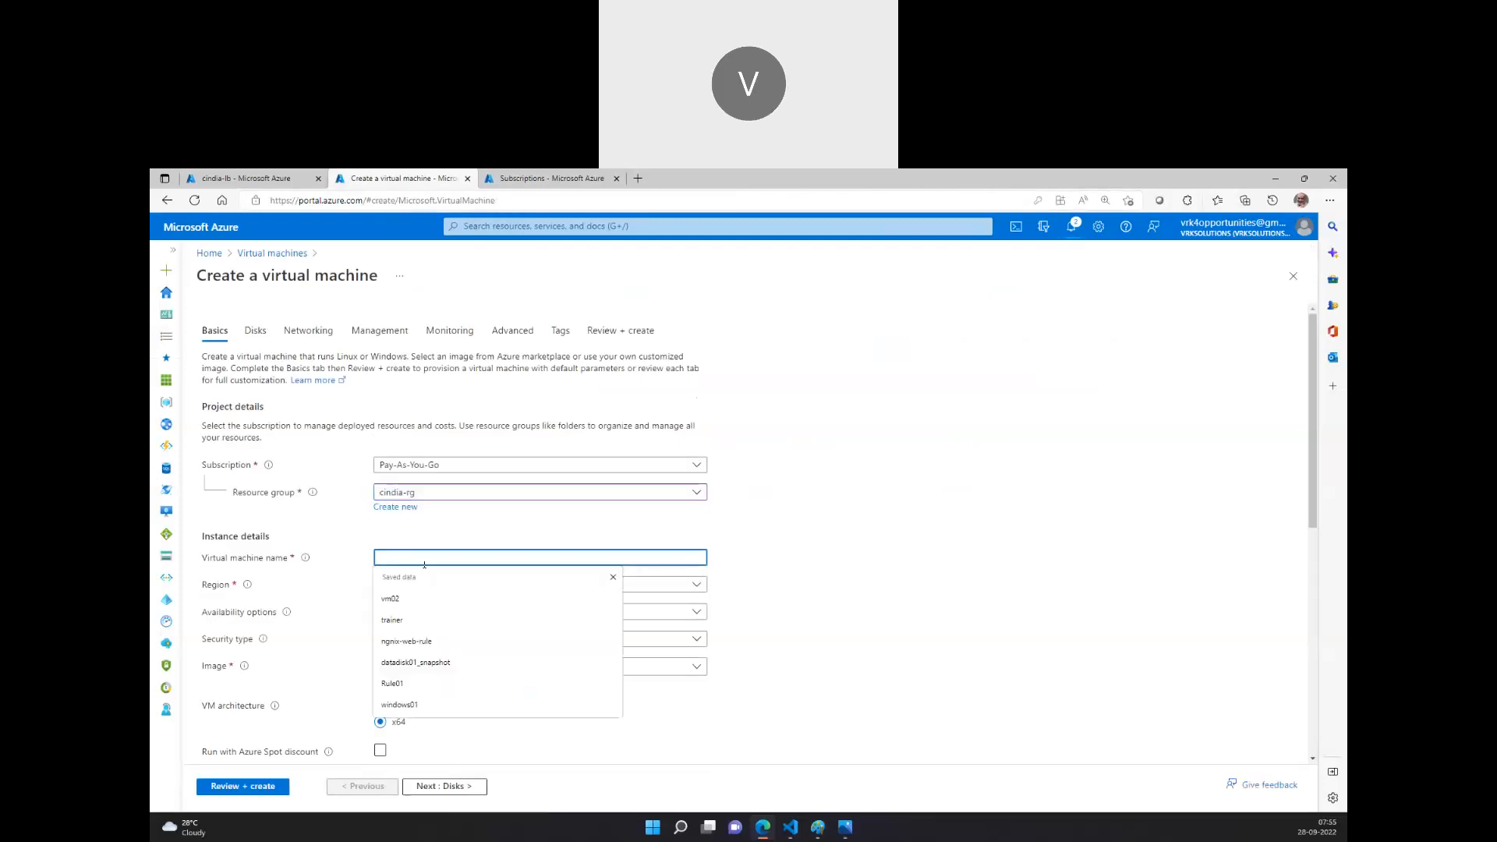
type("ng")
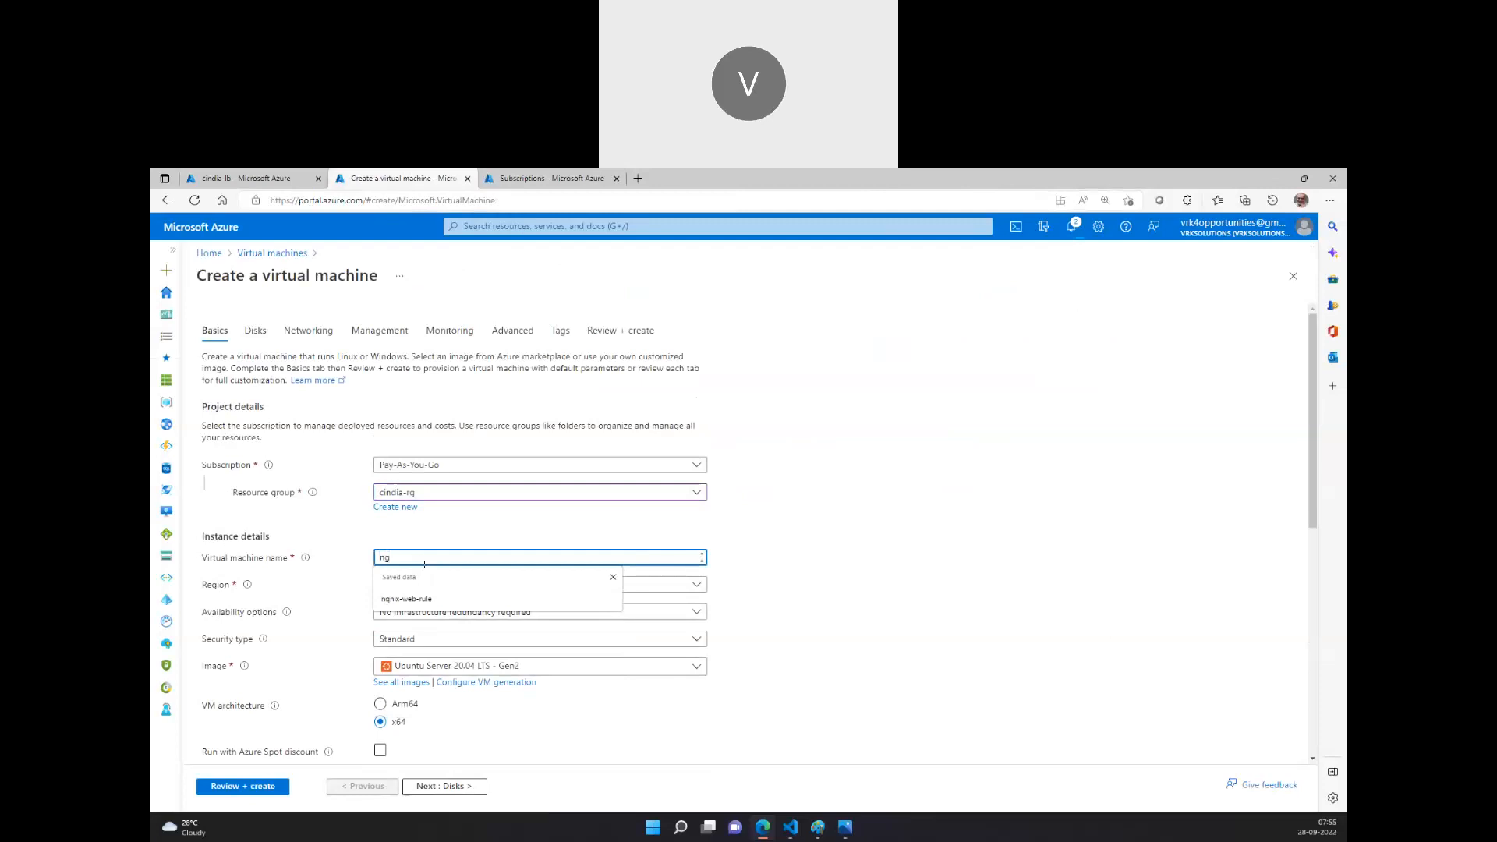
type("inx01")
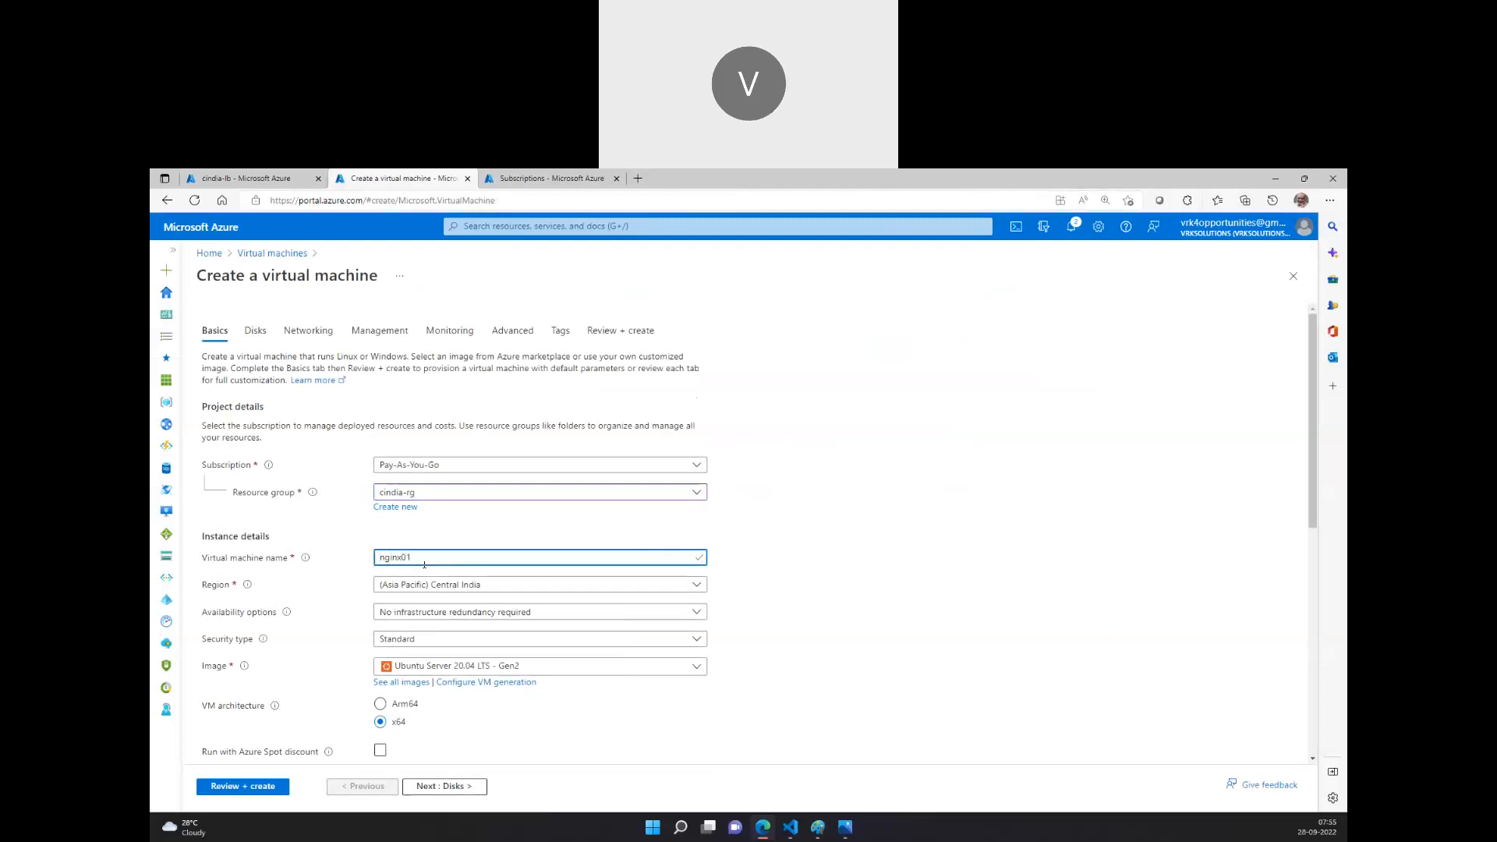
Enable the Azure Spot discount for nginx01.
scroll(509, 578, "down", 2)
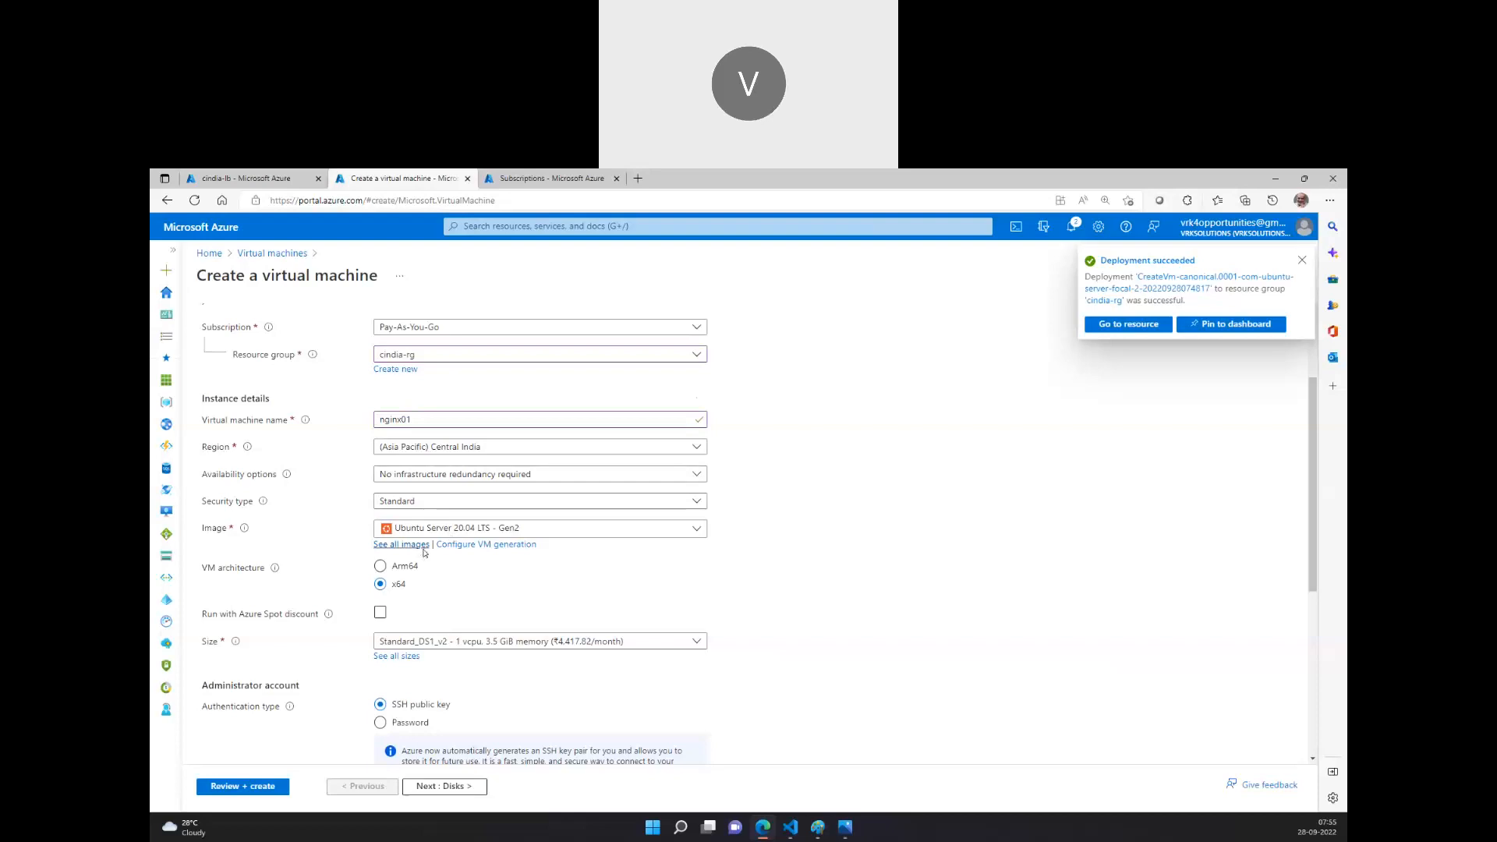
scroll(436, 534, "down", 1)
left_click(379, 543)
Set nginx01's administrator account to password authentication with username trainer, and enter and confirm the account password.
scroll(394, 654, "down", 2)
scroll(394, 653, "down", 3)
left_click(397, 475)
left_click(404, 506)
type("trainer")
key("Tab")
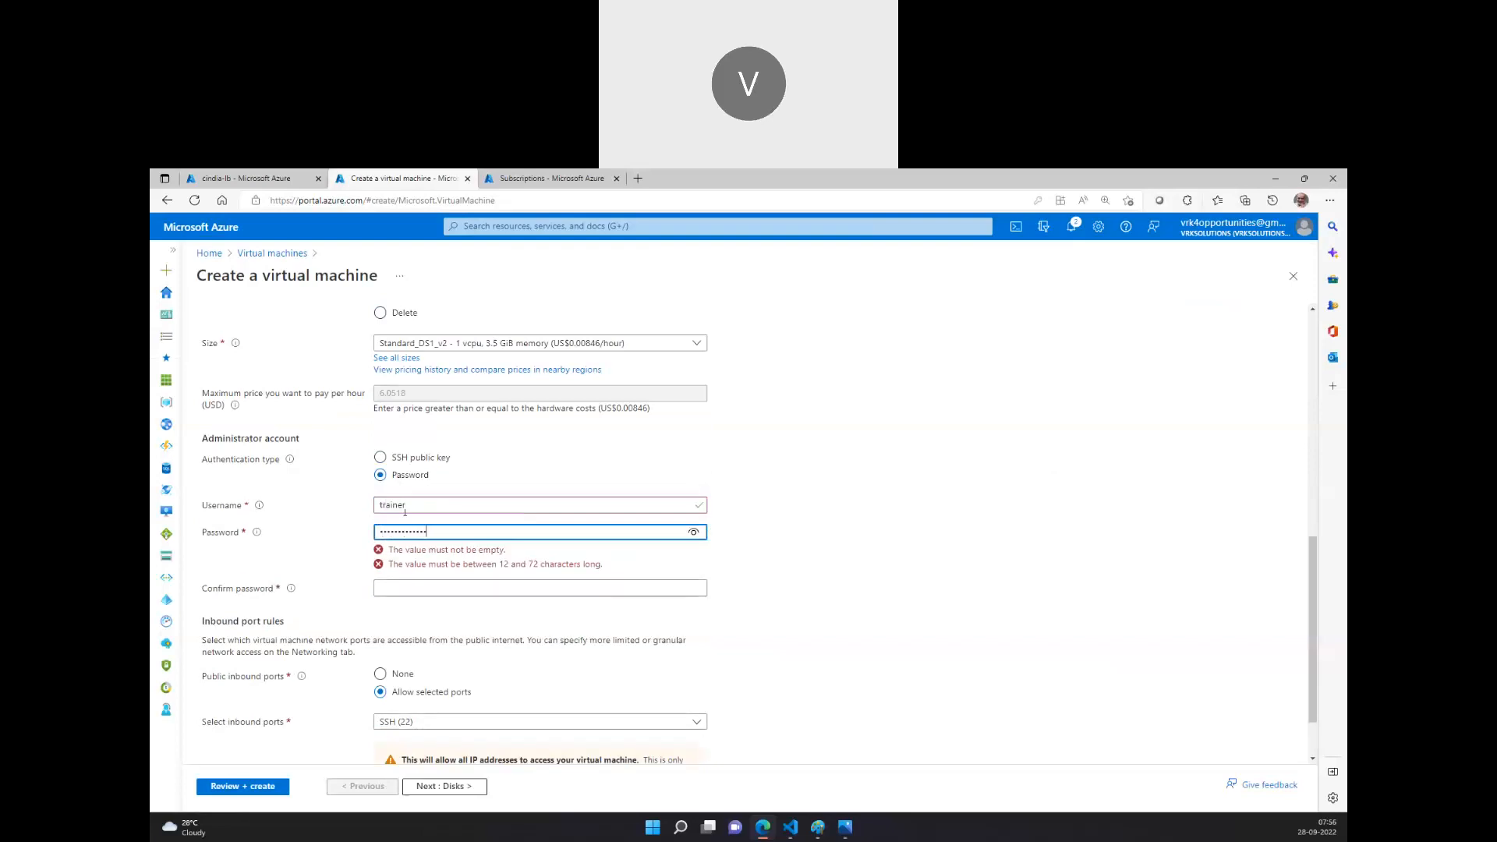
key("Tab")
type("P")
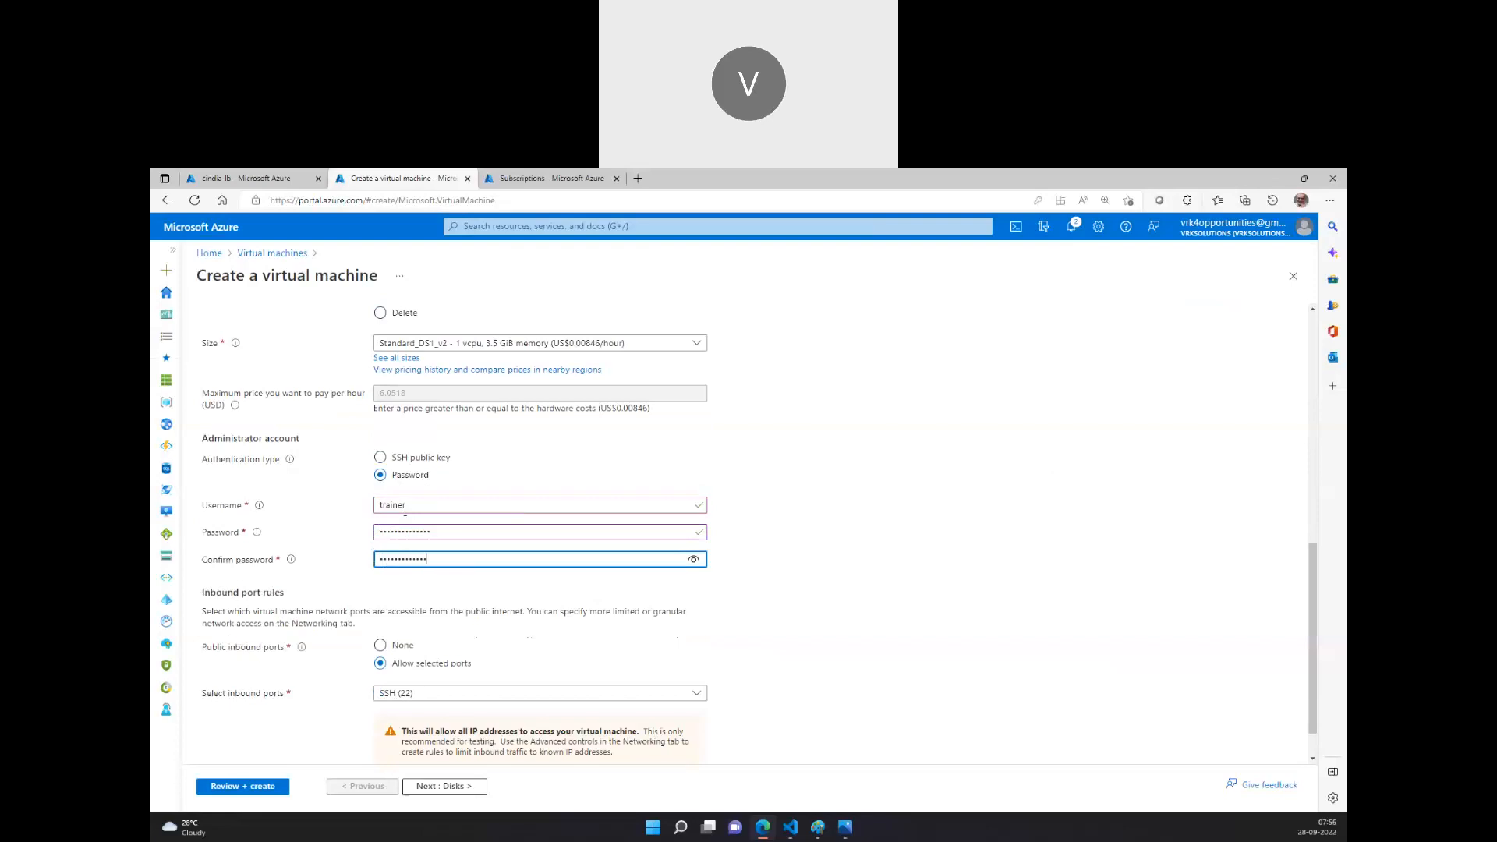
Review nginx01's basic settings, including its region, image, Spot options and size.
scroll(589, 439, "up", 10)
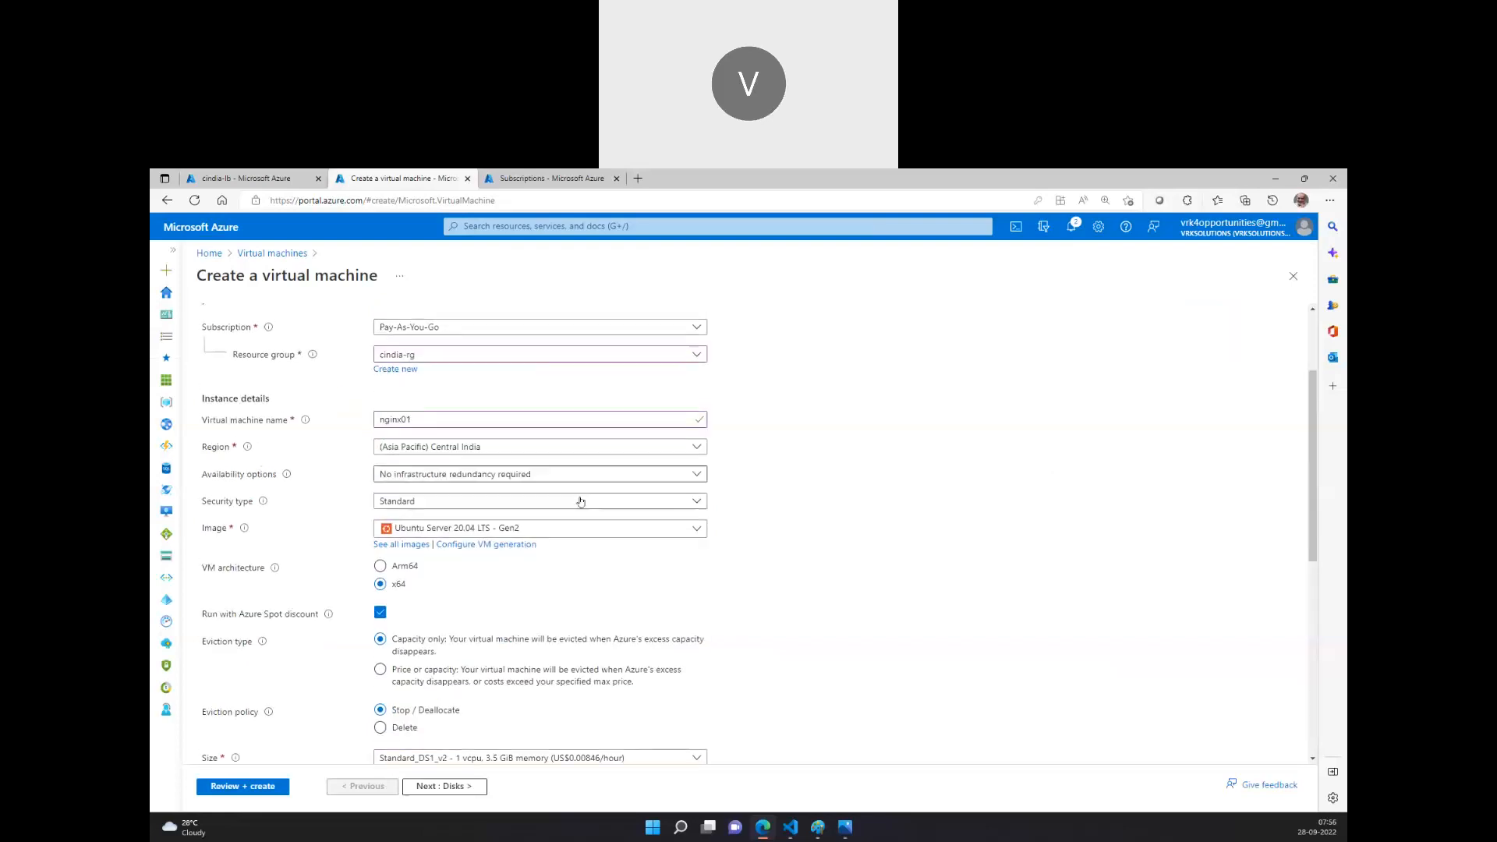
scroll(578, 527, "down", 2)
scroll(578, 527, "down", 8)
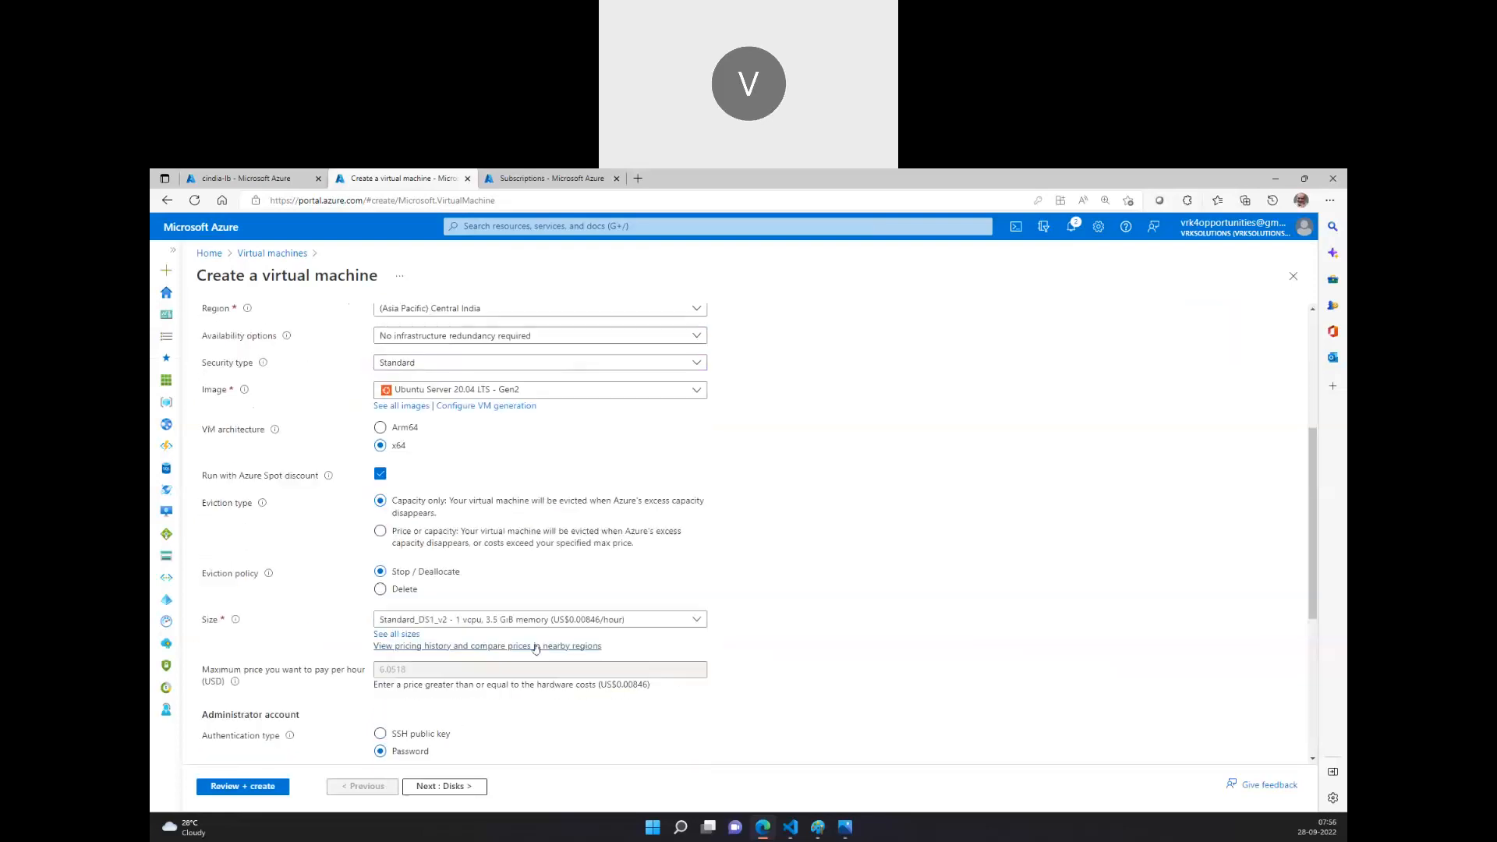
Keep nginx01's default disk settings and set its public IP and NIC to be deleted with the virtual machine.
left_click(449, 787)
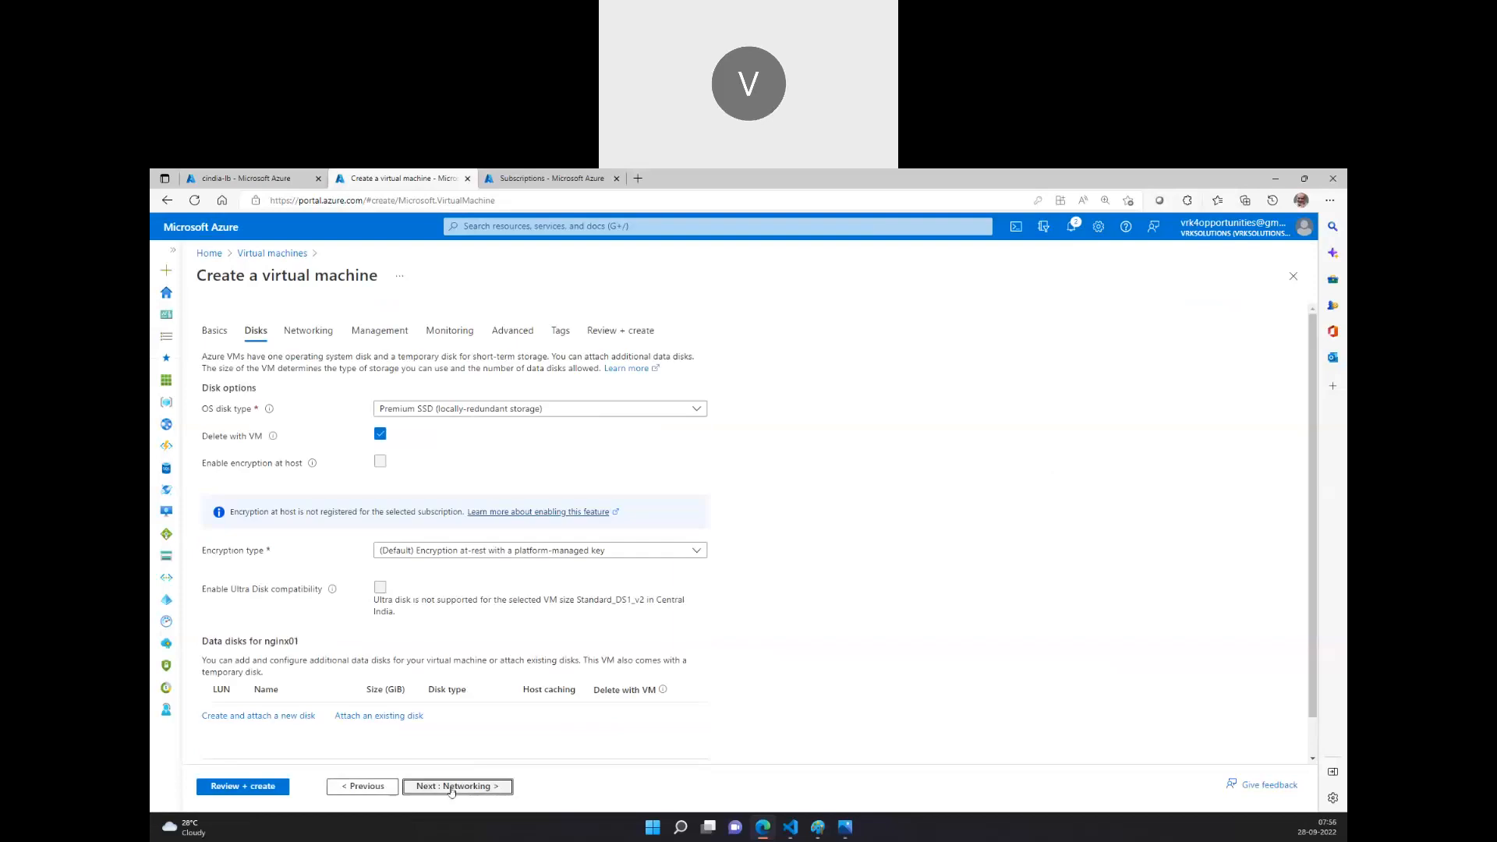
left_click(451, 789)
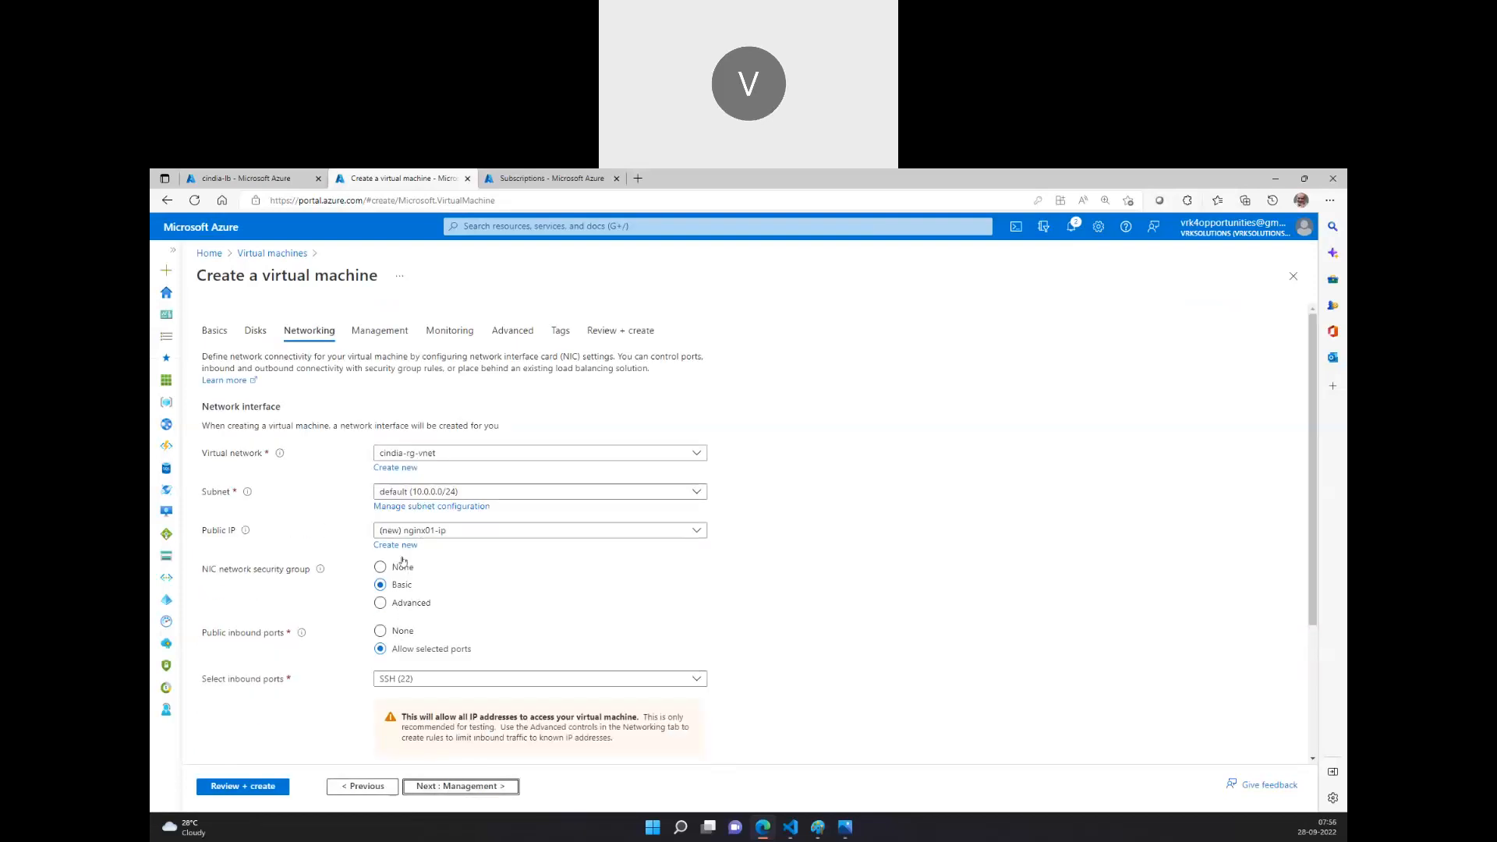
scroll(437, 623, "down", 2)
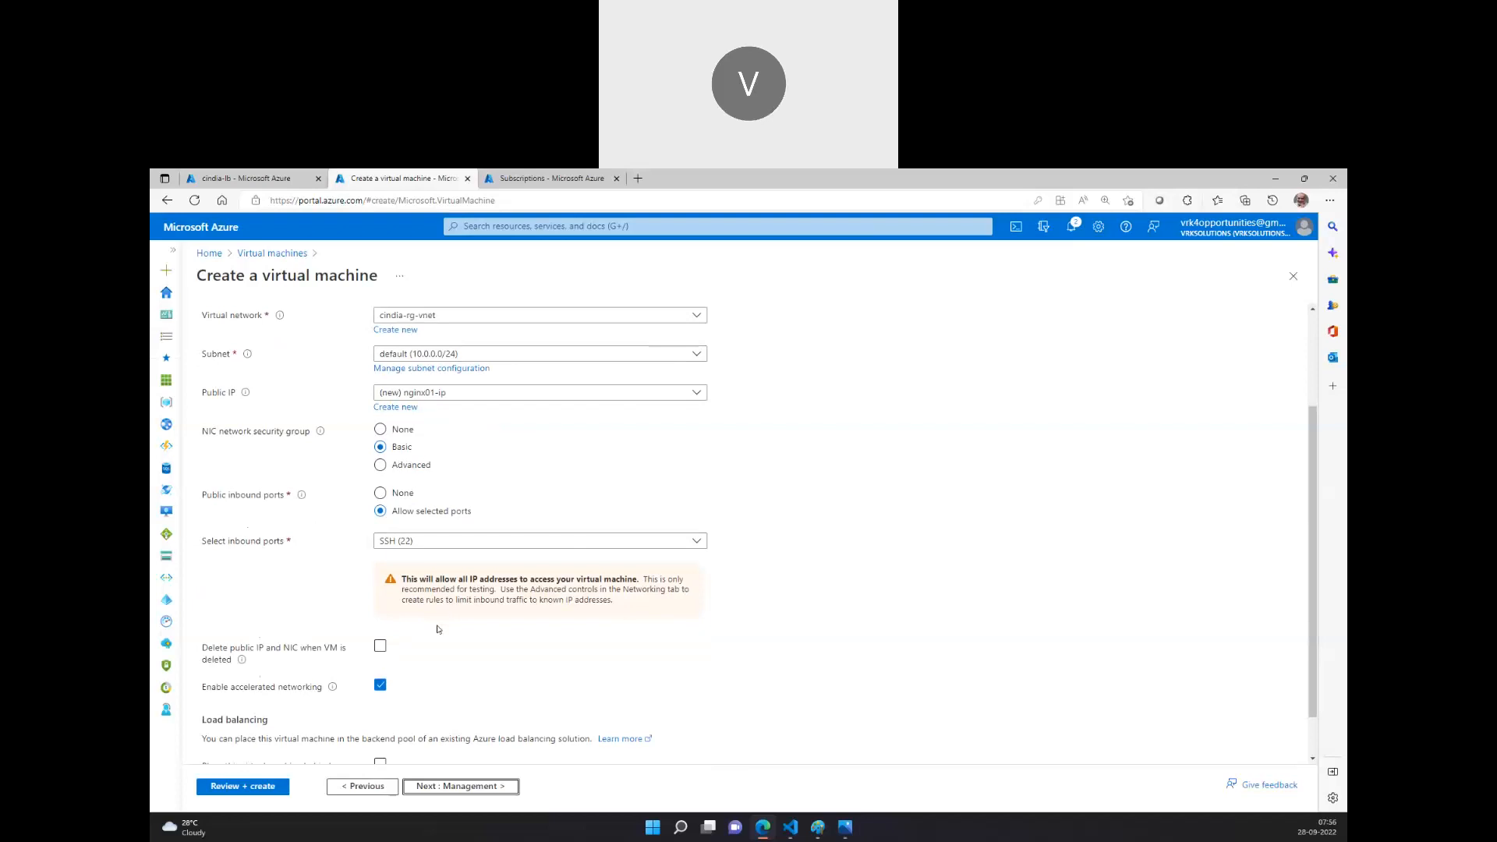
left_click(381, 646)
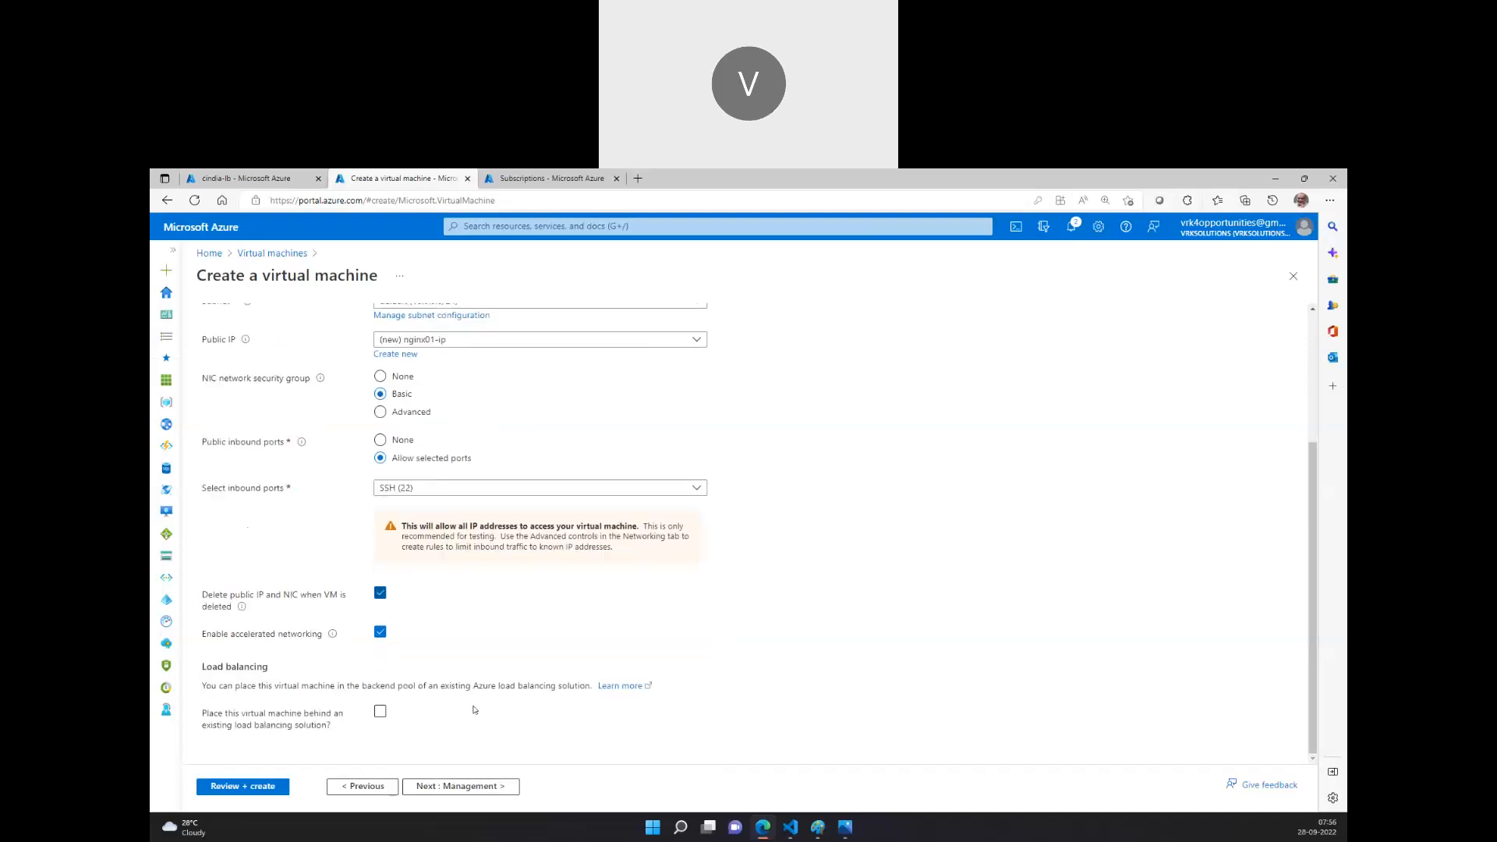
Place nginx01 behind the existing Azure load balancer cindia-lb, using backend pool bpool01.
left_click(379, 711)
scroll(525, 623, "down", 2)
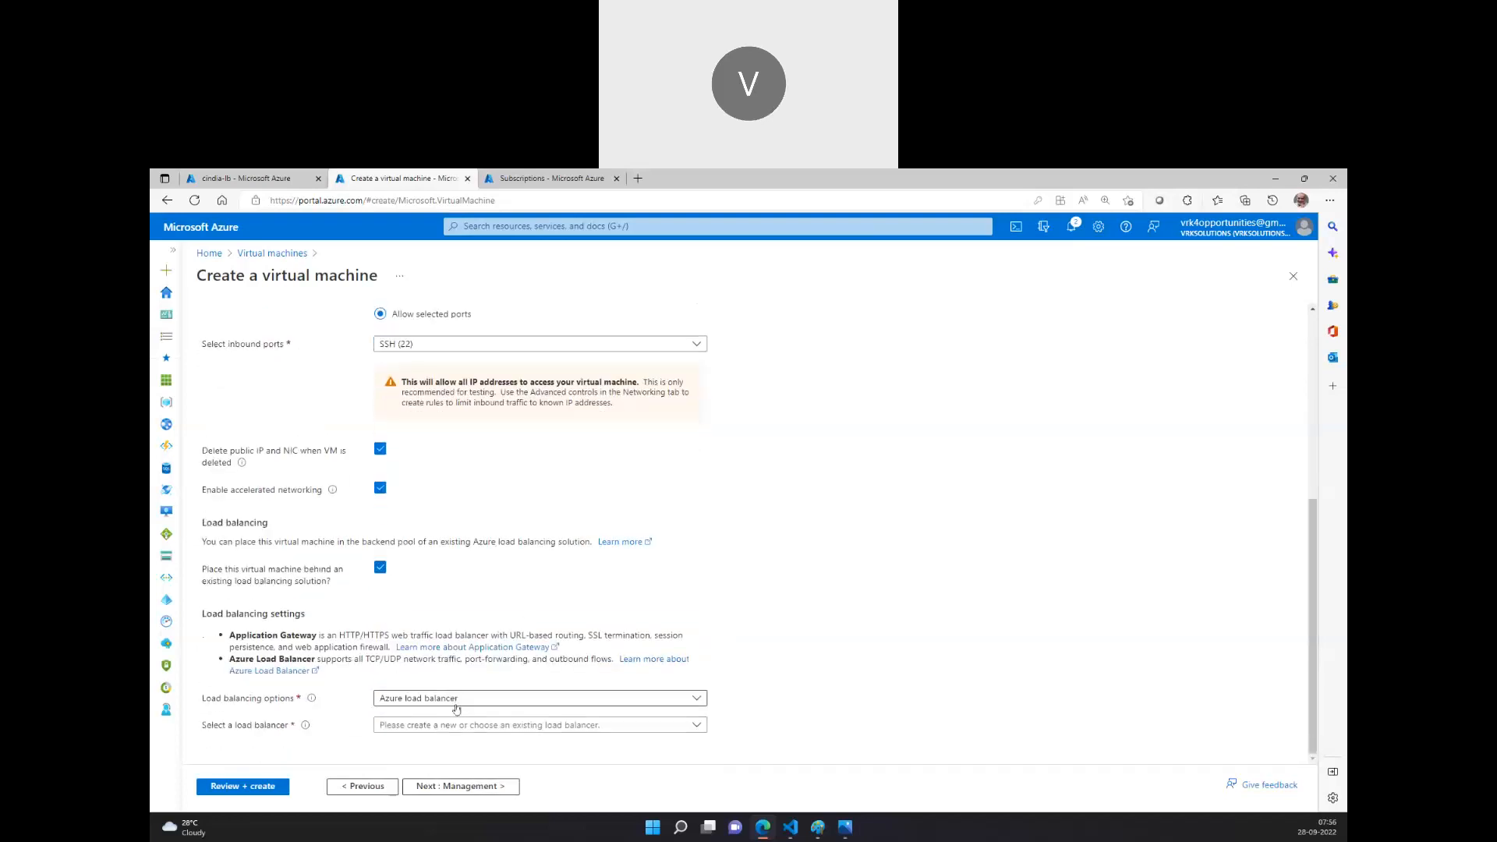
left_click(444, 724)
left_click(481, 666)
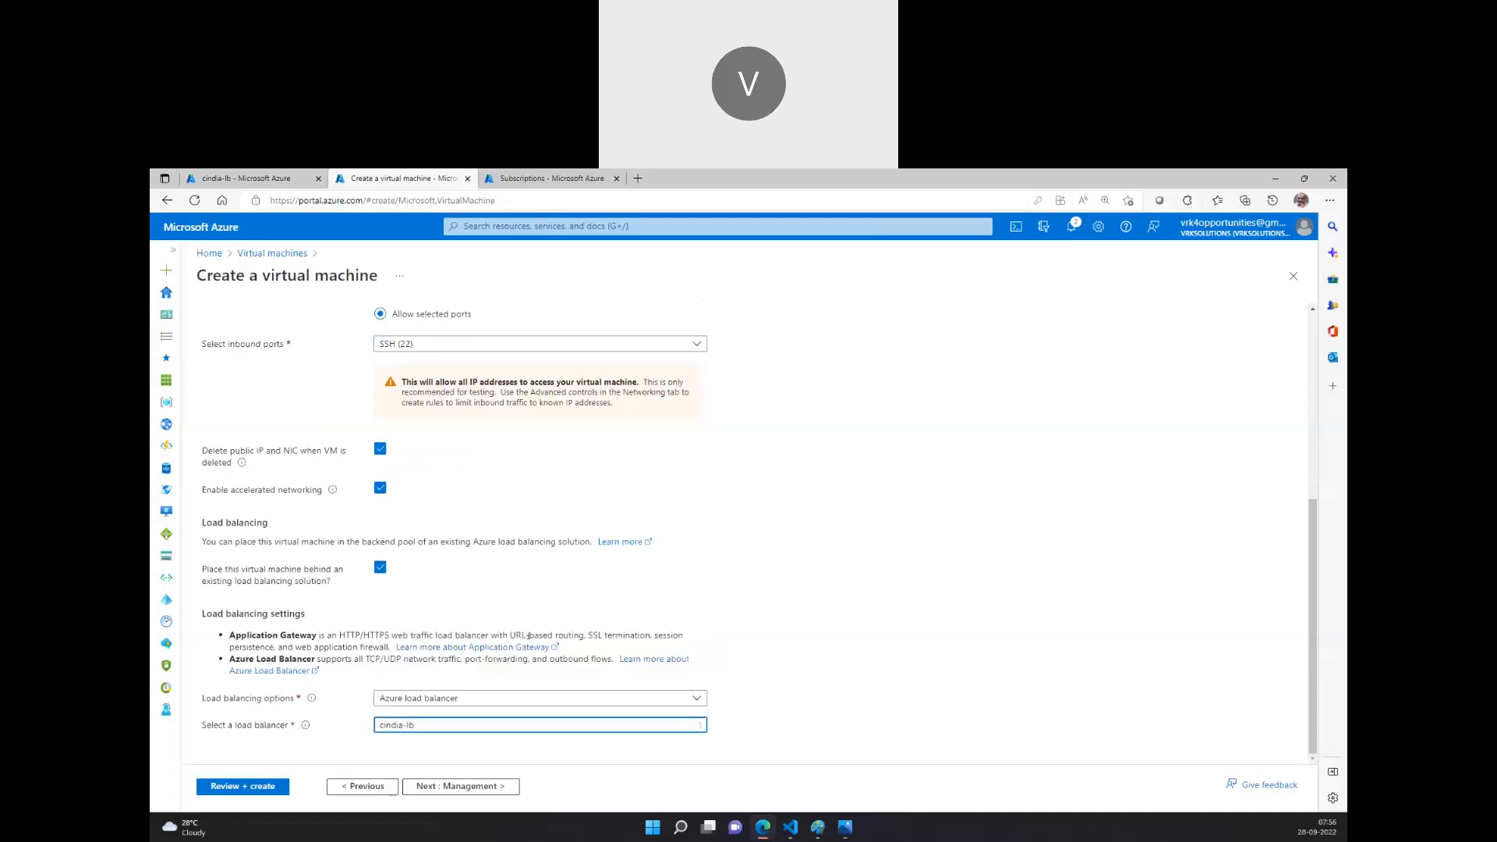
scroll(500, 686, "down", 1)
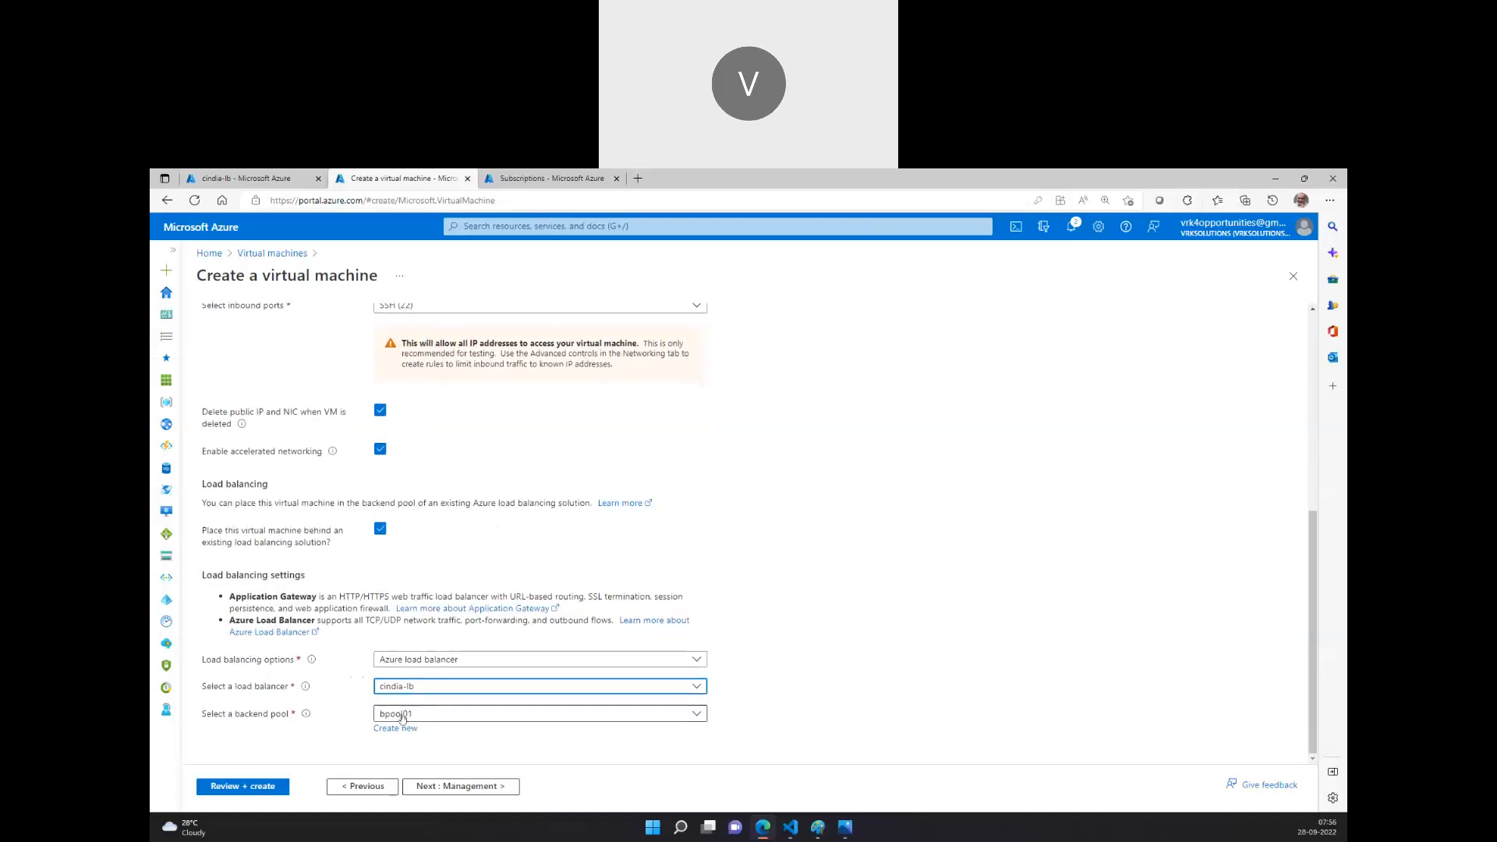
scroll(475, 624, "up", 10)
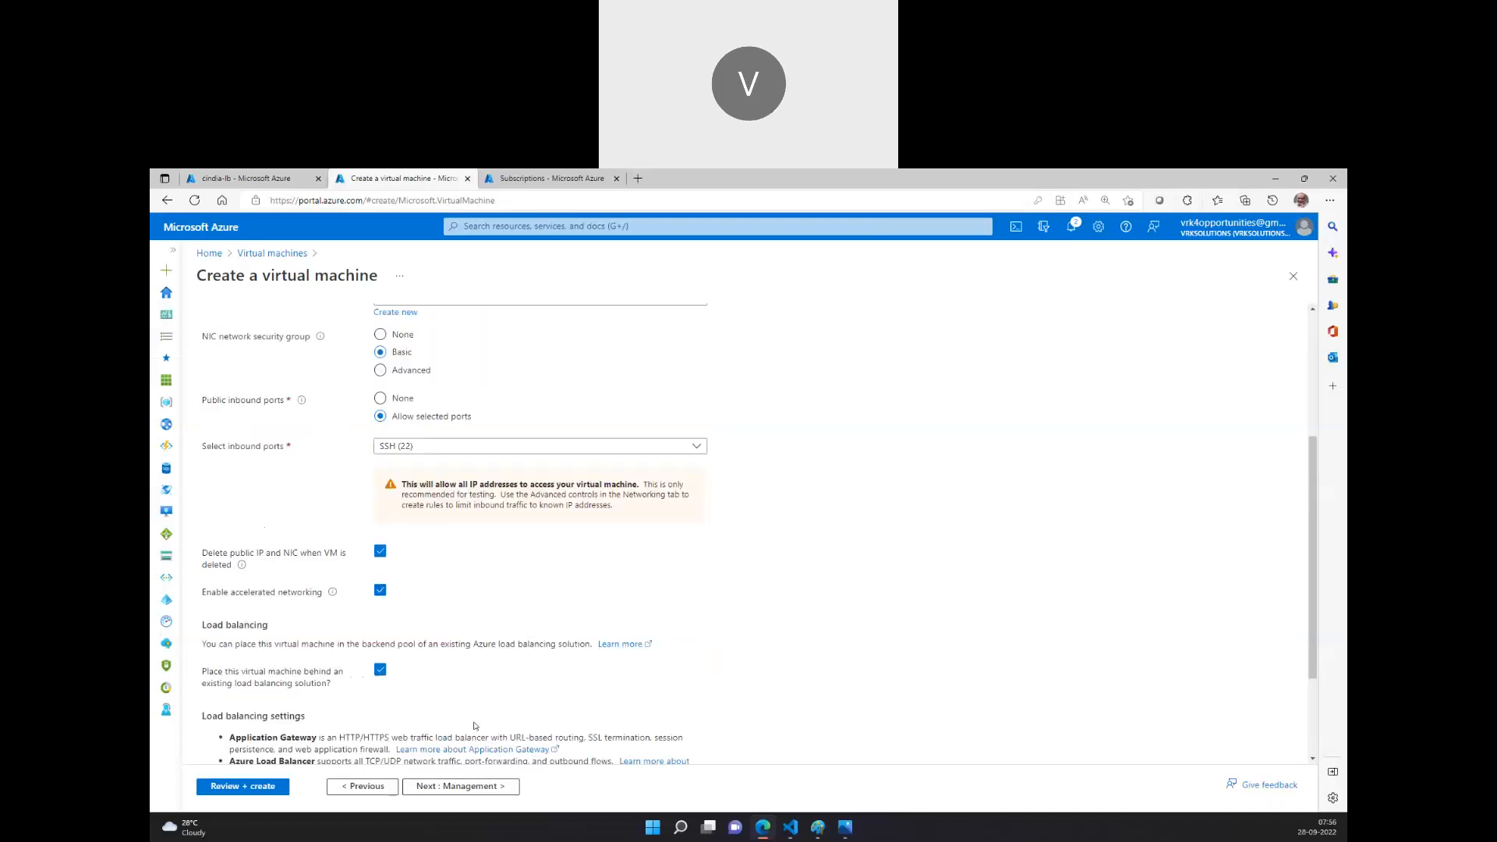
Leave nginx01's management options at their defaults and disable boot diagnostics.
left_click(471, 788)
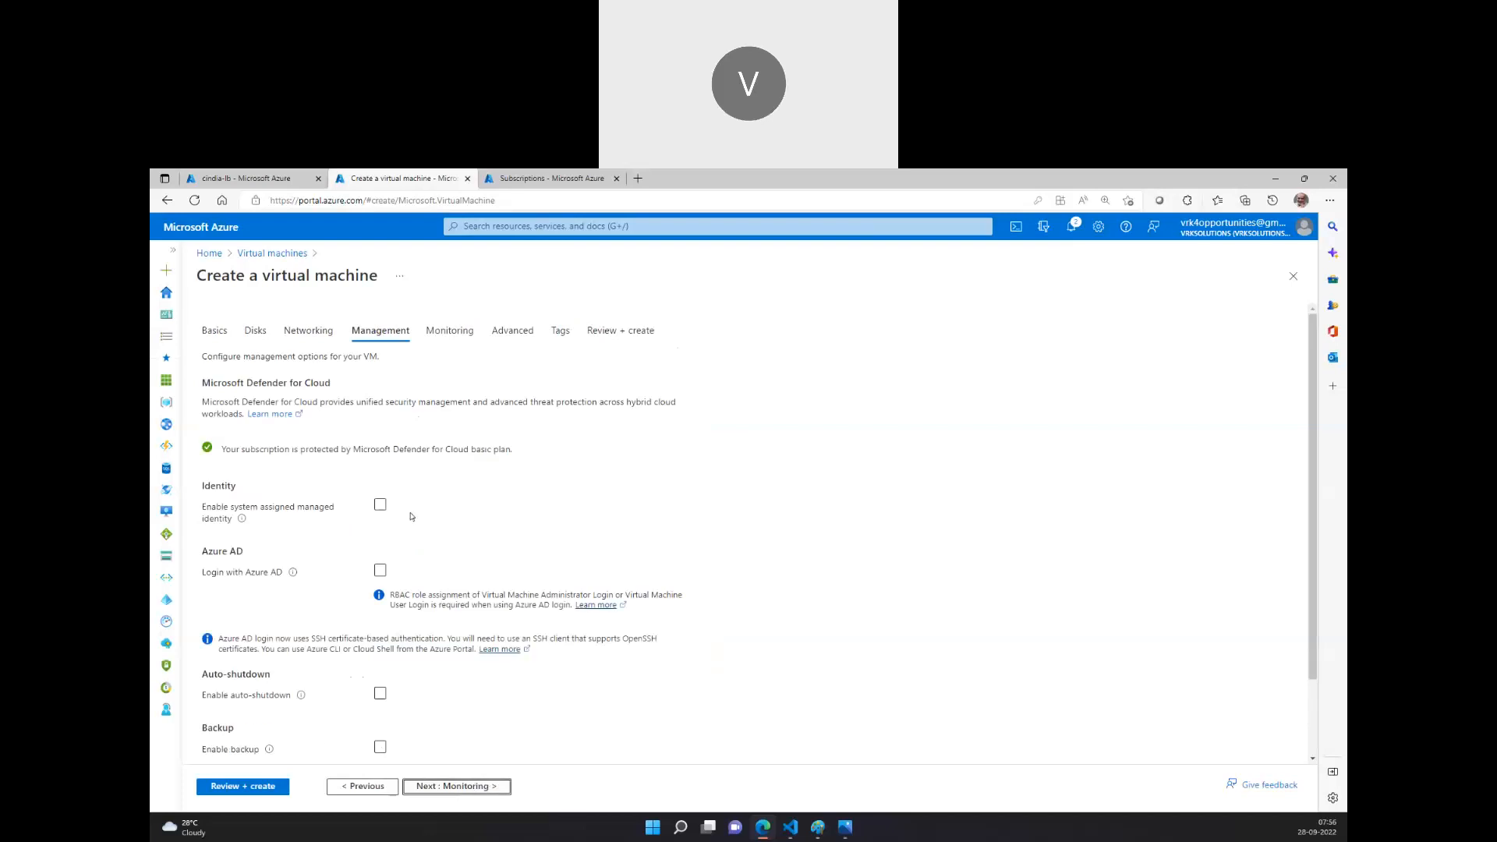
left_click(452, 789)
left_click(380, 437)
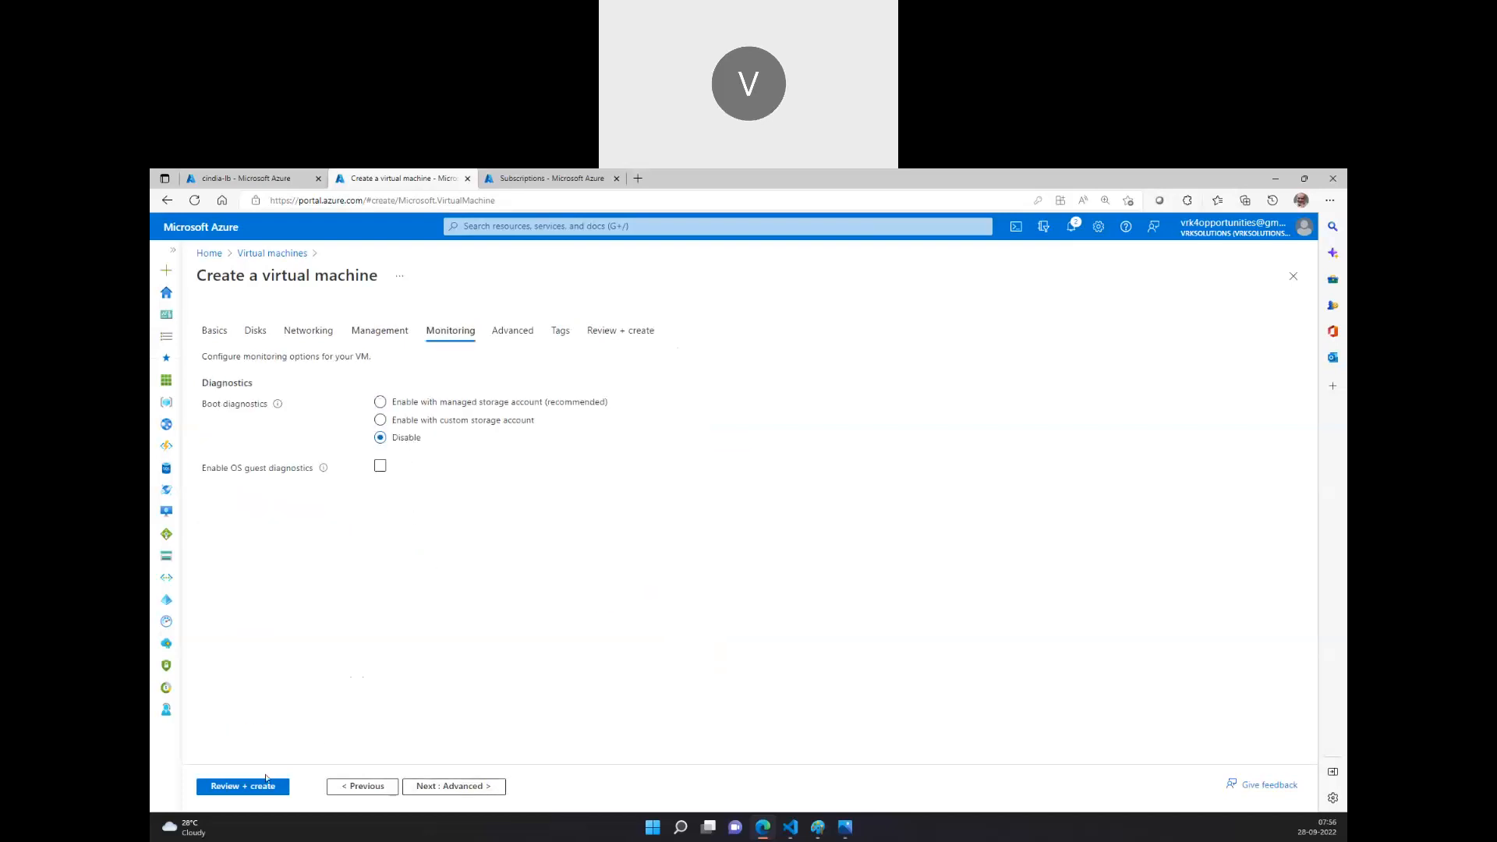
Validate nginx01's configuration, review its basics, disk and networking summary, and submit the virtual machine for creation.
left_click(256, 792)
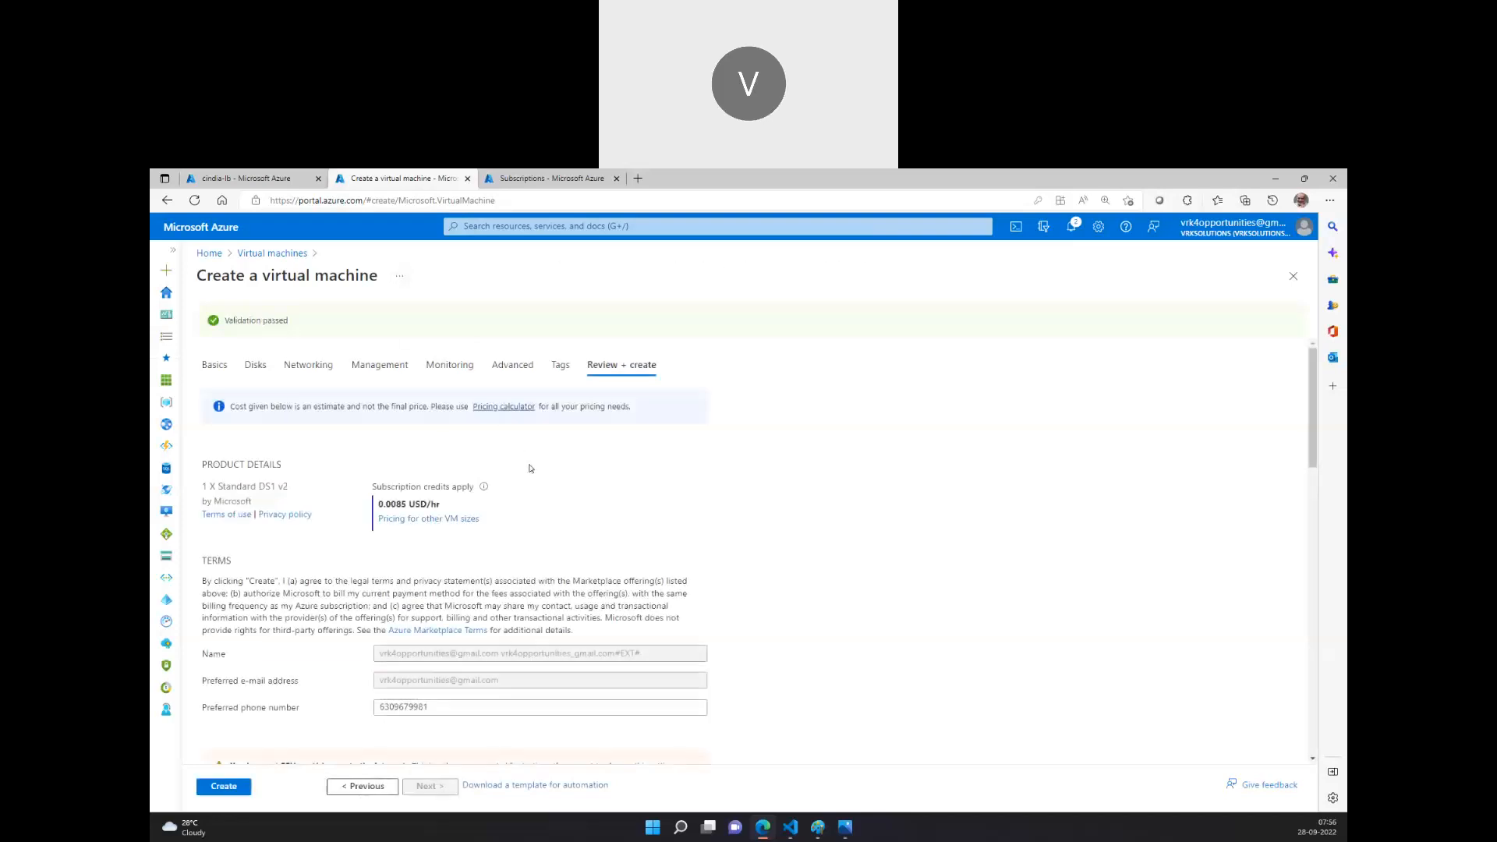
scroll(420, 450, "down", 6)
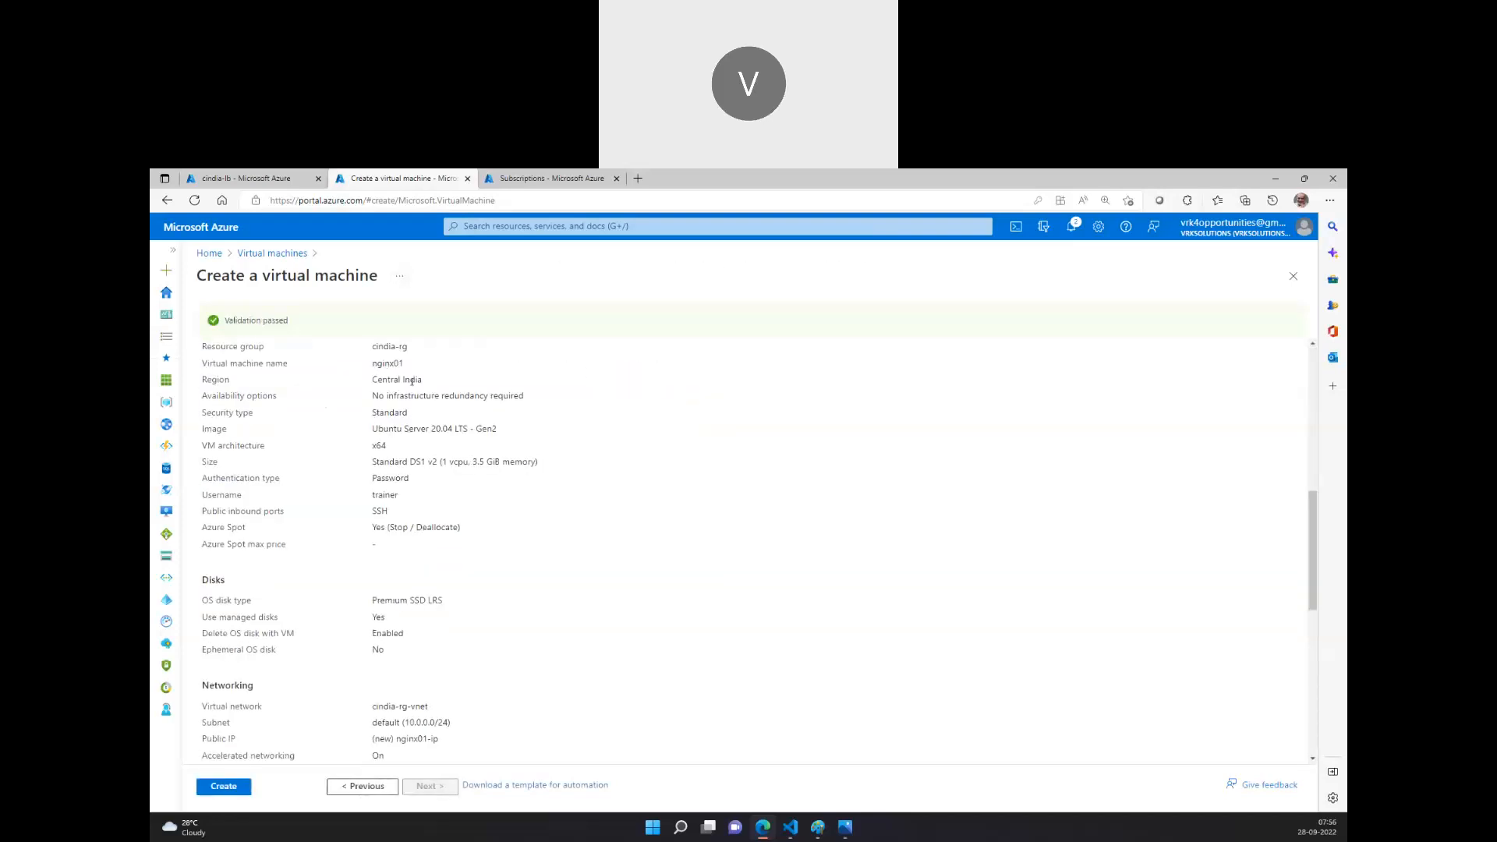
scroll(391, 648, "down", 1)
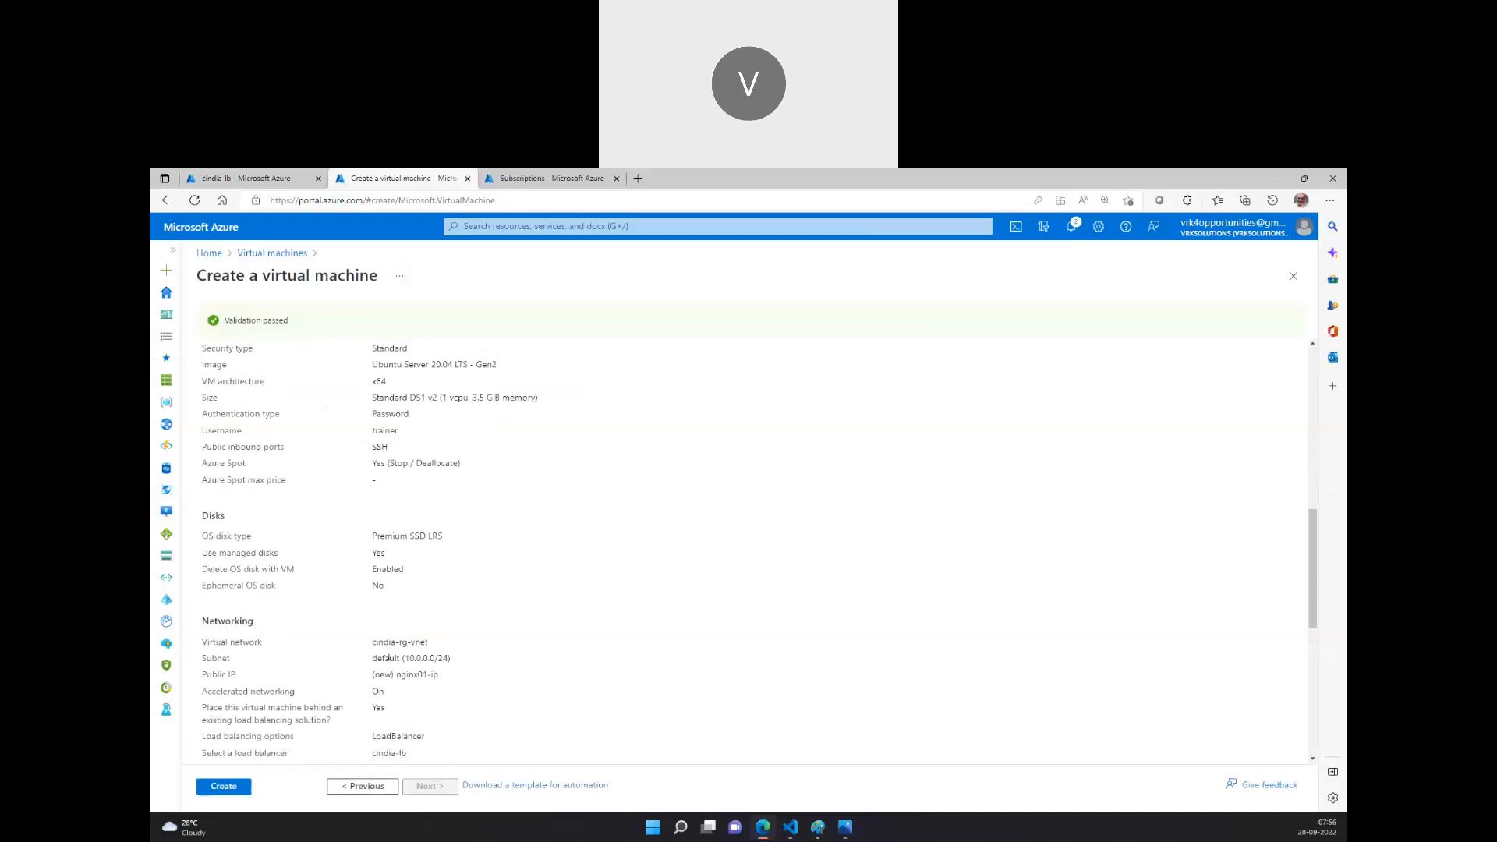
scroll(427, 646, "down", 1)
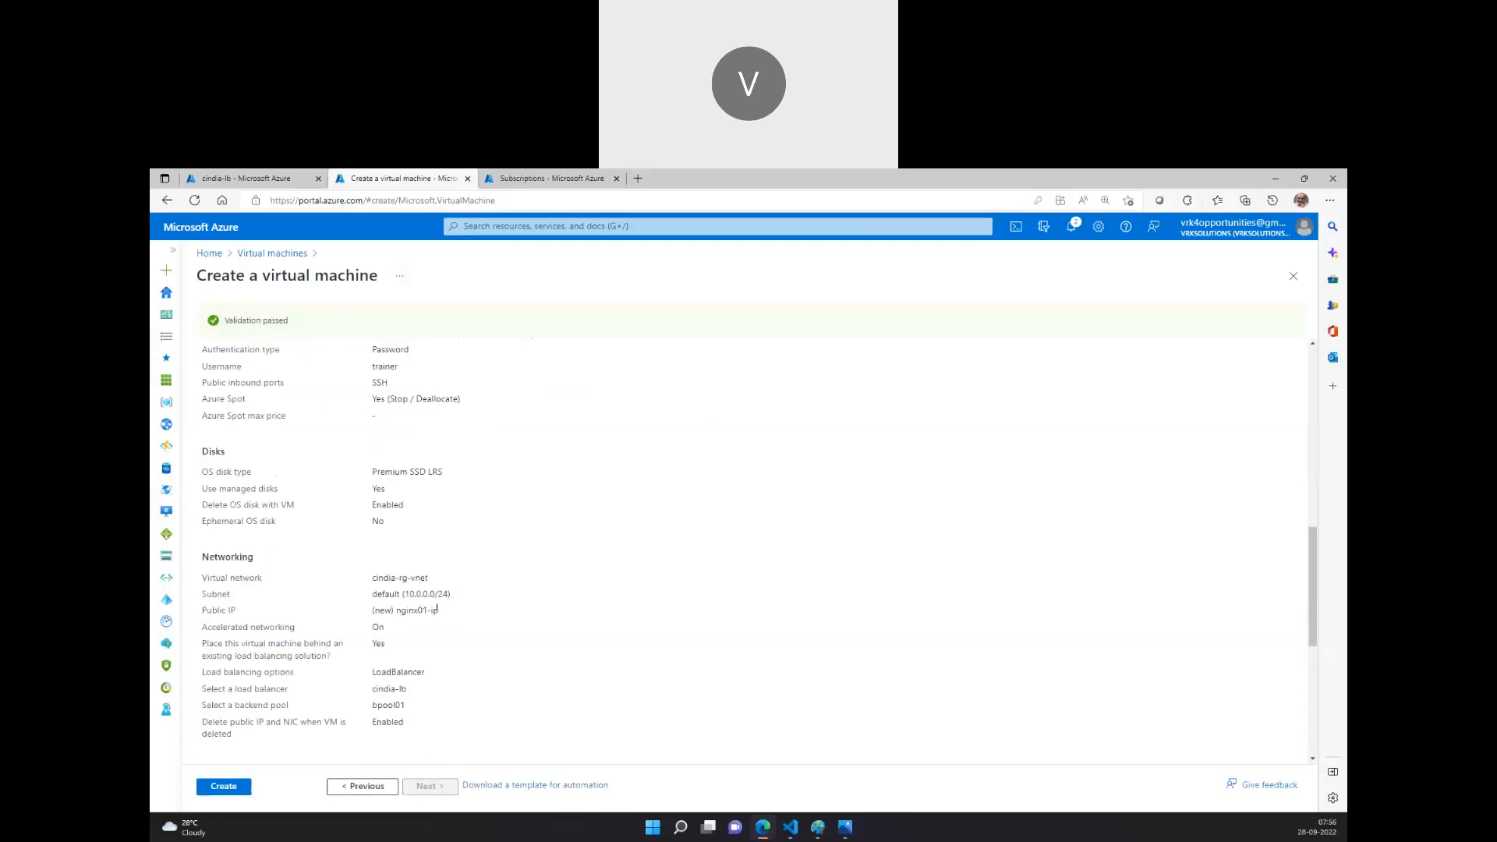
scroll(385, 578, "up", 4)
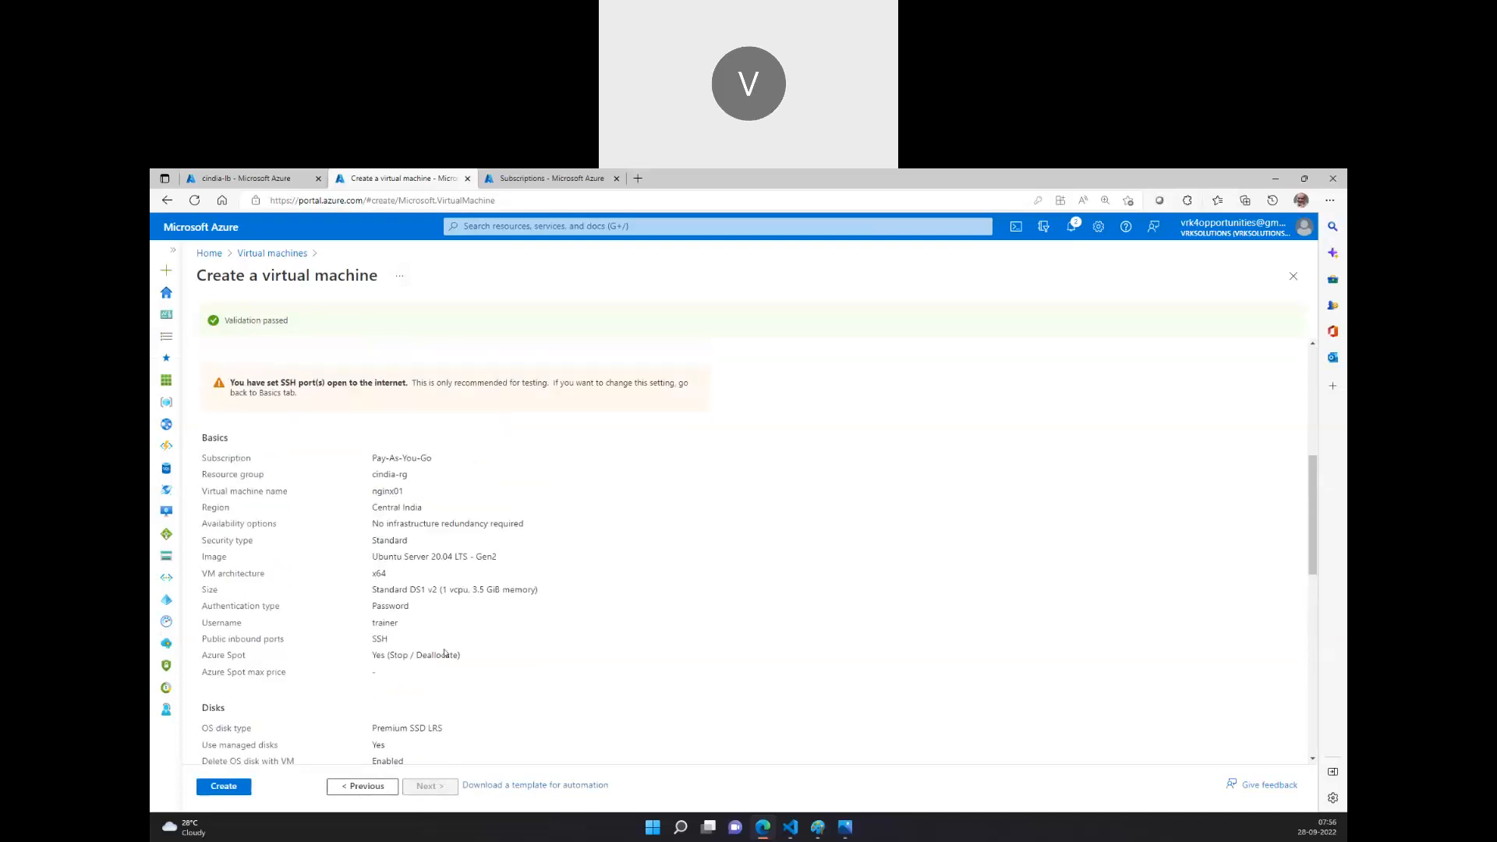
scroll(445, 654, "down", 5)
scroll(425, 633, "down", 3)
left_click(231, 790)
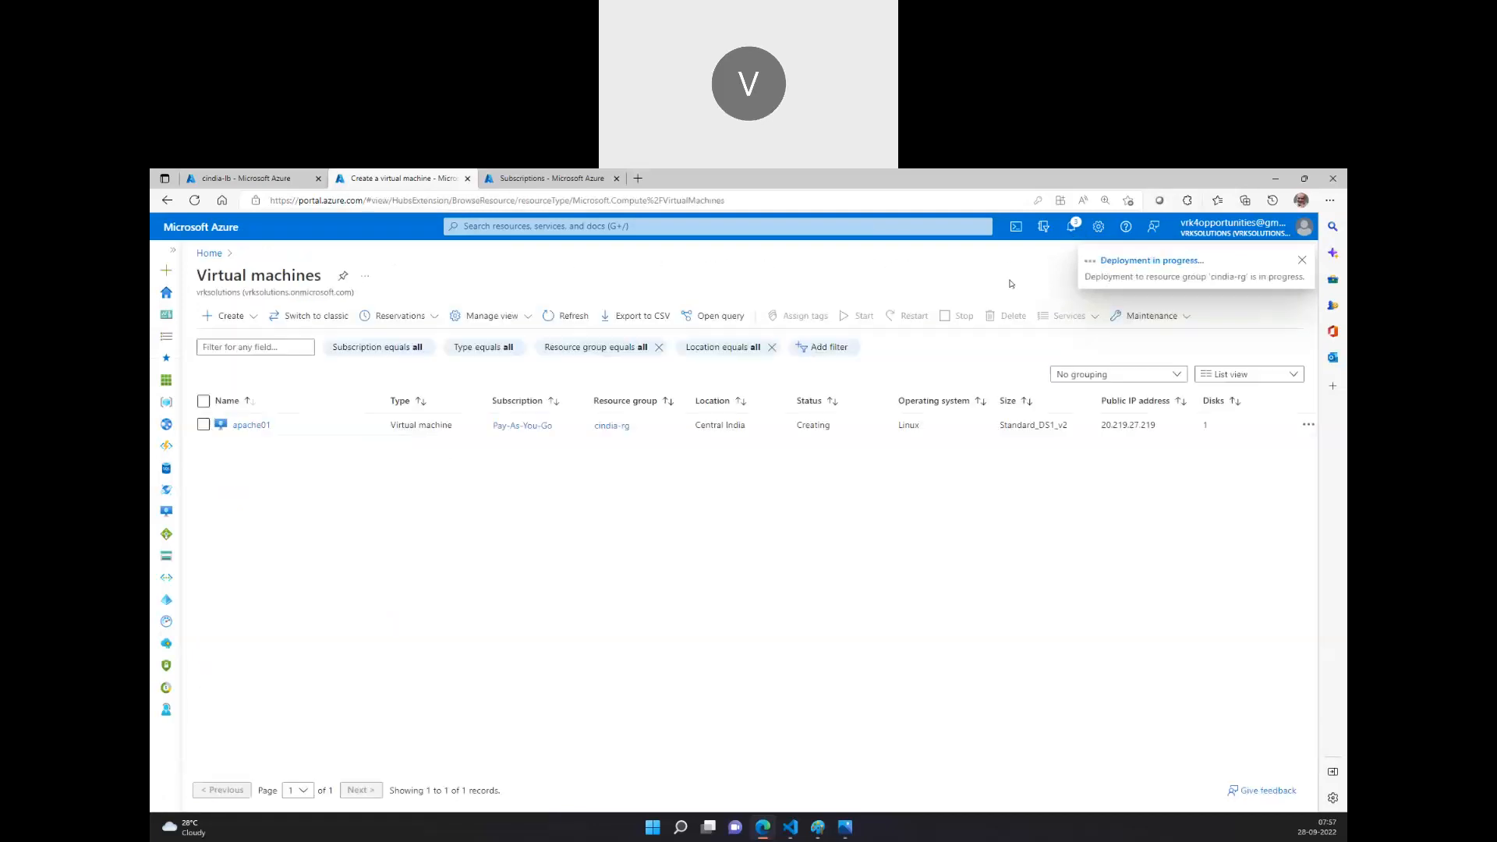
Copy apache01's public IP address from its overview and open a PowerShell 7 window.
left_click(1151, 261)
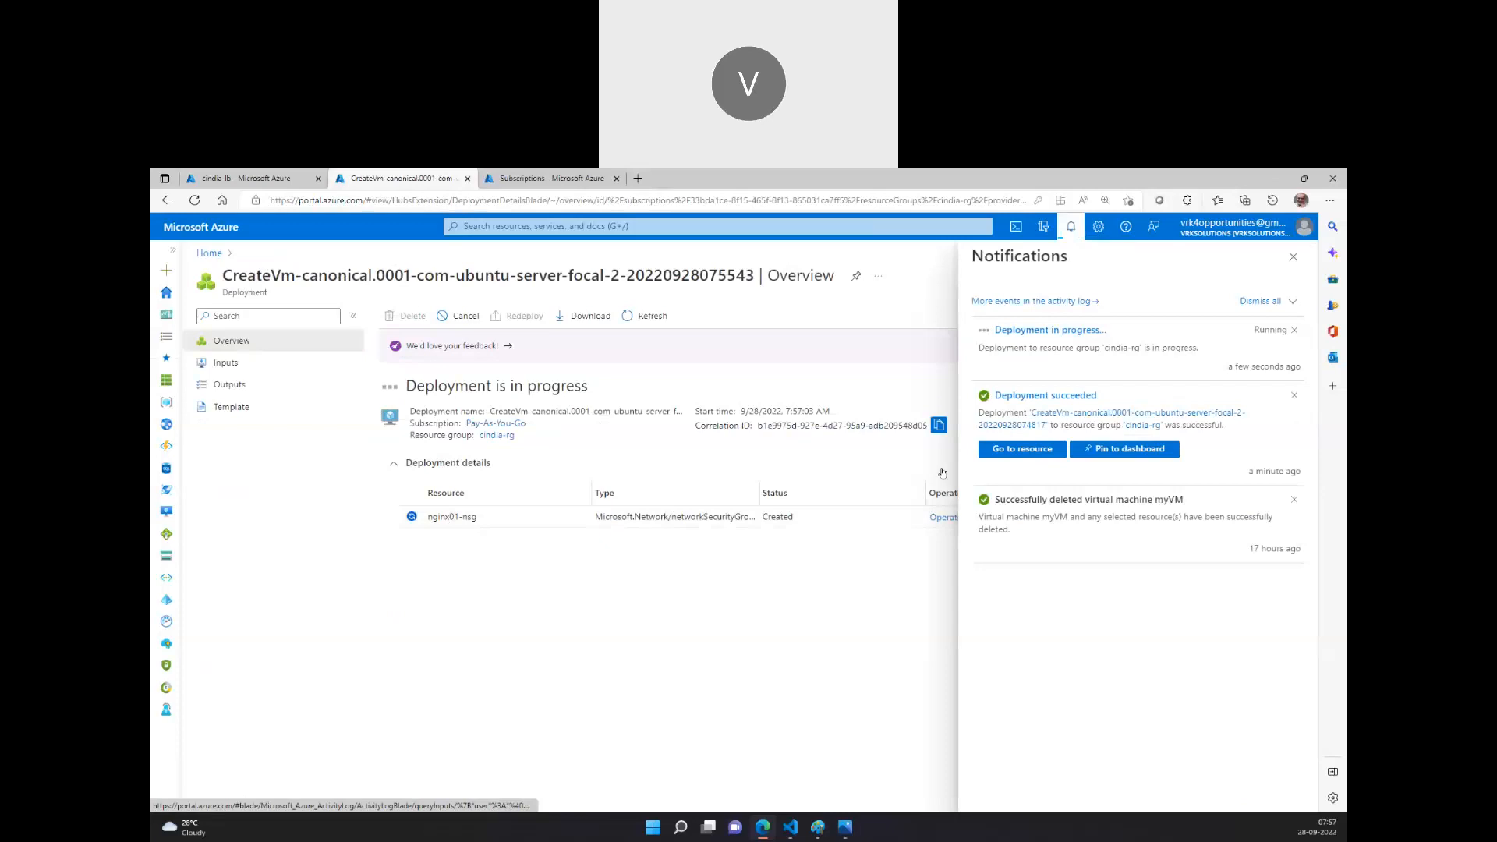
left_click(1006, 452)
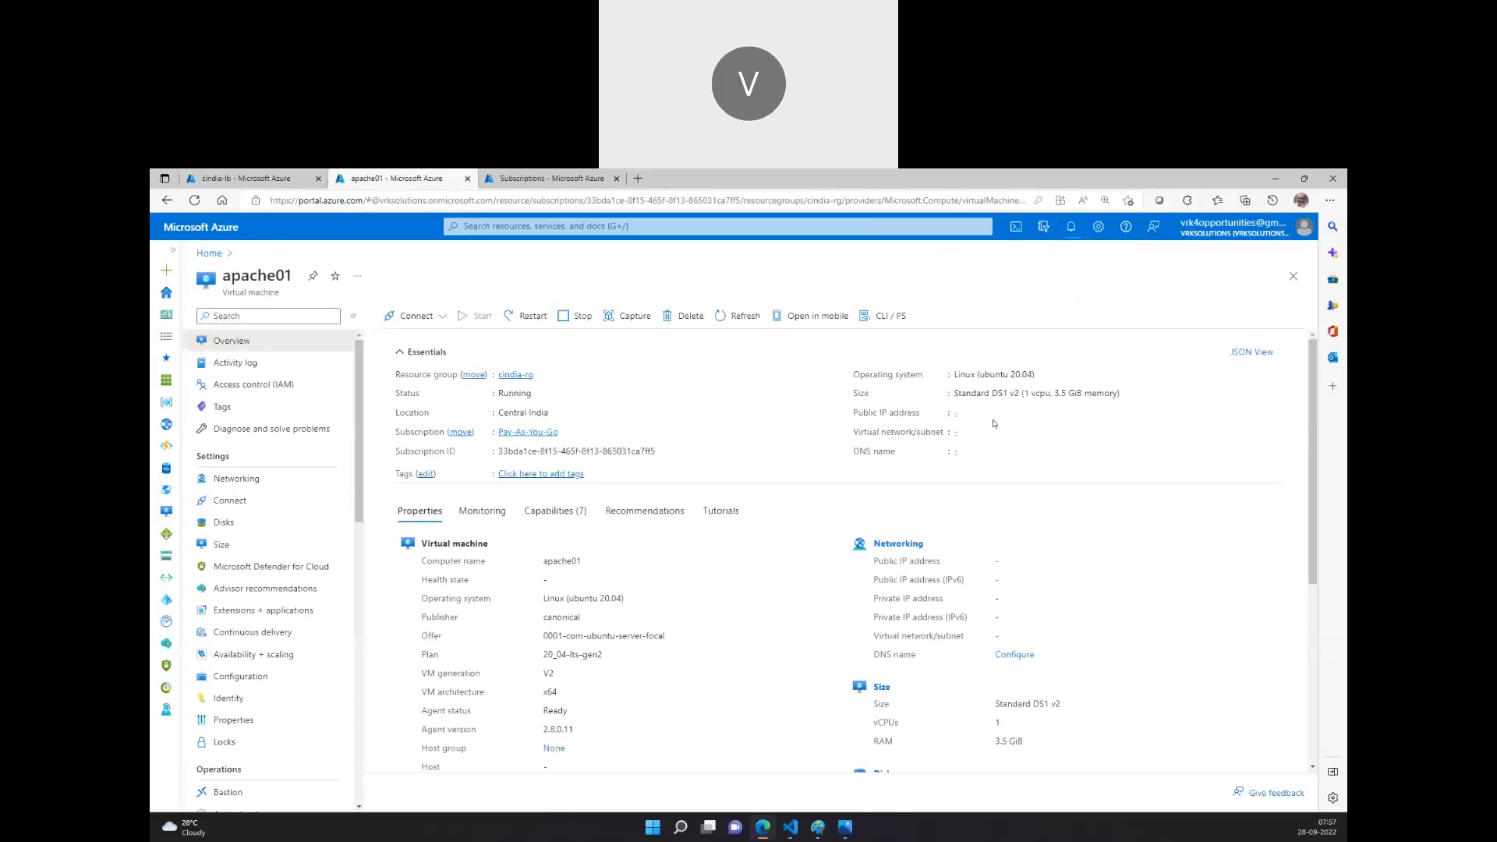
left_click(1017, 413)
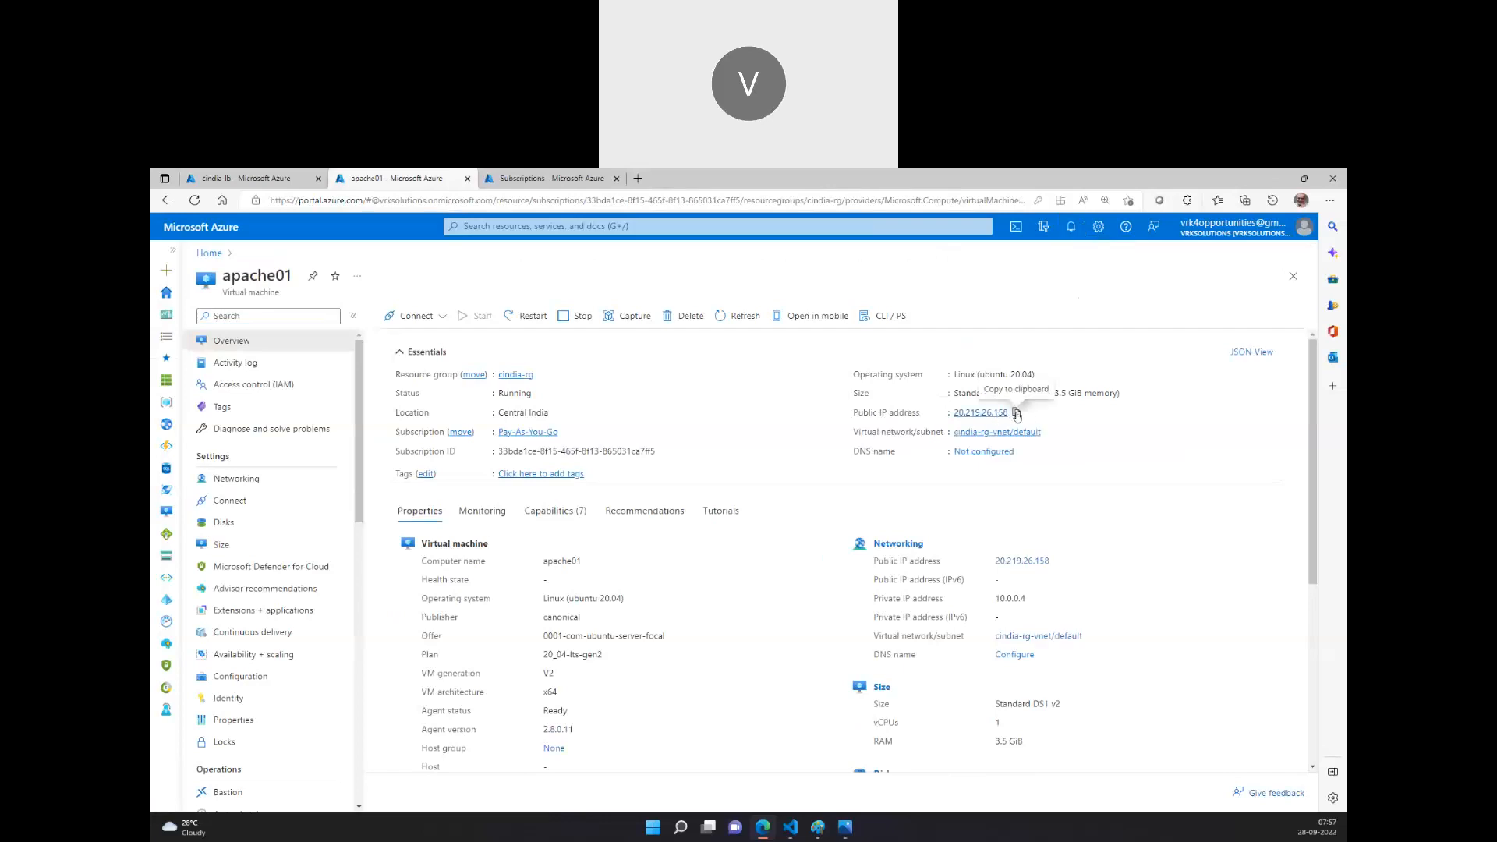
key("super+s")
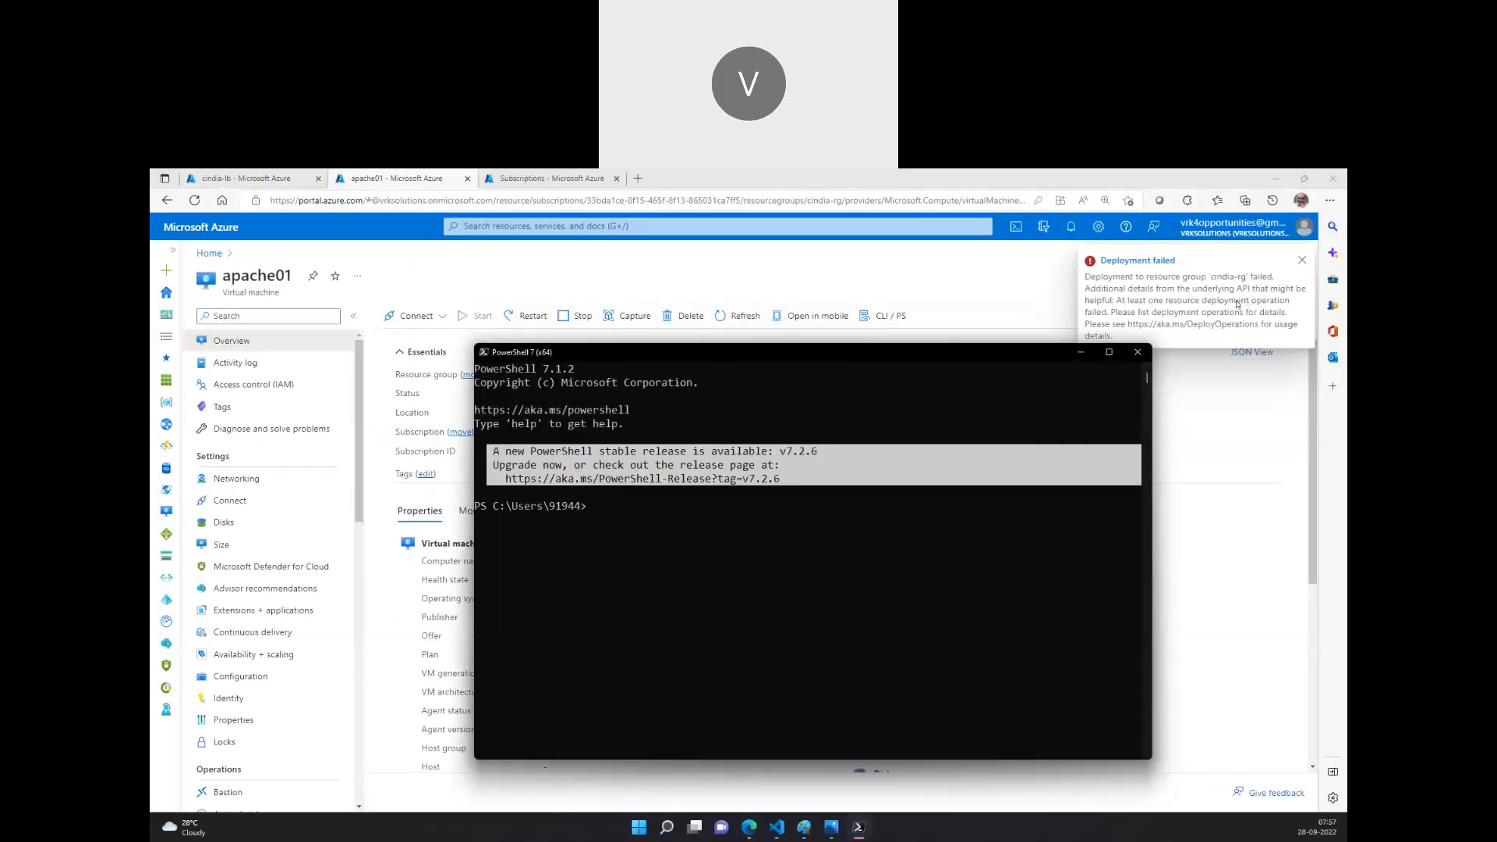
Return to the Azure portal and examine the error details of nginx01's deployment.
left_click(1229, 304)
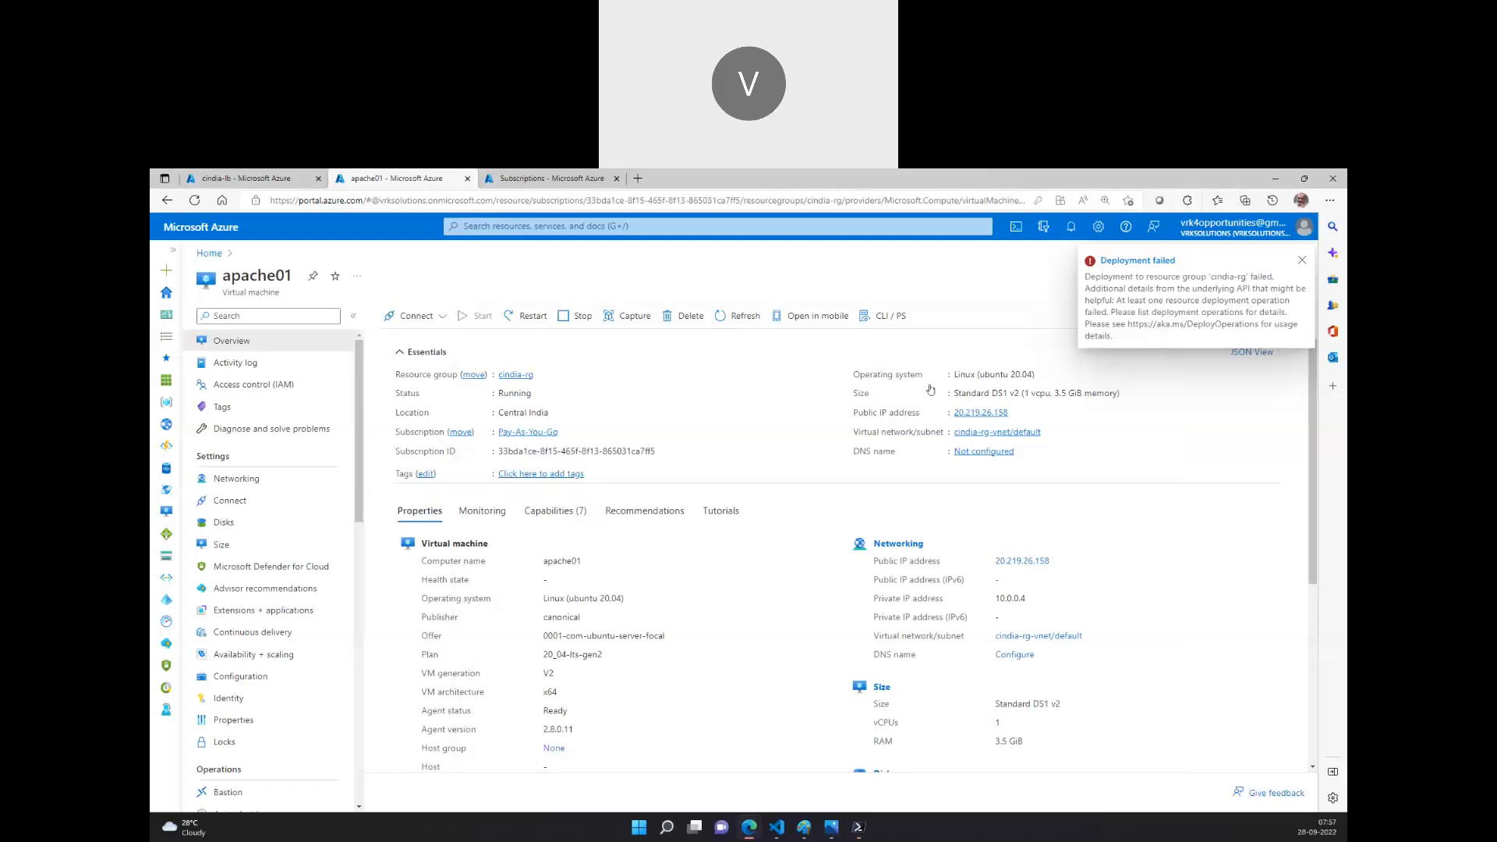
left_click(1070, 230)
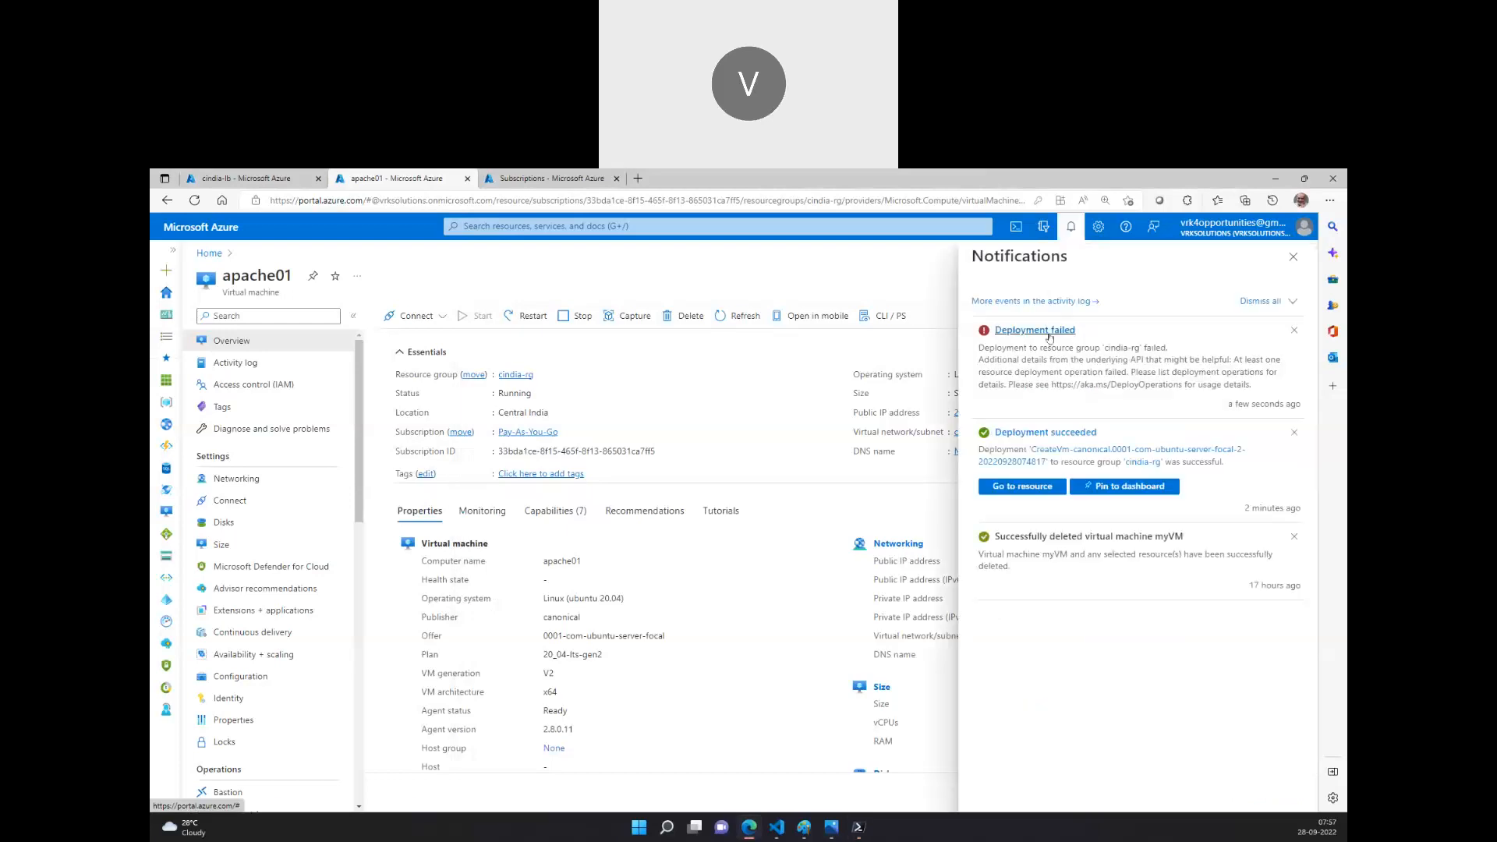
left_click(1050, 331)
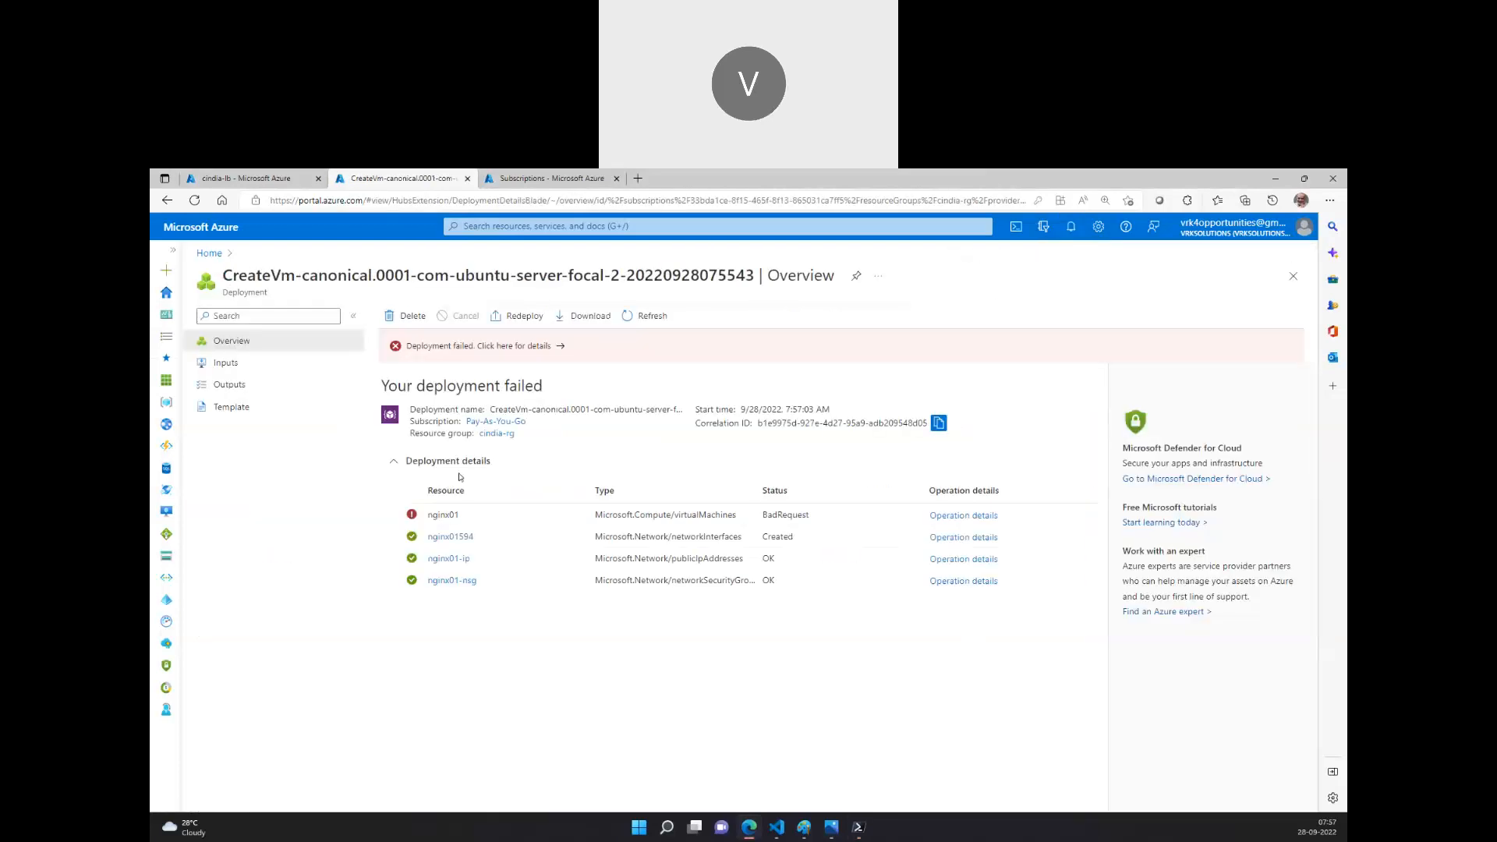
left_click(543, 346)
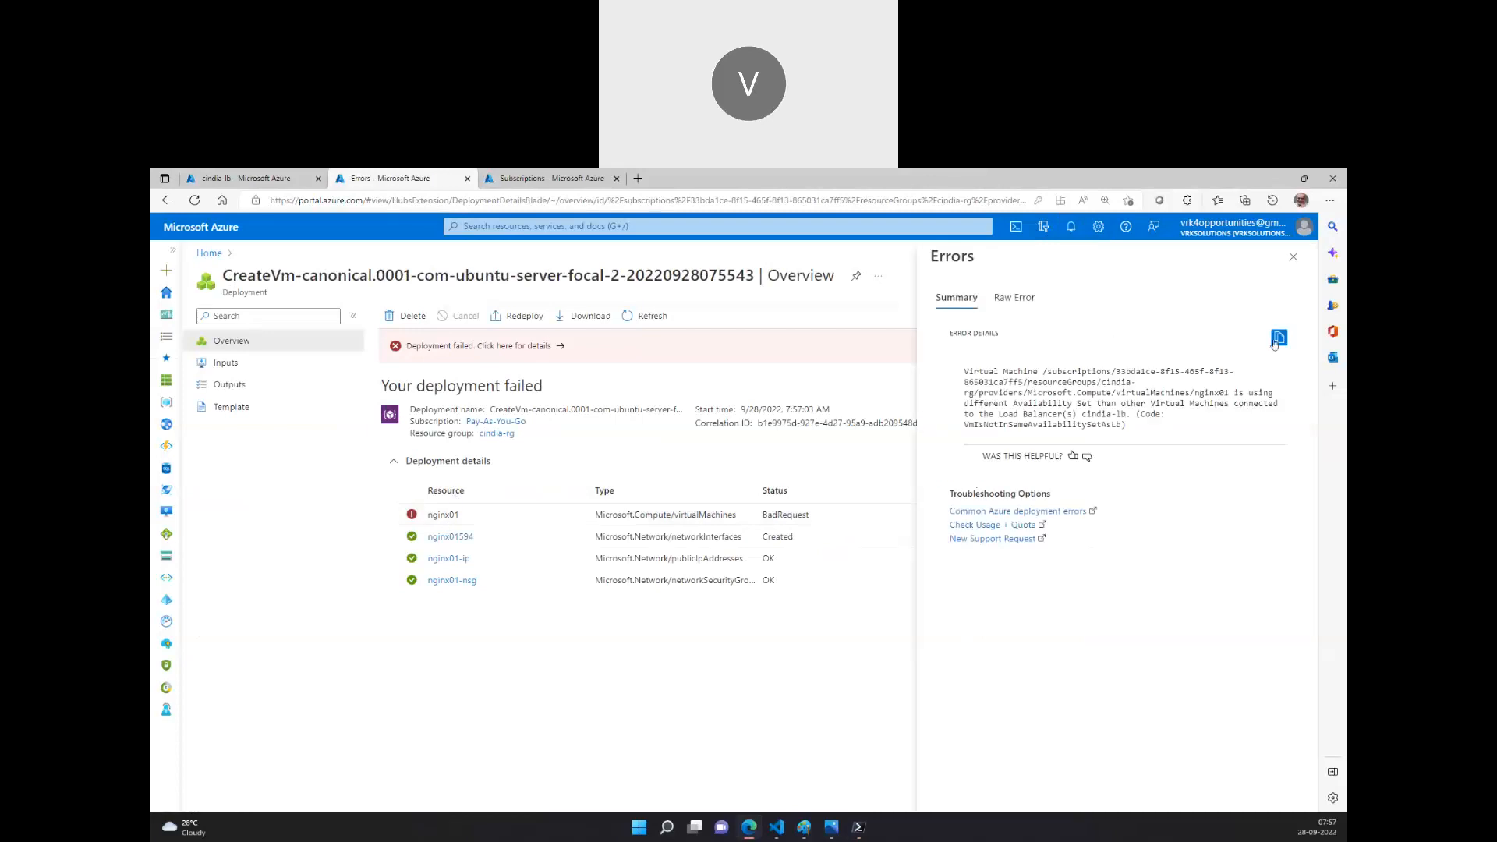
left_click(1294, 258)
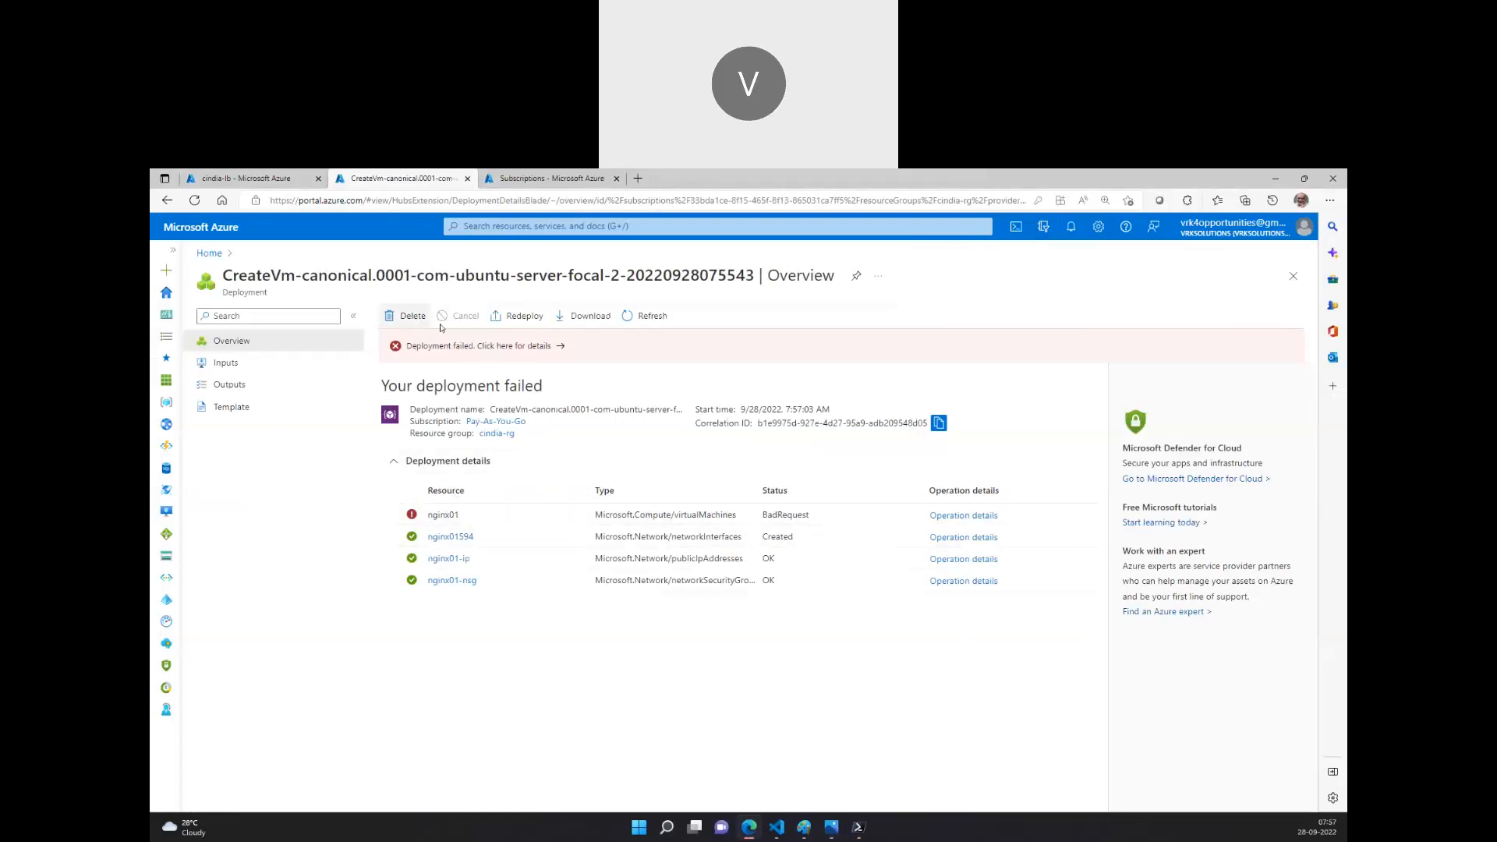
left_click(524, 316)
scroll(468, 421, "down", 2)
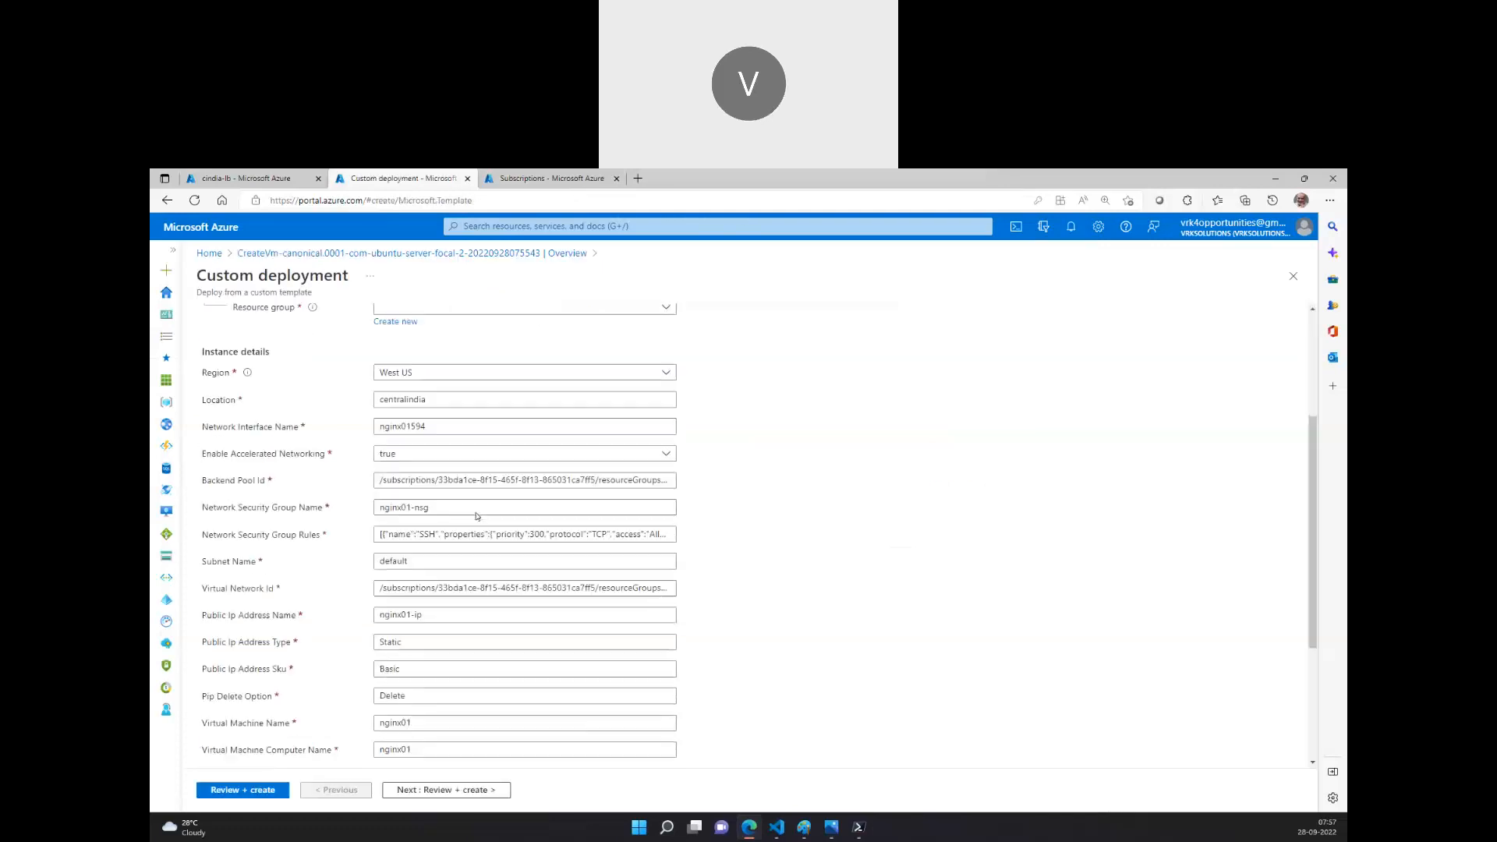
scroll(441, 446, "up", 1)
left_click(437, 446)
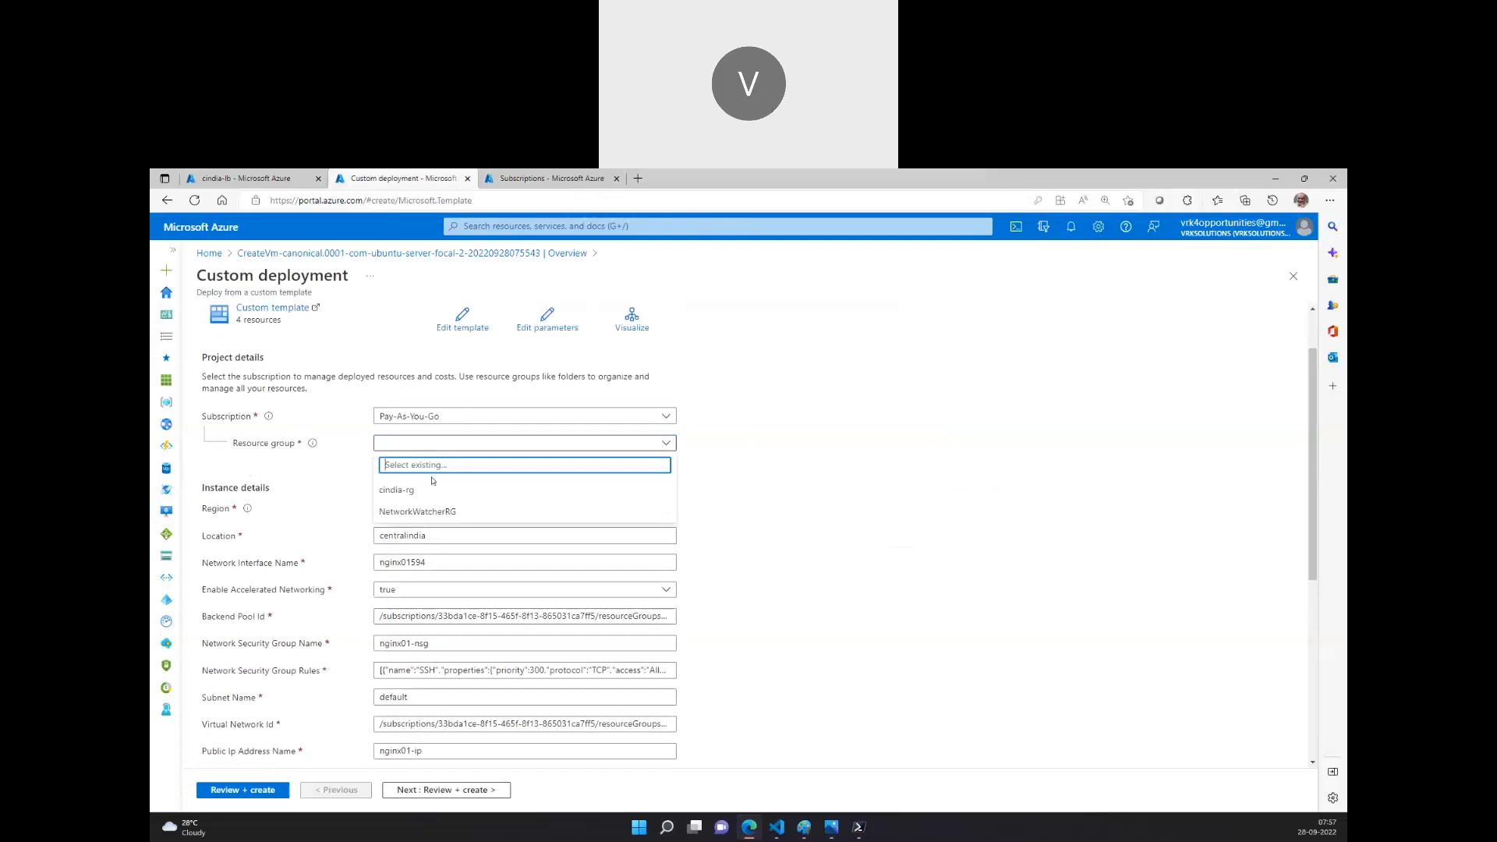
left_click(425, 496)
scroll(468, 467, "down", 2)
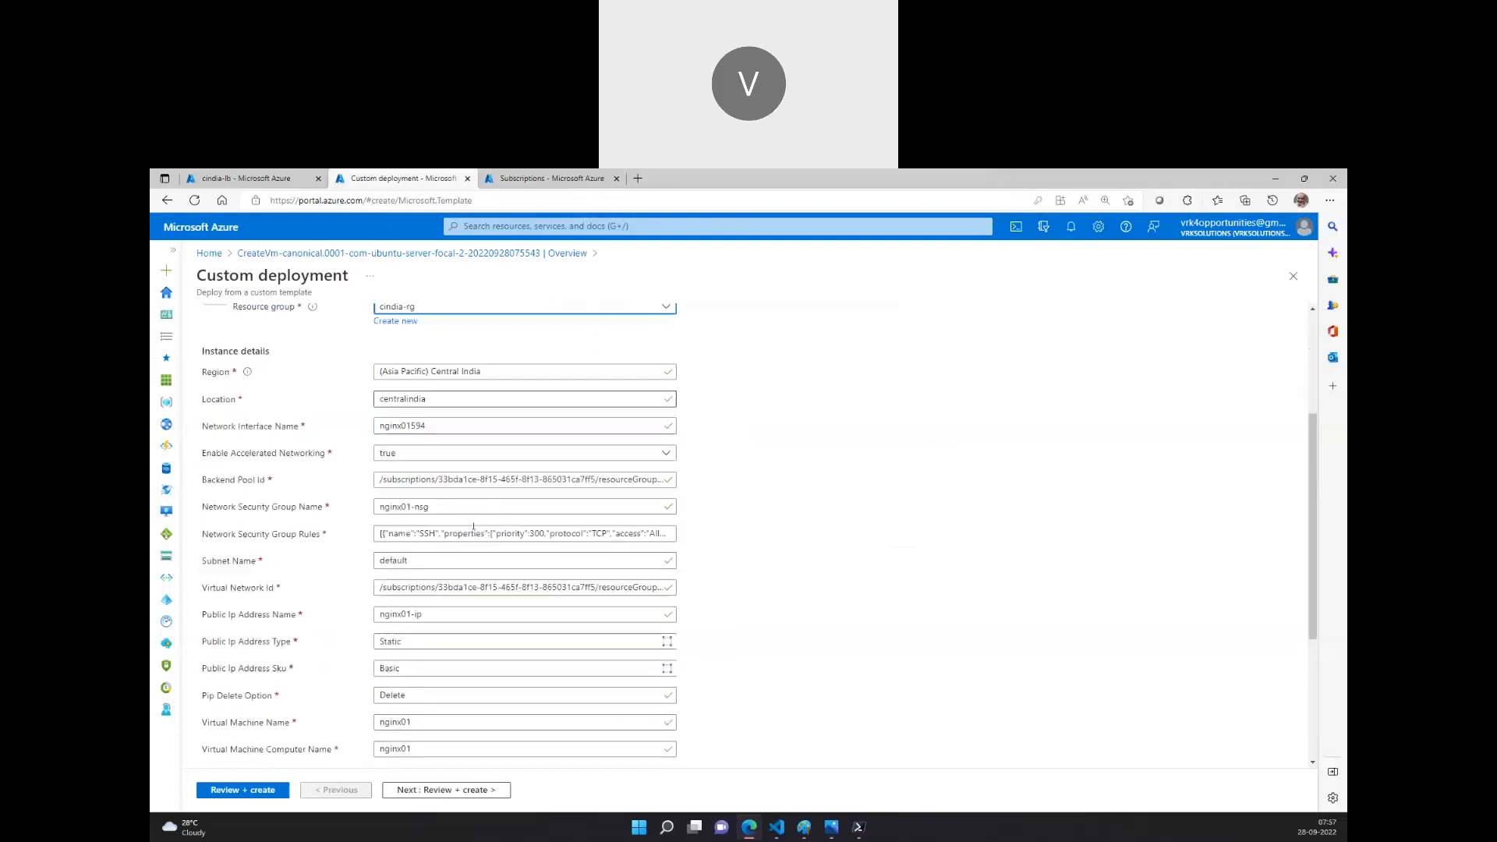
scroll(459, 347, "up", 3)
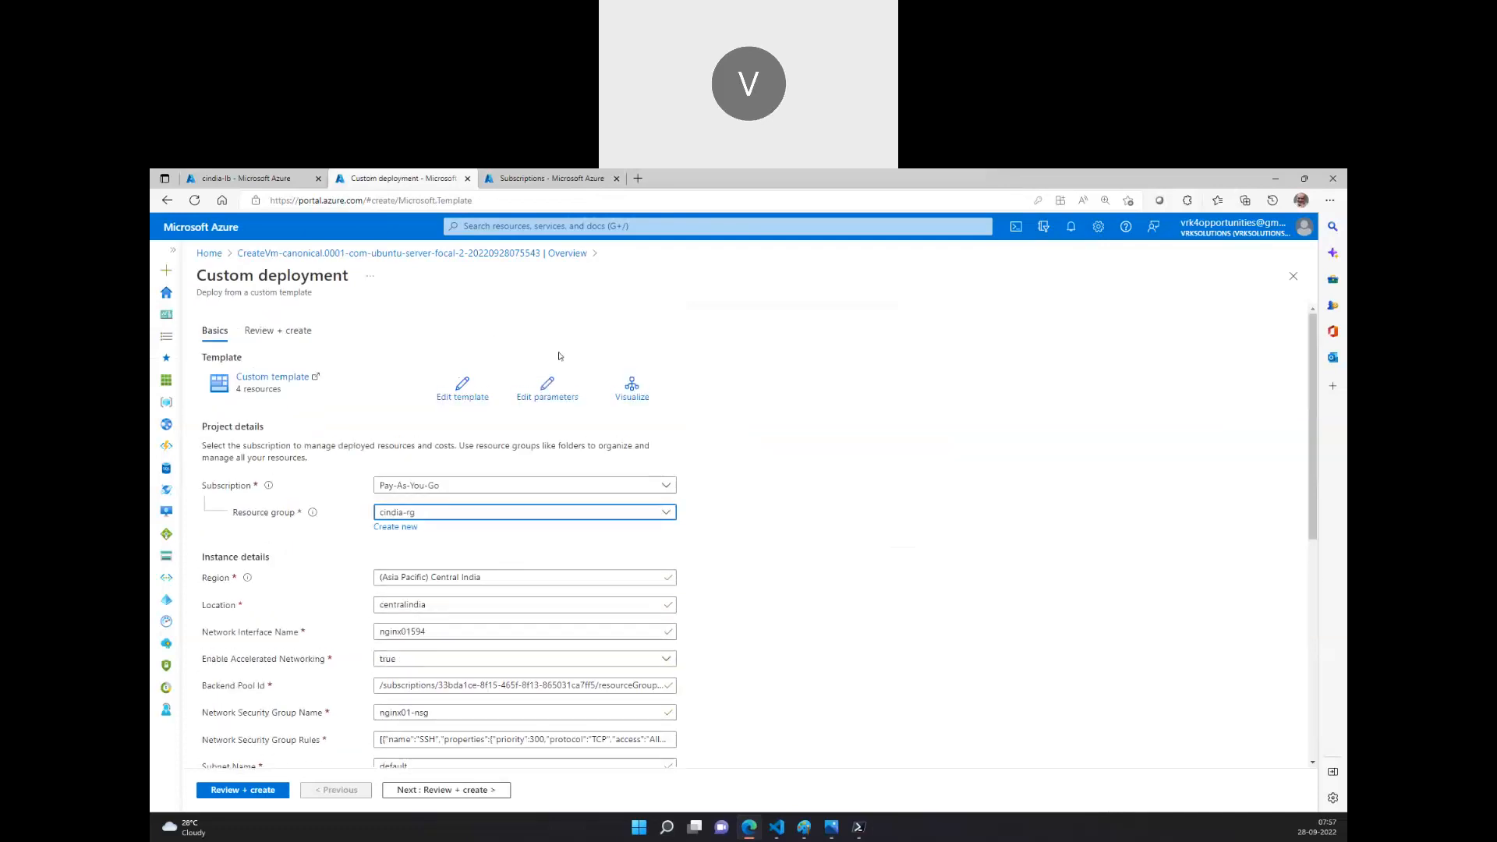
scroll(515, 453, "down", 5)
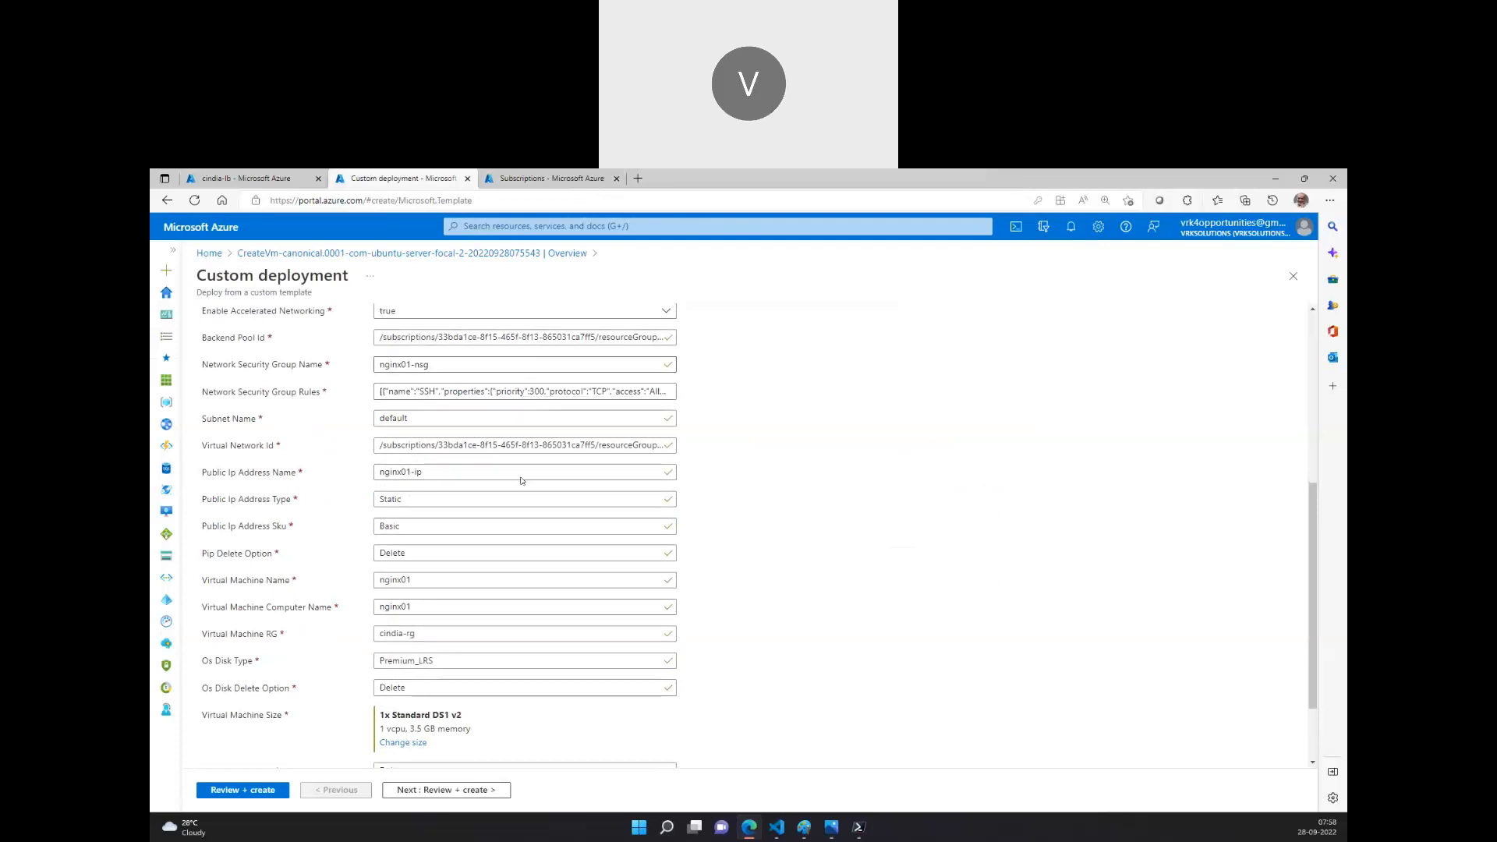
scroll(511, 640, "down", 3)
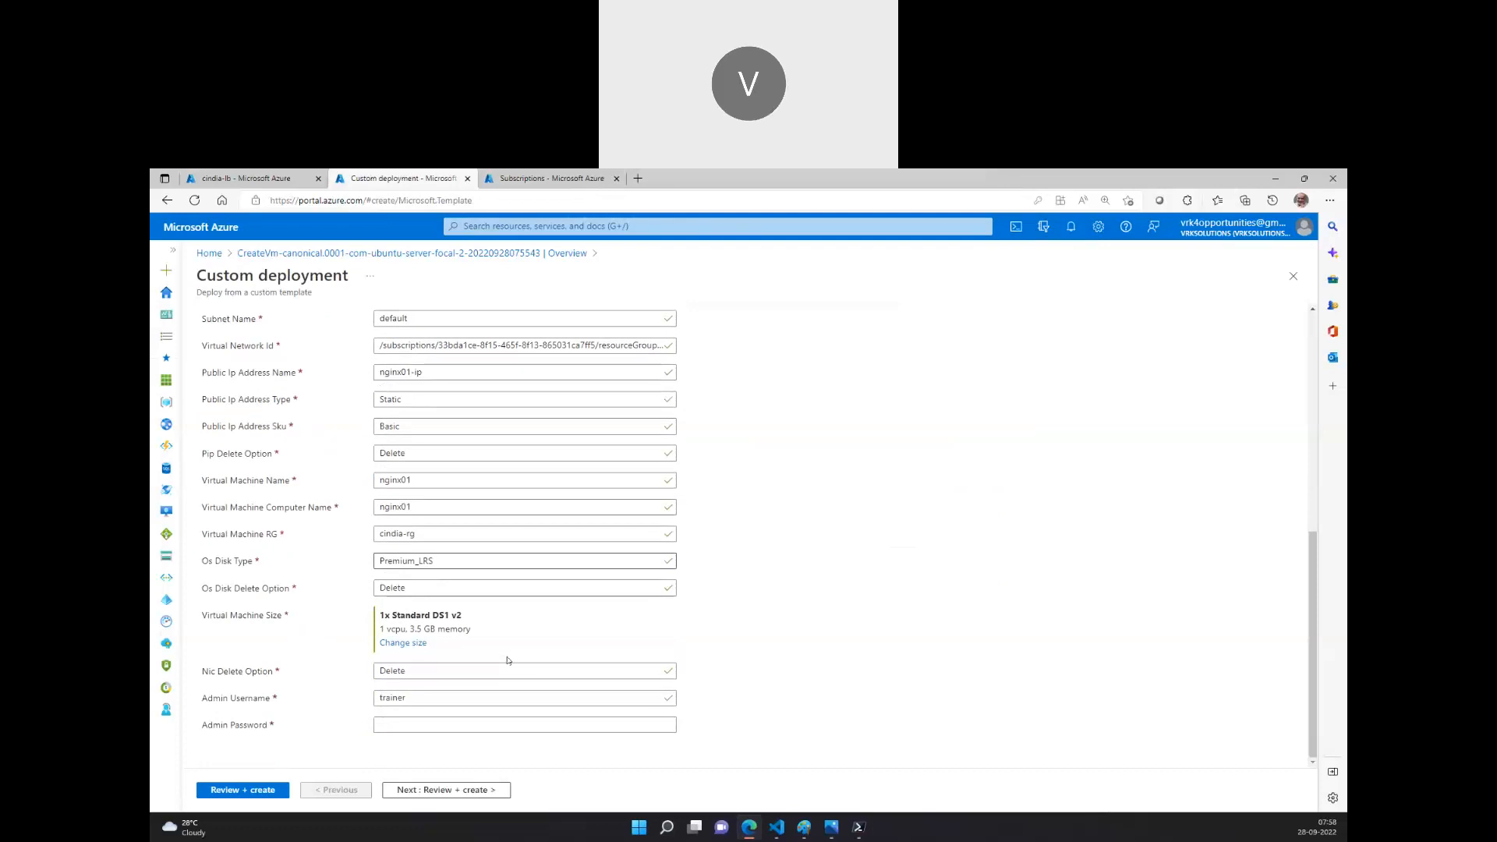
scroll(508, 660, "up", 4)
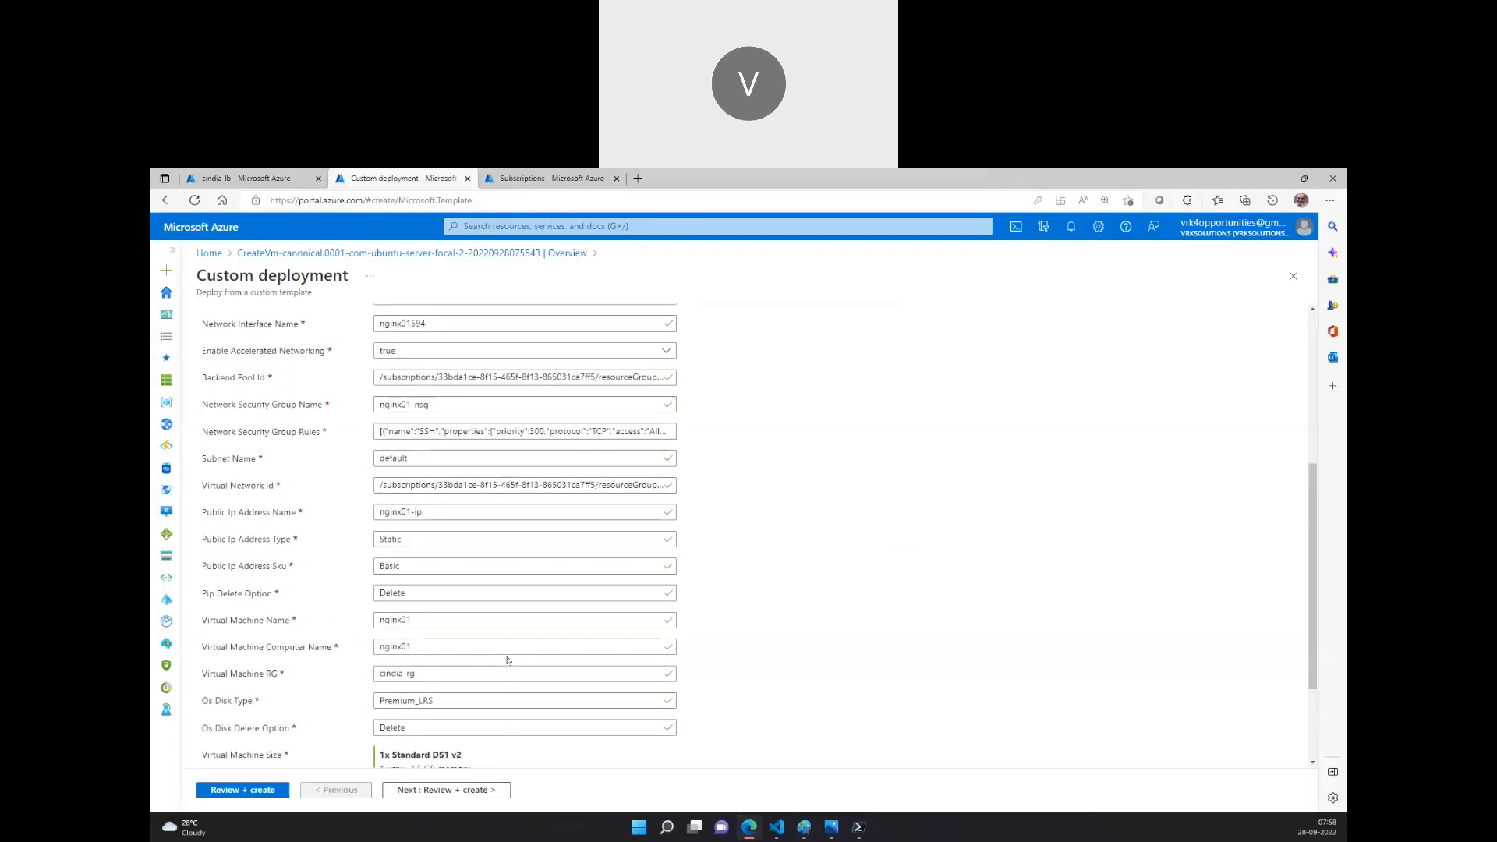
scroll(507, 660, "up", 8)
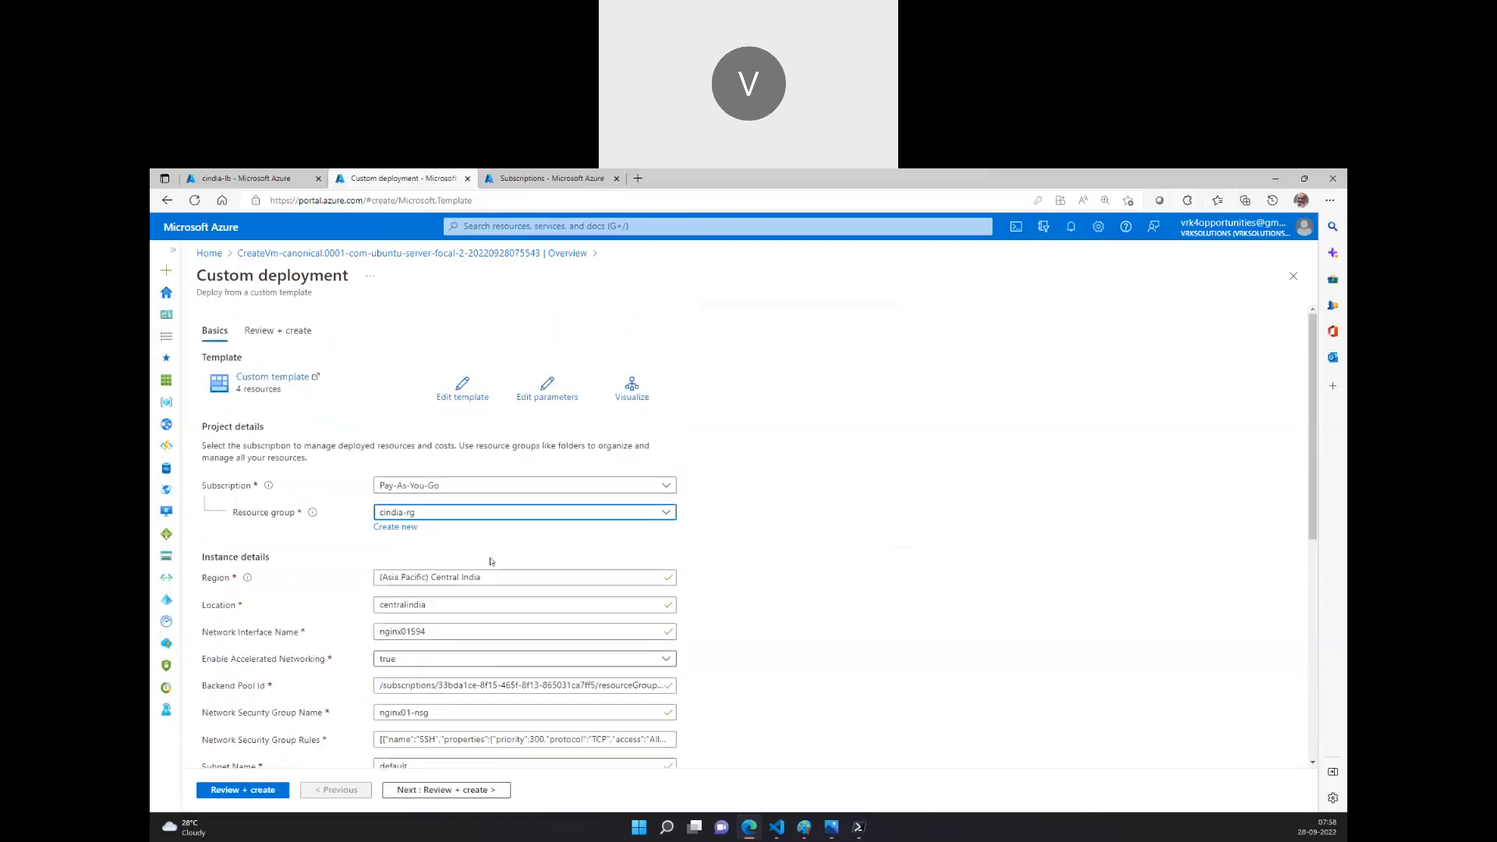
left_click(208, 253)
left_click(796, 267)
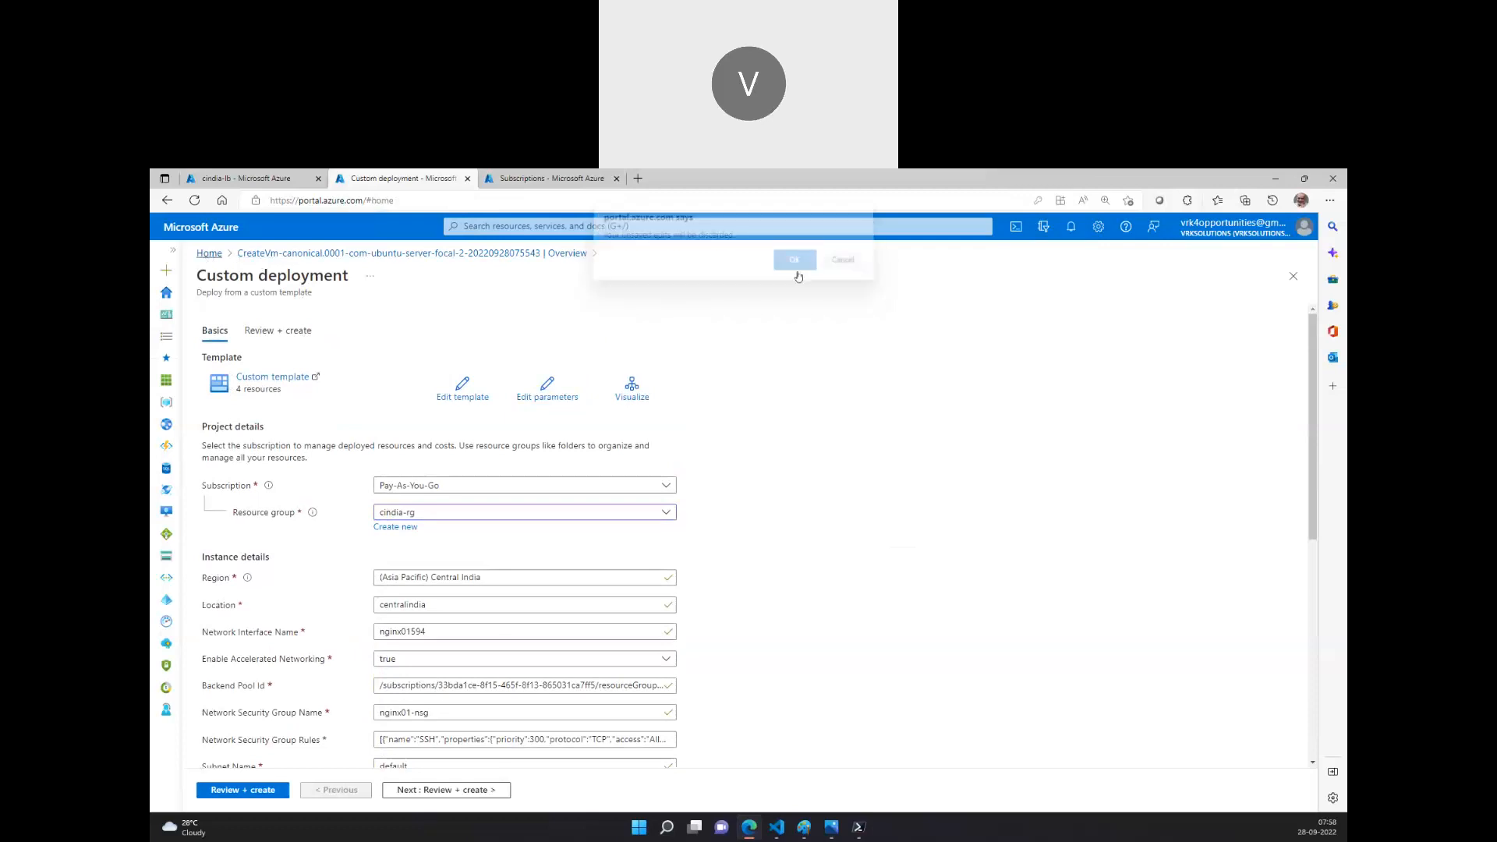
Start creating a new Azure virtual machine from the virtual machines list and assign it to resource group cindia-rg.
left_click(491, 315)
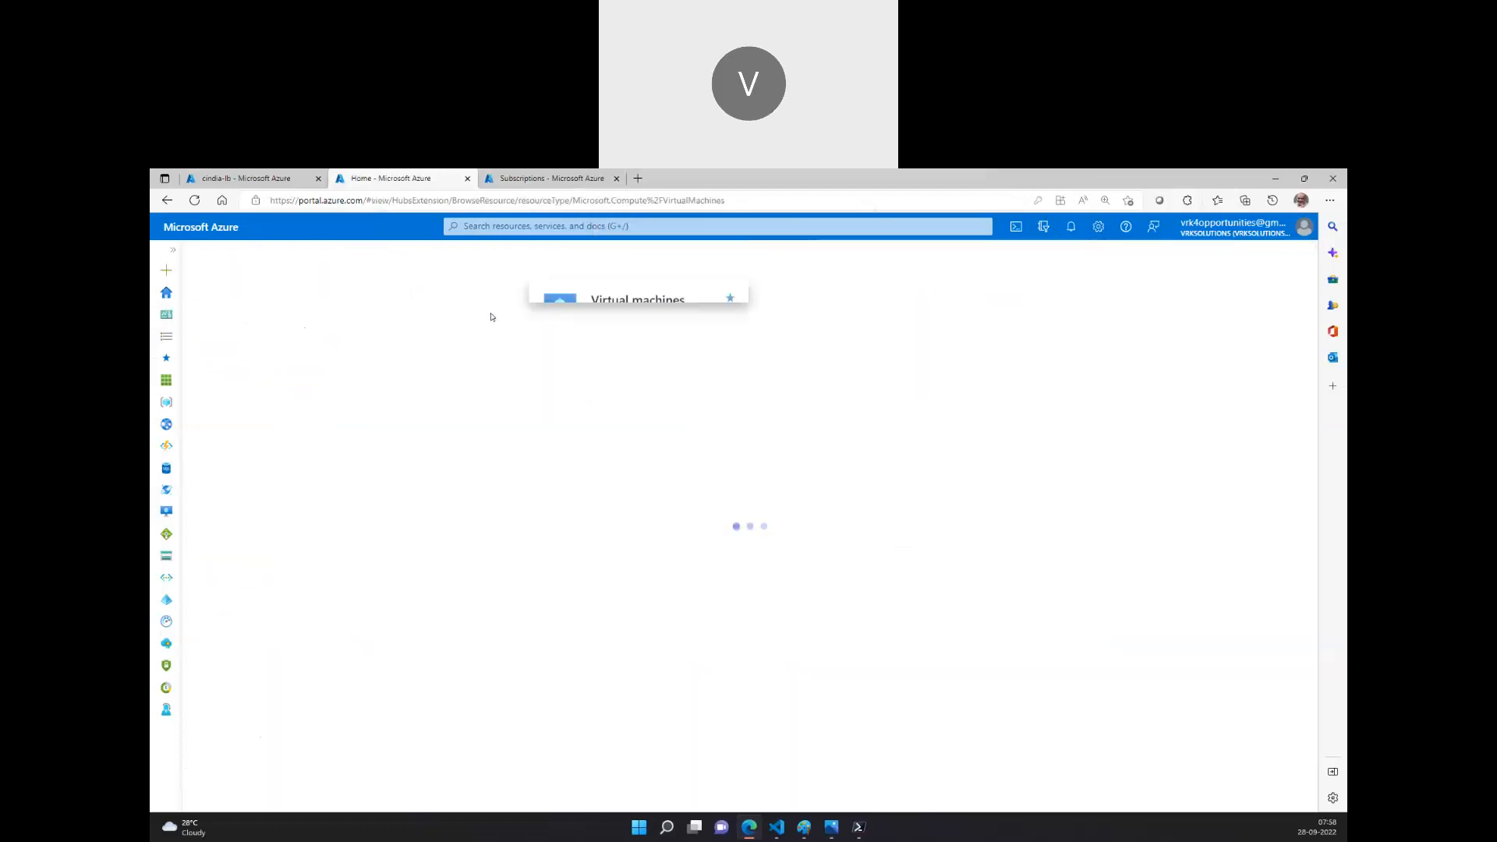
left_click(227, 316)
left_click(244, 344)
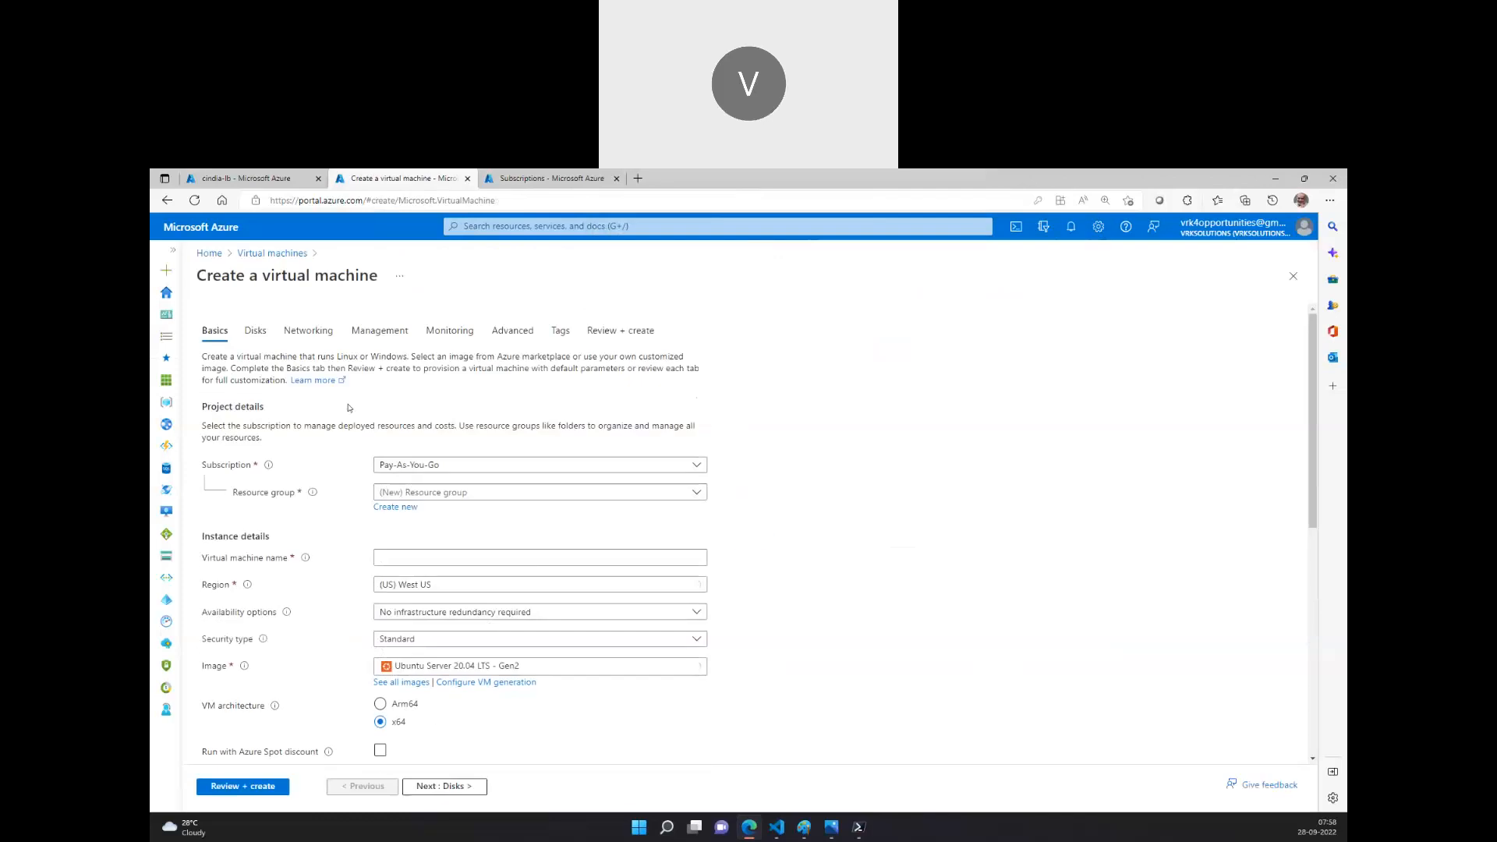
left_click(444, 495)
left_click(451, 540)
scroll(425, 491, "down", 2)
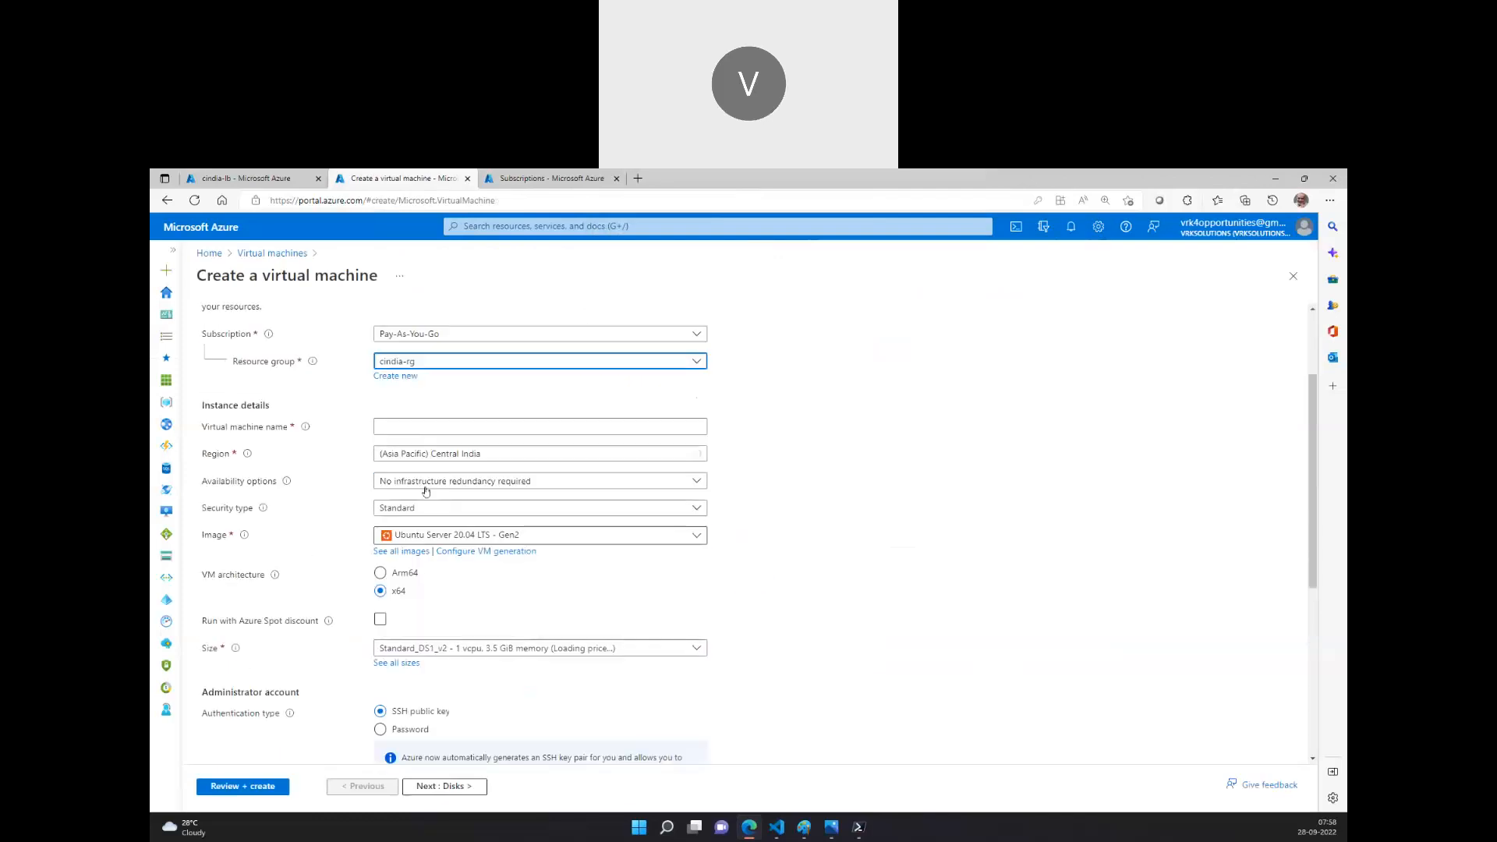
Name the virtual machine nginx01 and run it with the Azure Spot discount.
left_click(418, 417)
type("n")
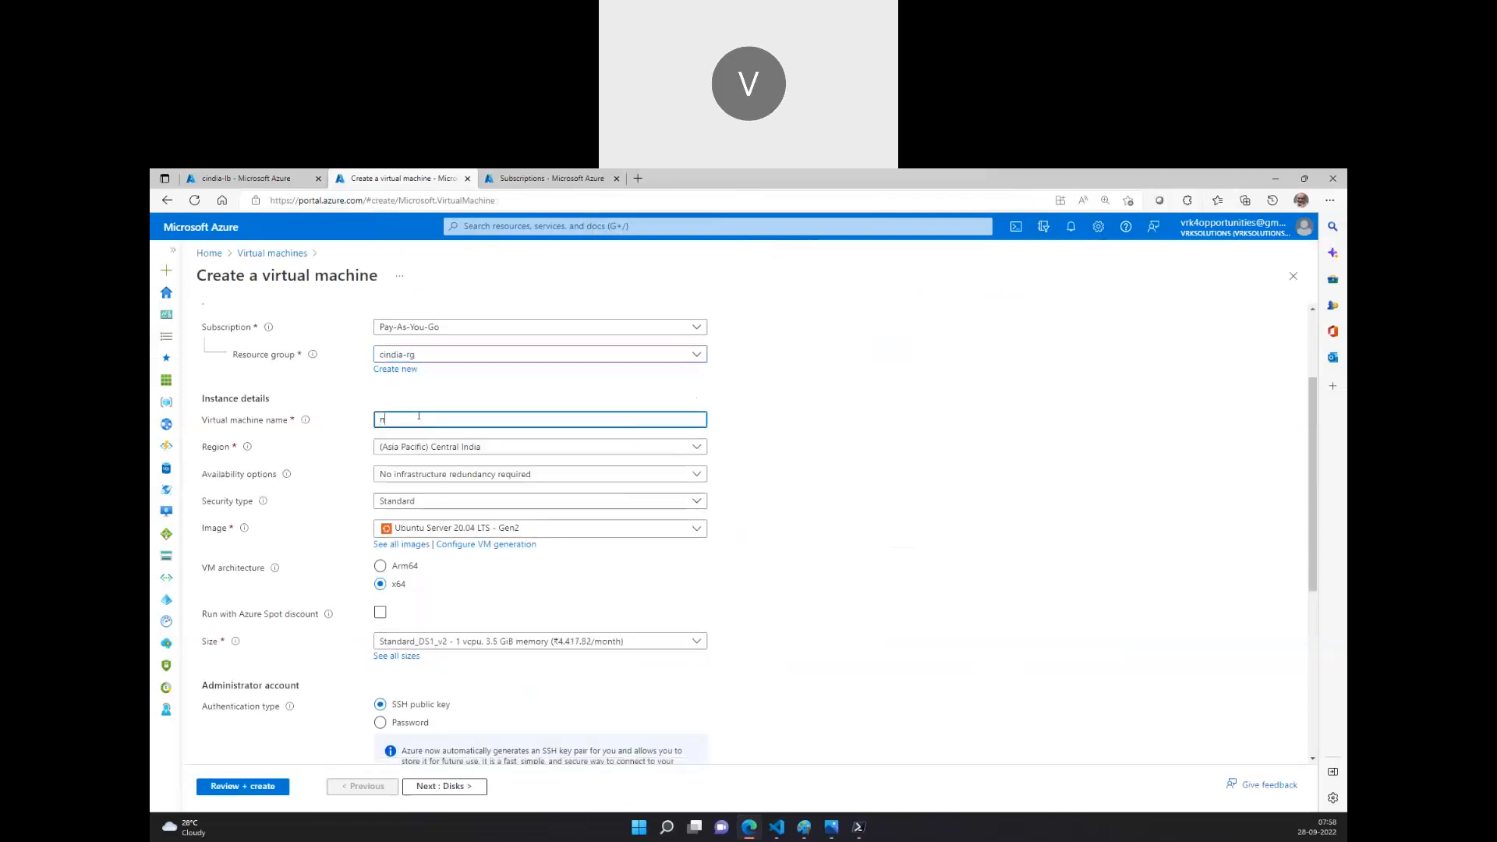
type("ginx01")
scroll(462, 459, "down", 2)
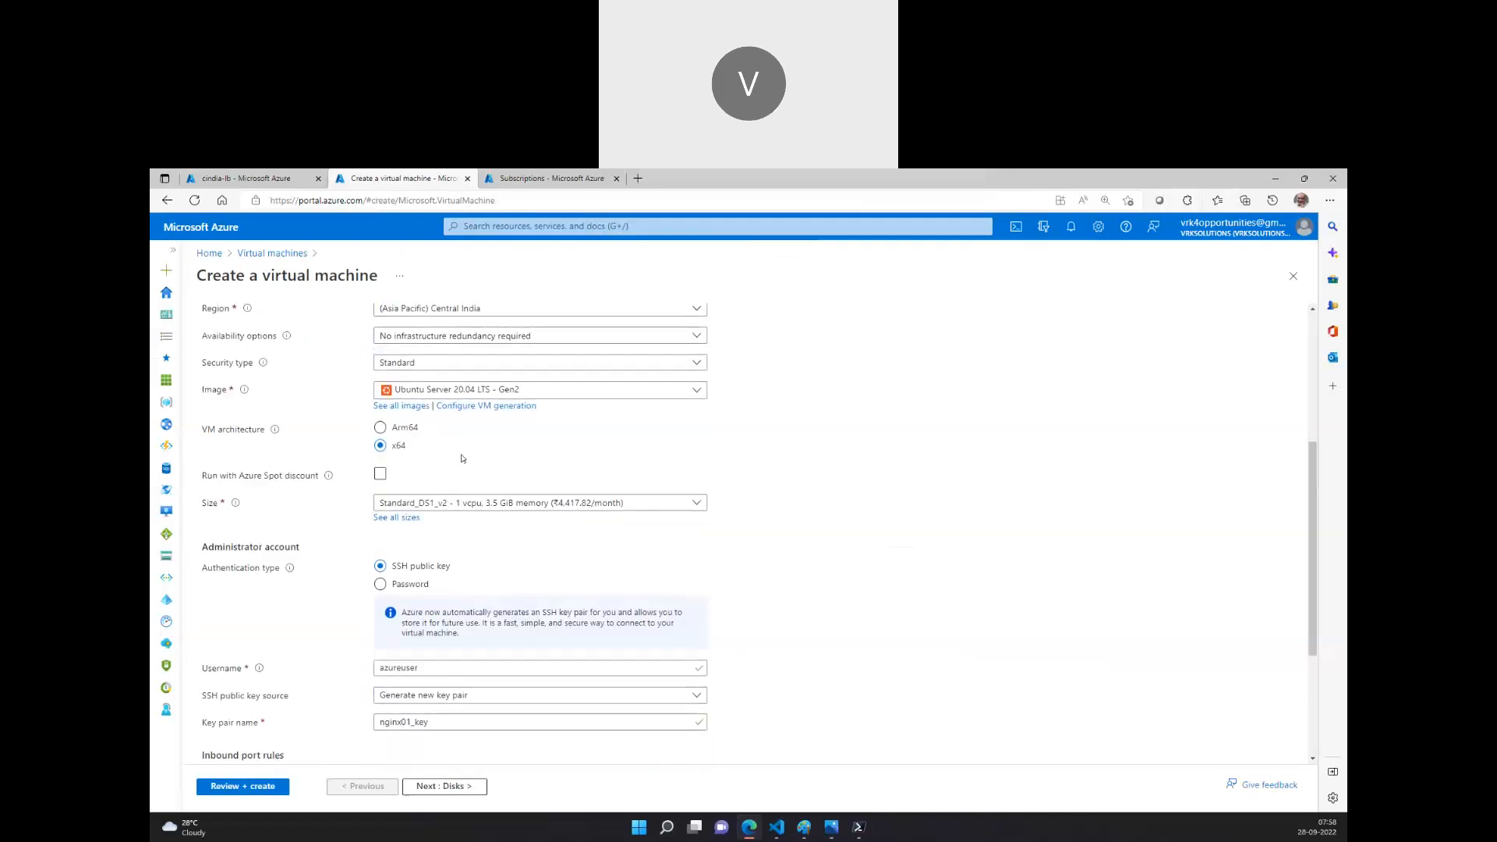
left_click(380, 474)
scroll(512, 496, "down", 2)
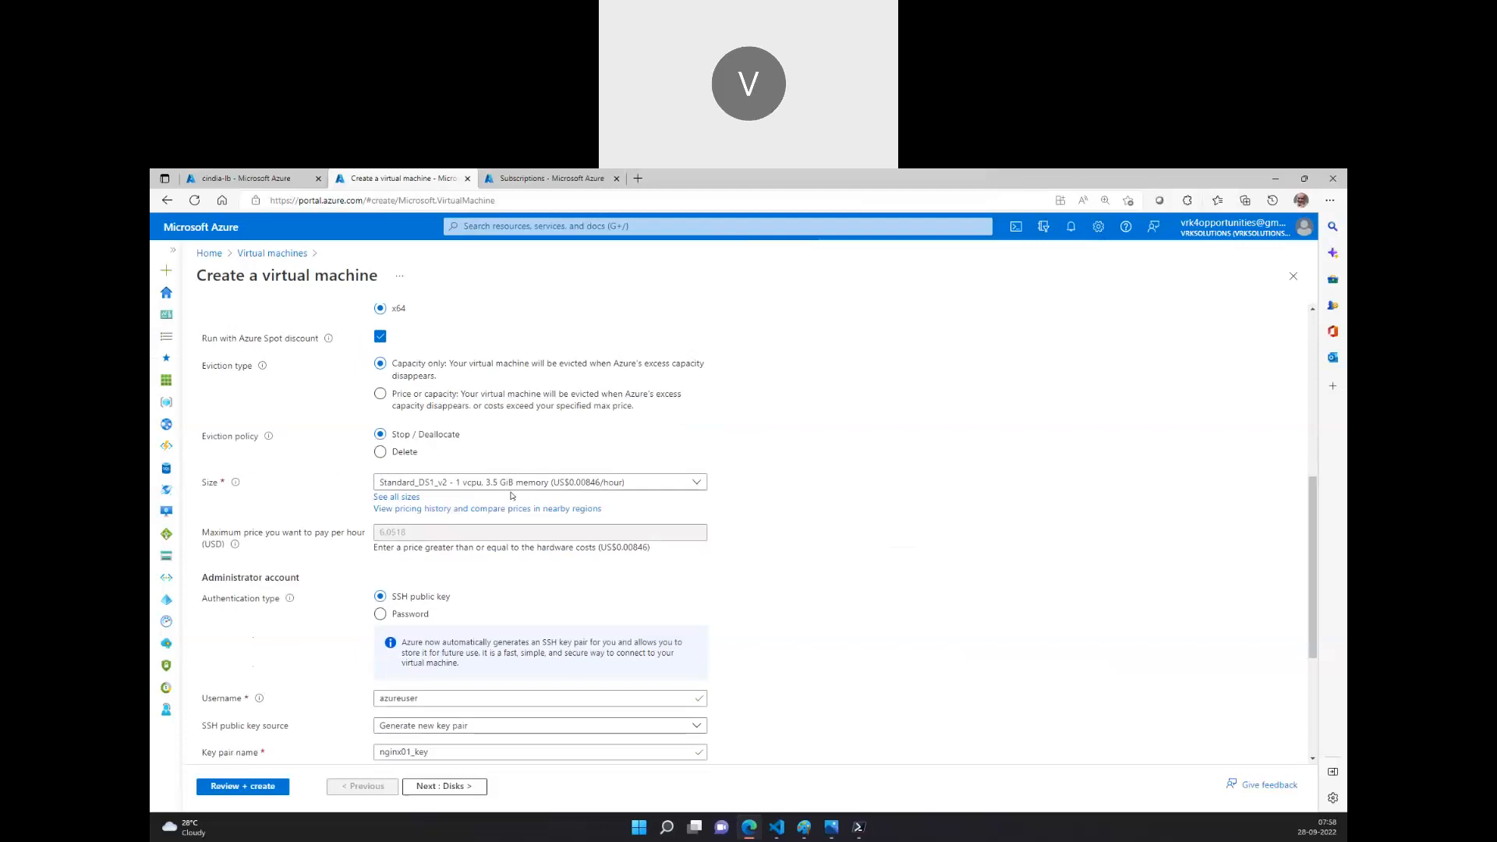
Switch nginx01 to password authentication with username trainer, and enter and confirm the administrator password.
scroll(512, 496, "down", 3)
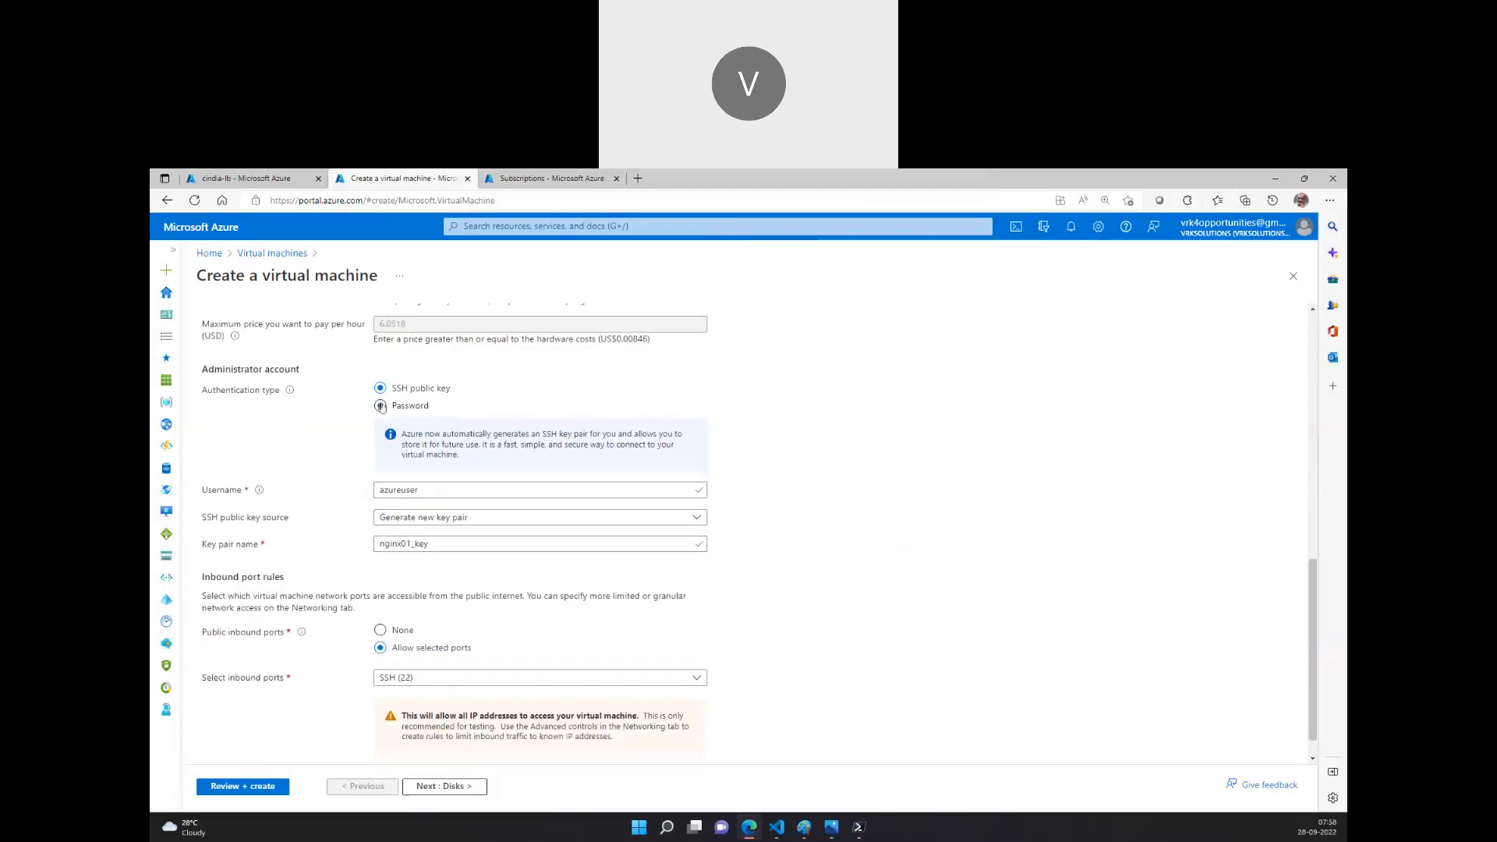
left_click(381, 406)
left_click(422, 441)
type("trai")
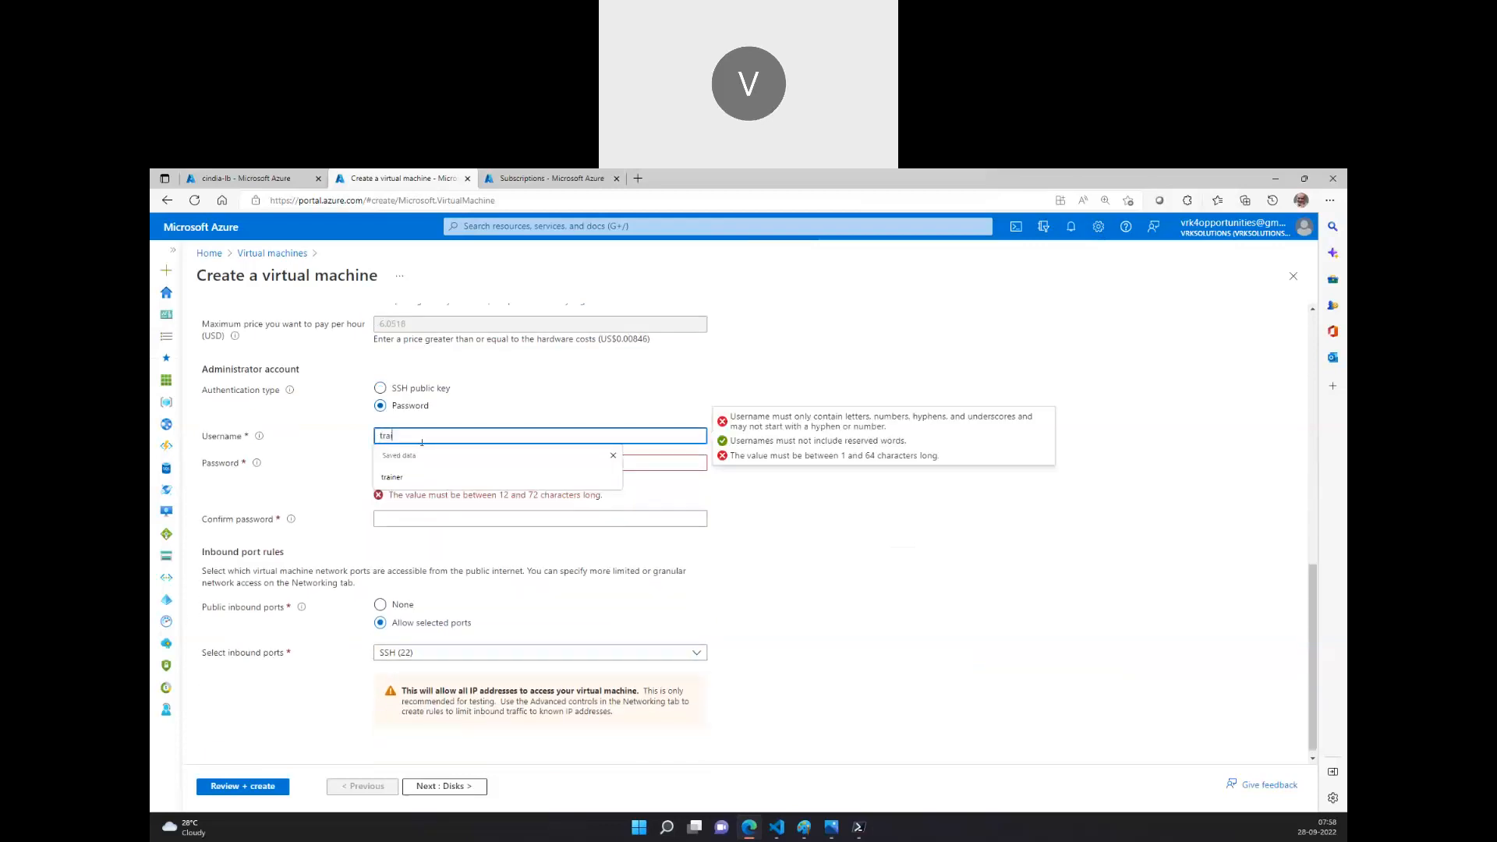
type("ner")
key("Tab")
type("••••••")
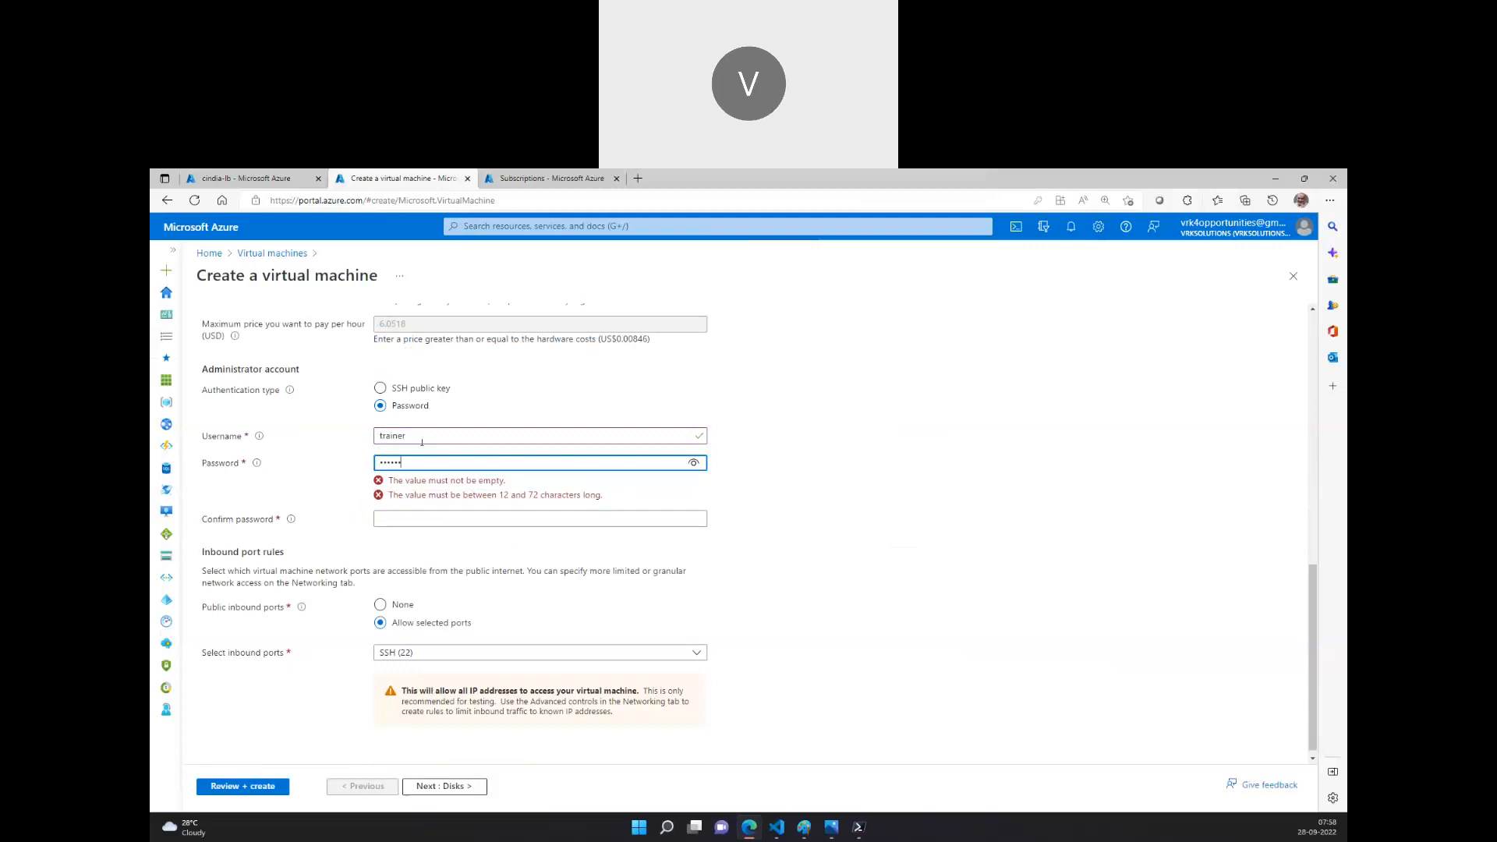
type("•")
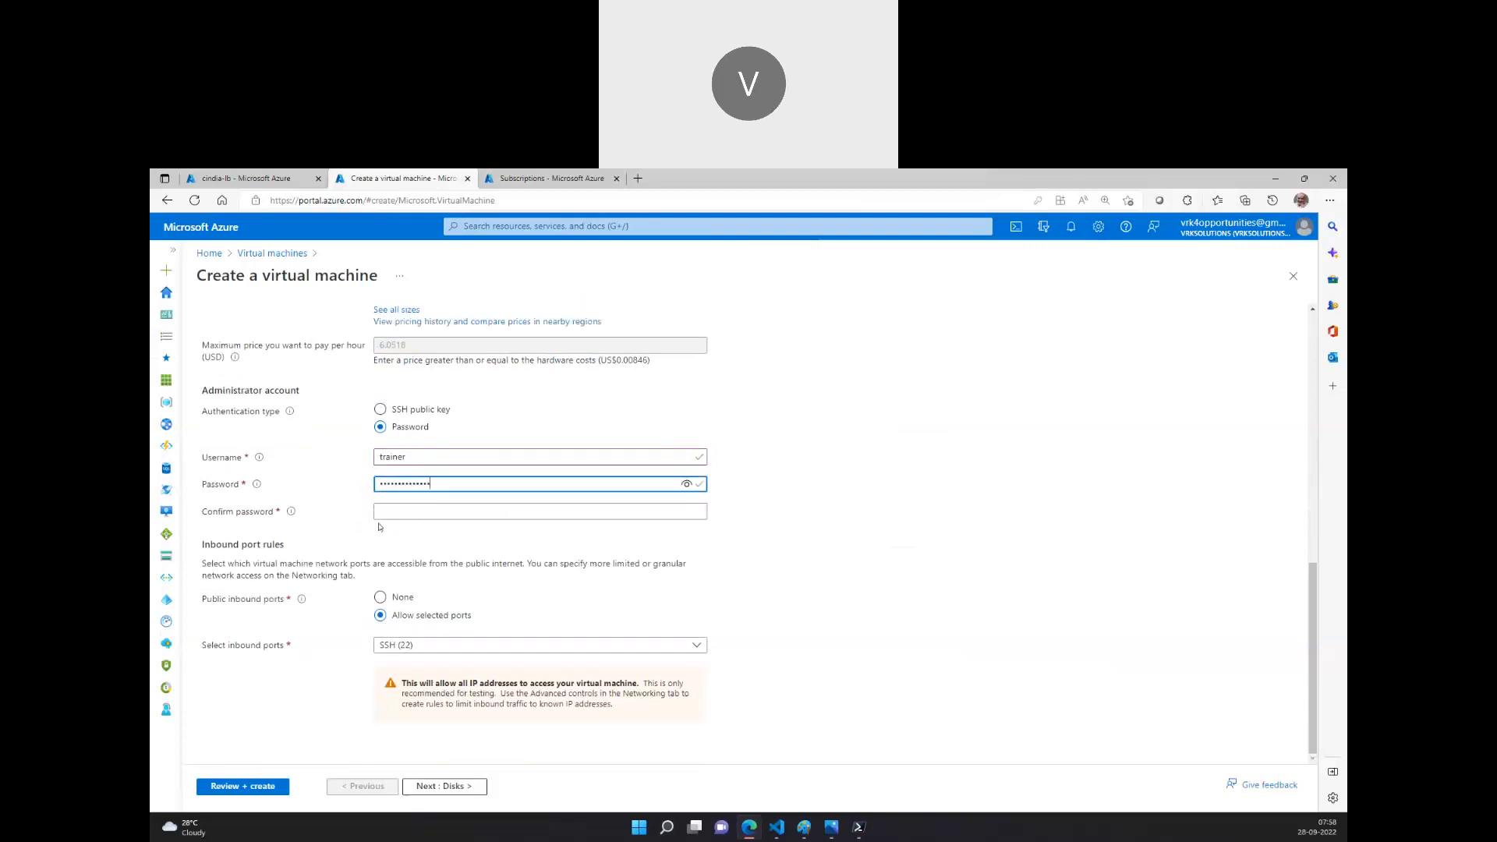
left_click(388, 514)
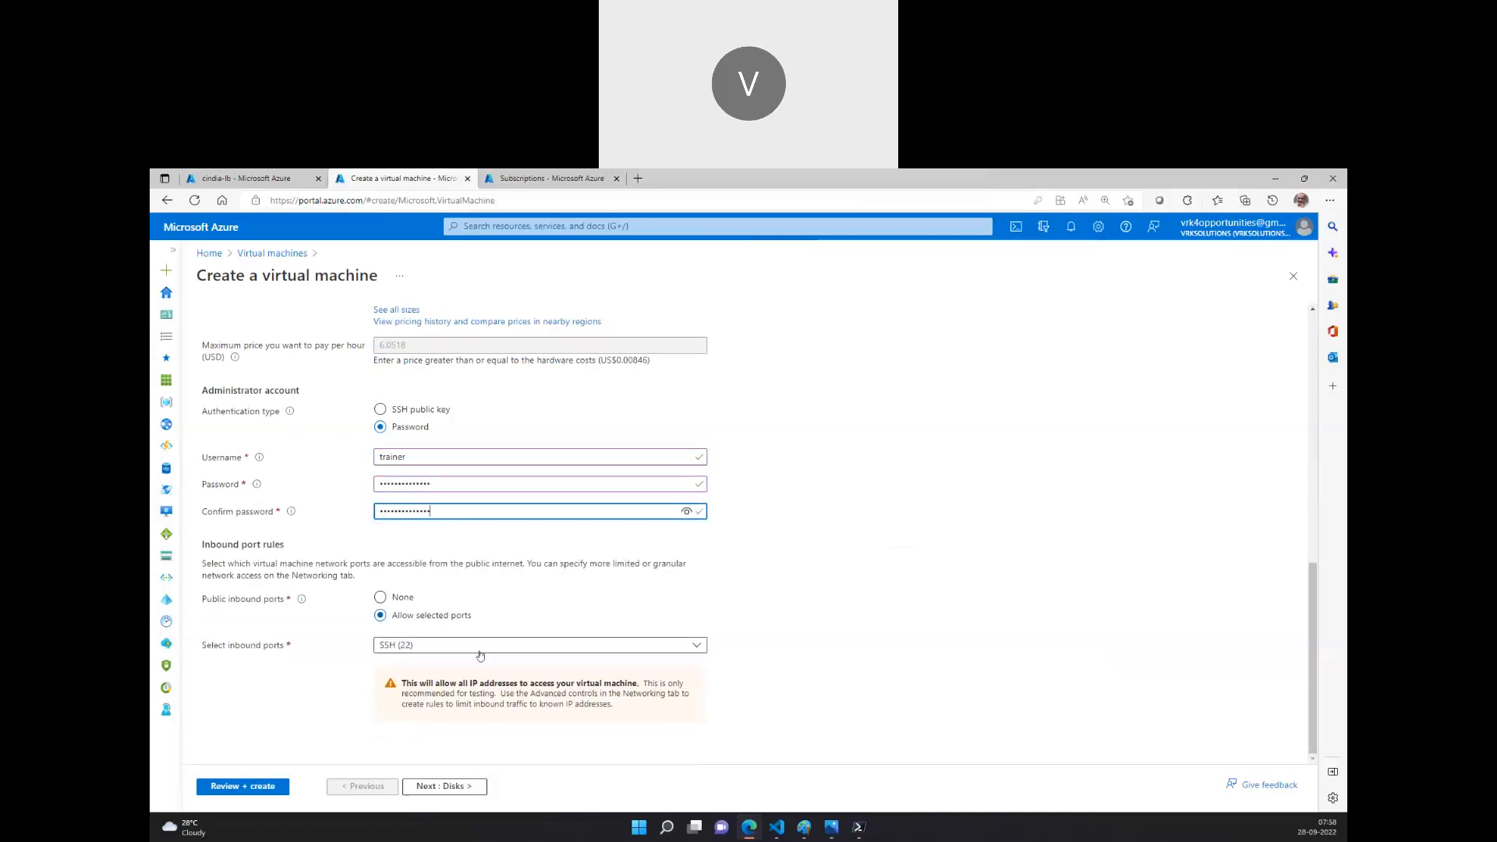
scroll(480, 656, "up", 8)
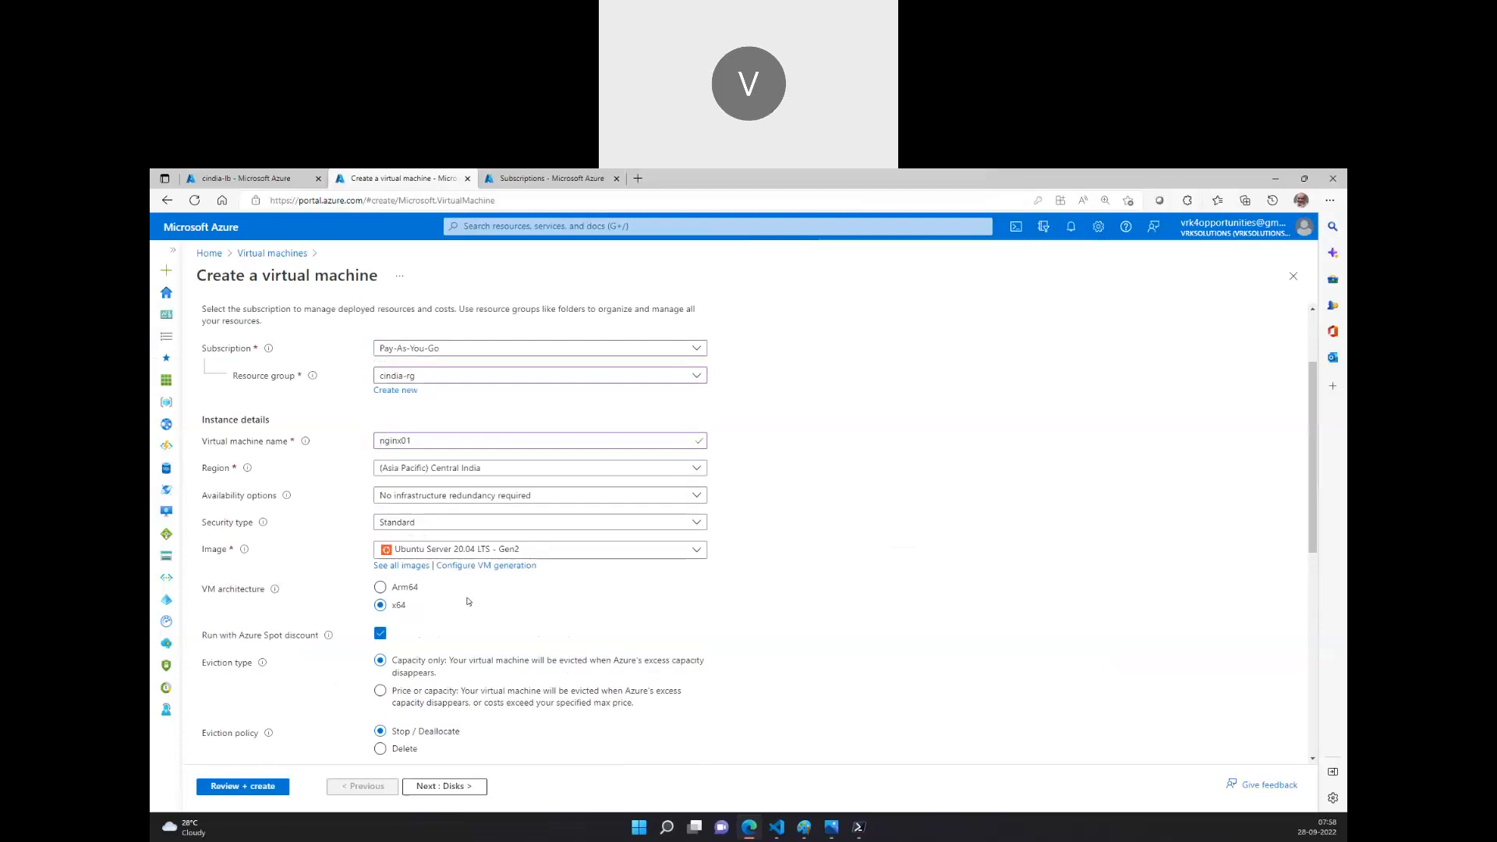
Keep nginx01's default disk settings and new public IP, and have the public IP and NIC deleted with the VM.
left_click(451, 788)
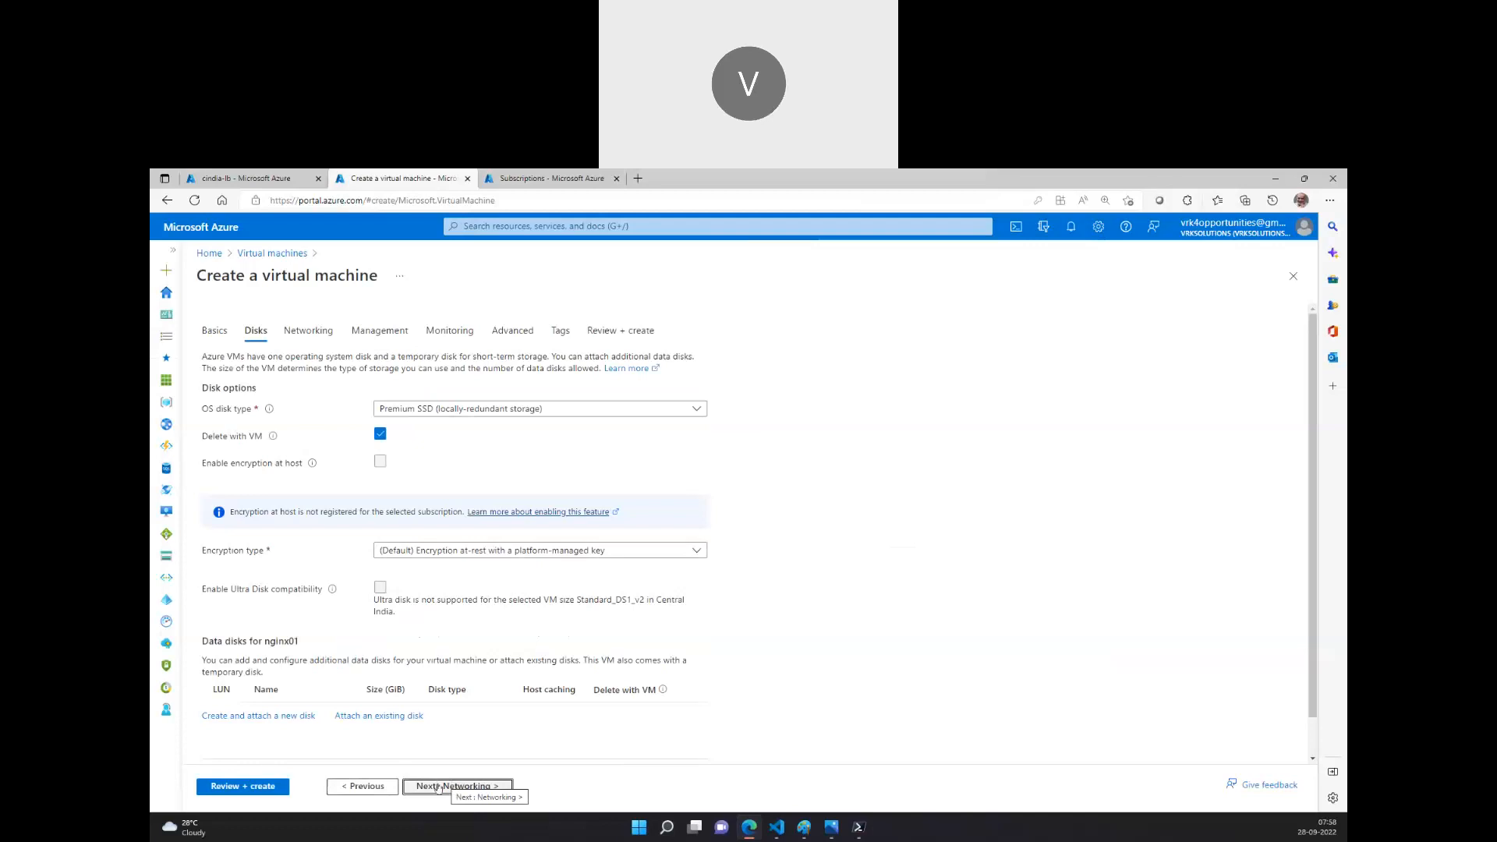
left_click(447, 788)
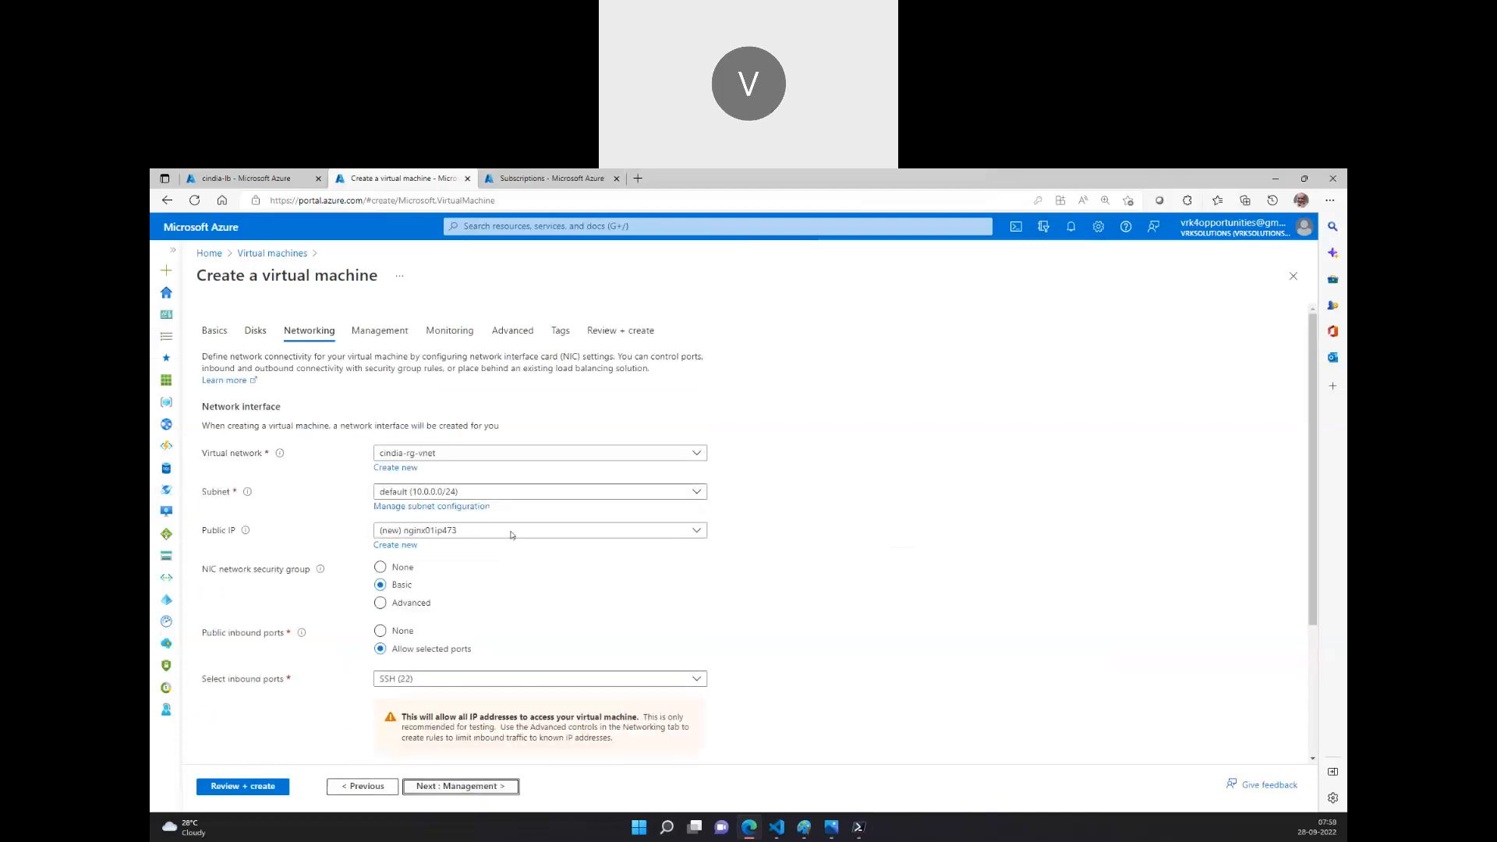
scroll(499, 557, "down", 3)
scroll(488, 552, "up", 2)
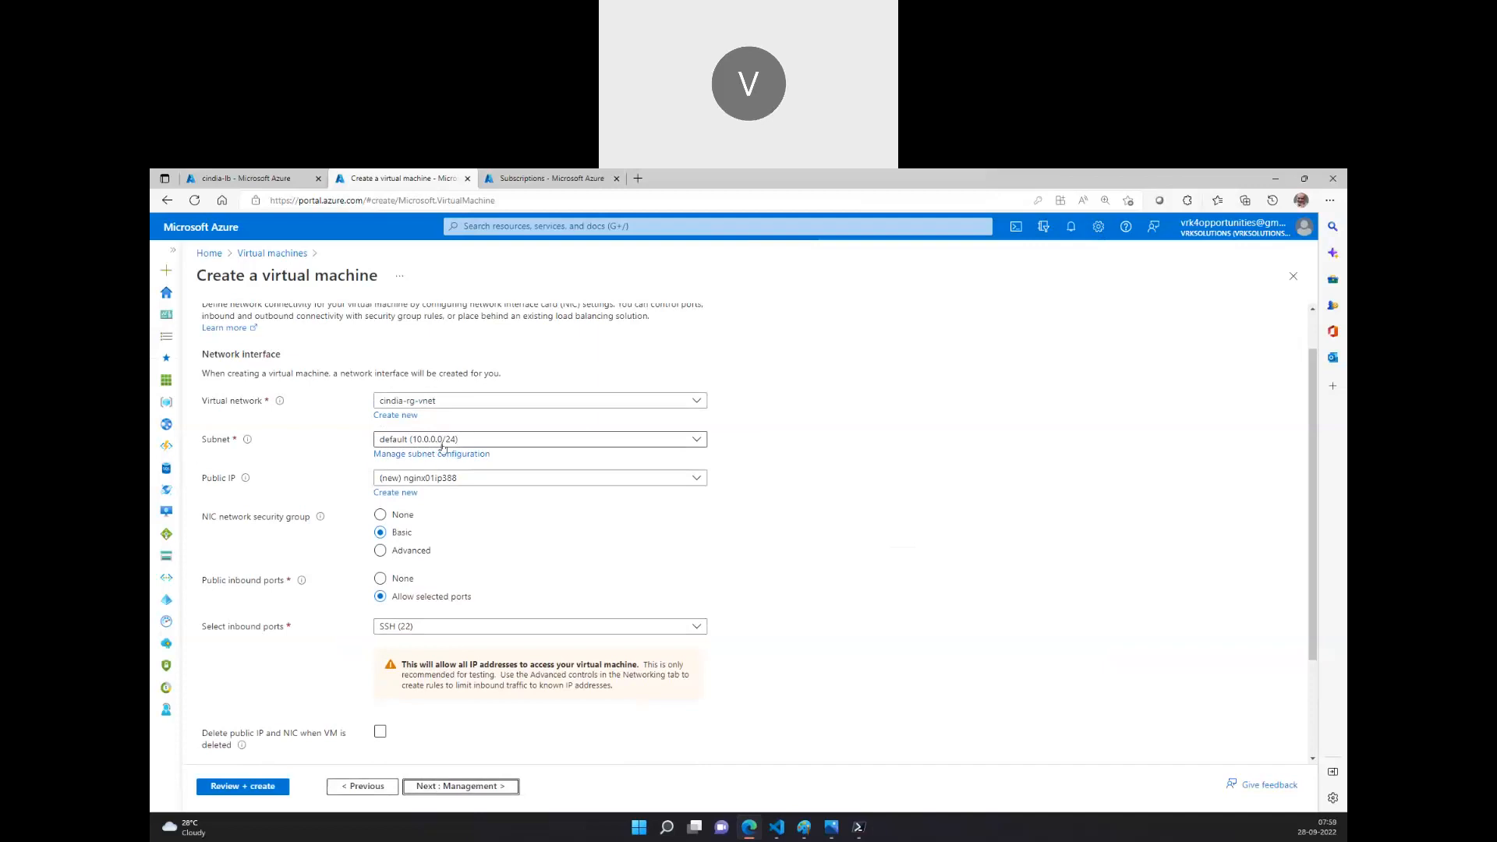
left_click(435, 477)
left_click(887, 479)
left_click(447, 487)
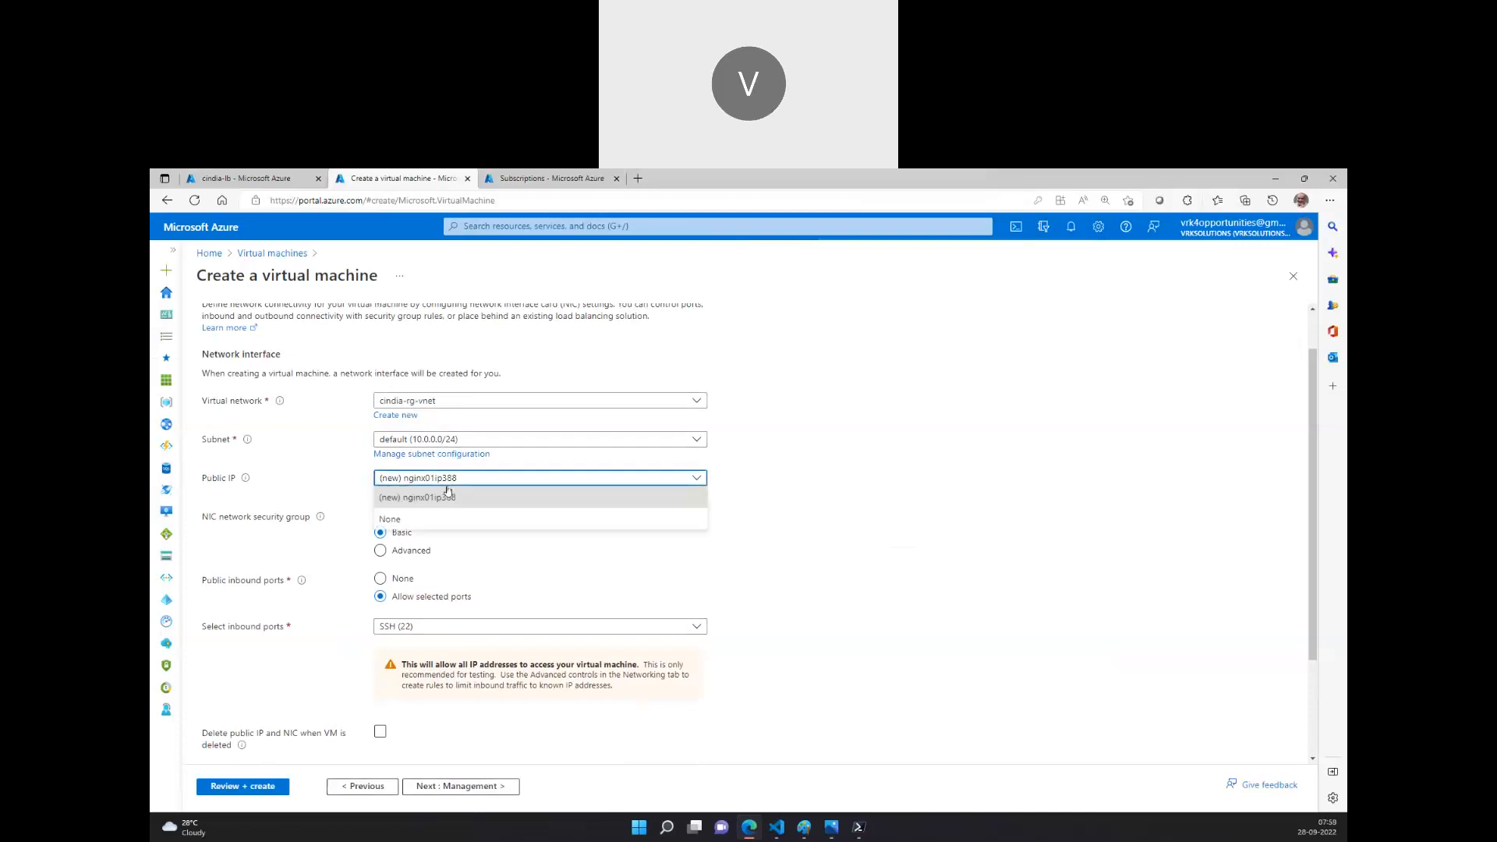
left_click(866, 485)
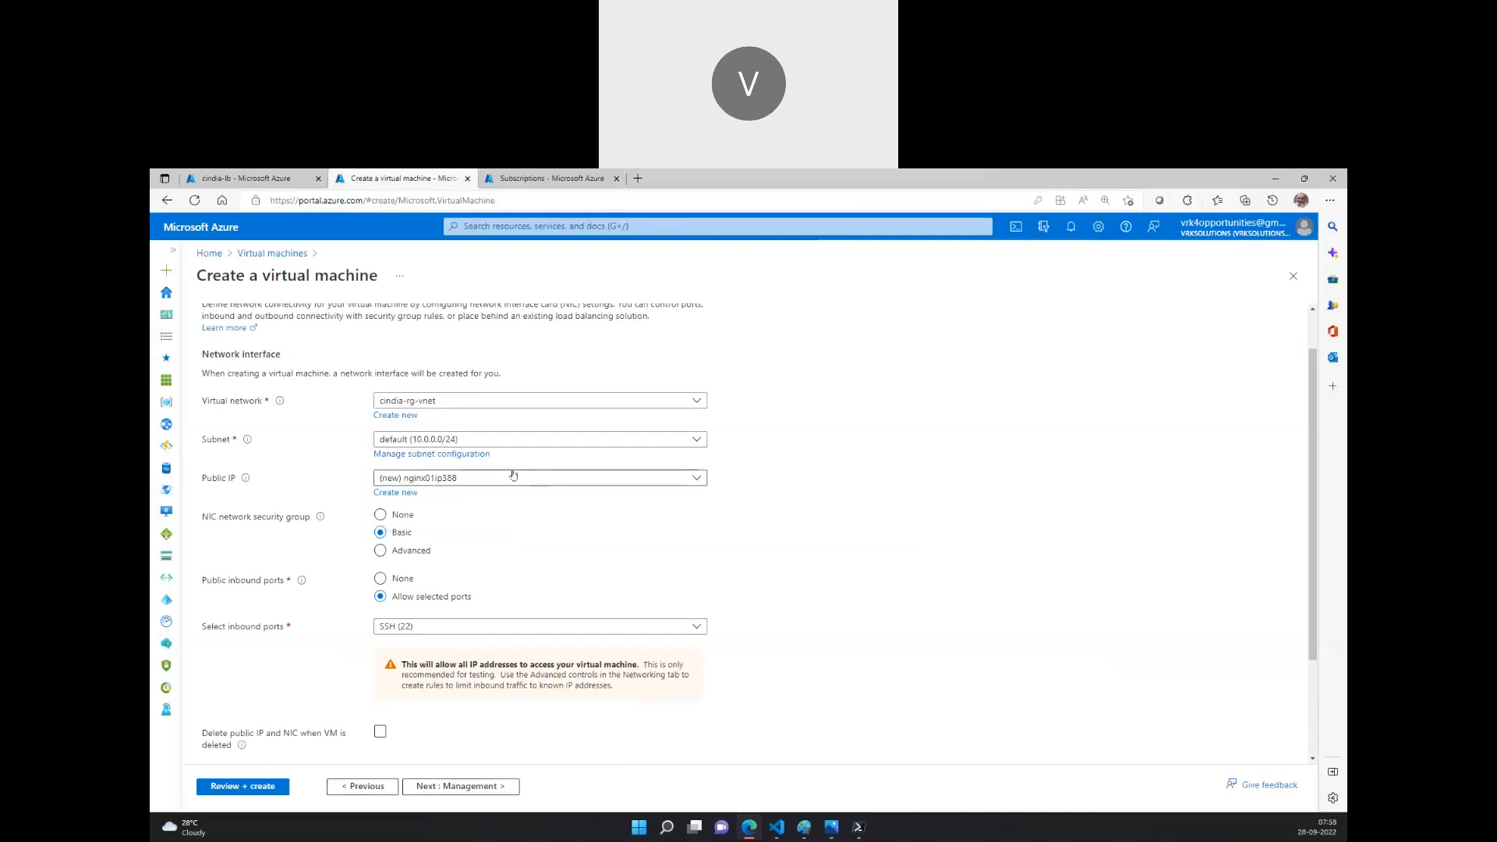
scroll(511, 499, "down", 2)
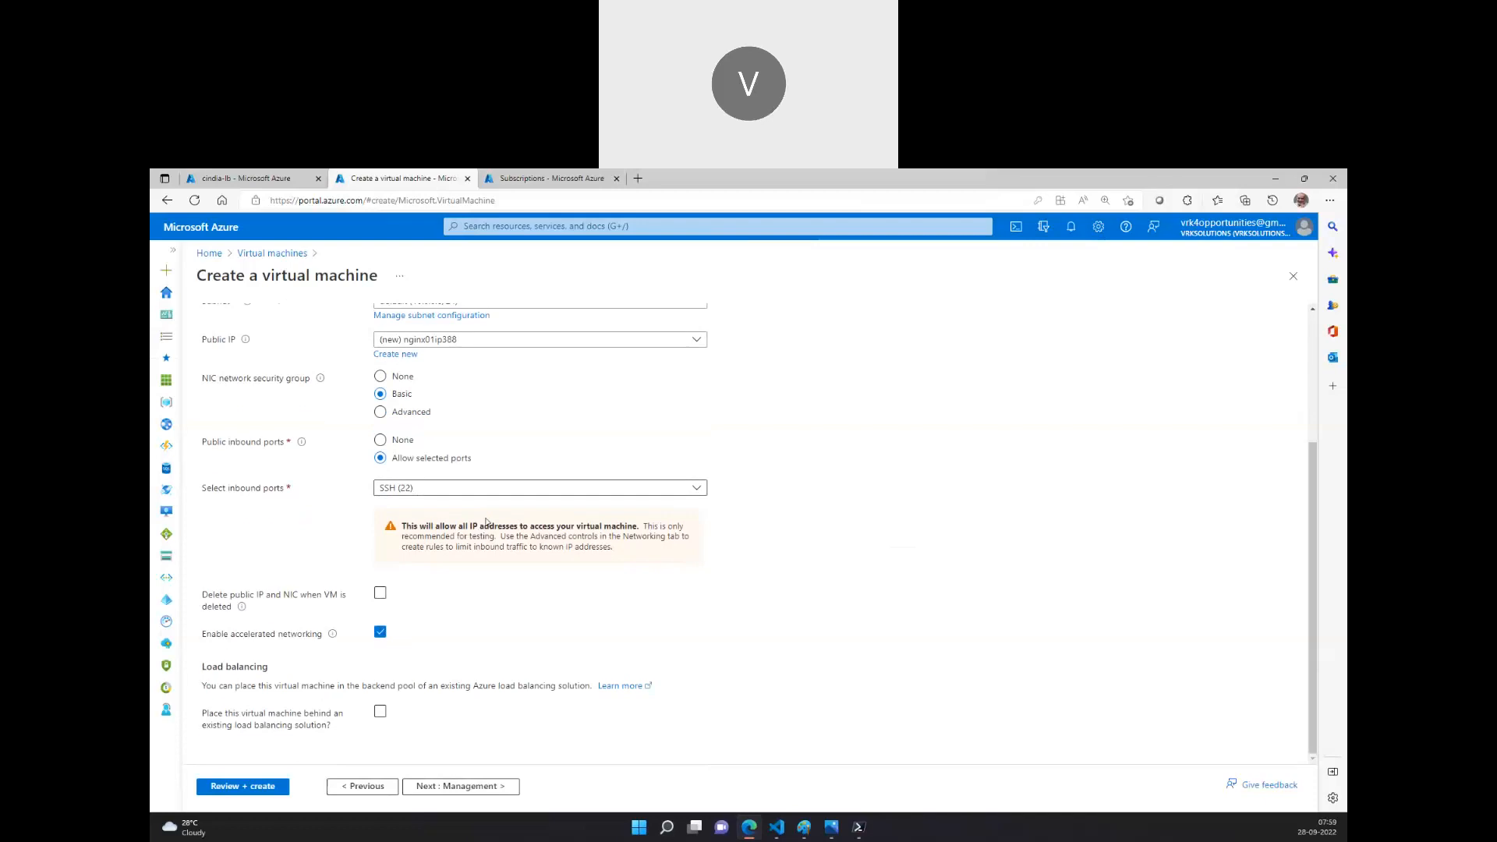
left_click(379, 593)
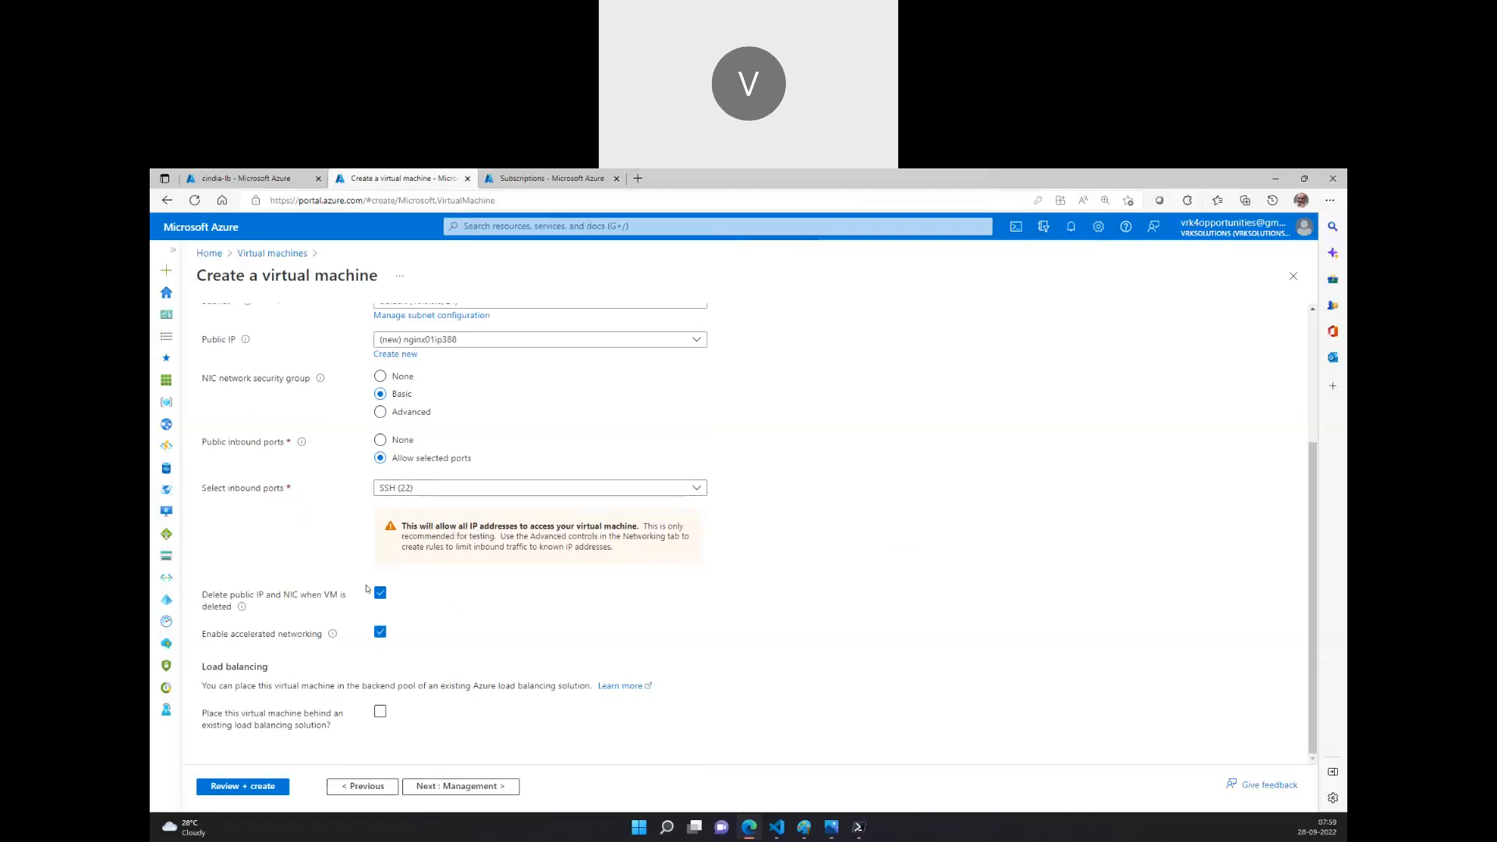
Place nginx01 behind an existing load balancing solution and assign apache01-nsg as its advanced network security group.
left_click(380, 713)
scroll(484, 643, "down", 2)
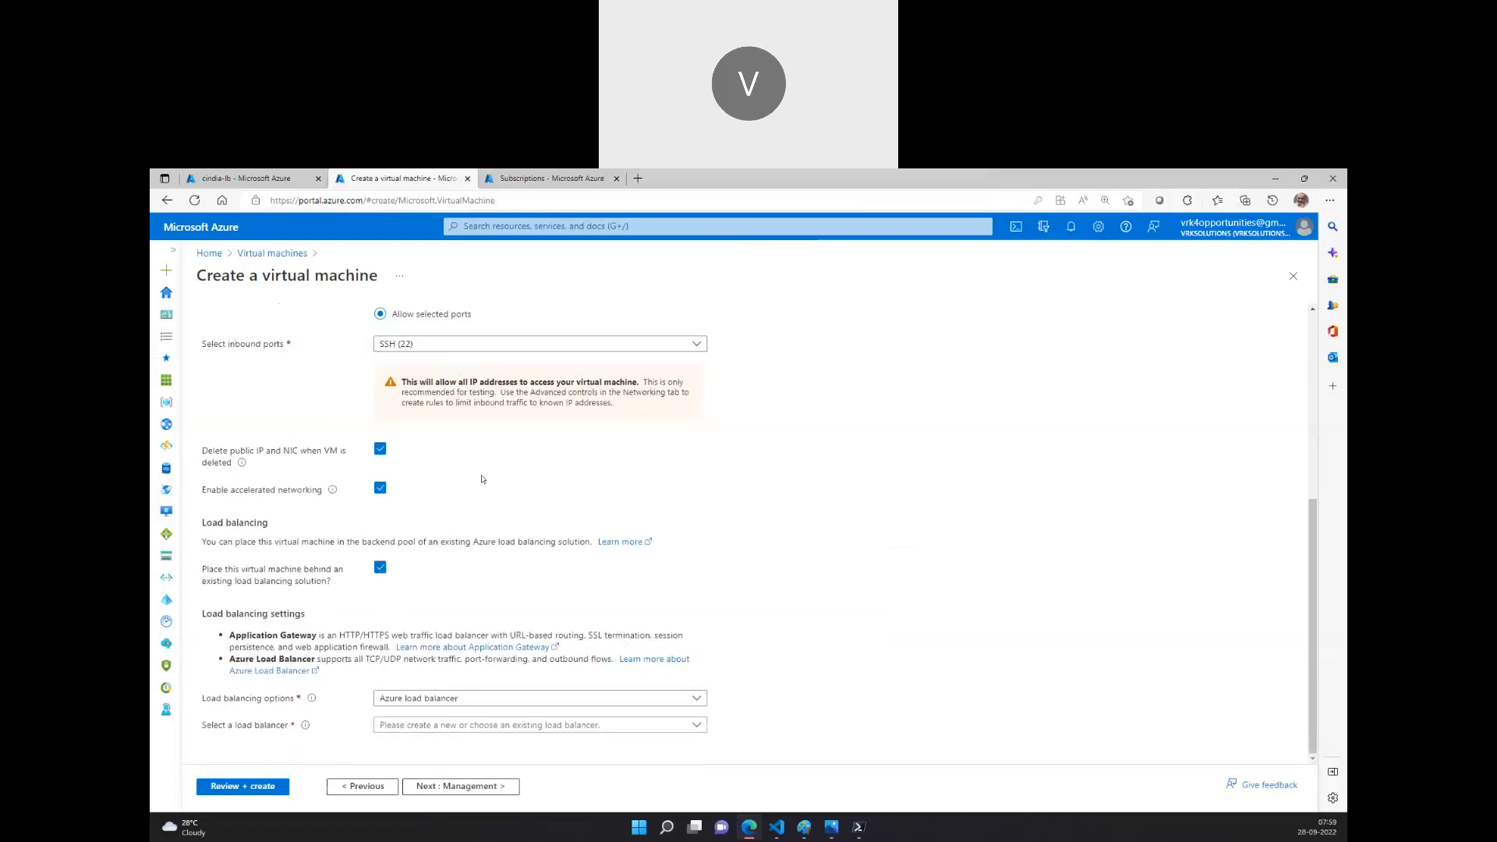
scroll(475, 479, "up", 3)
left_click(429, 485)
left_click(435, 506)
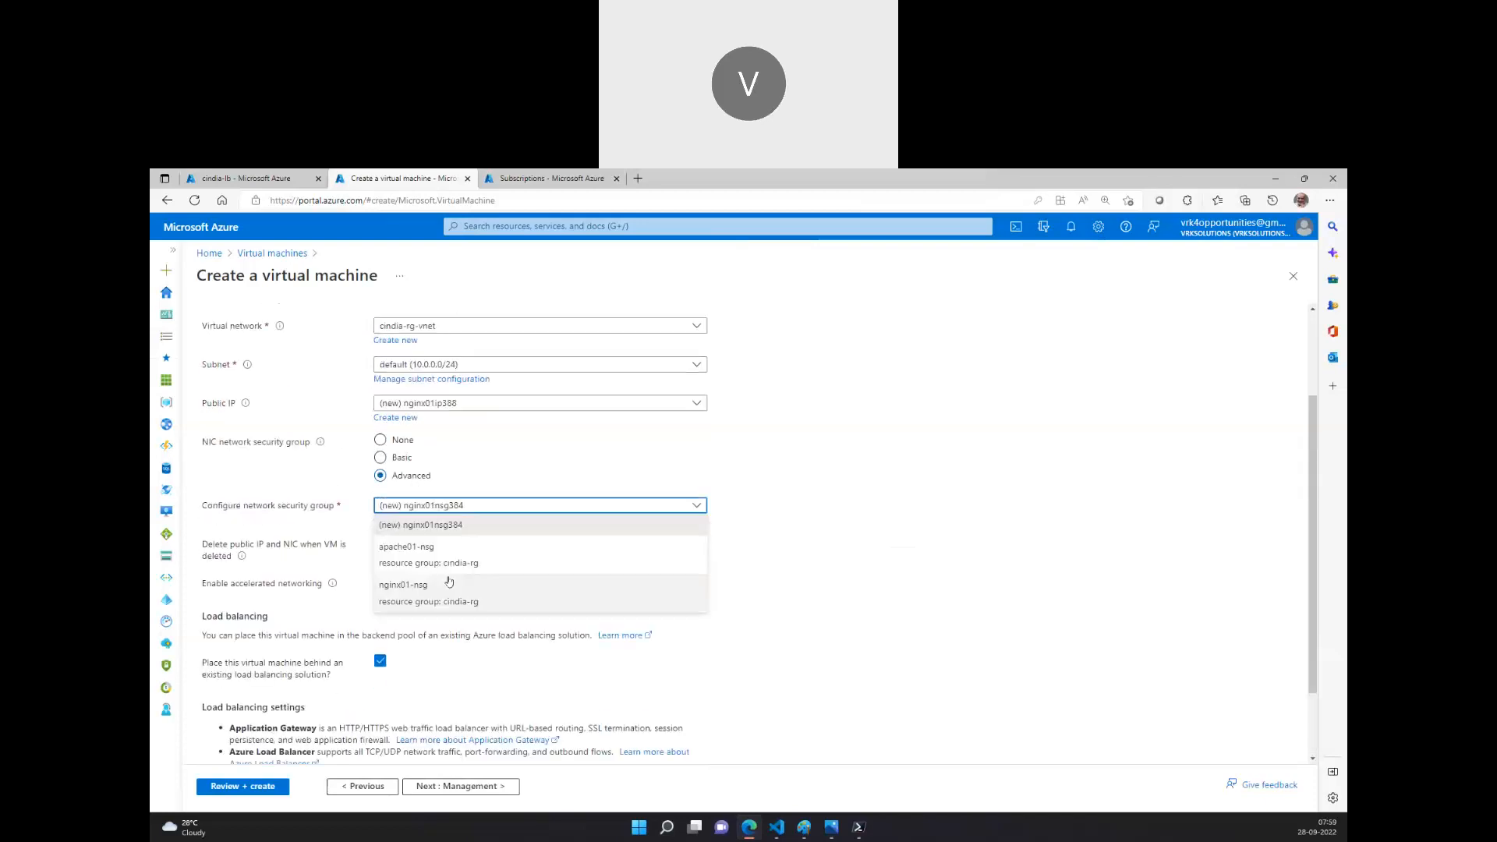
left_click(457, 562)
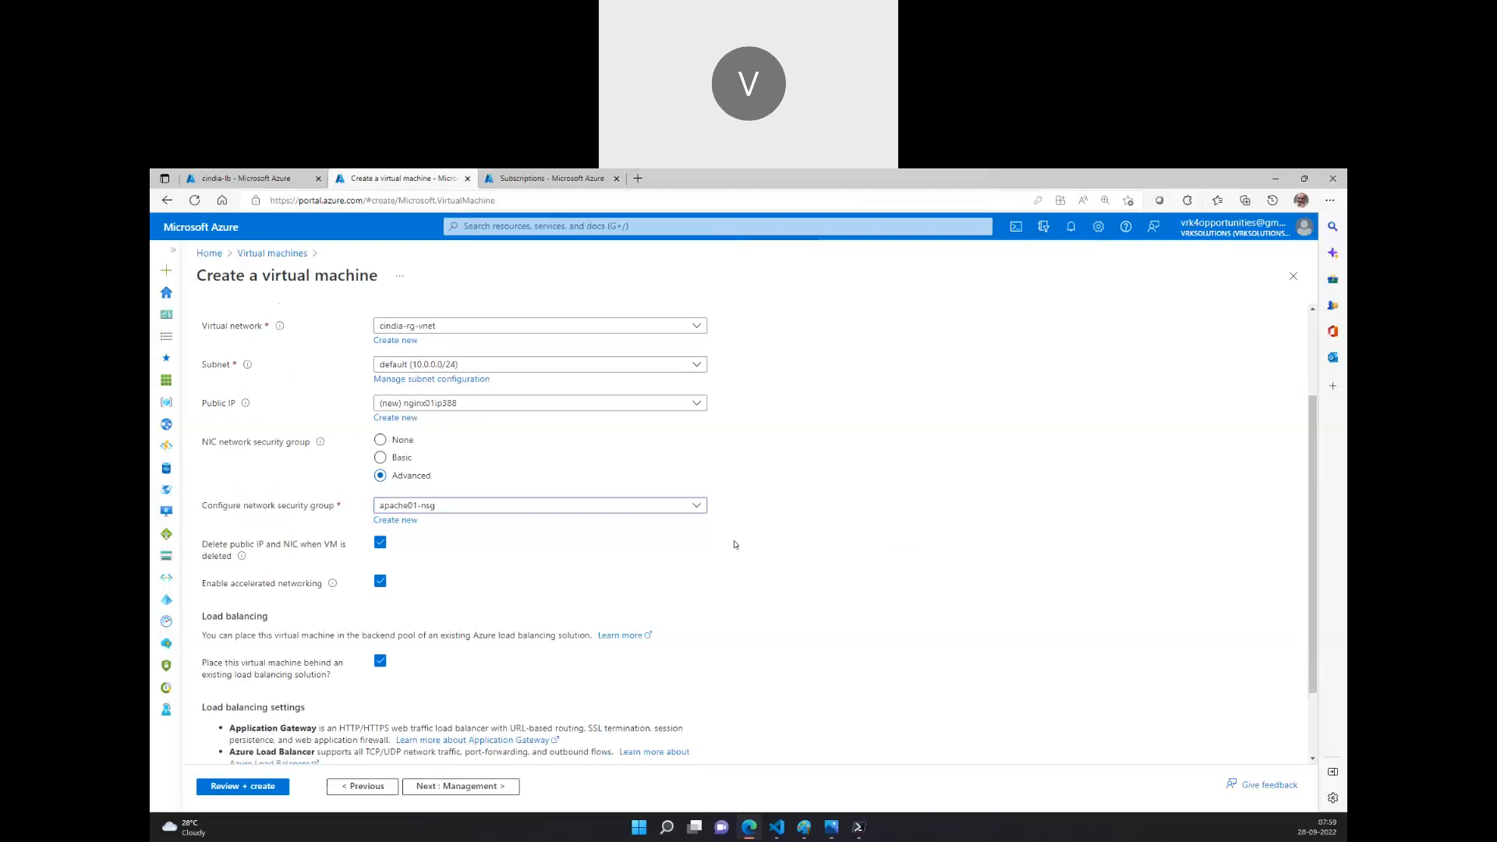
Choose load balancer cindia-lb with backend pool bpool01 for nginx01.
scroll(777, 525, "down", 1)
left_click(440, 727)
left_click(430, 674)
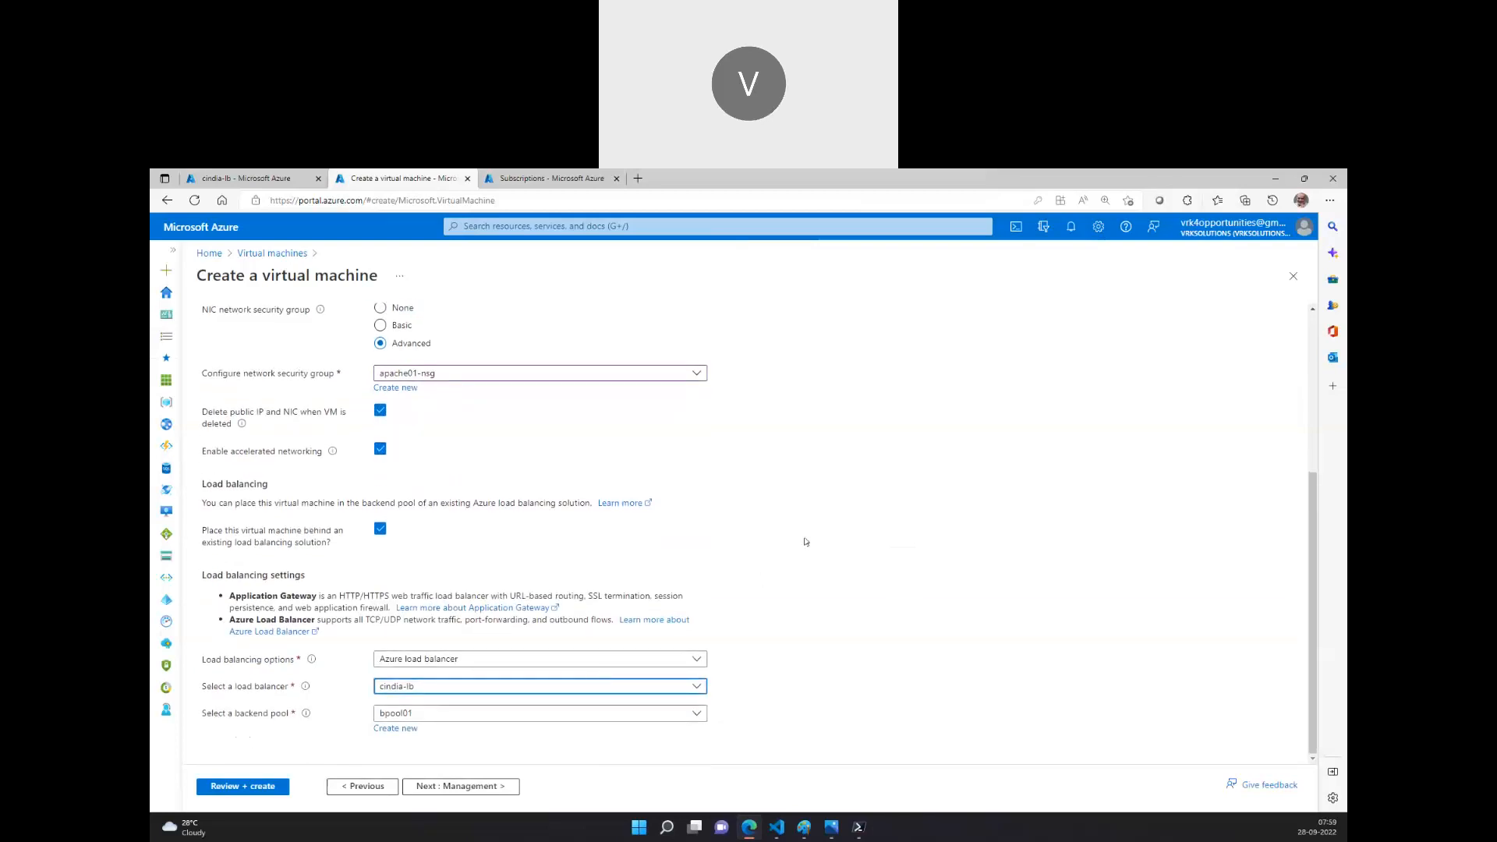
scroll(592, 530, "up", 3)
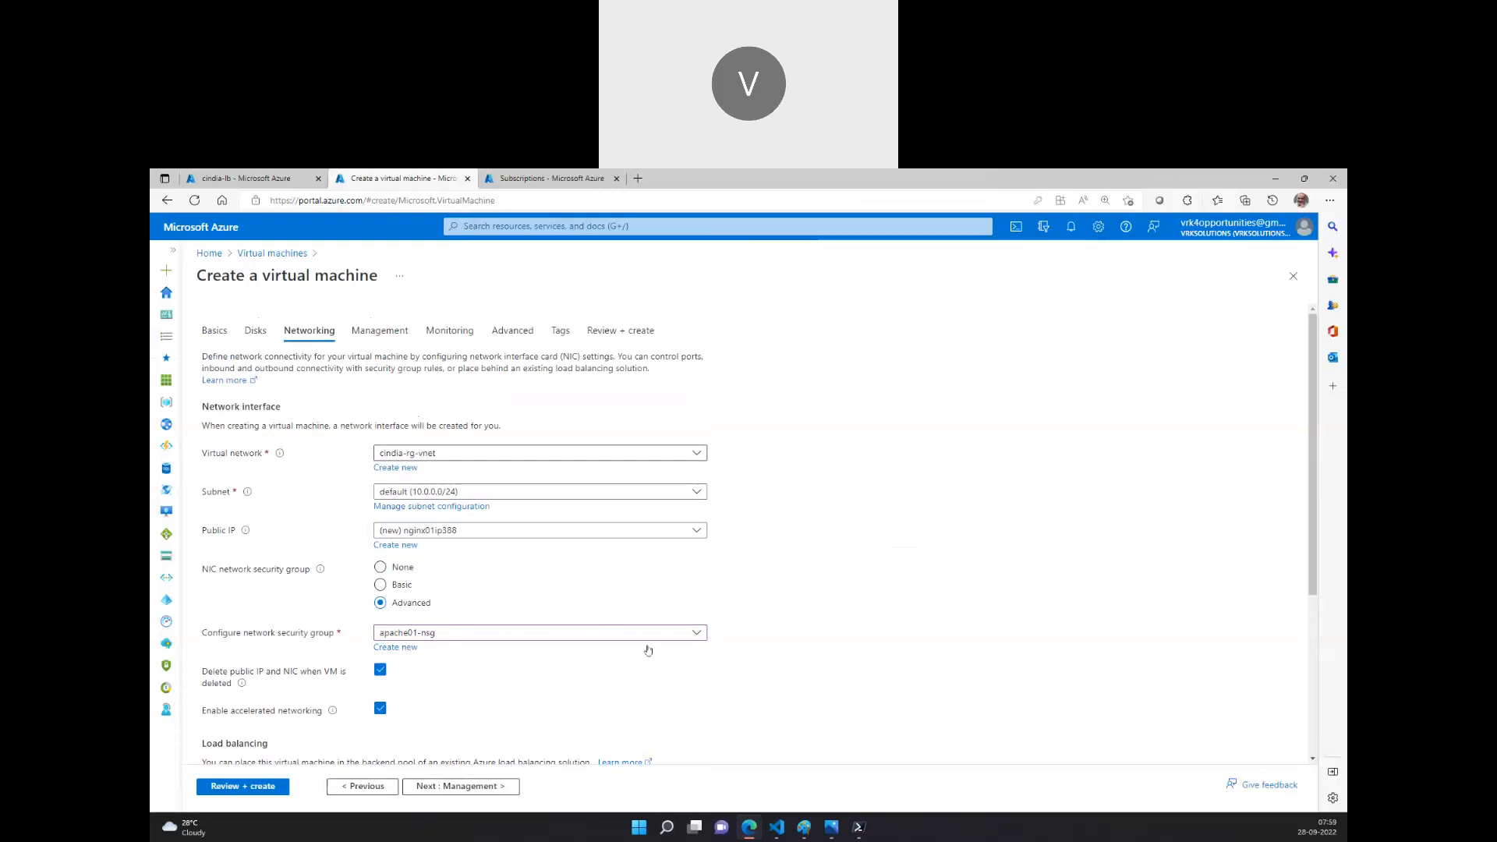
Keep nginx01's management options at their defaults and disable boot diagnostics in its monitoring settings.
left_click(505, 787)
left_click(503, 788)
left_click(400, 440)
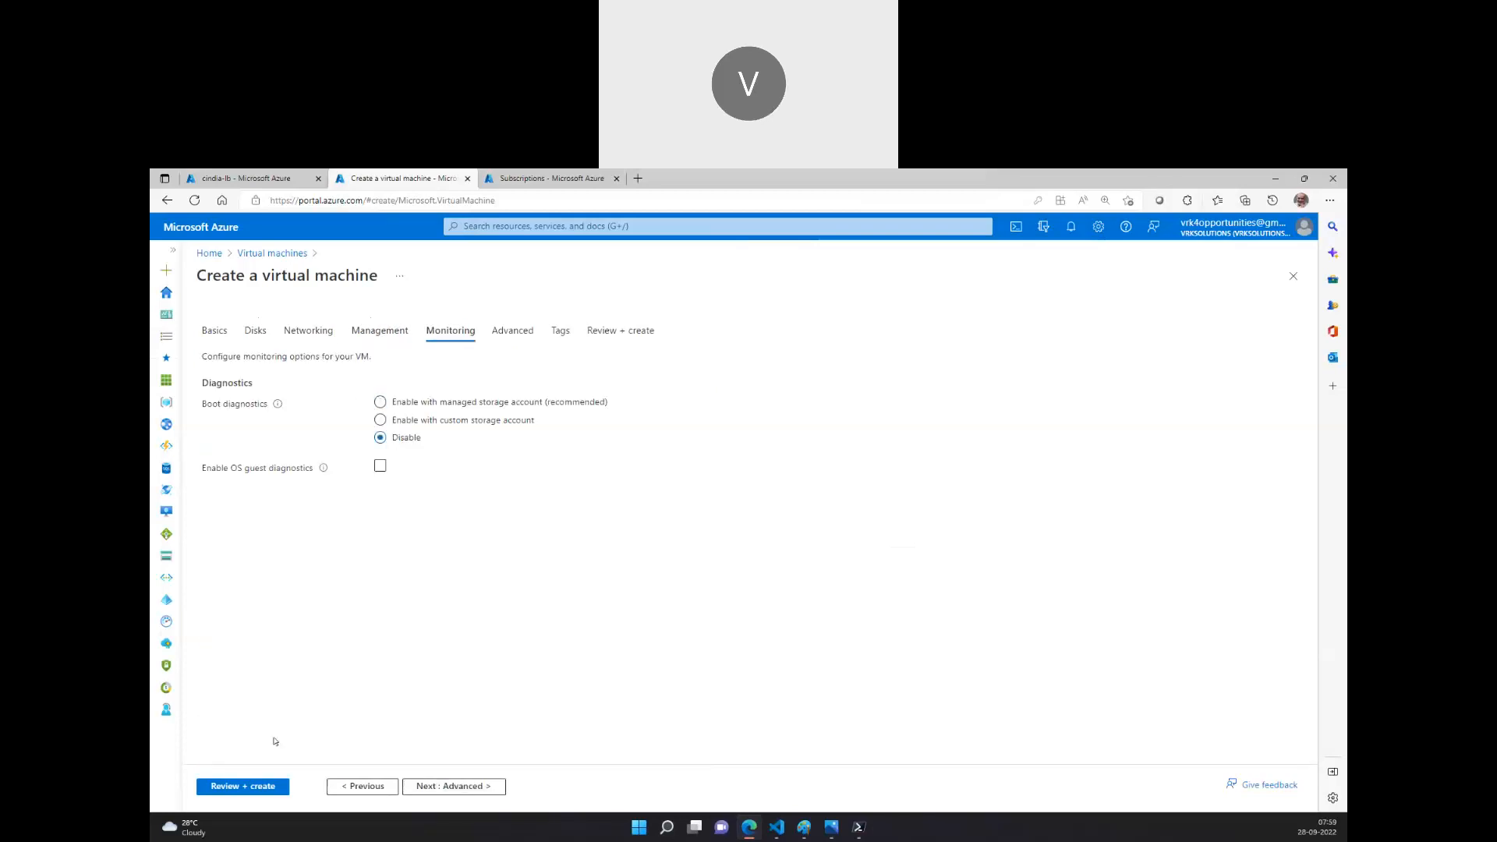
Validate nginx01's configuration, review the summary and submit the virtual machine for creation.
left_click(271, 786)
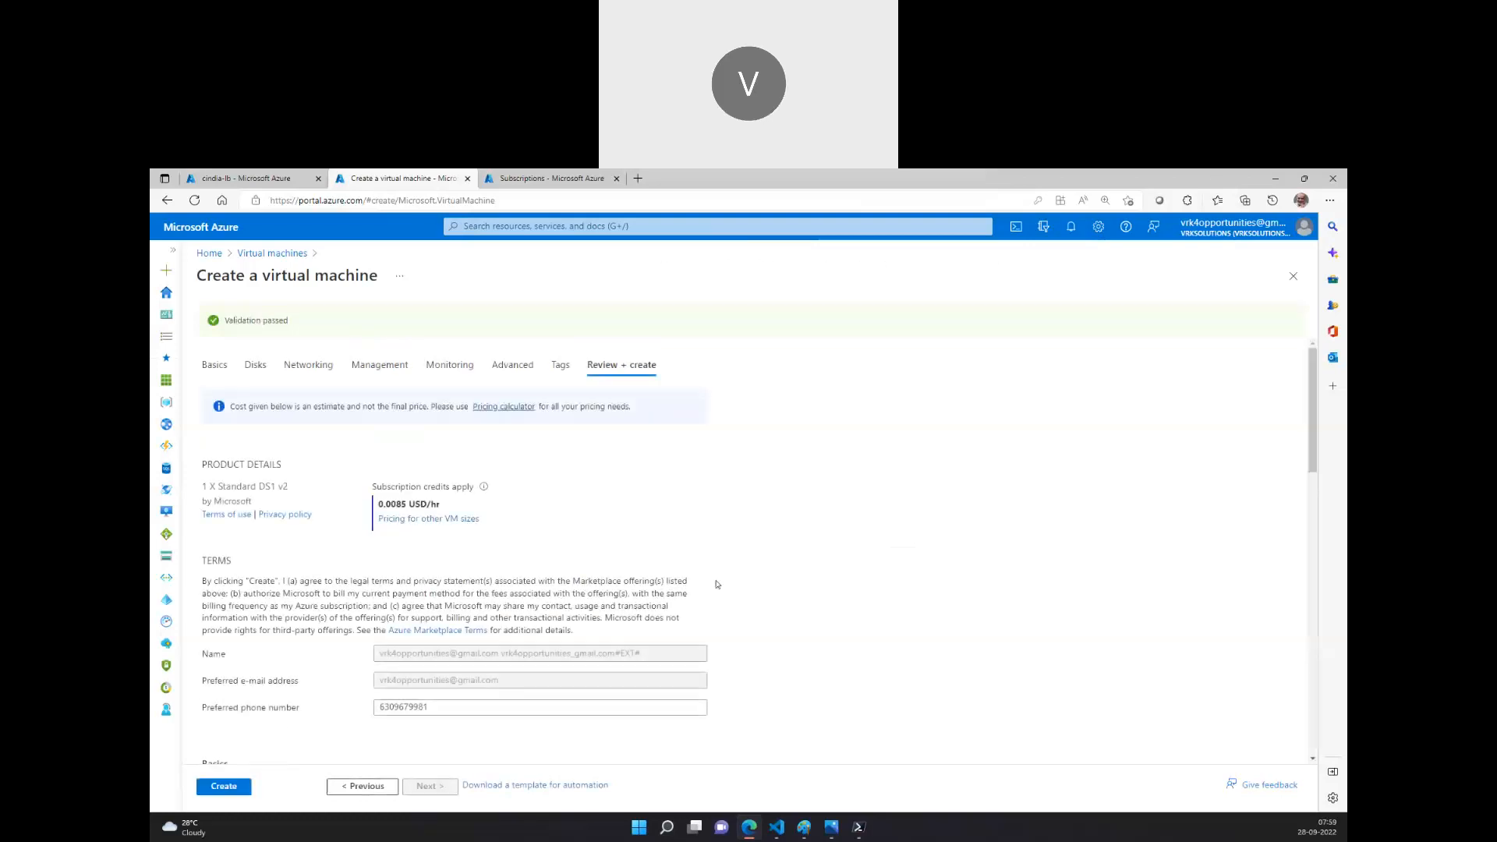
scroll(578, 561, "down", 5)
left_click(224, 787)
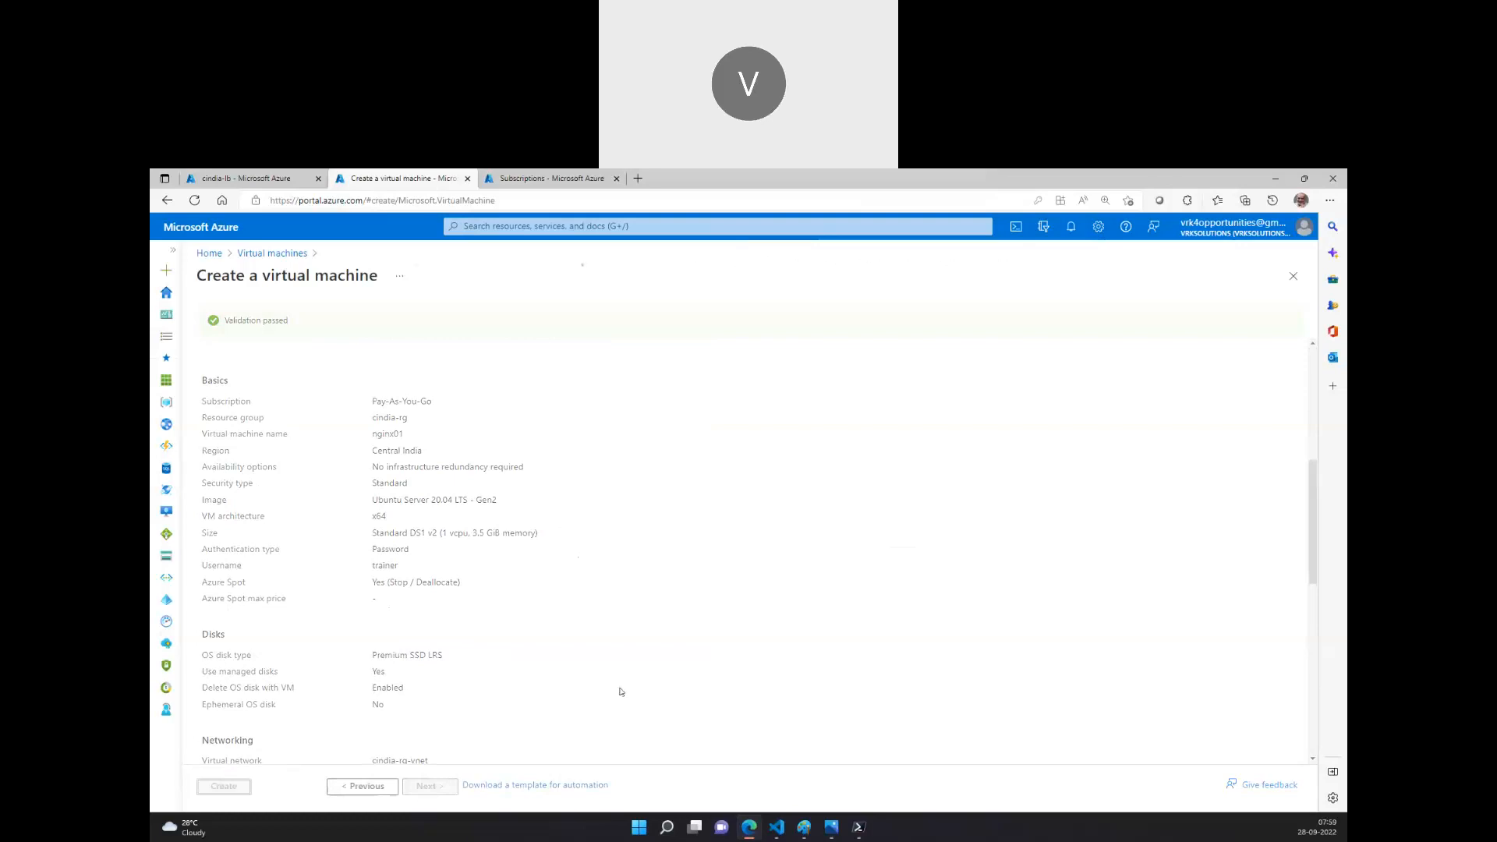
View the load balancer diagram in Paint, return to the Azure portal, and start redeploying nginx01 with its resource group selected.
left_click(807, 830)
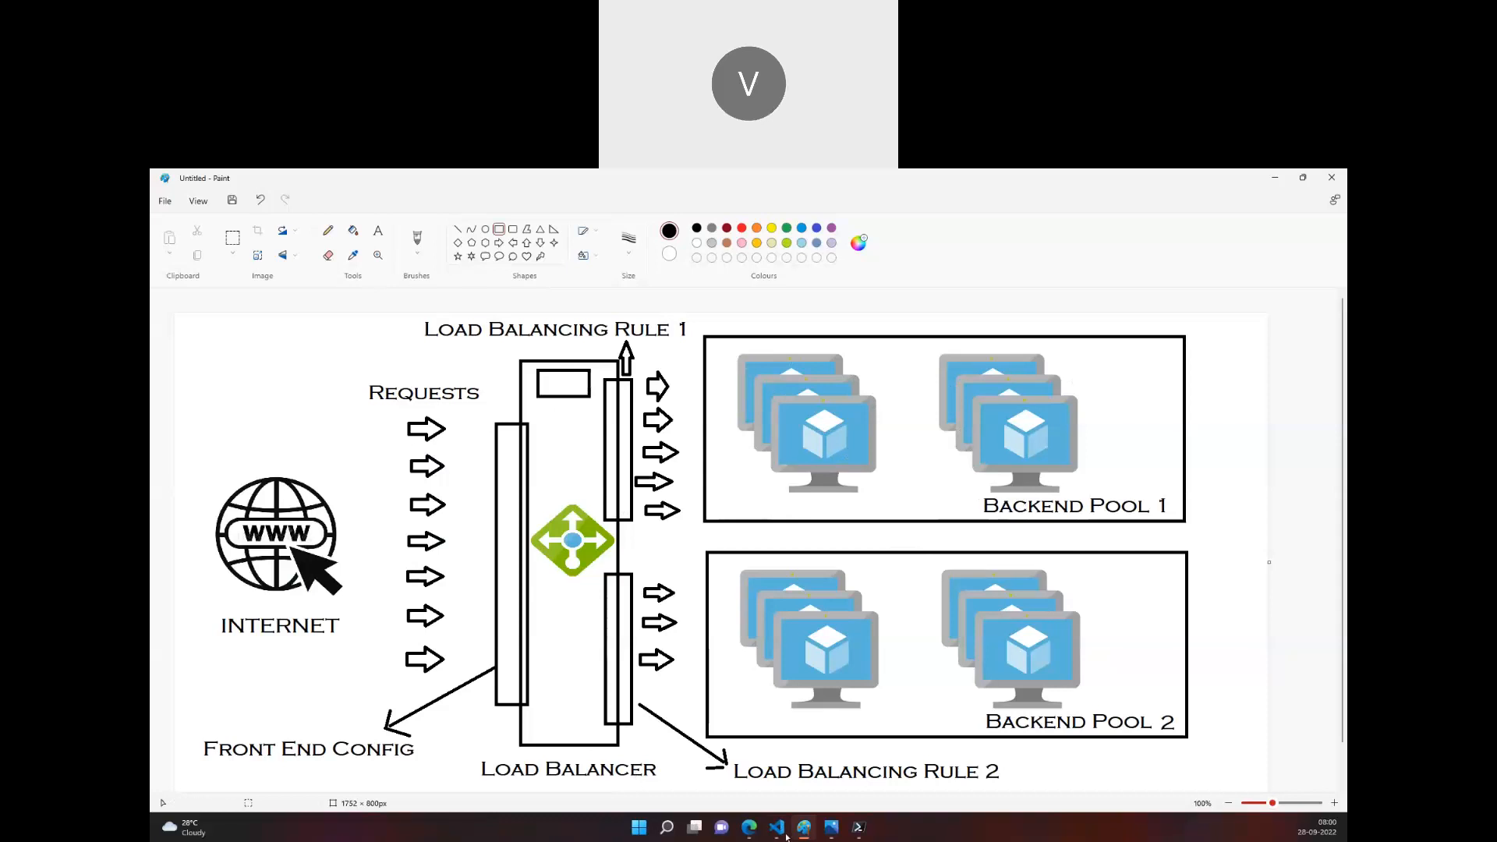
left_click(749, 828)
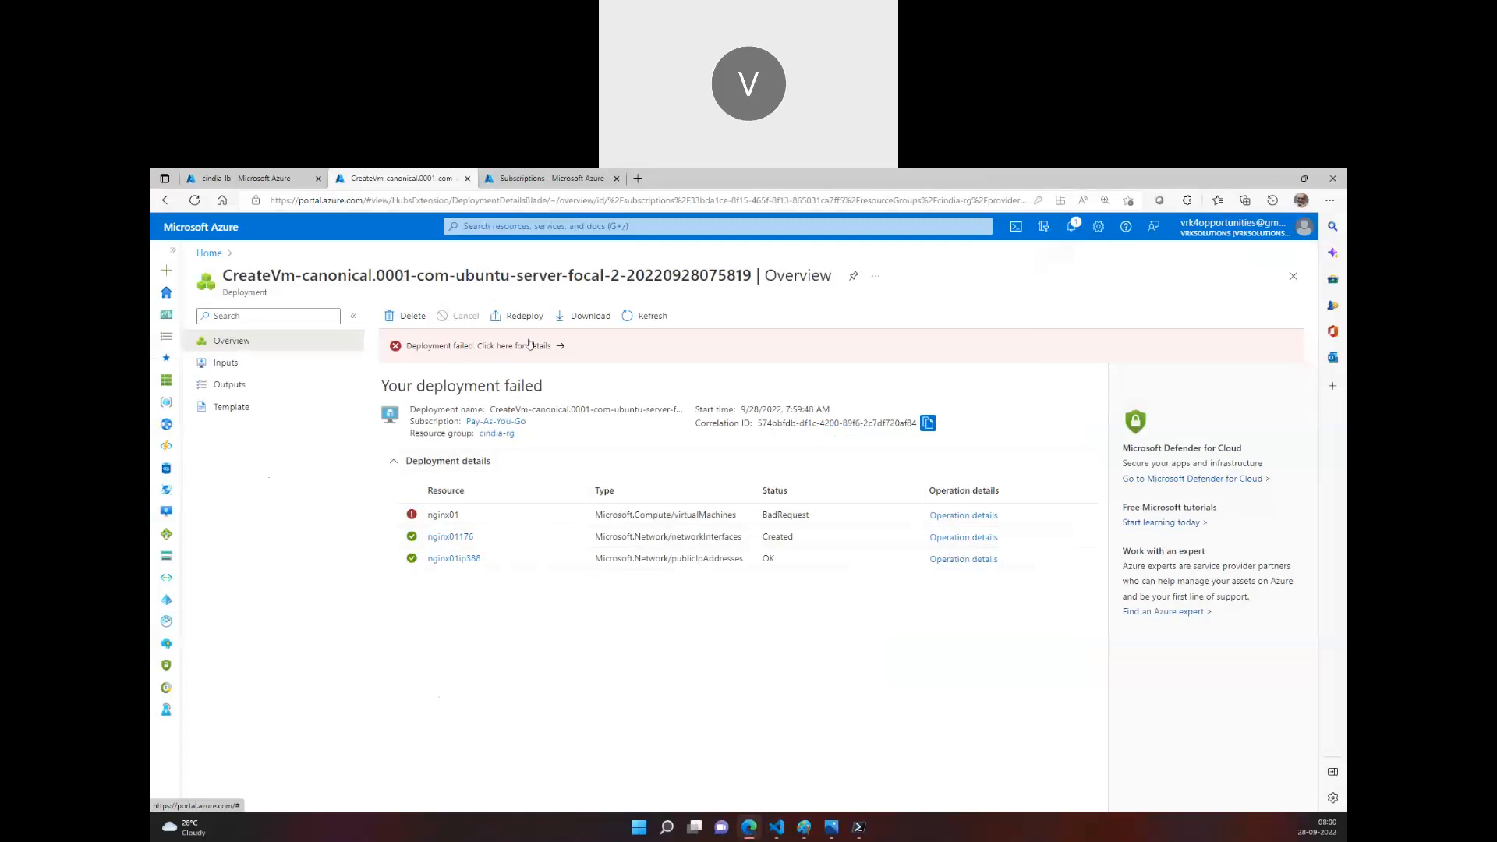
left_click(518, 315)
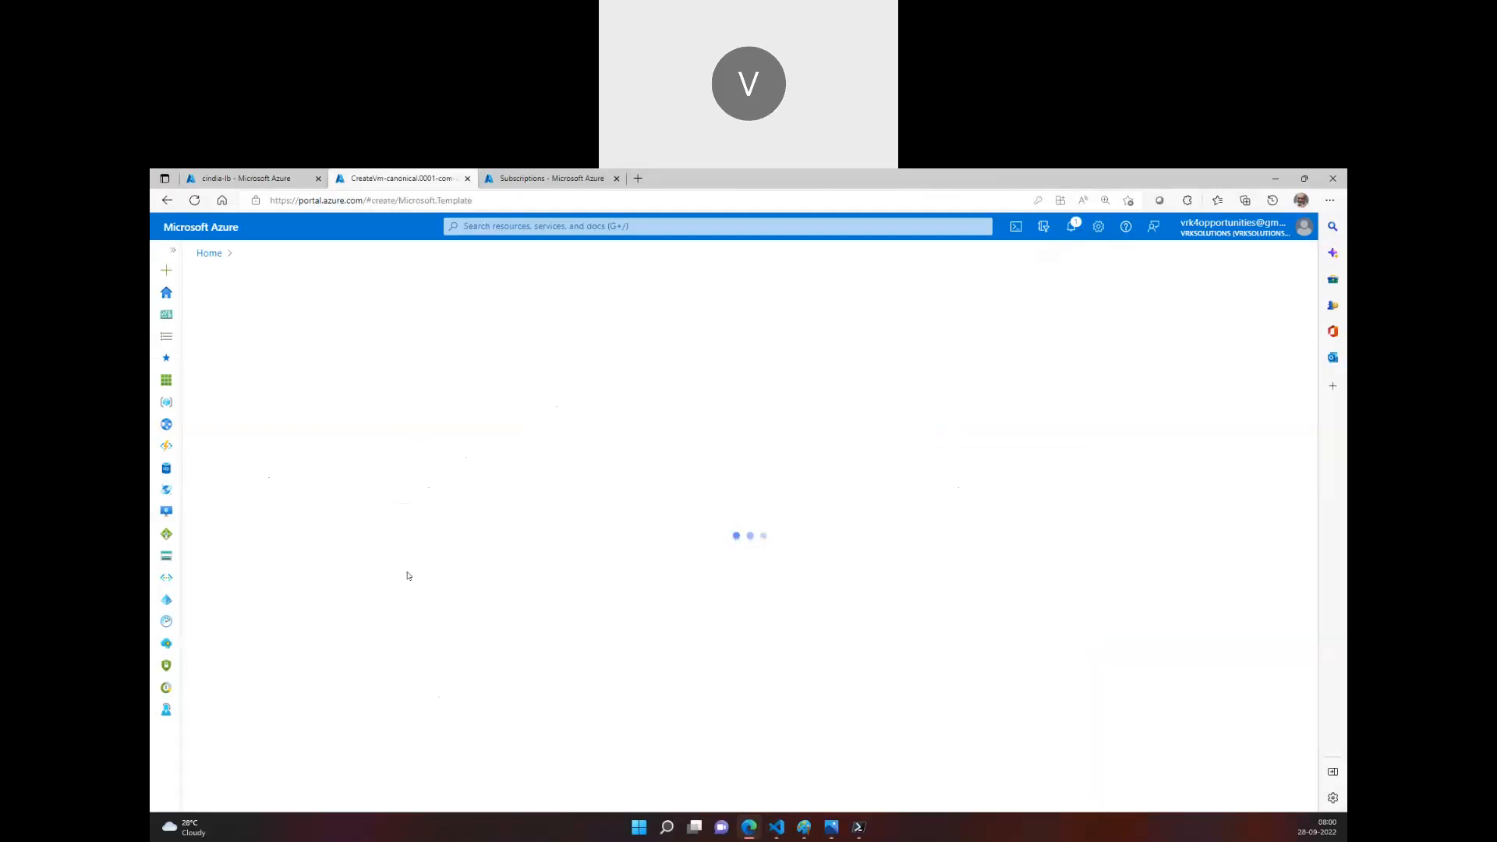
left_click(433, 516)
left_click(428, 581)
scroll(430, 597, "down", 4)
scroll(430, 612, "up", 4)
scroll(430, 612, "down", 5)
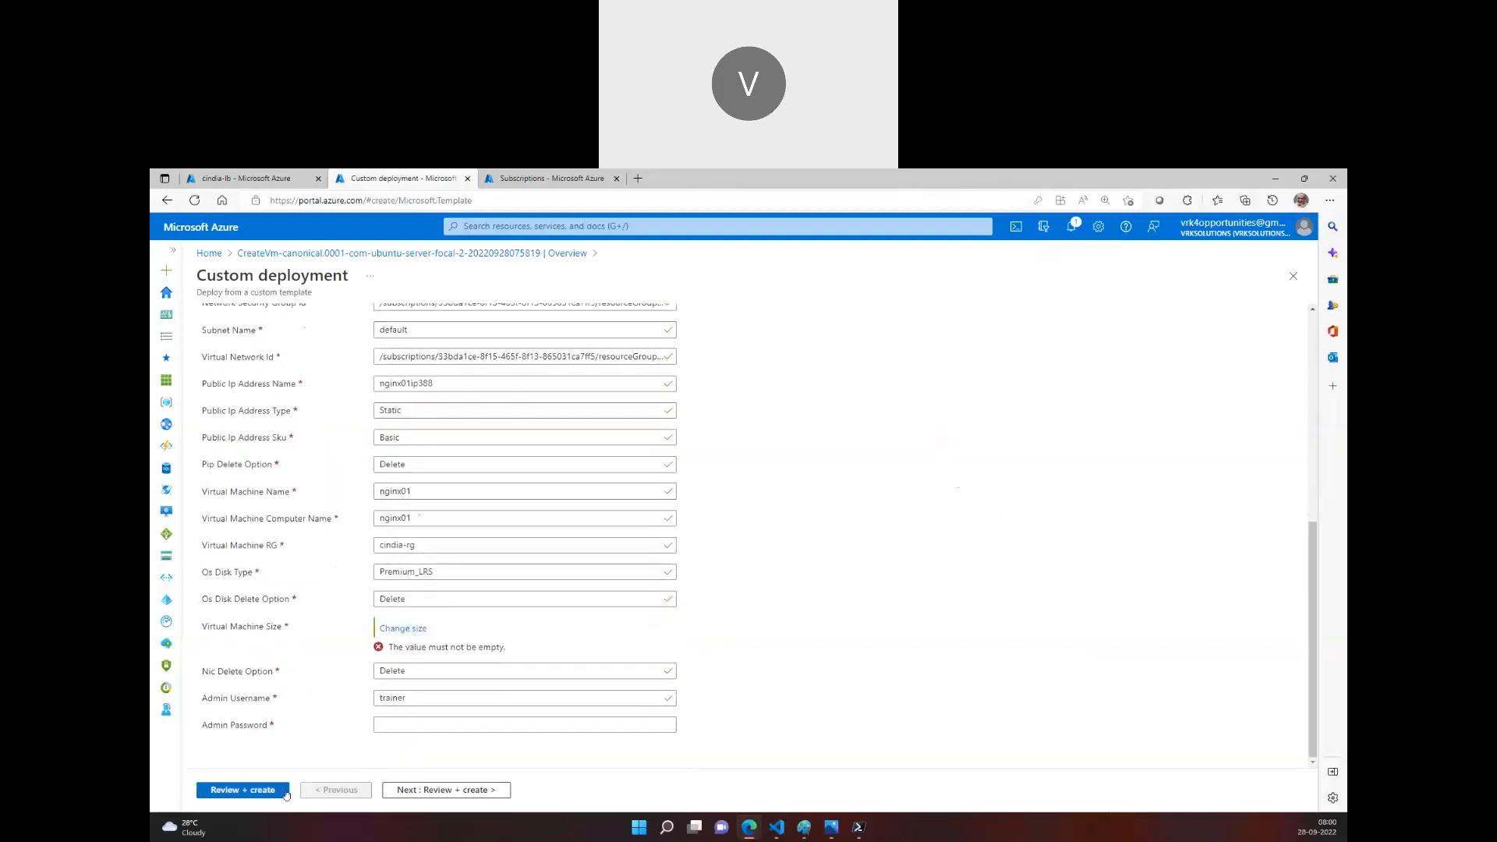
Enter the admin password for the custom deployment and select DS1_v2 as the virtual machine size.
left_click(390, 726)
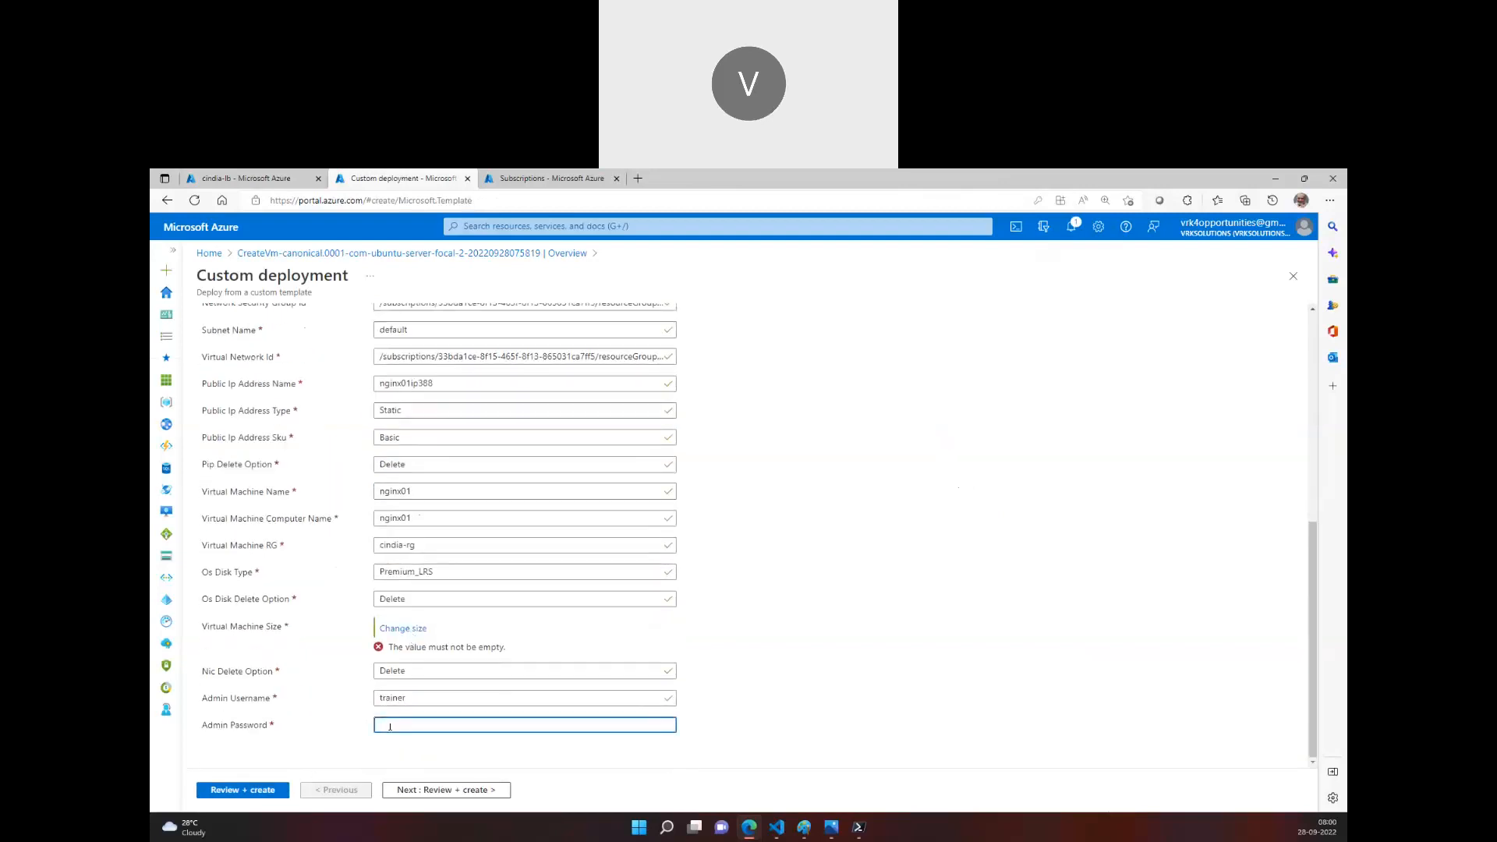
type("*********")
left_click(402, 627)
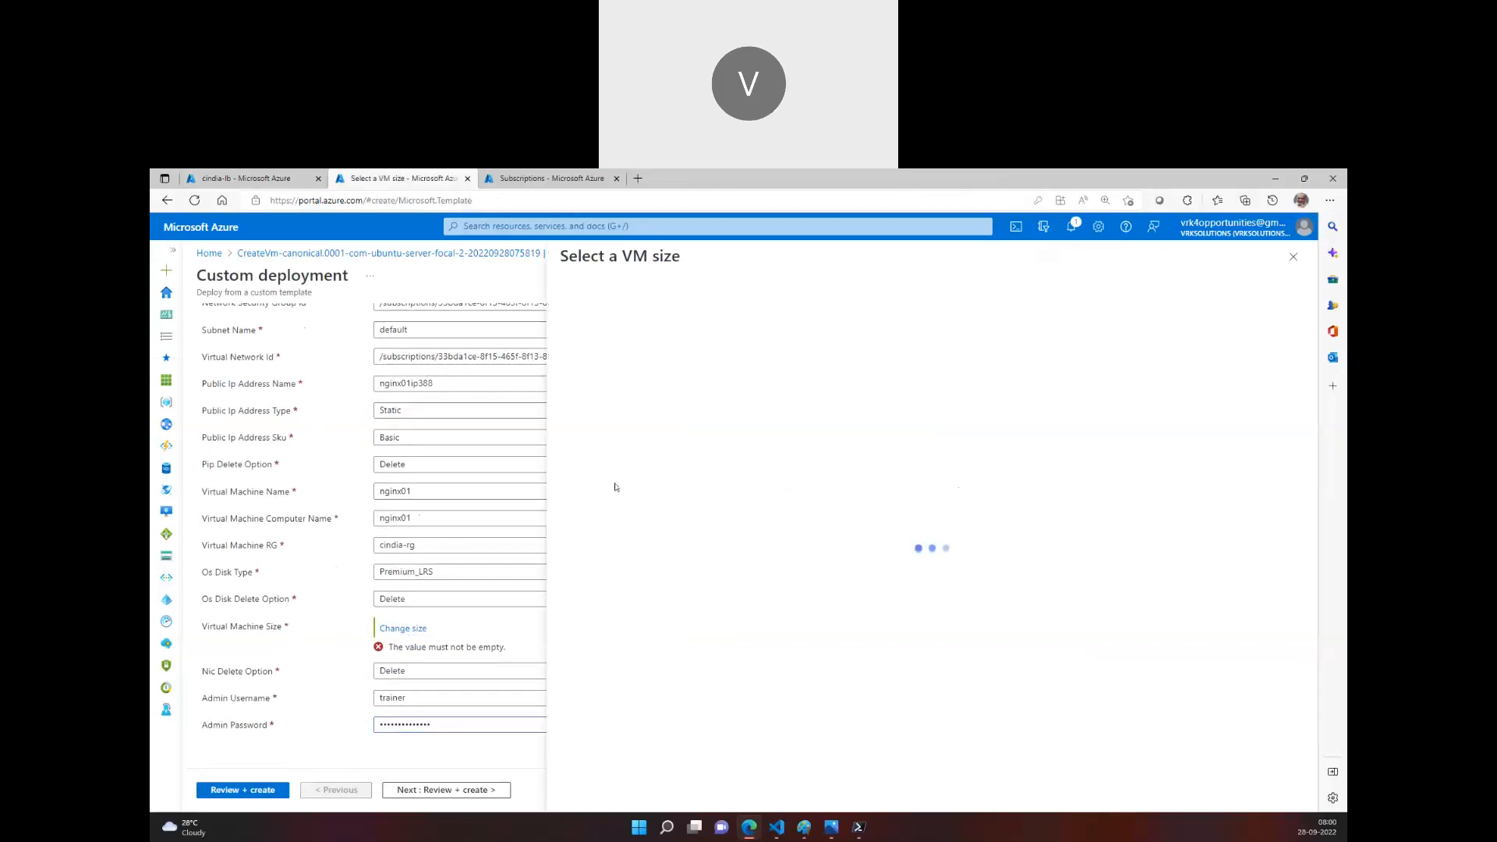
left_click(645, 412)
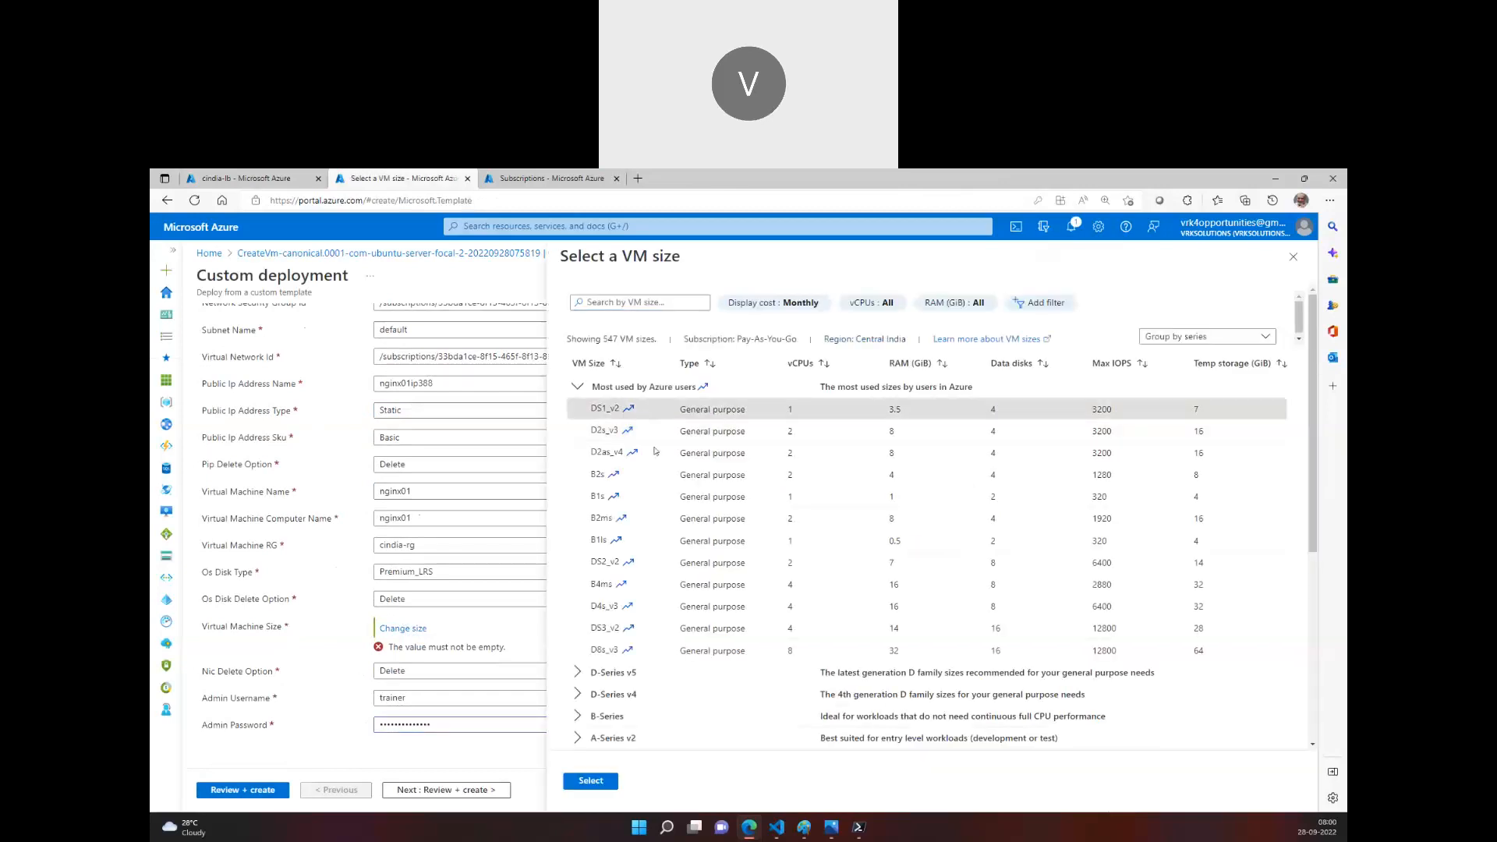
left_click(604, 786)
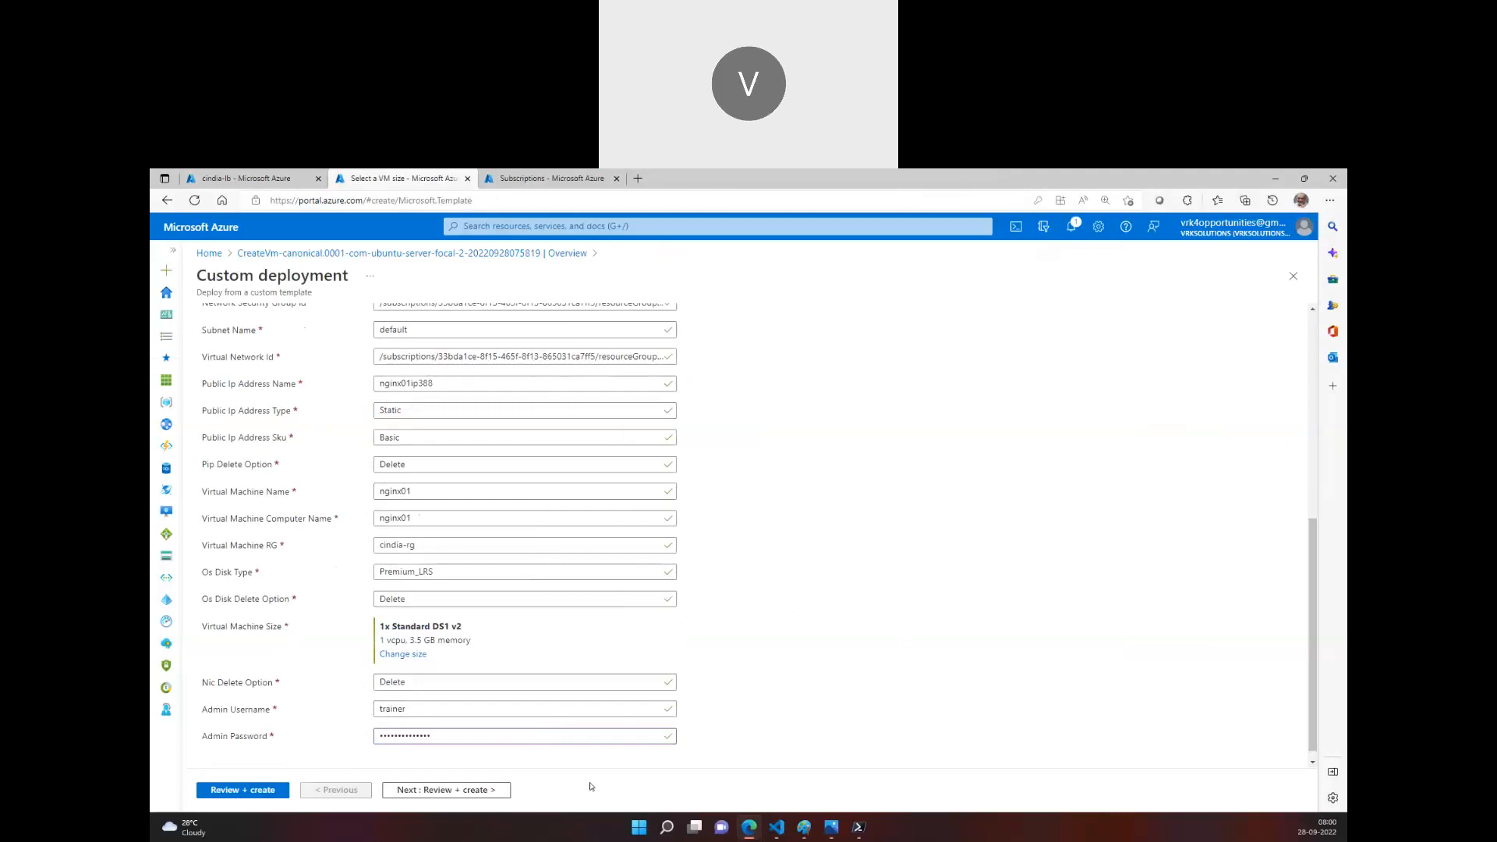
Validate the nginx01 custom deployment and submit it for creation.
left_click(242, 790)
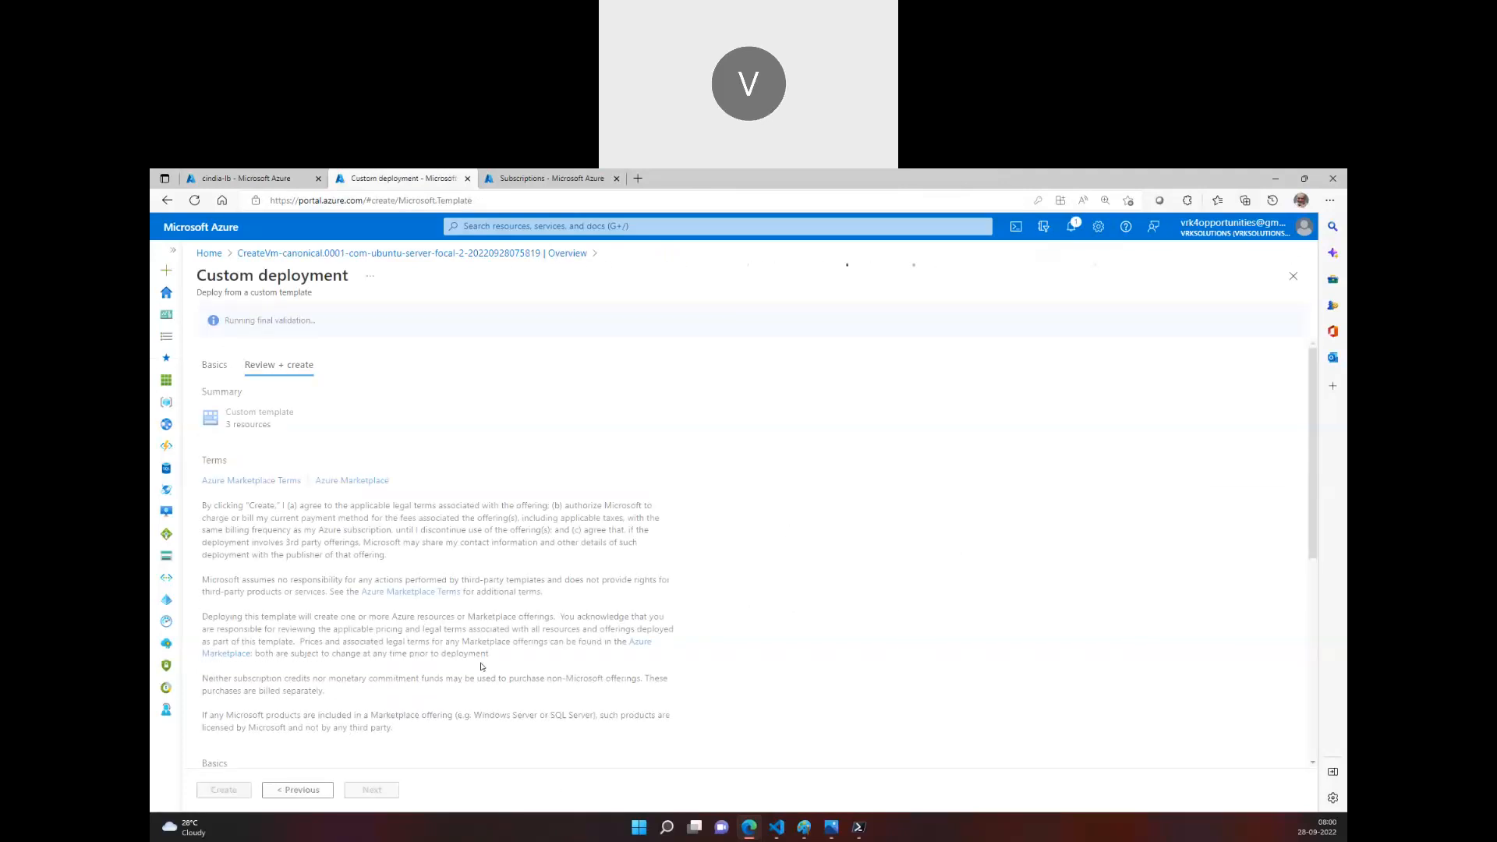
left_click(238, 793)
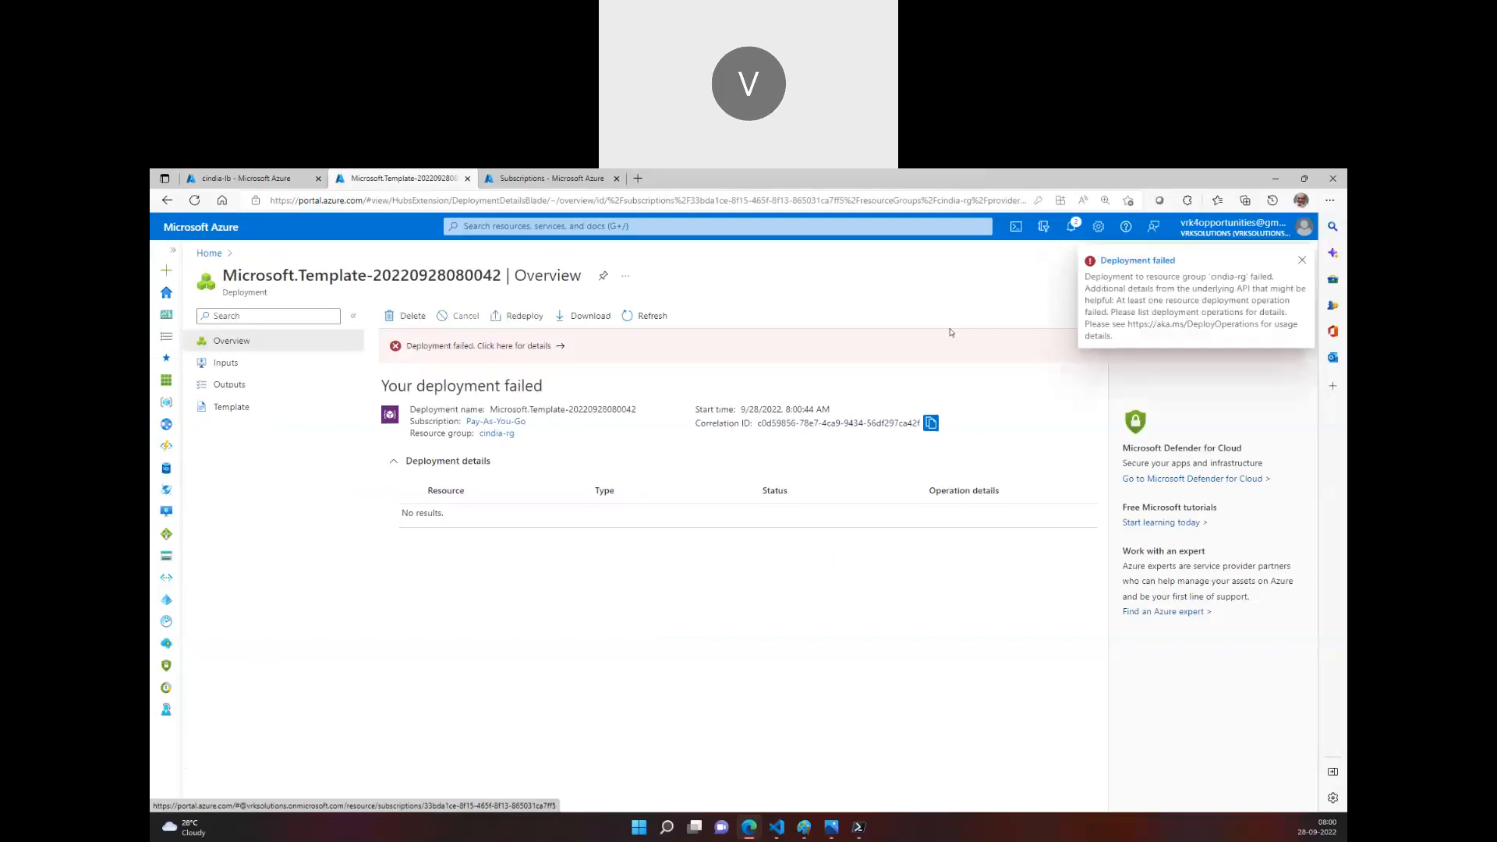
Begin an SSH command for user trainer in PowerShell and select apache01's public IP address in the portal's virtual machines list.
left_click(859, 828)
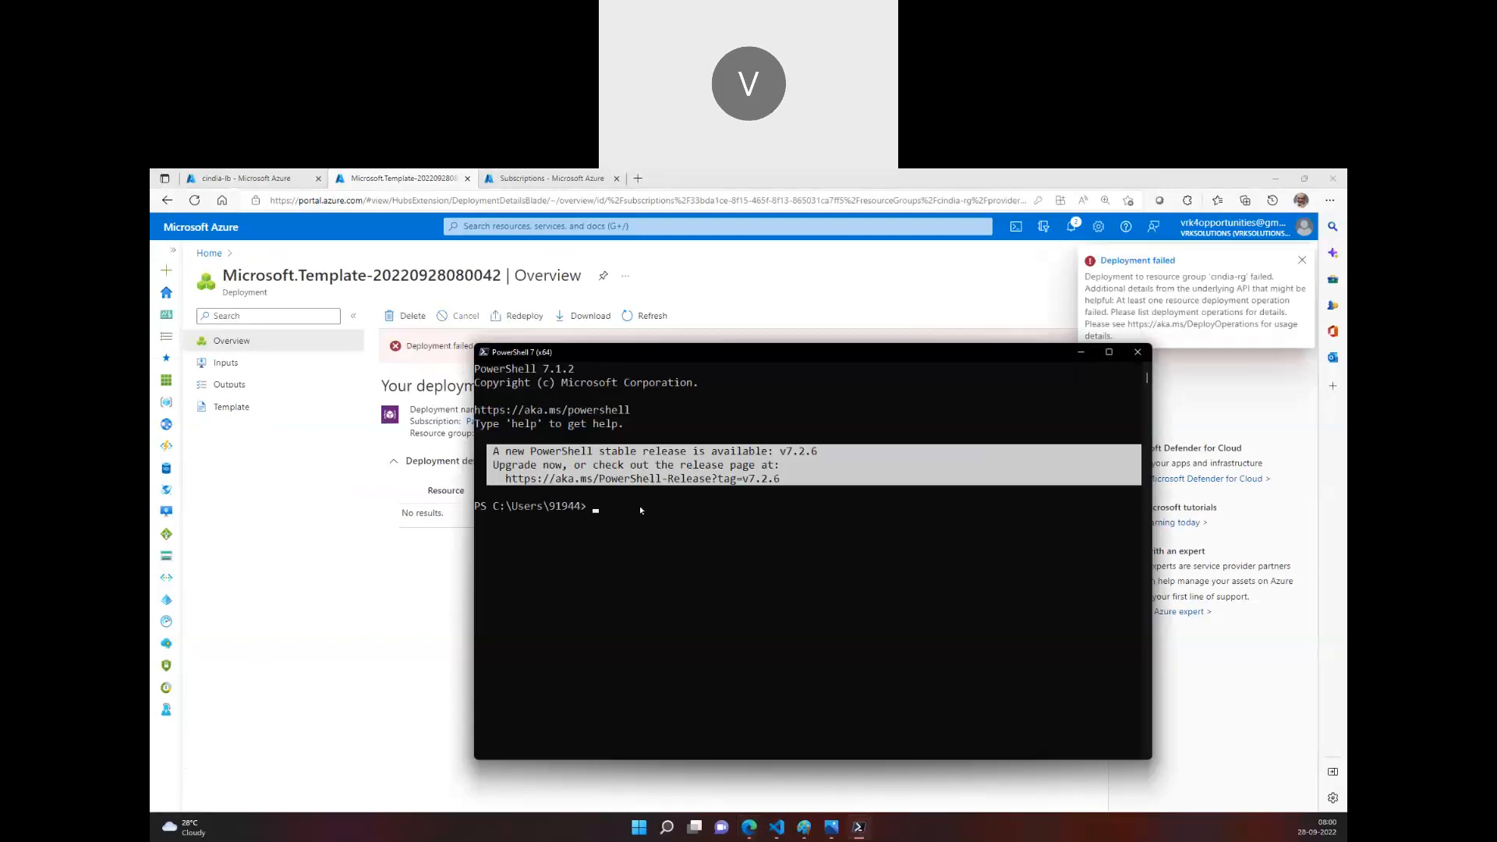
type("ssh trainer@")
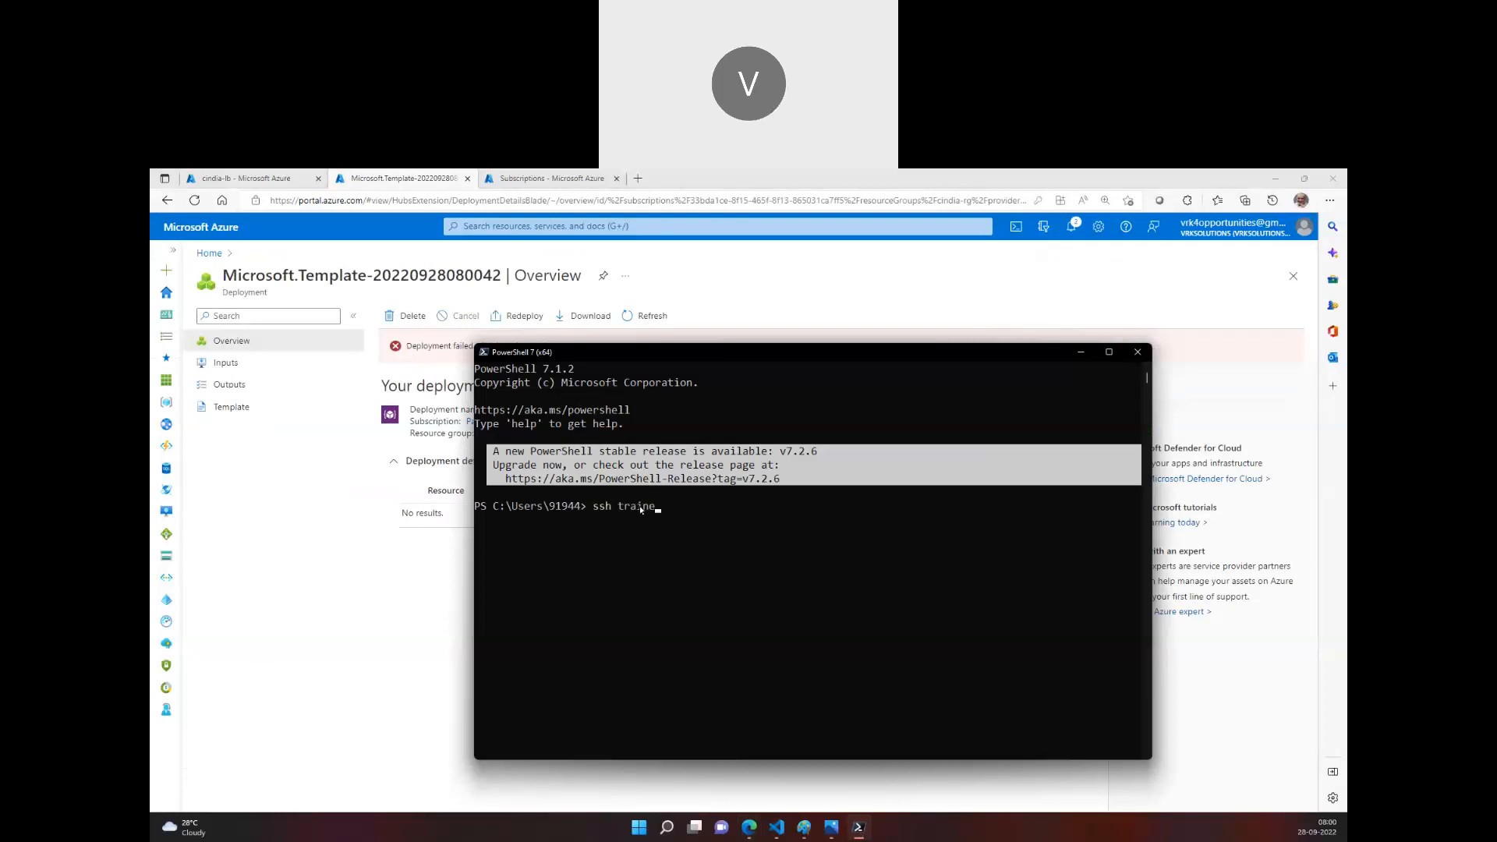
left_click(209, 253)
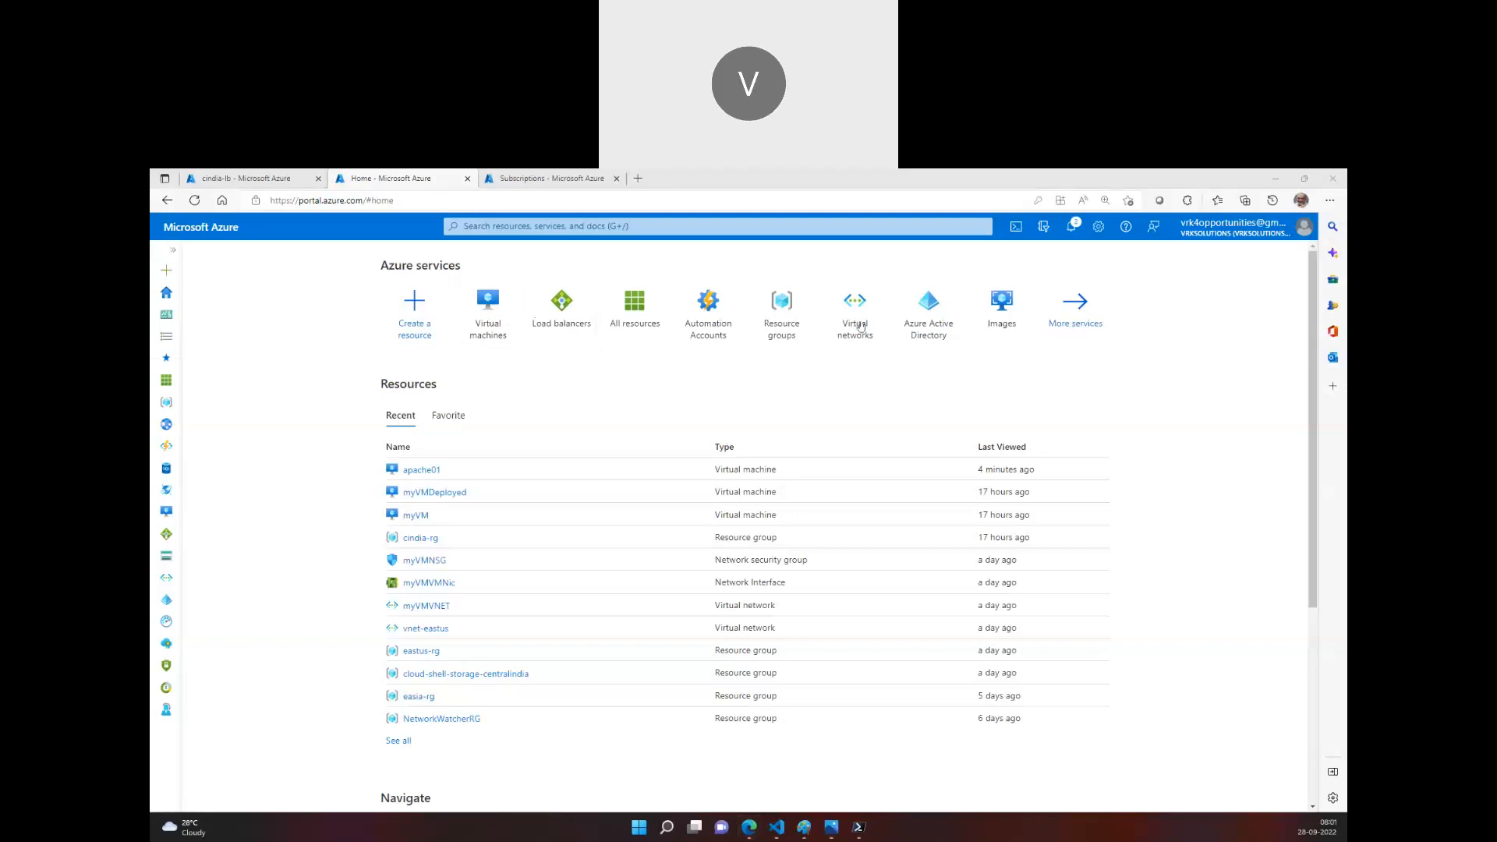
left_click(487, 326)
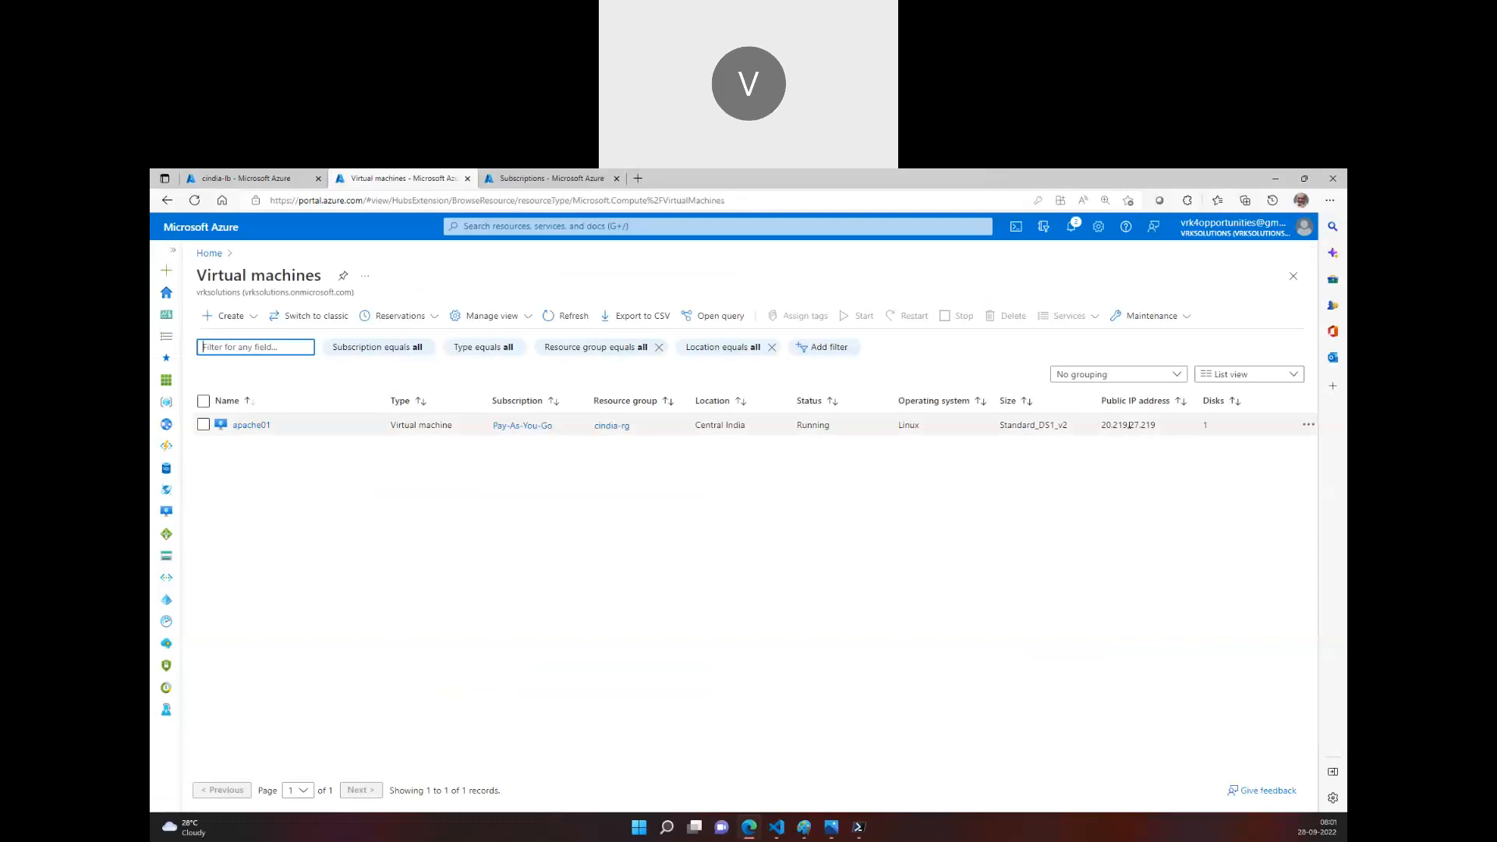
double_click(1130, 425)
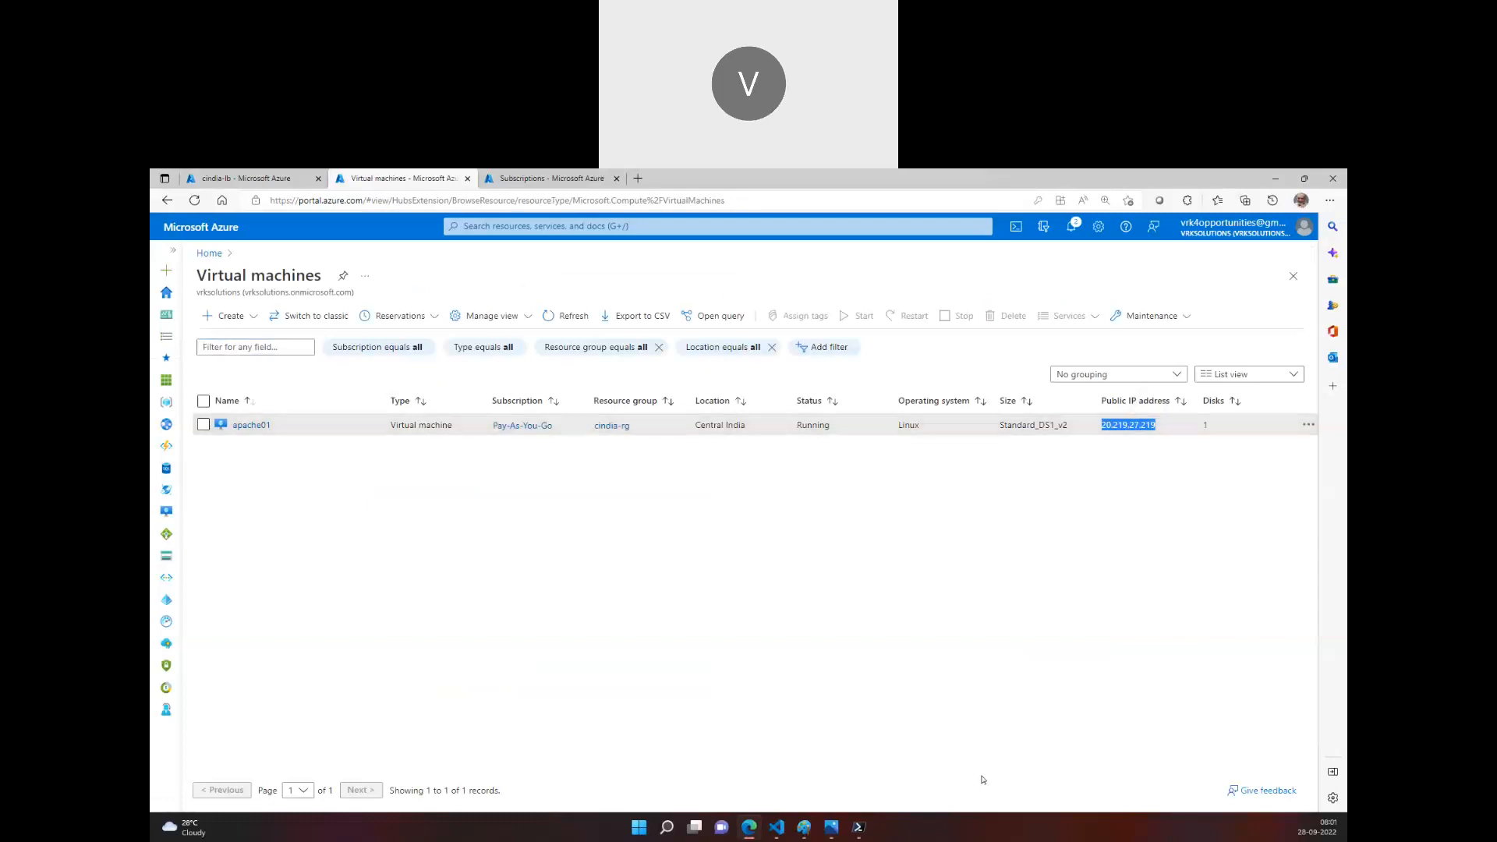
left_click(858, 827)
right_click(739, 508)
key("Return")
type("yes")
key("Return")
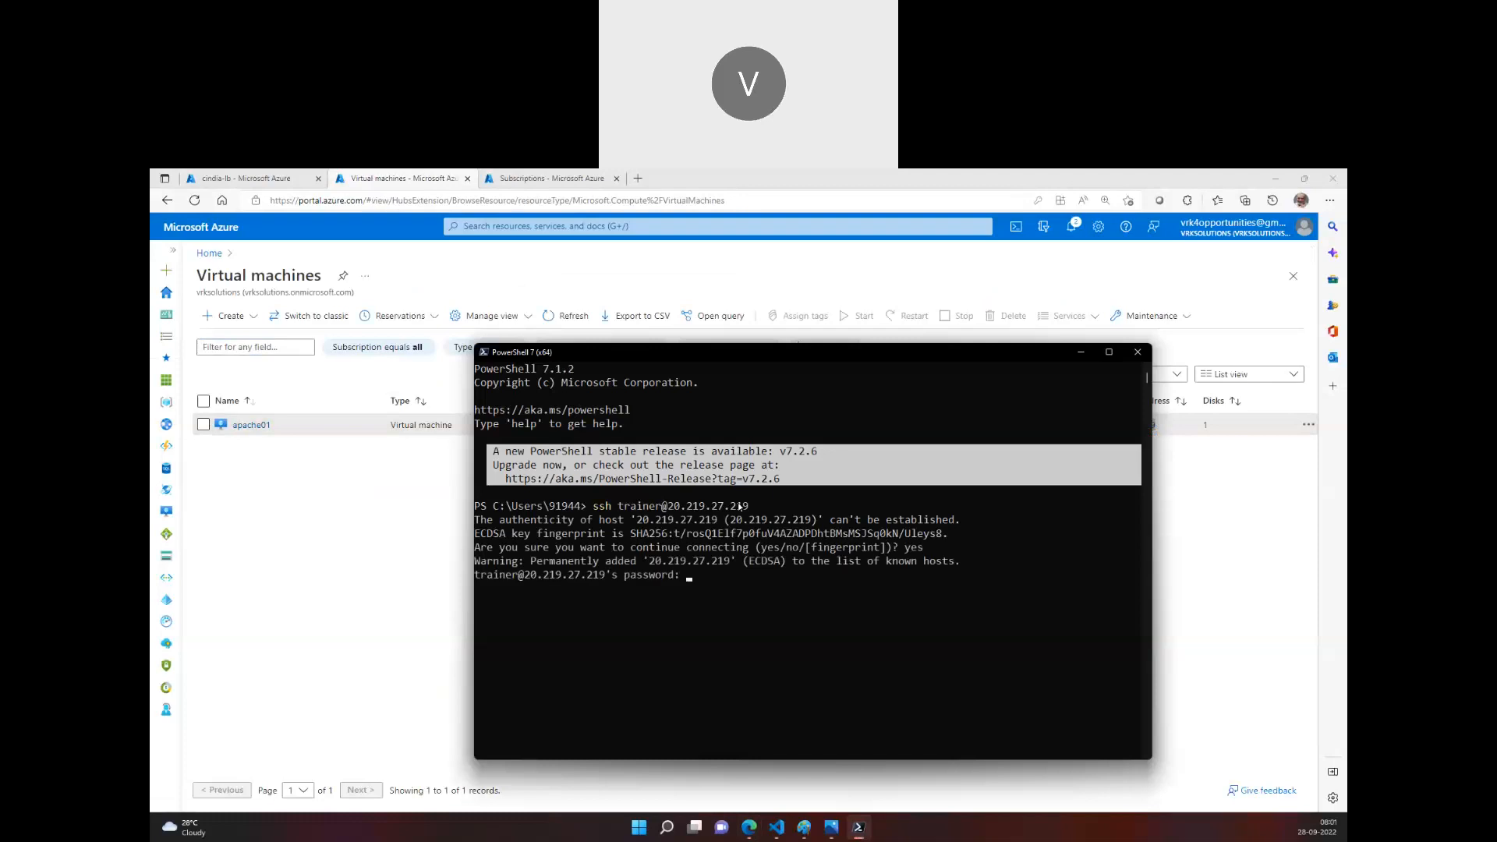
key("Return")
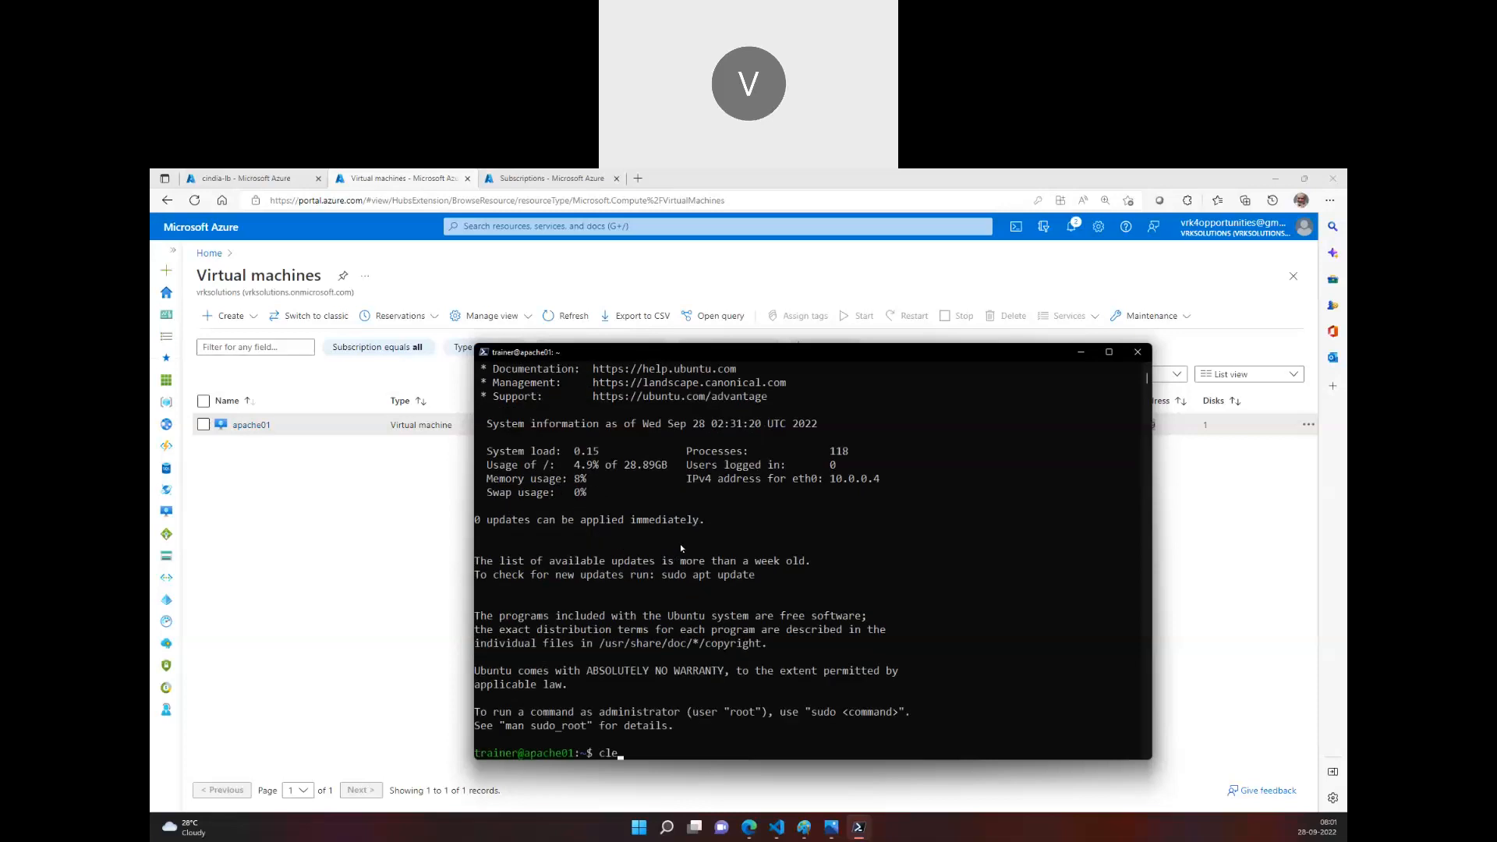
Clear the terminal and refresh apache01's package lists with sudo apt update.
type("clear")
key("Return")
type("apa")
key("BackSpace")
key("BackSpace")
key("BackSpace")
type("sudo ap")
type("t udpate")
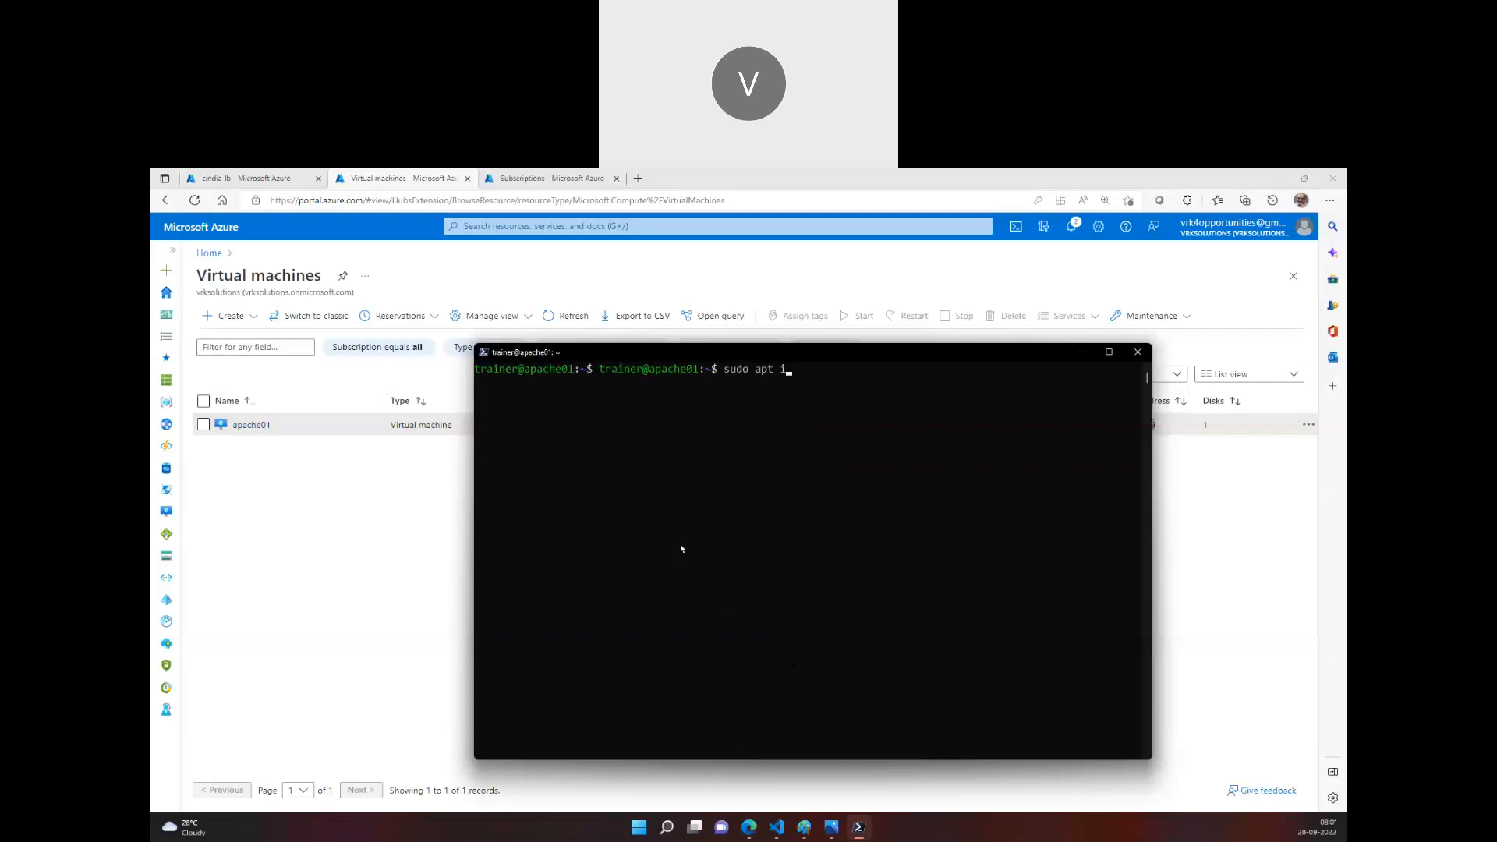
key("Return")
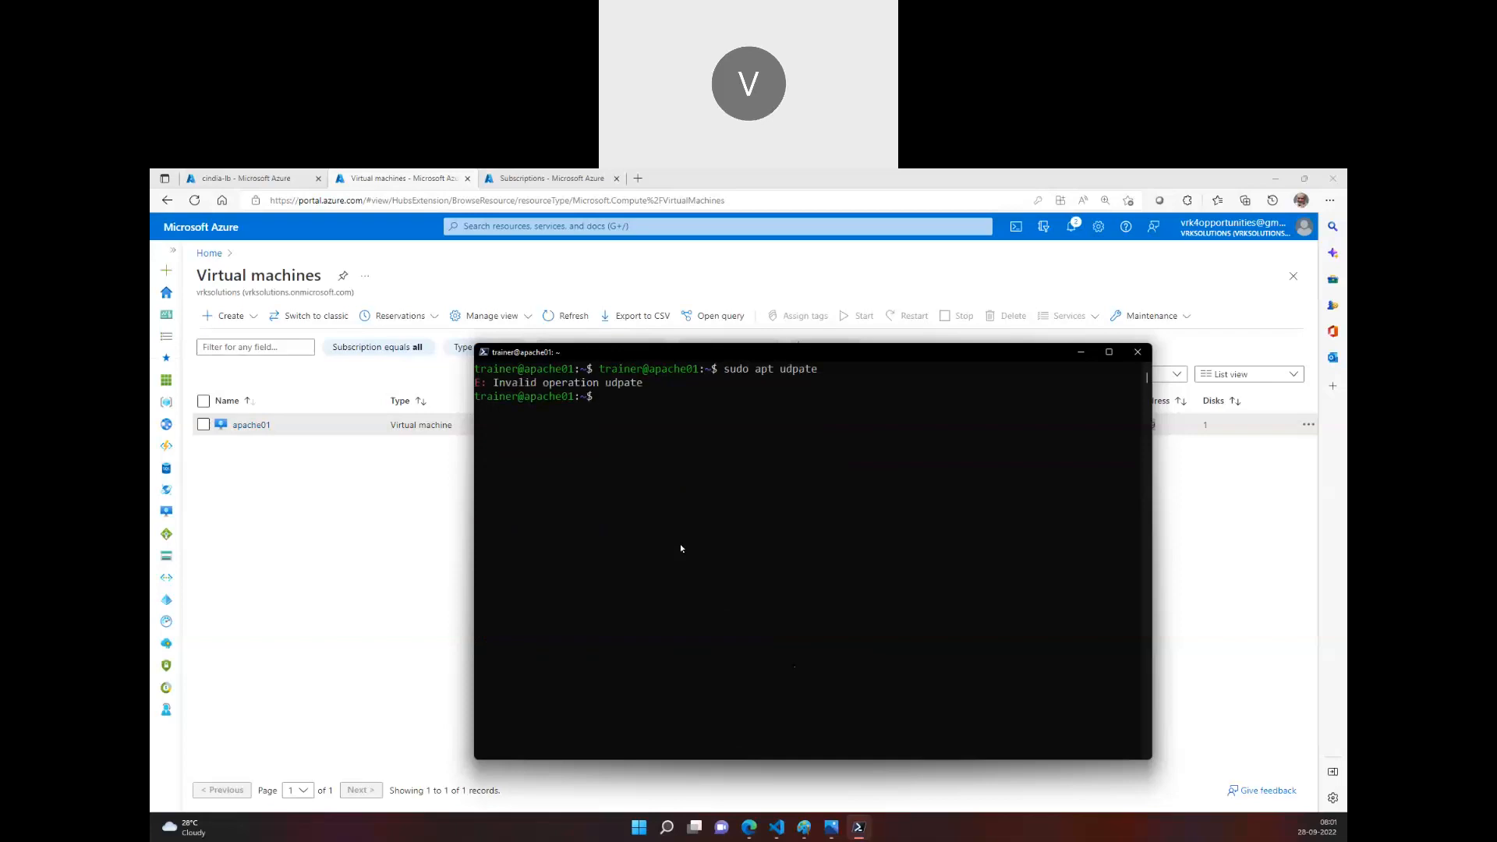
key("Up")
key("BackSpace")
key("BackSpace")
key("BackSpace")
key("BackSpace")
key("BackSpace")
type("pdate")
key("Return")
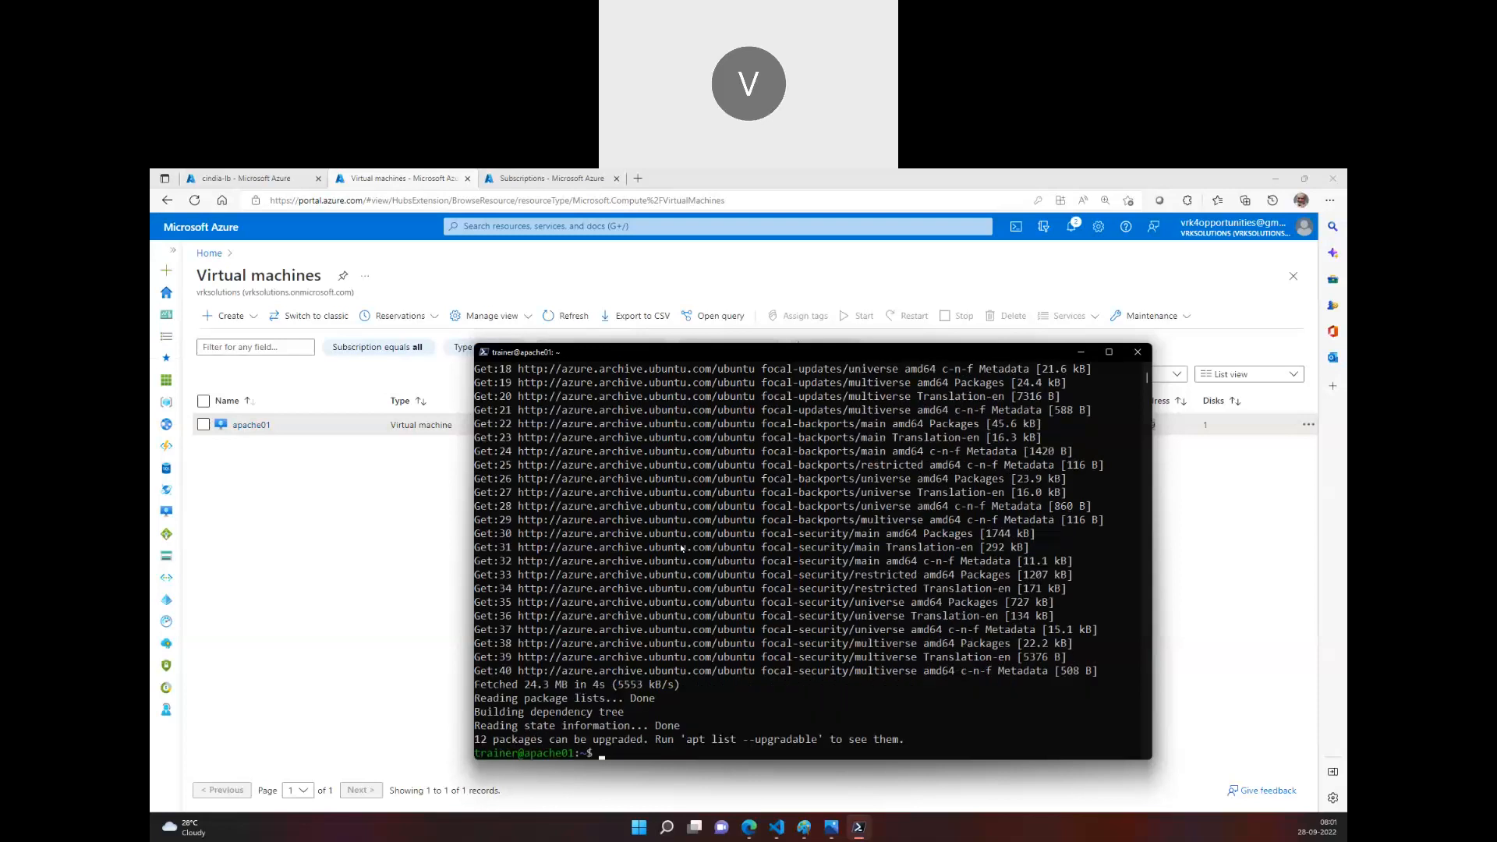
Install the Apache web server on apache01 with sudo apt install -y apache2.
type("sudo apt install -y pa")
key("BackSpace")
key("BackSpace")
type("apache2")
key("Return")
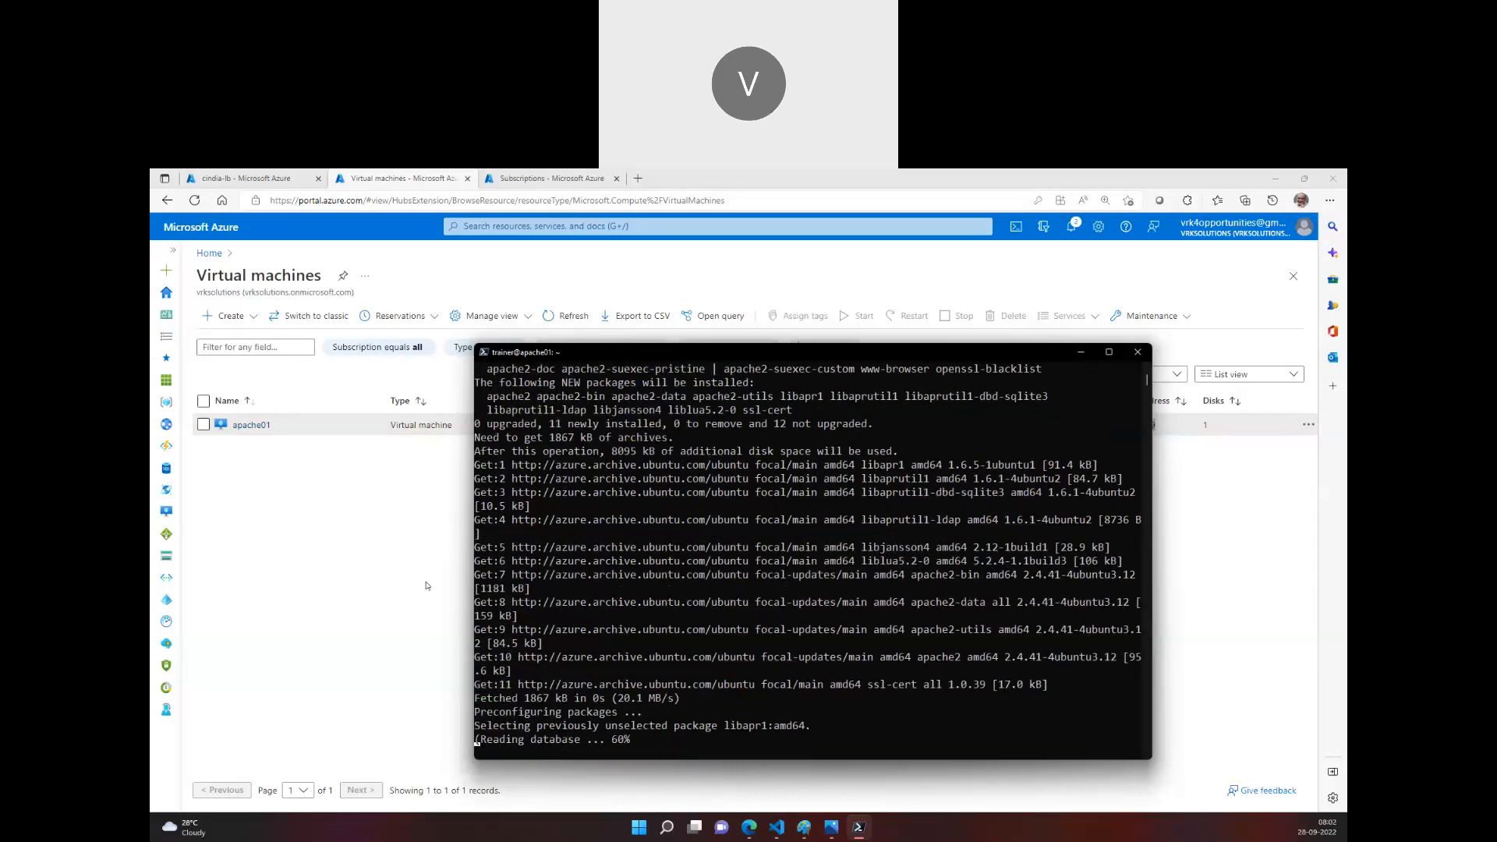
Add an inbound port rule named Allow_HTTP in apache01's networking settings, allowing destination port 80.
left_click(396, 546)
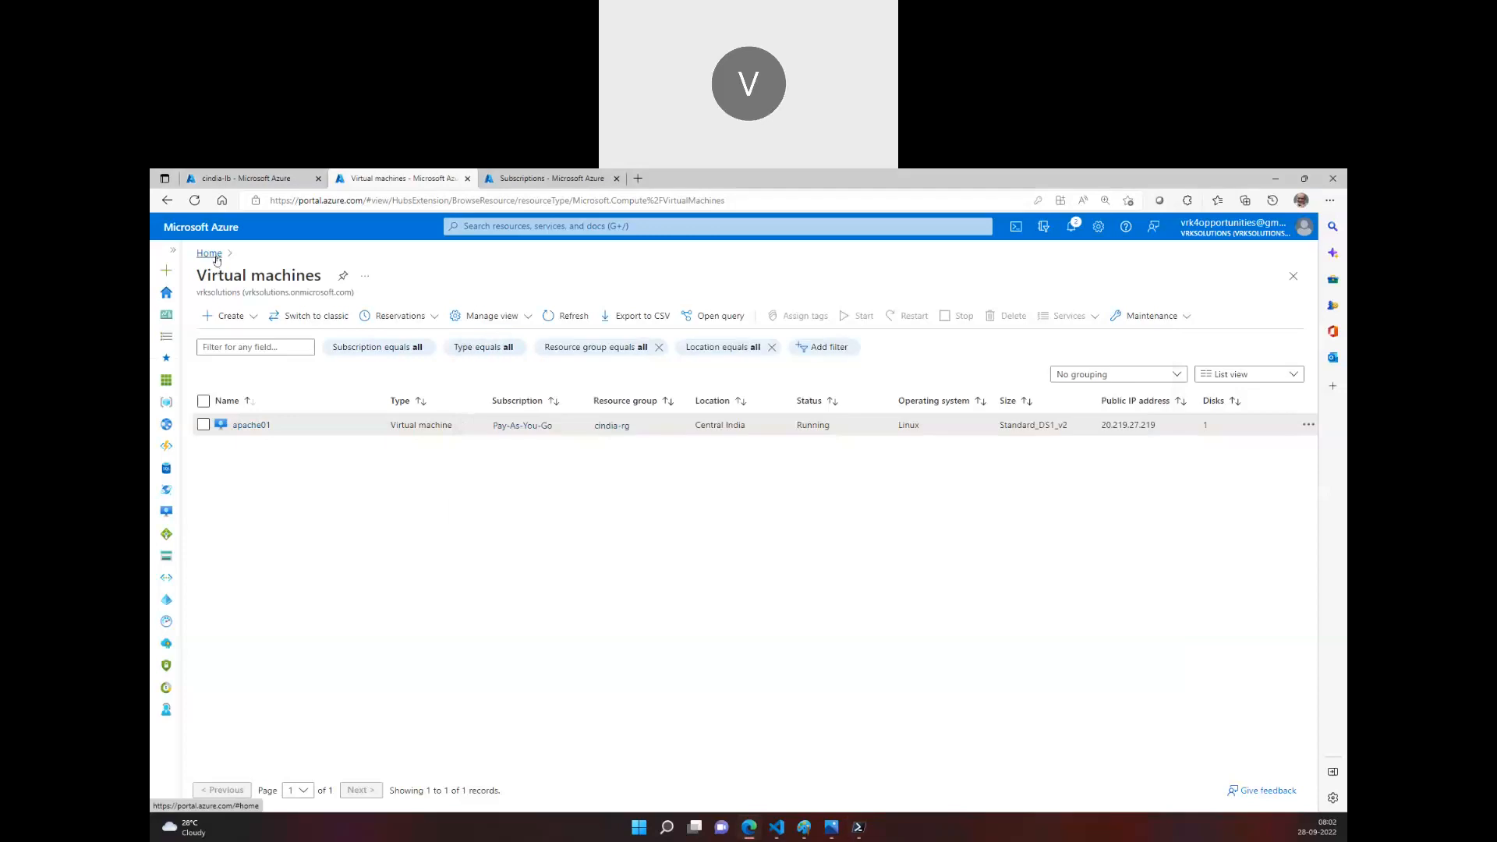
left_click(244, 426)
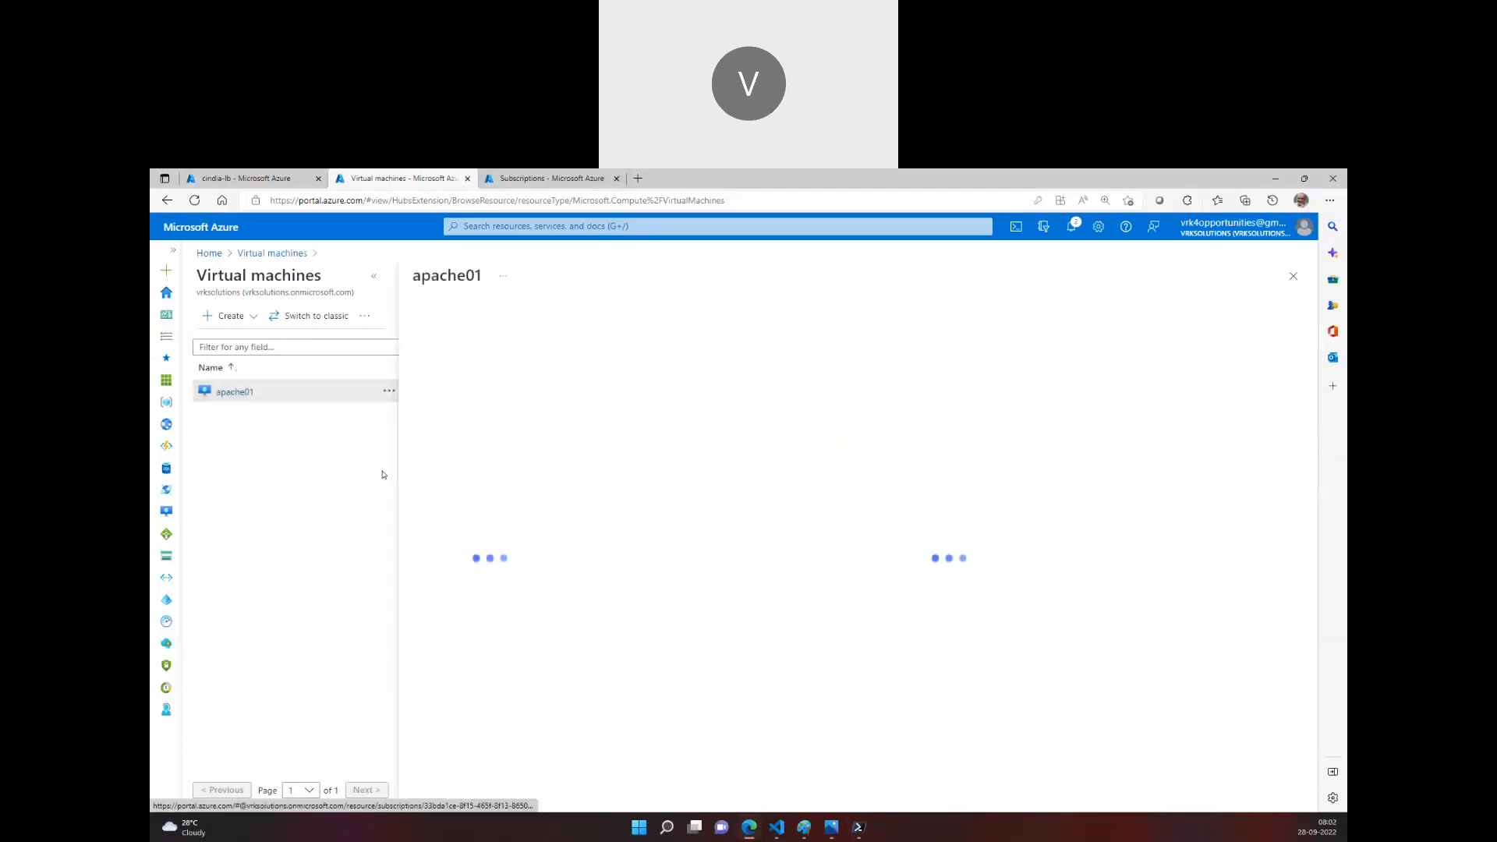
left_click(462, 483)
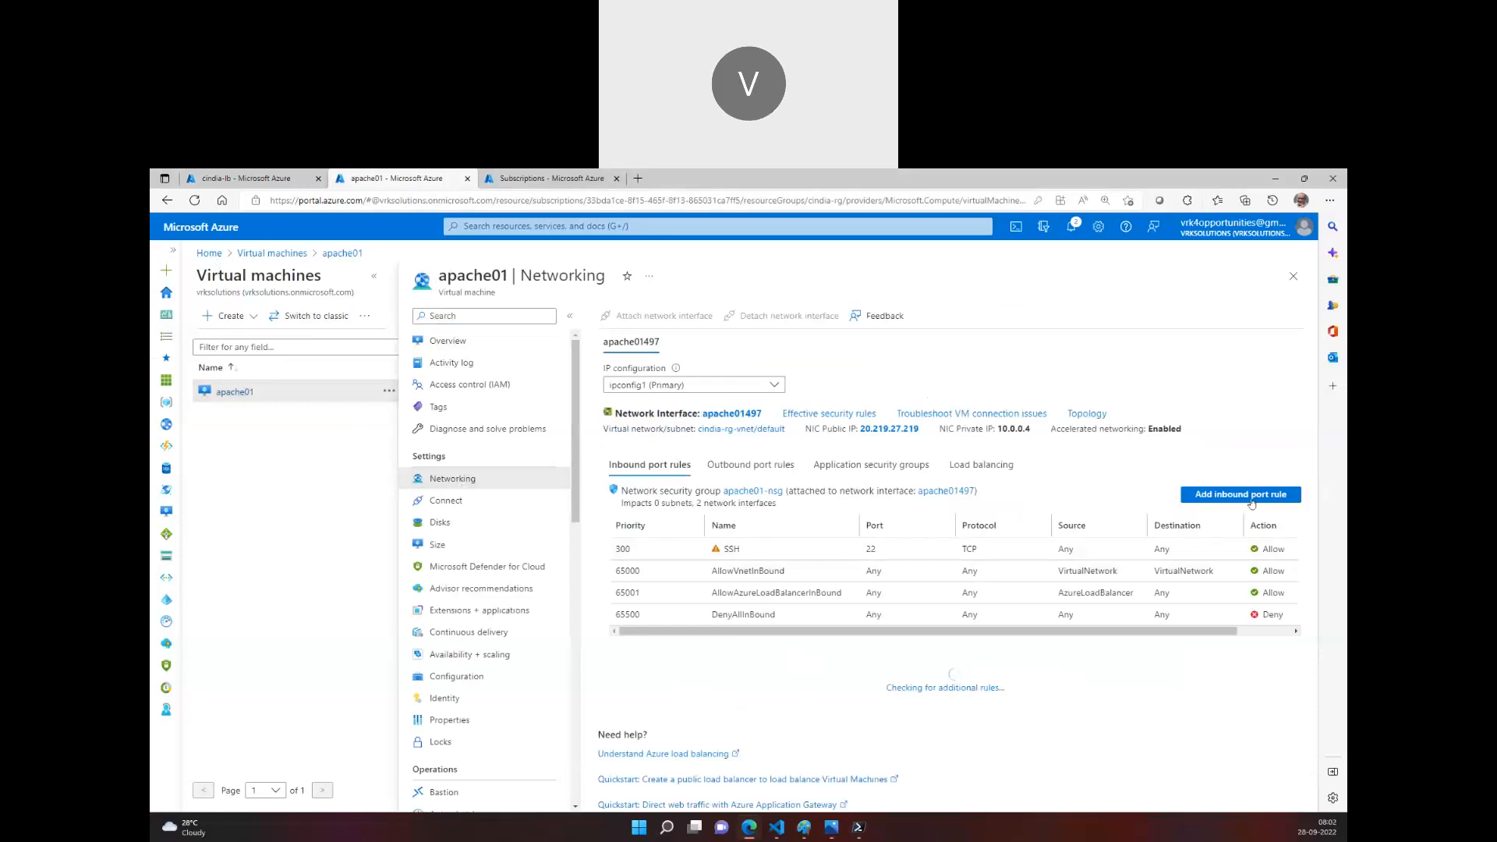
left_click(1250, 495)
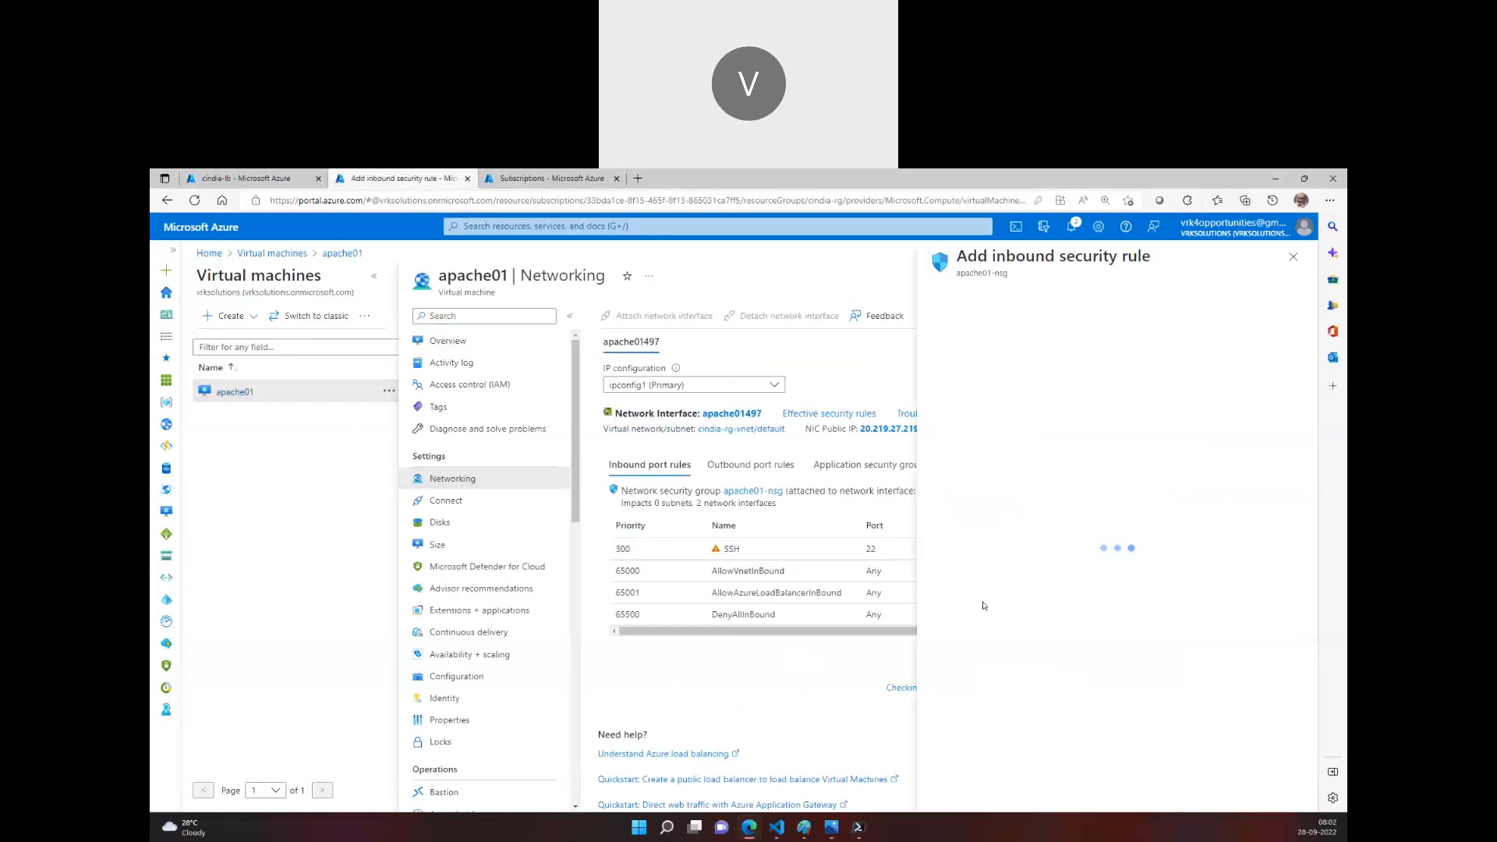
left_click(981, 491)
key("BackSpace")
key("BackSpace")
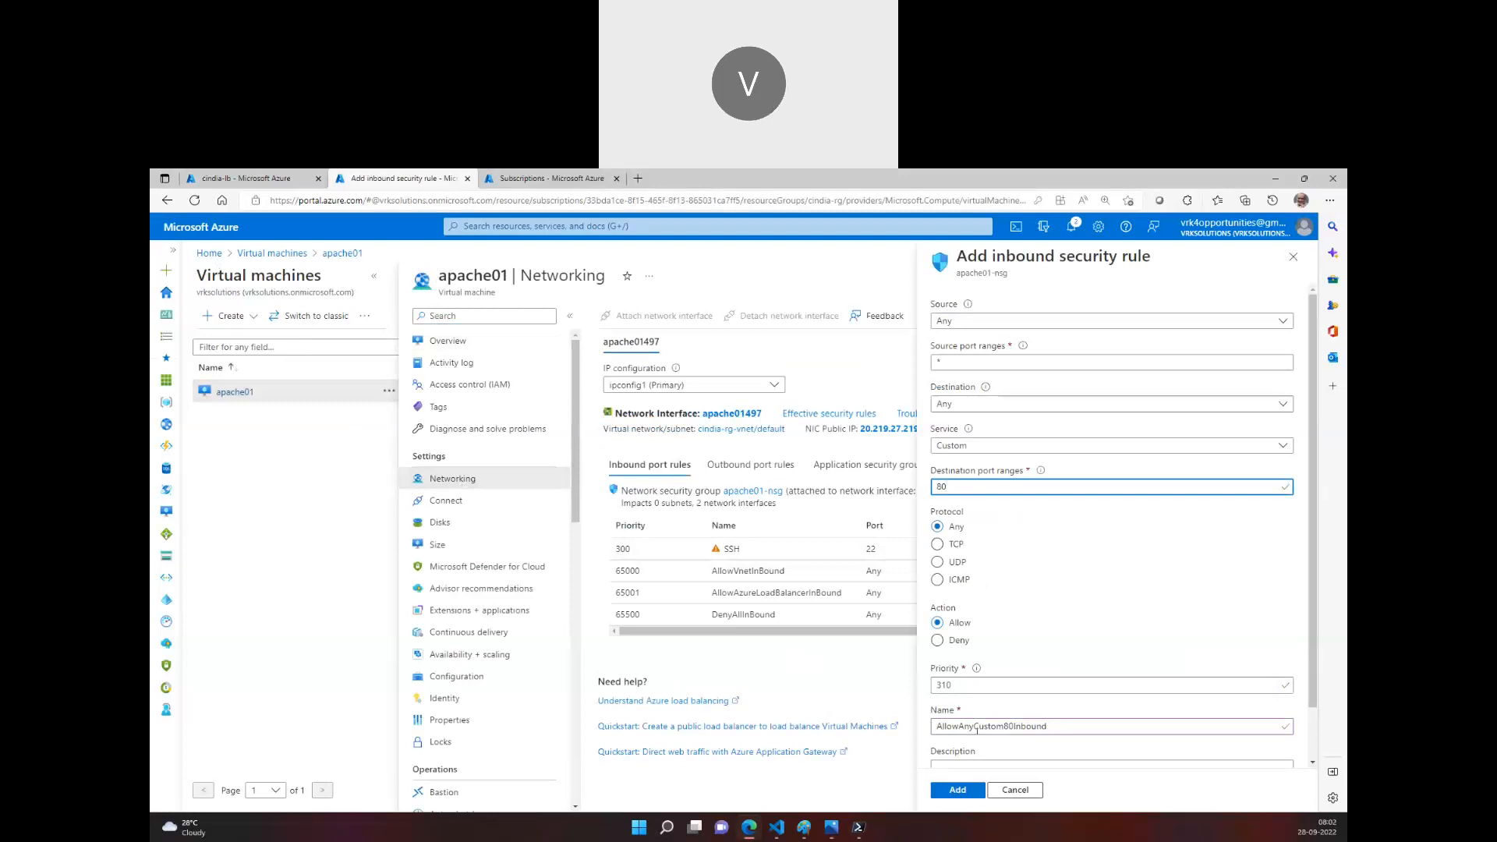
double_click(978, 727)
type("Allo")
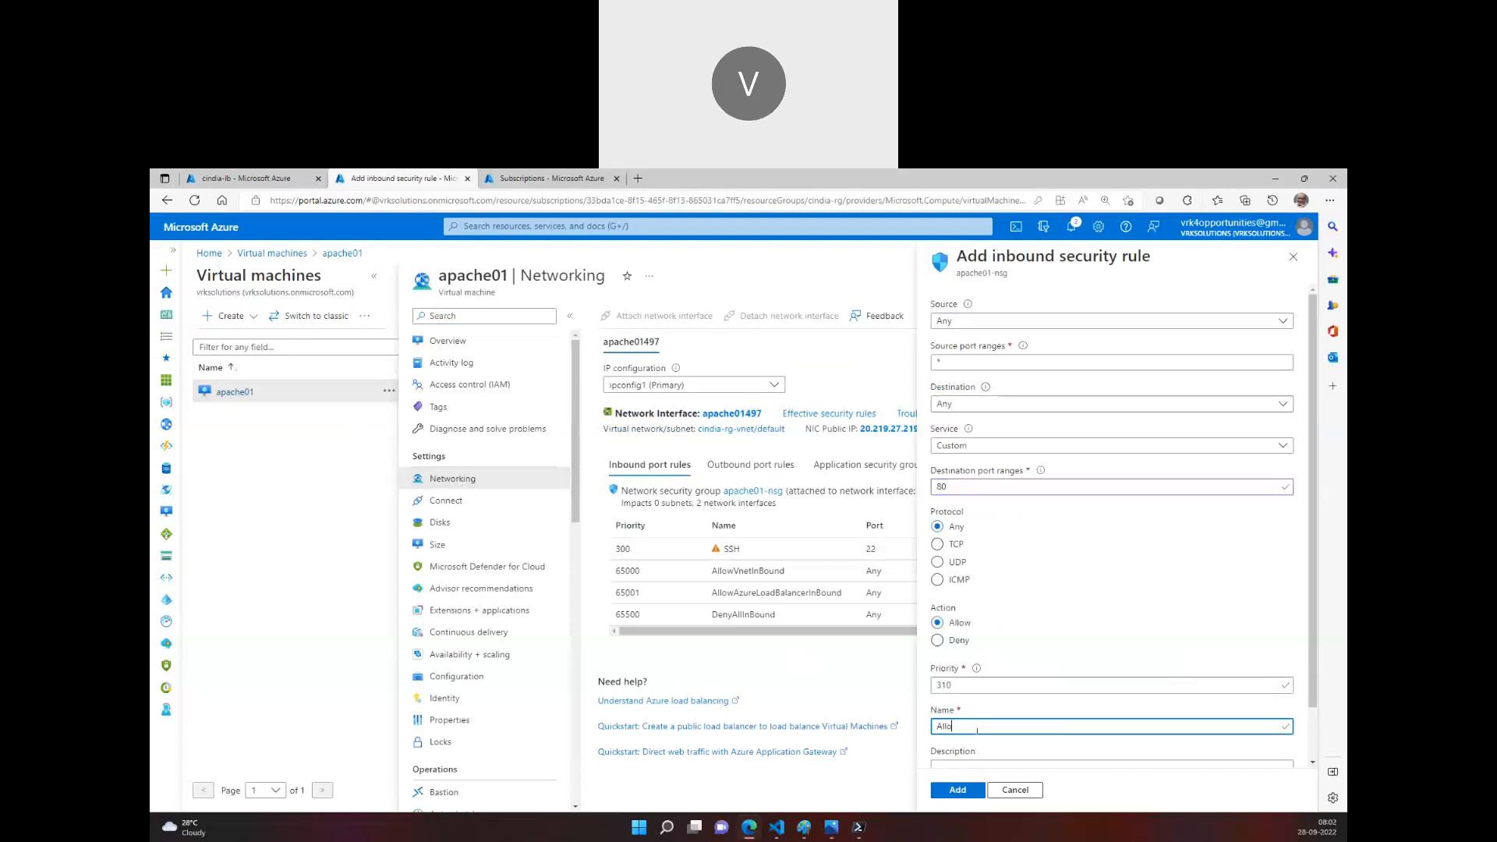
type("w_HTTP")
left_click(964, 791)
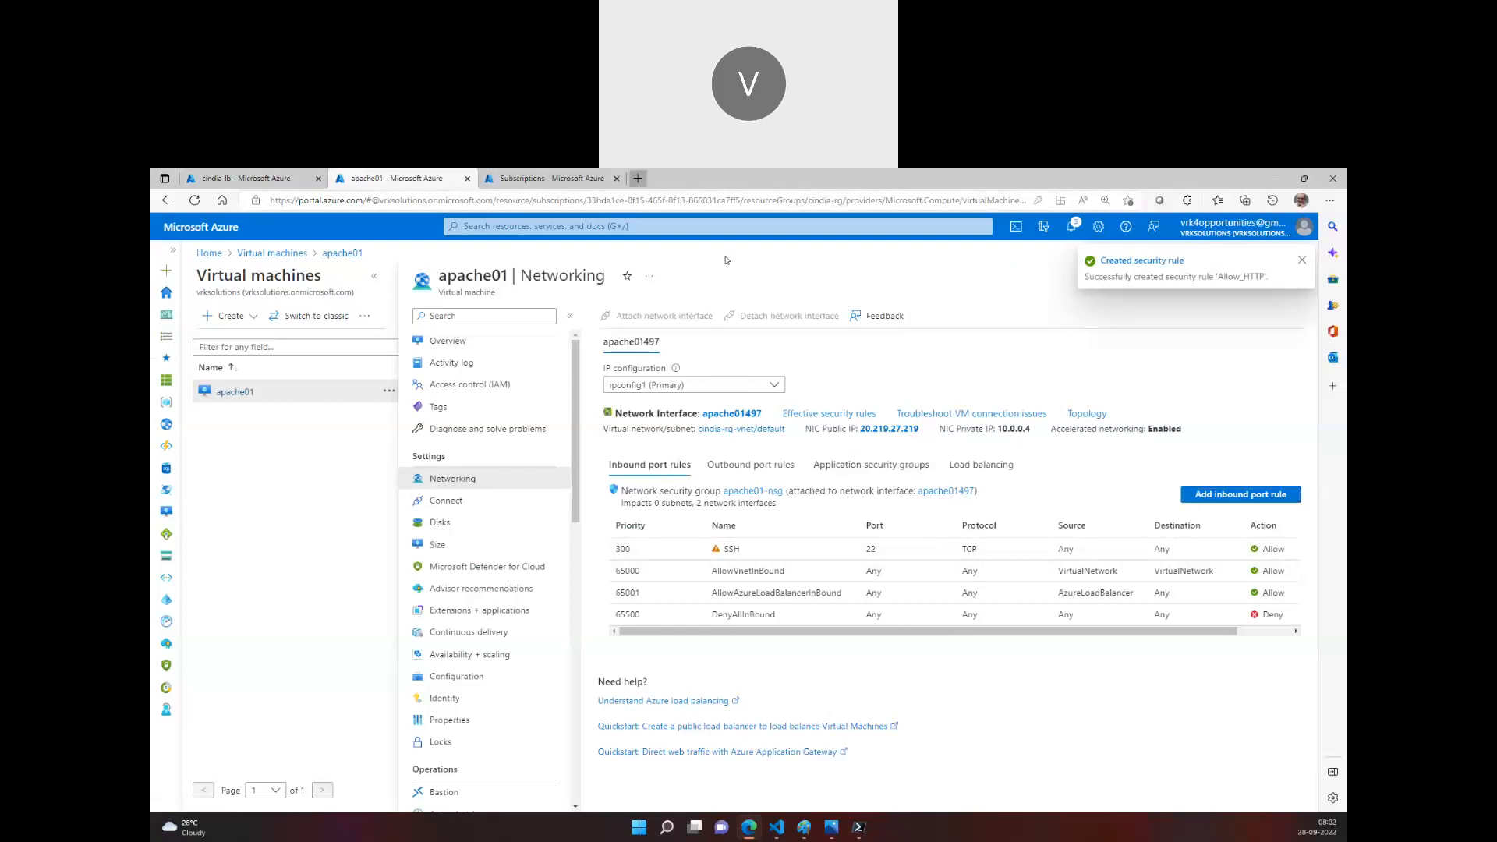
Load apache01's public IP address 20.219.27.219 in a new browser tab and clear the SSH terminal.
left_click(638, 179)
key("ctrl+v")
key("Return")
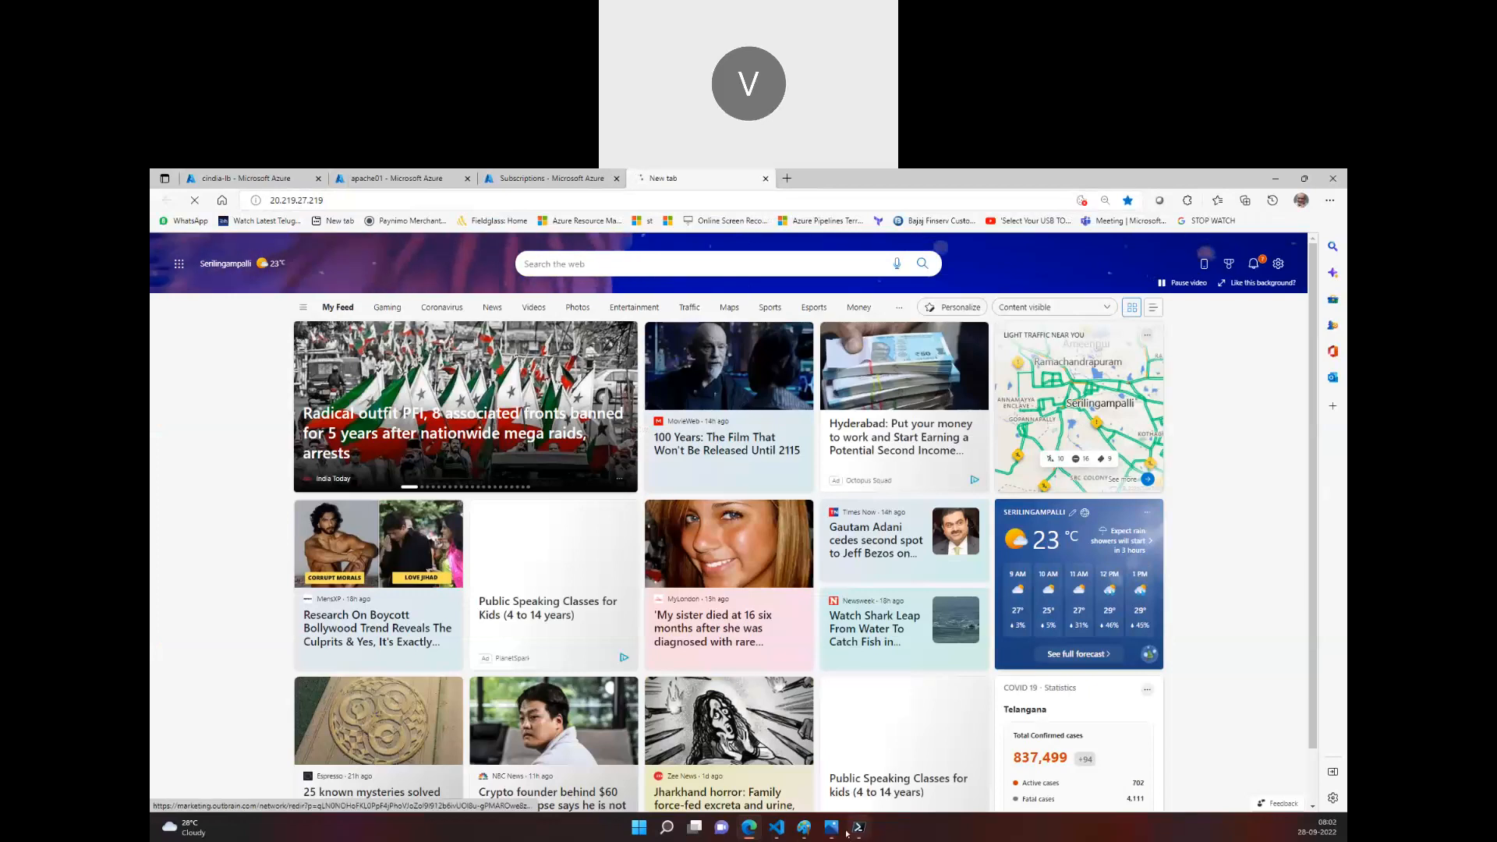
left_click(858, 826)
type("clear")
key("Return")
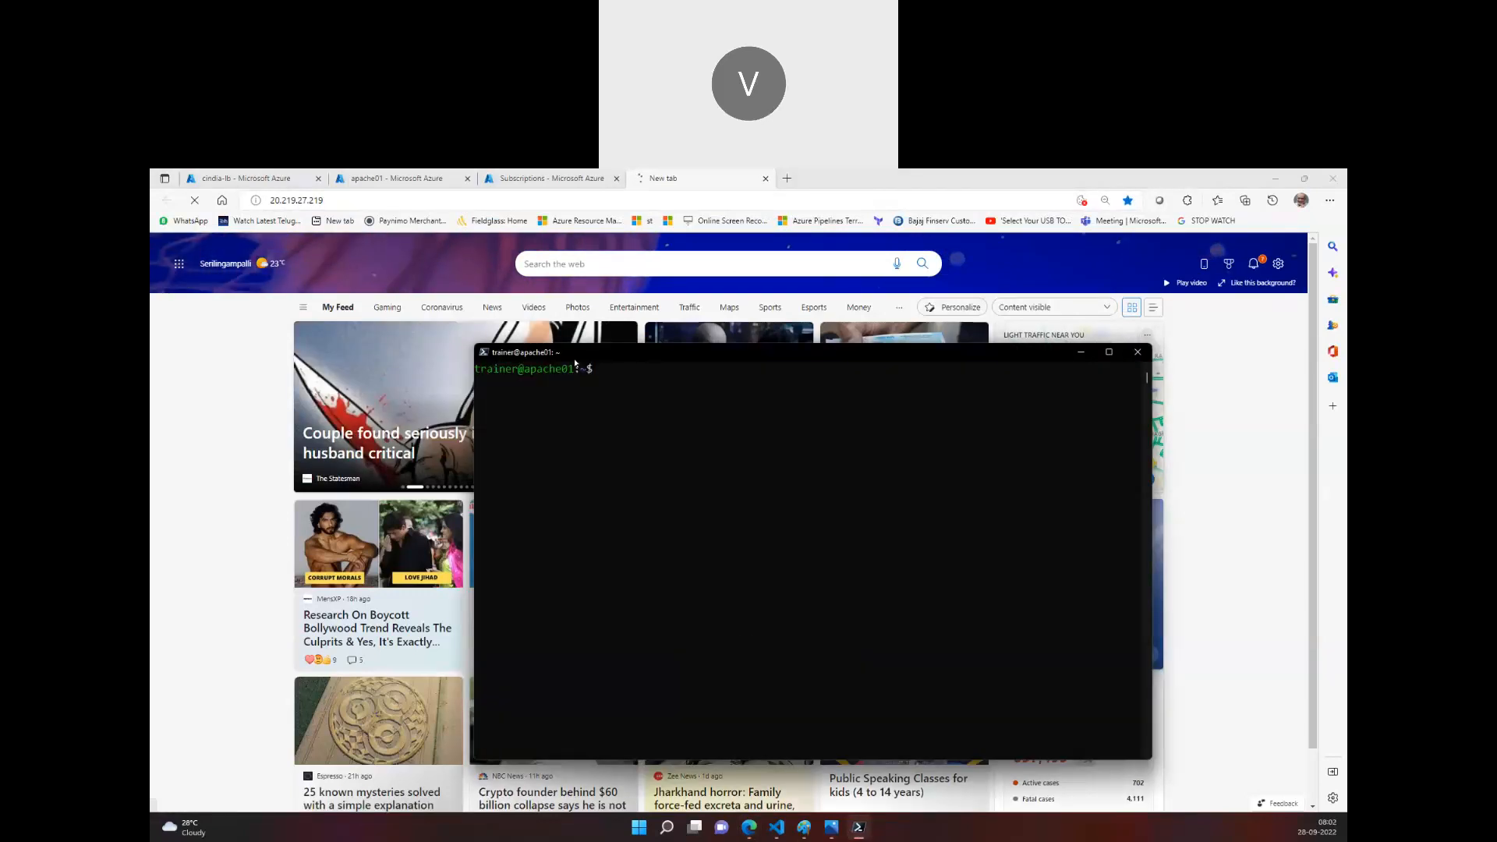
Check the portal notifications for the Allow_HTTP rule and view the web page served by apache01.
left_click(442, 173)
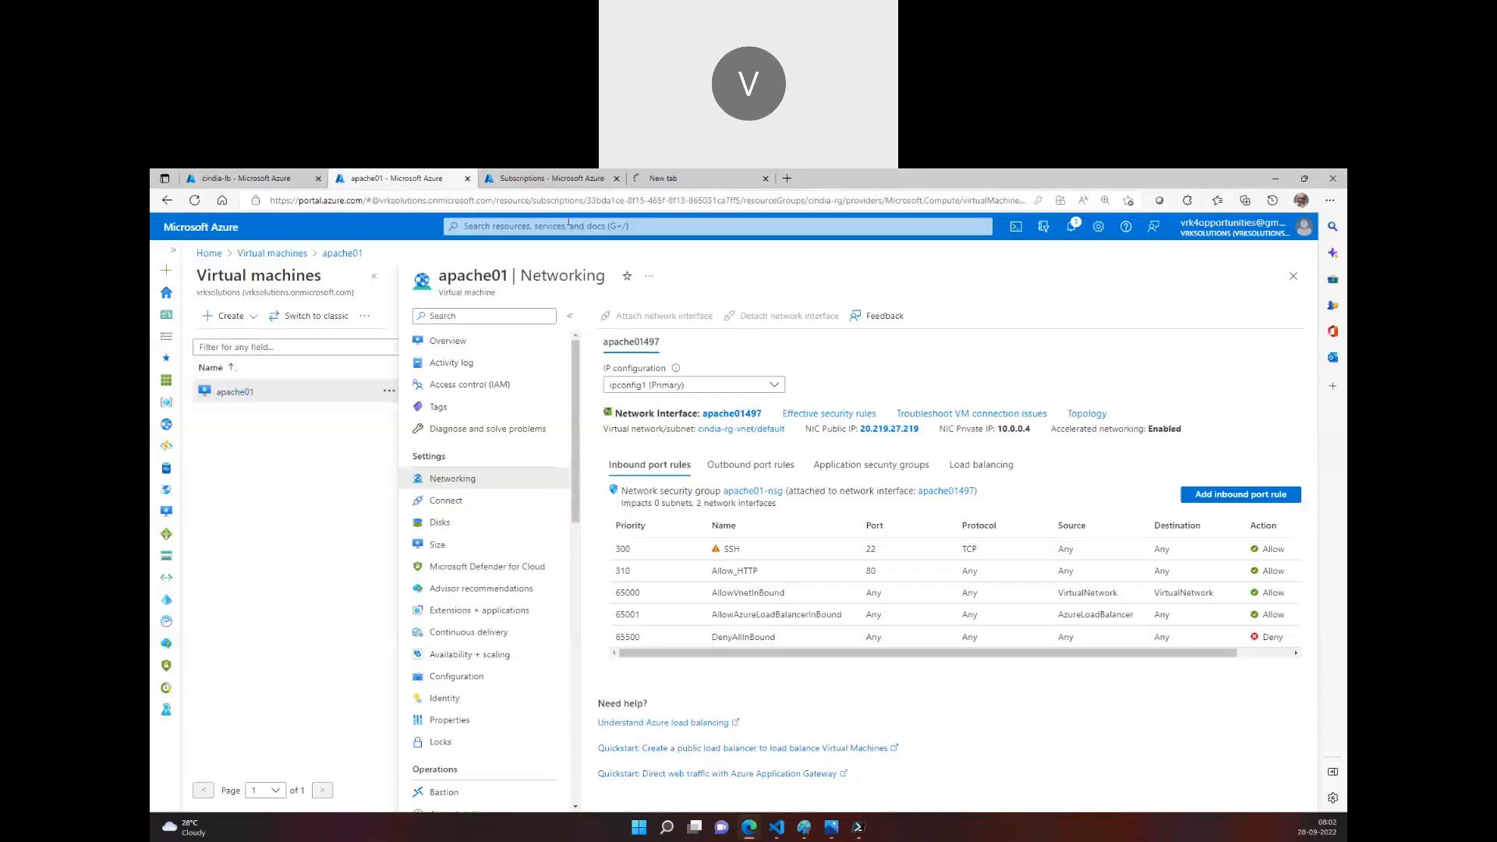
left_click(1071, 227)
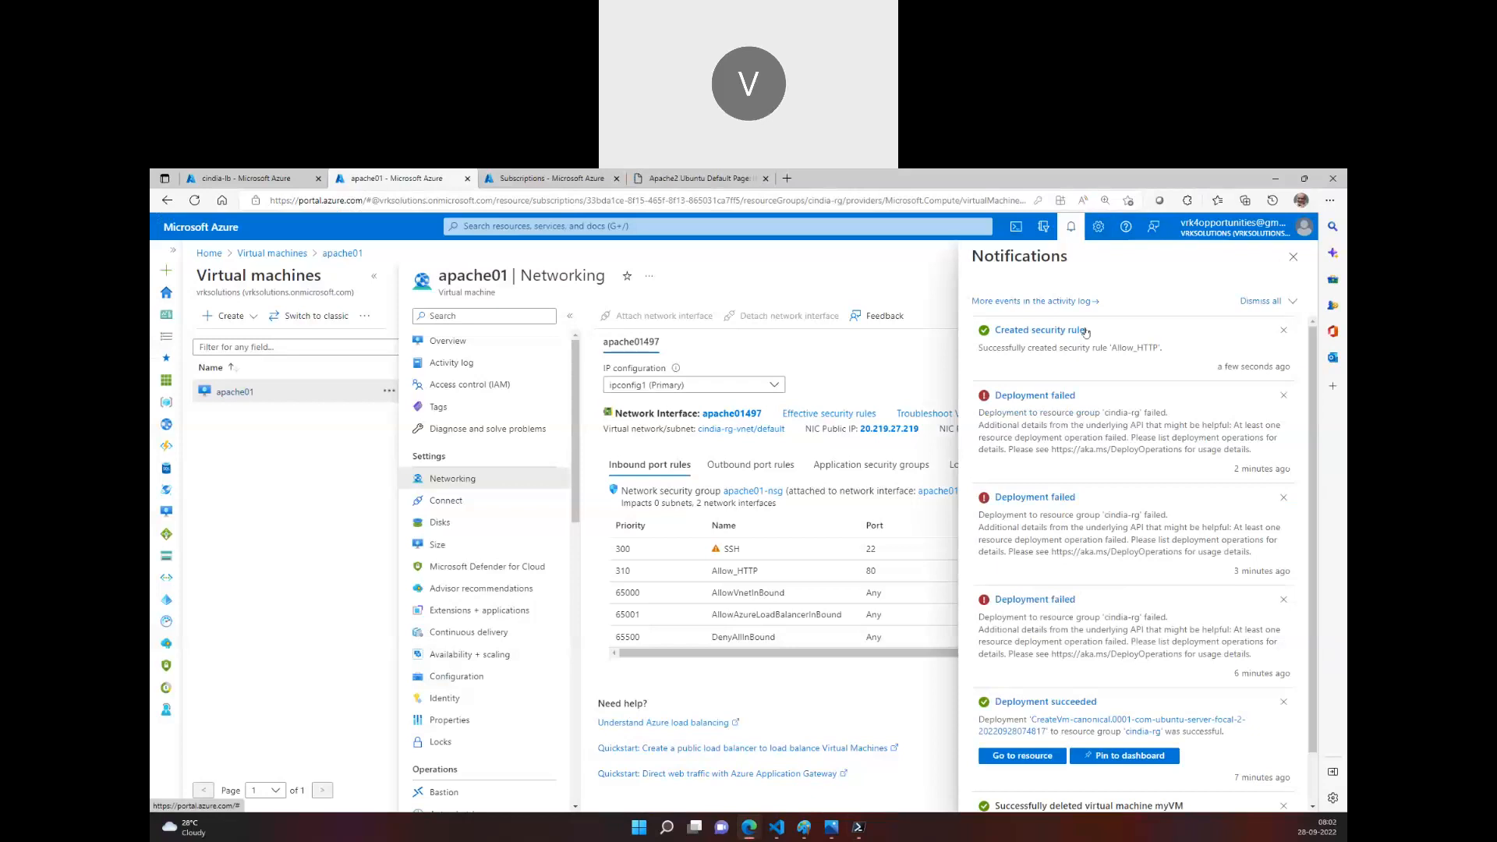
left_click(716, 180)
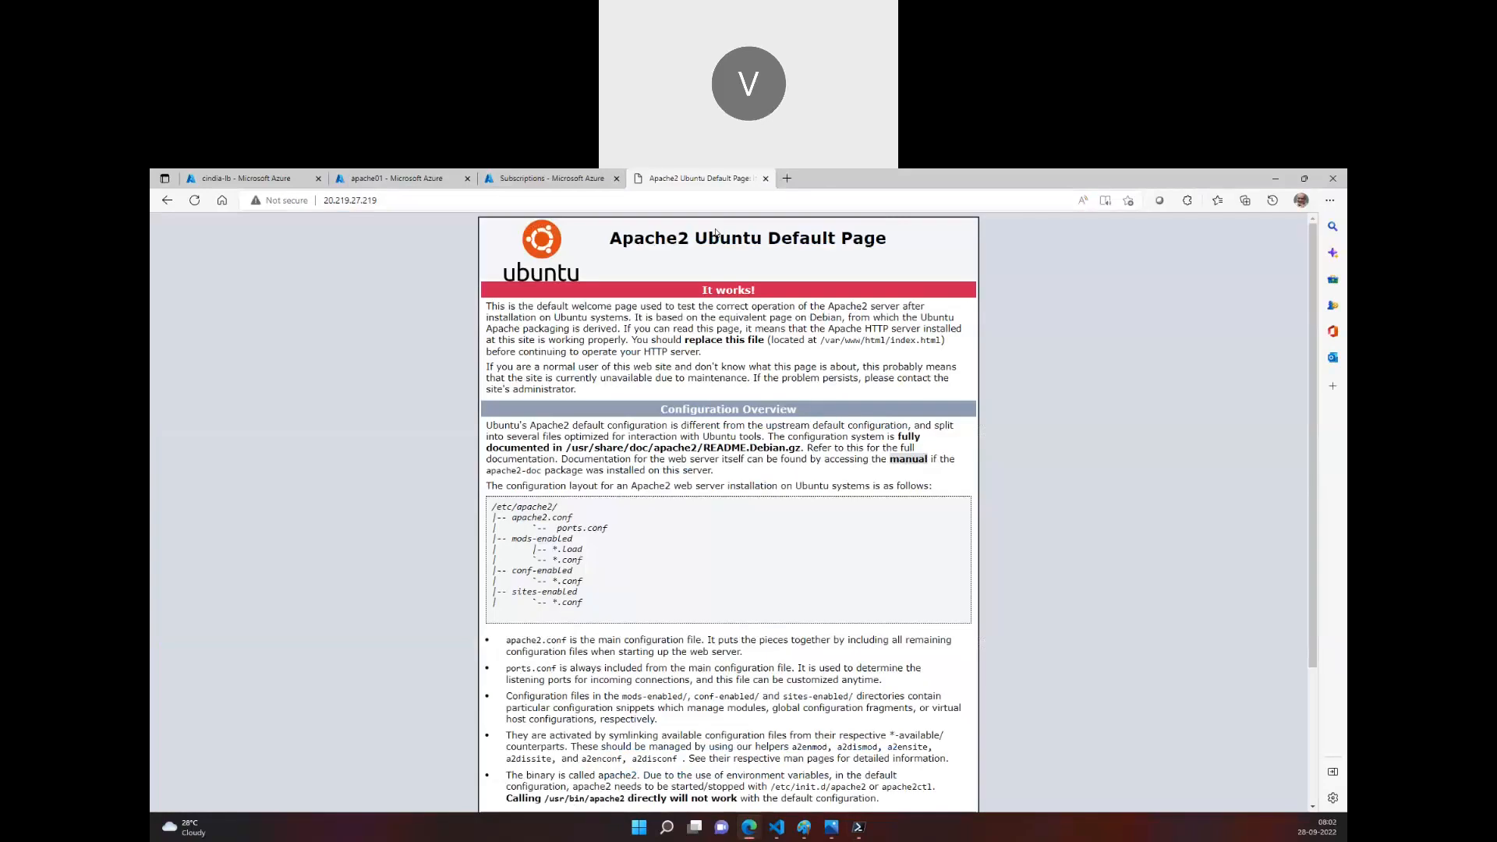
Disassociate the public IP address from ipconfig1 of apache01's network interface and save the configuration.
left_click(405, 179)
left_click(741, 420)
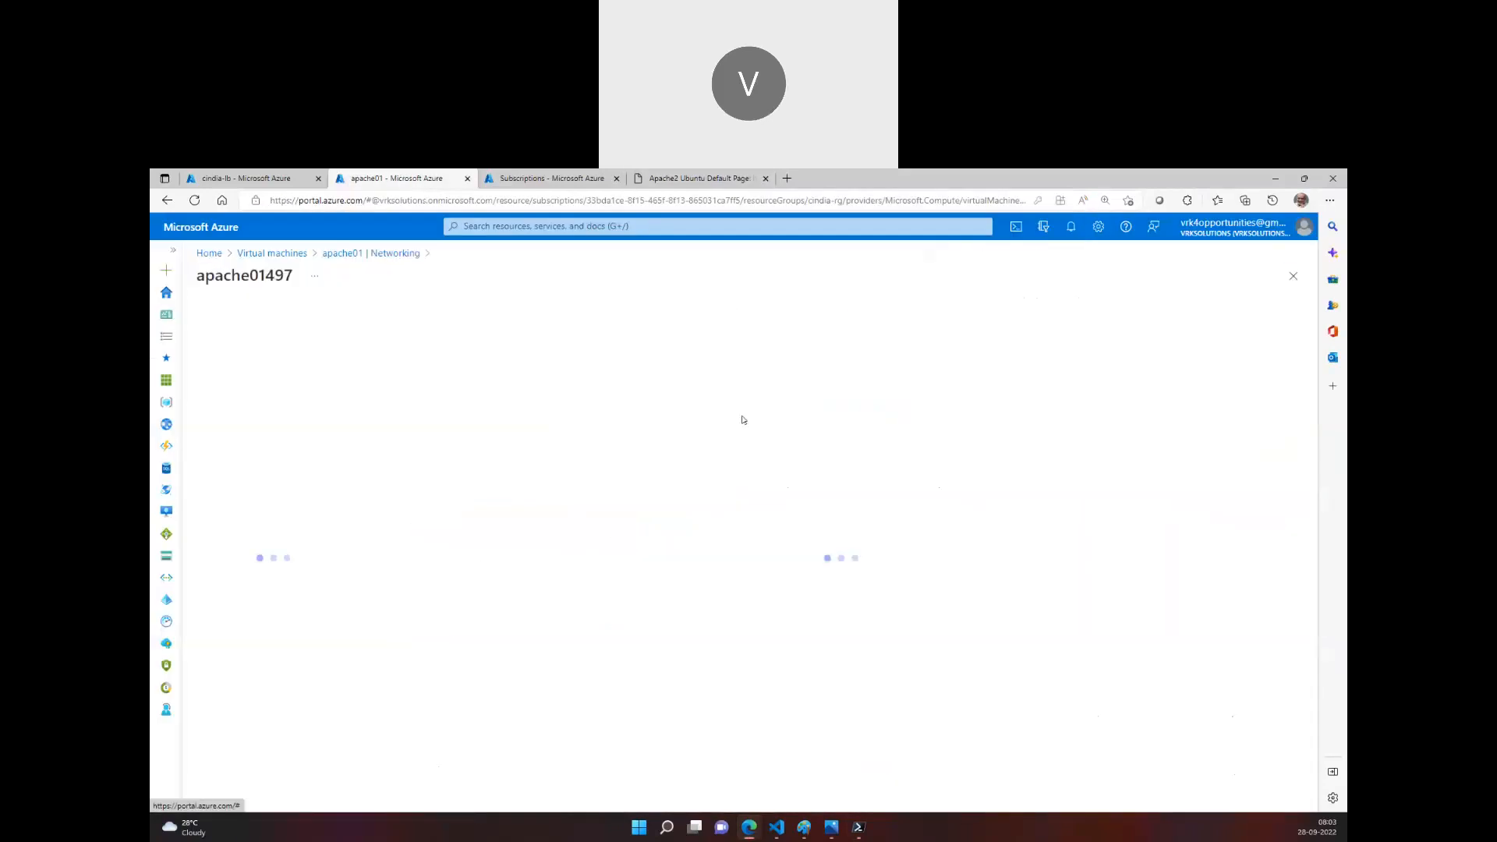
left_click(282, 459)
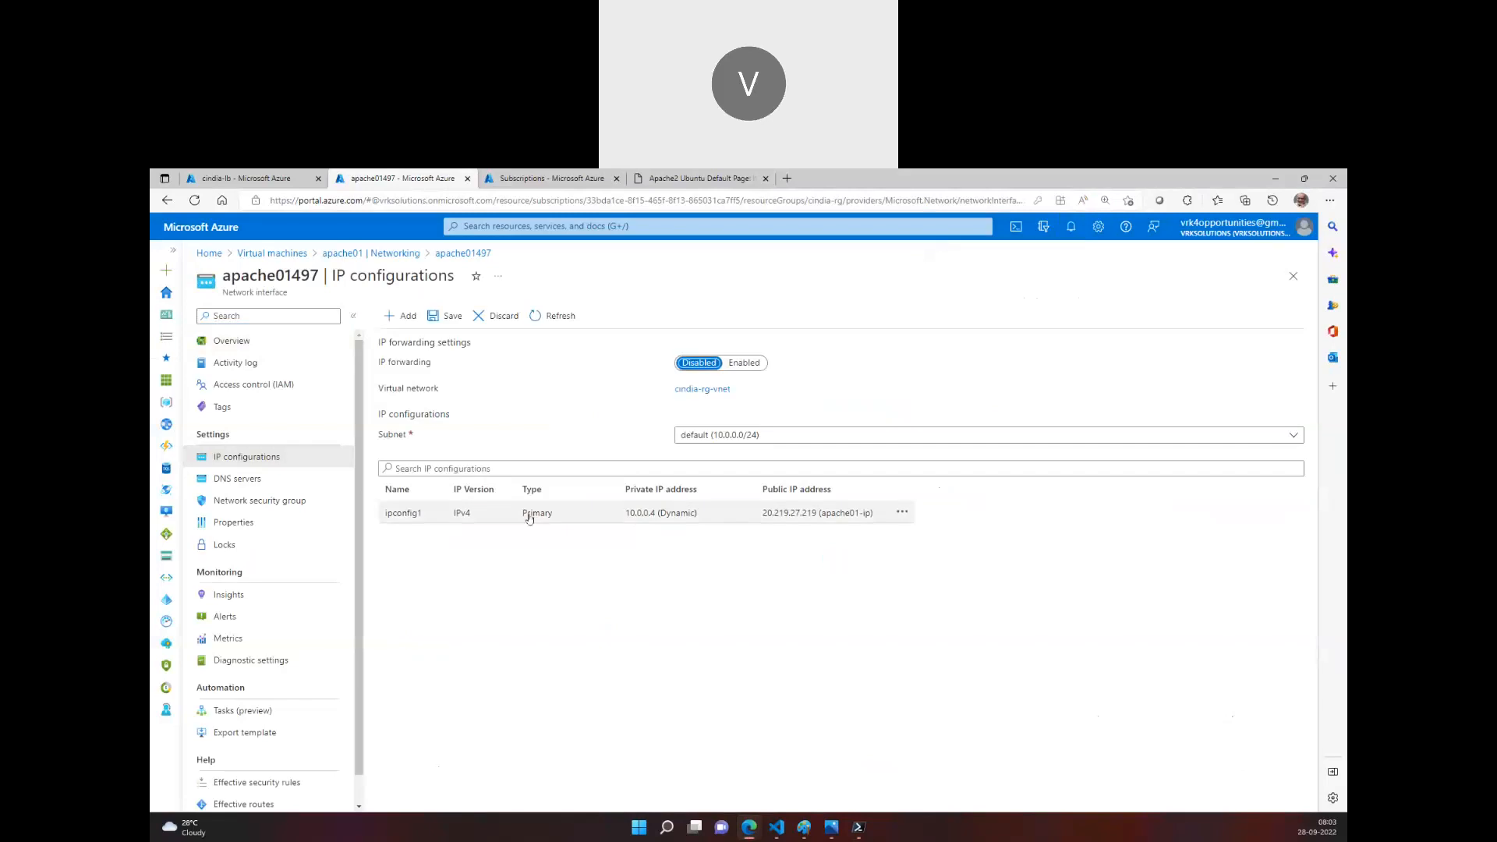
left_click(529, 518)
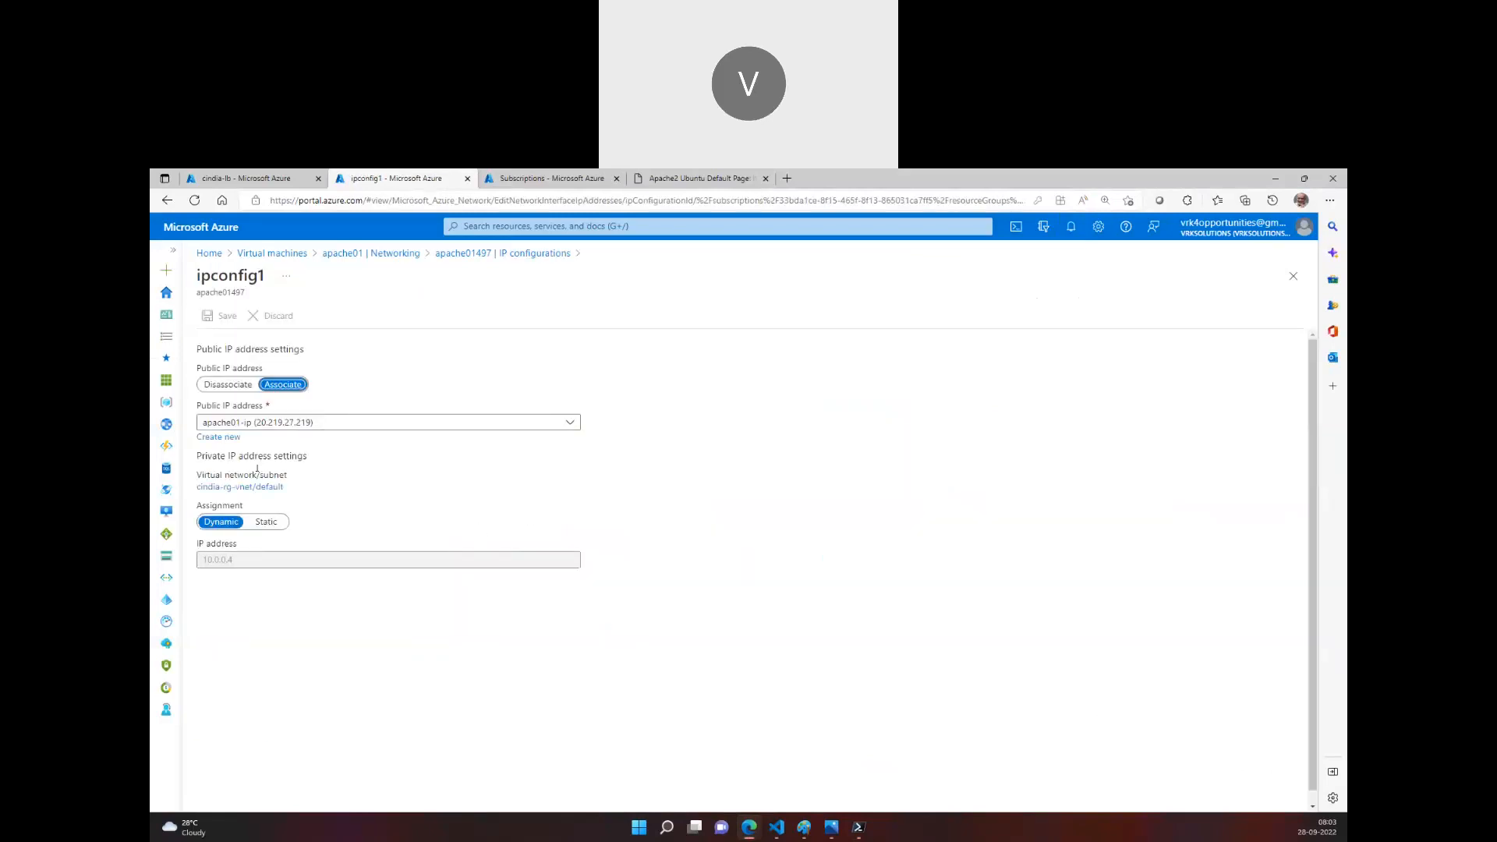
left_click(245, 386)
left_click(228, 315)
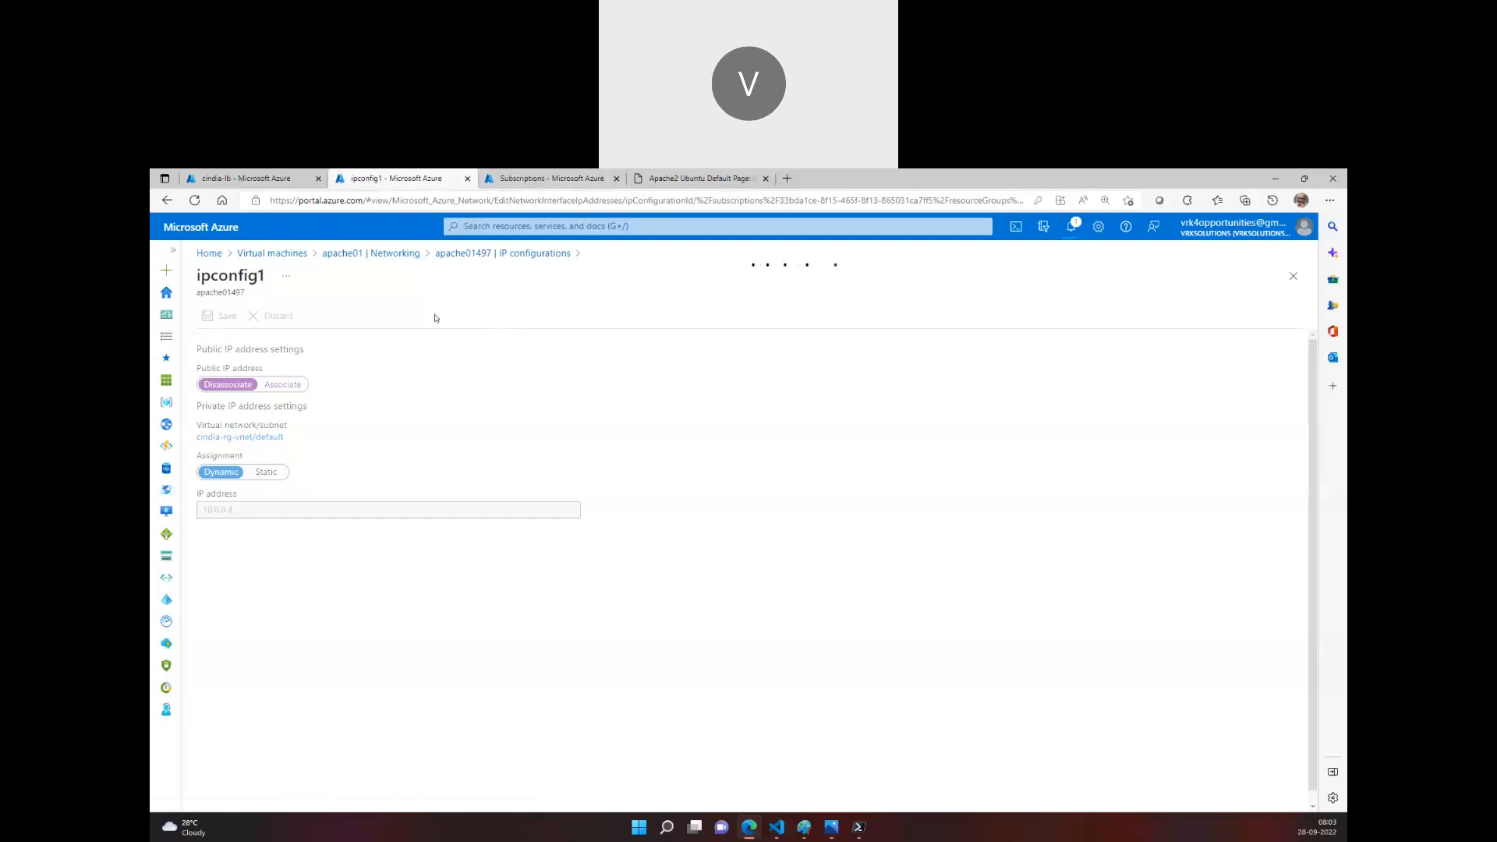
Reload the page at 20.219.27.219 to test public access to apache01 and check the status of ipconfig1.
left_click(559, 172)
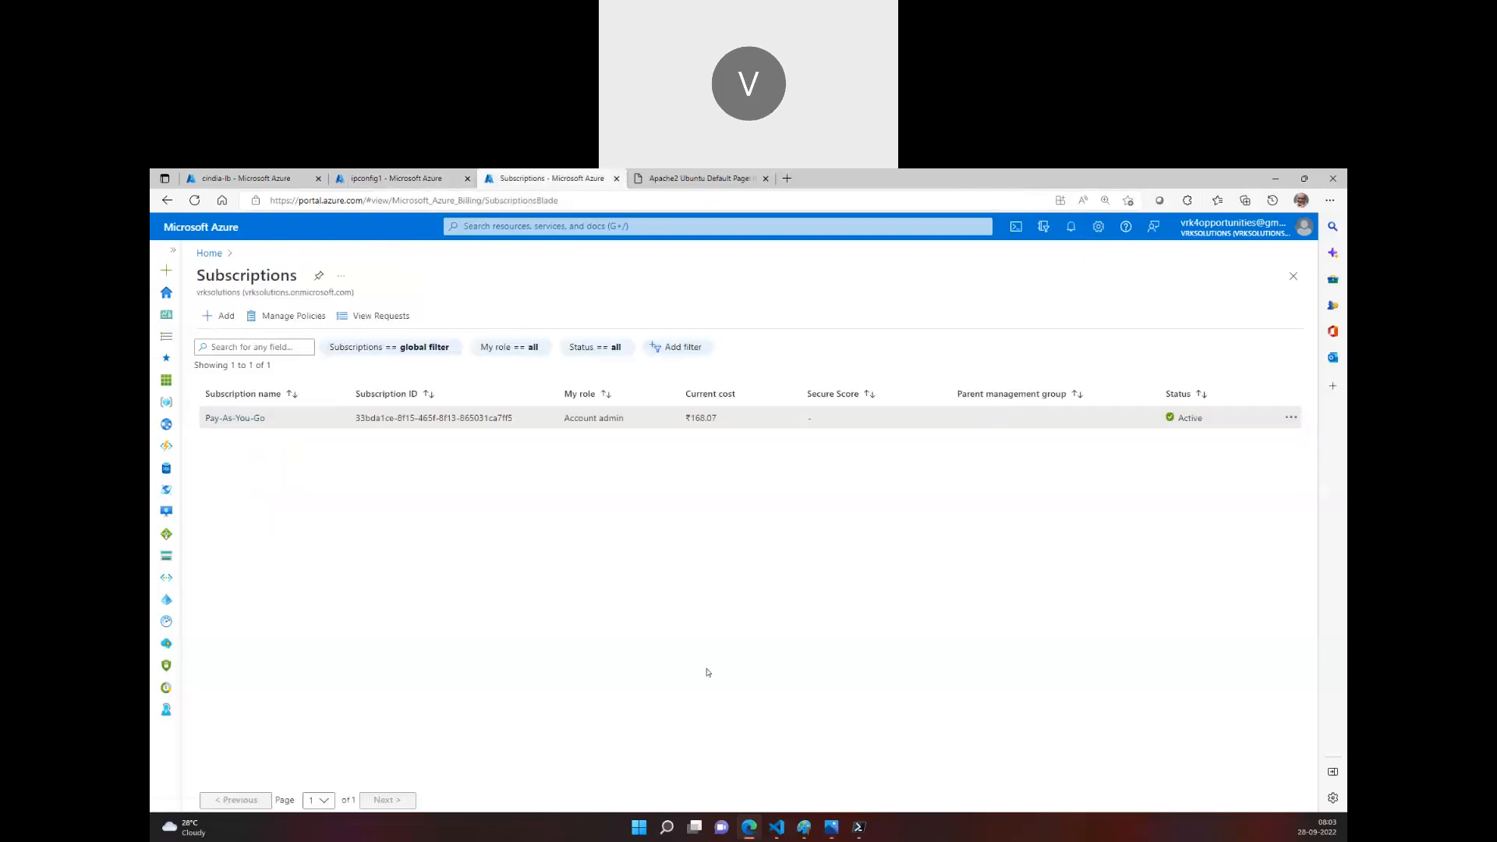
left_click(858, 826)
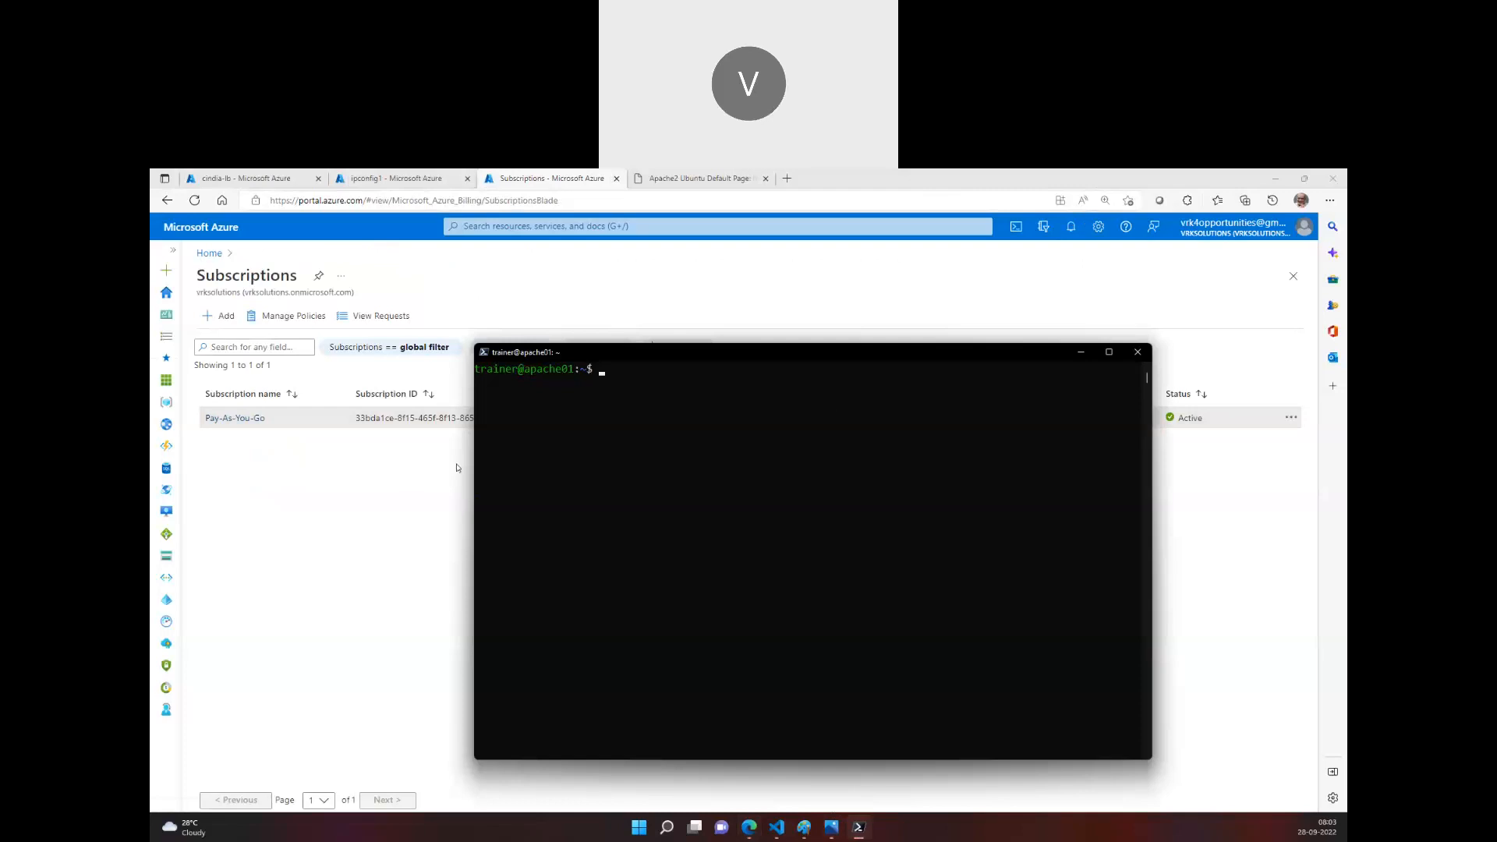
left_click(647, 172)
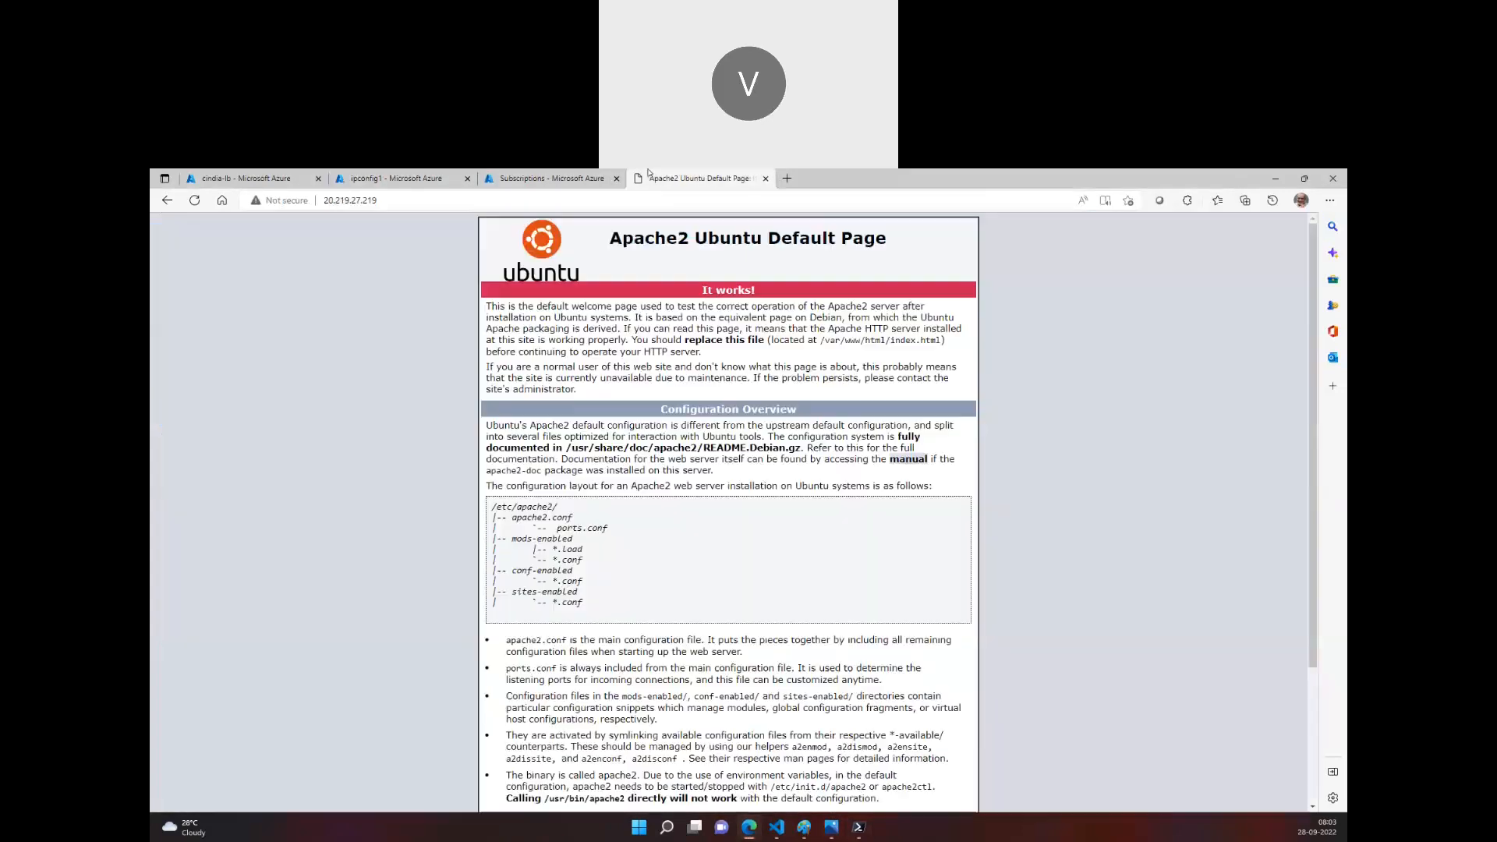
left_click(378, 200)
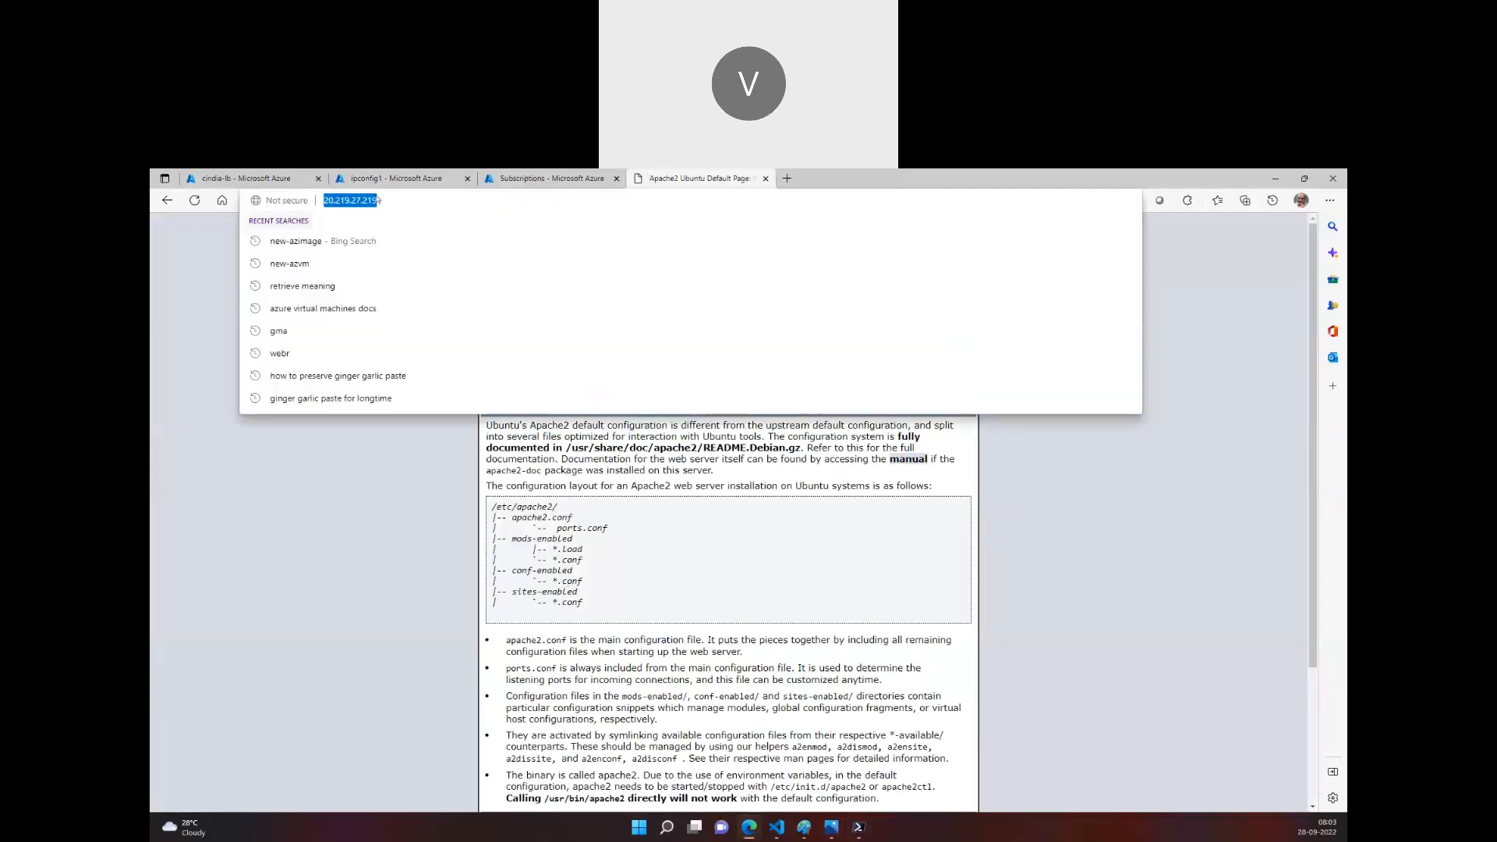
key("Return")
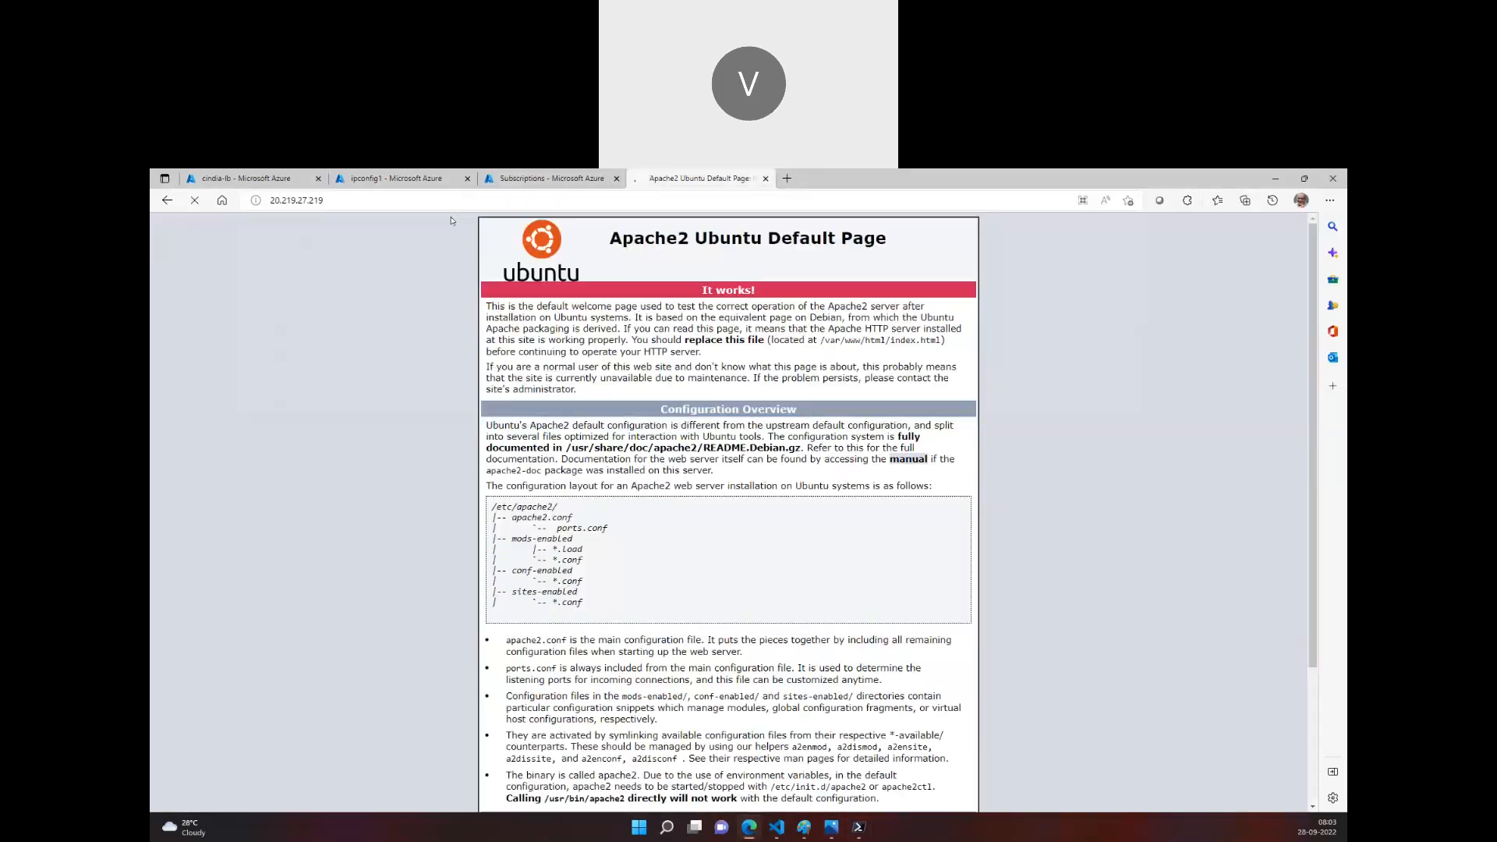
left_click(398, 175)
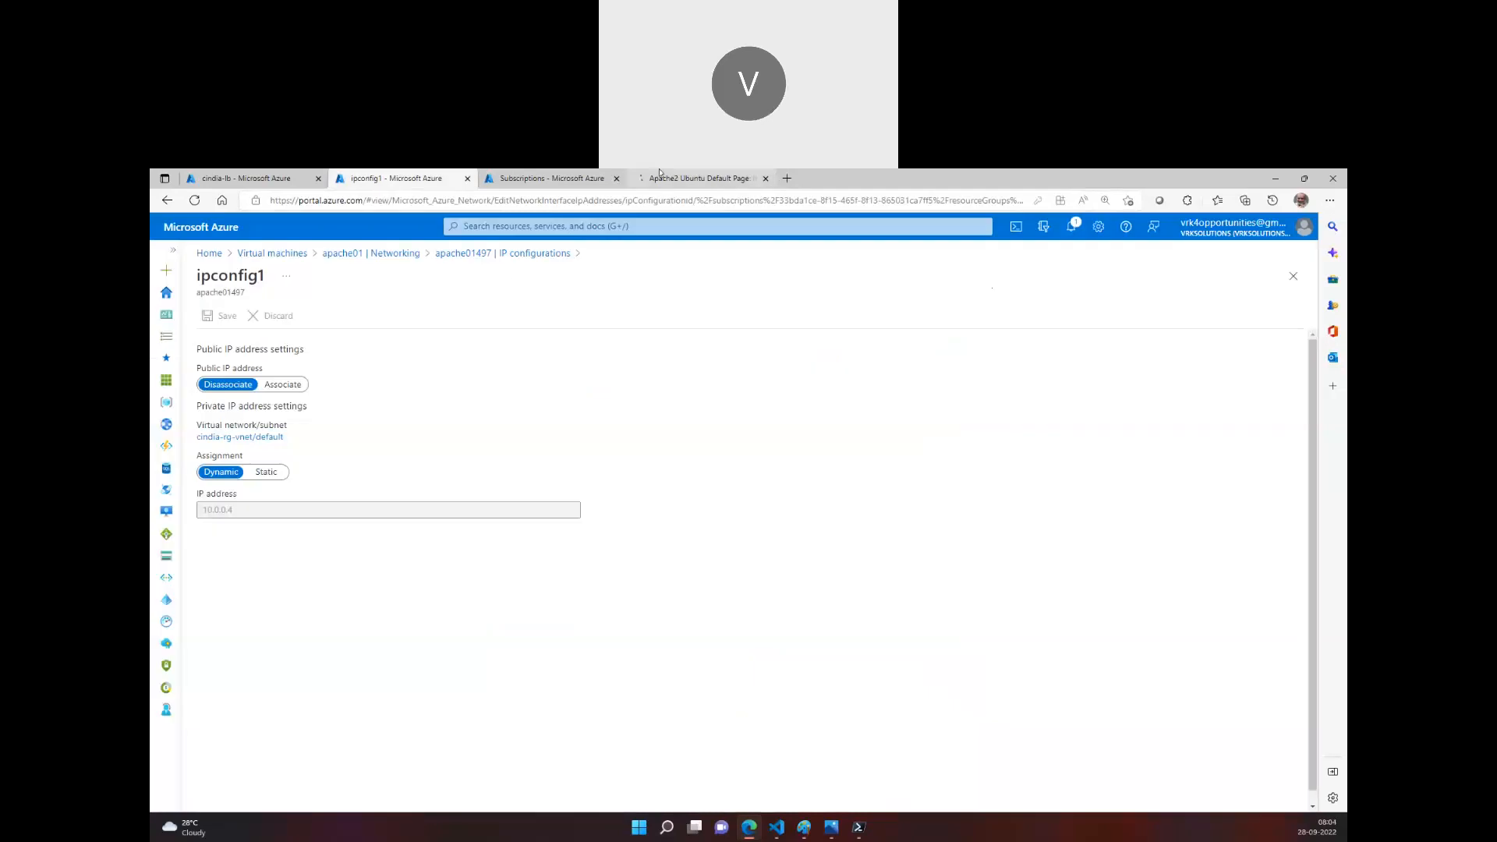
left_click(694, 178)
left_click(398, 178)
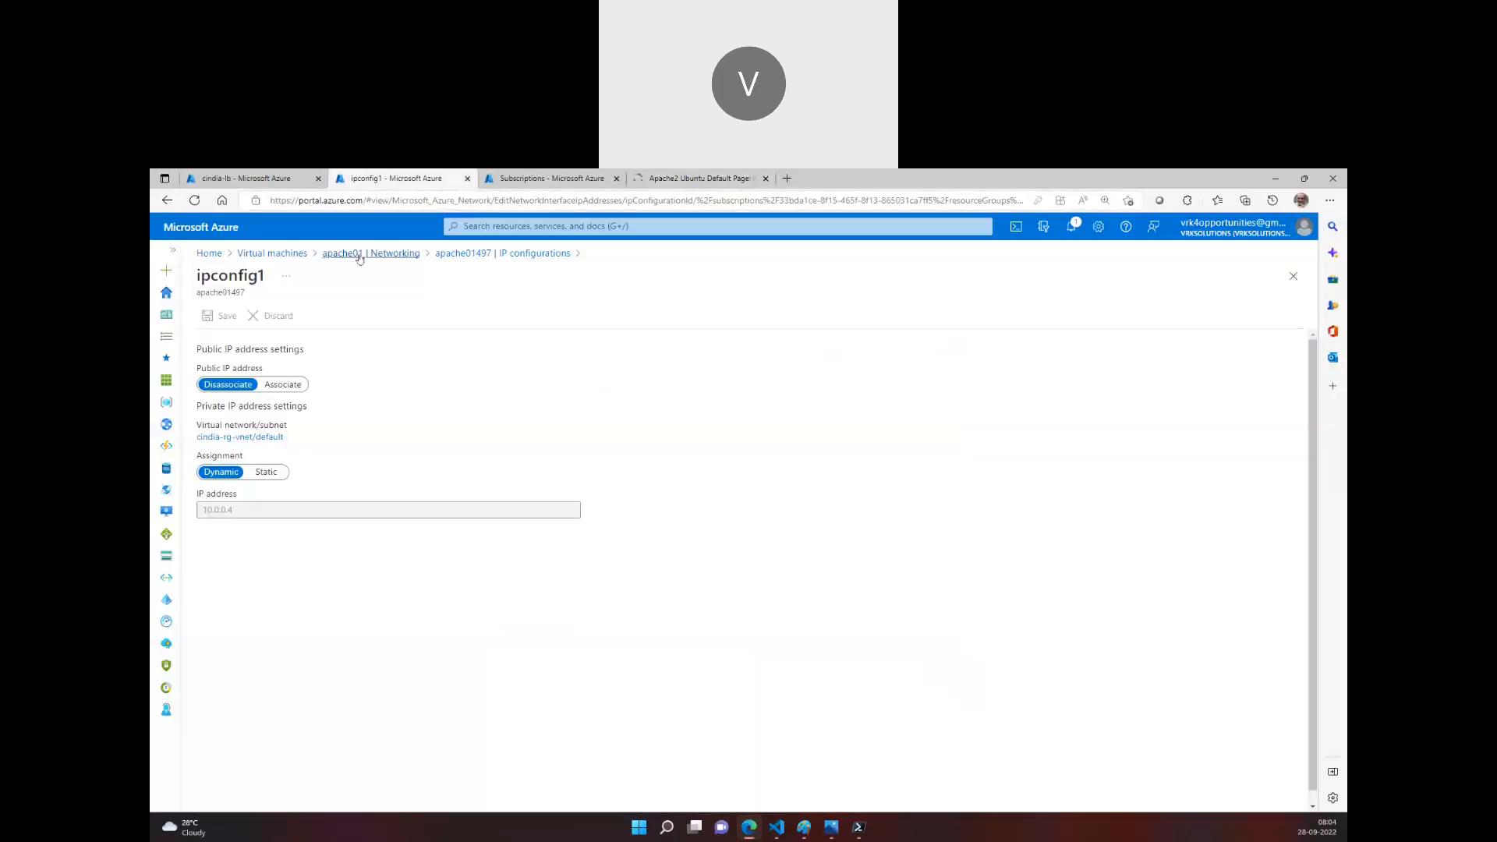
Return to the portal's virtual machines list and view the load balancer diagram in Paint.
left_click(359, 254)
left_click(295, 254)
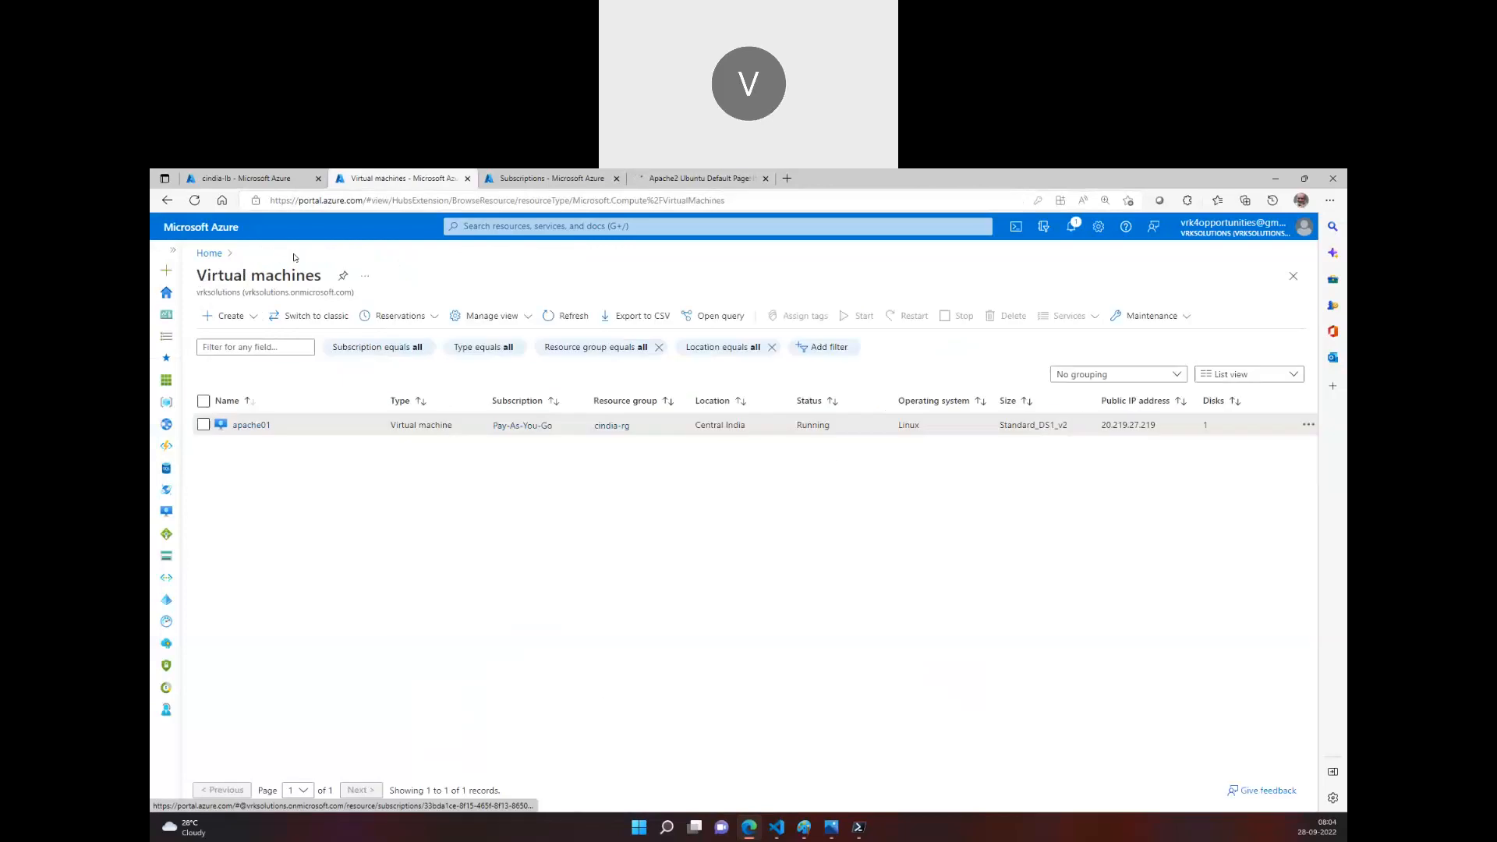
left_click(807, 829)
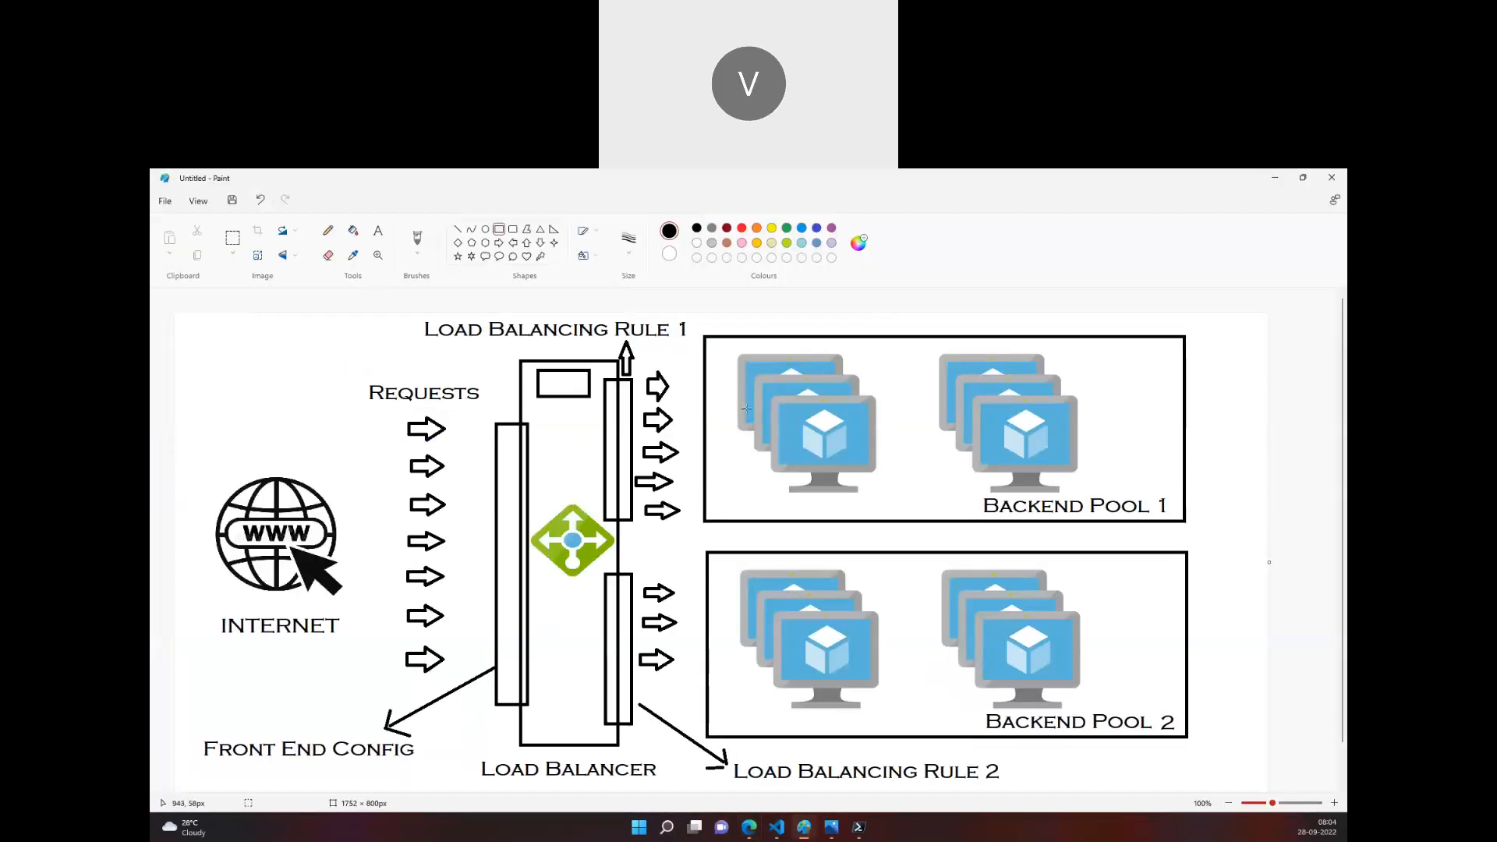